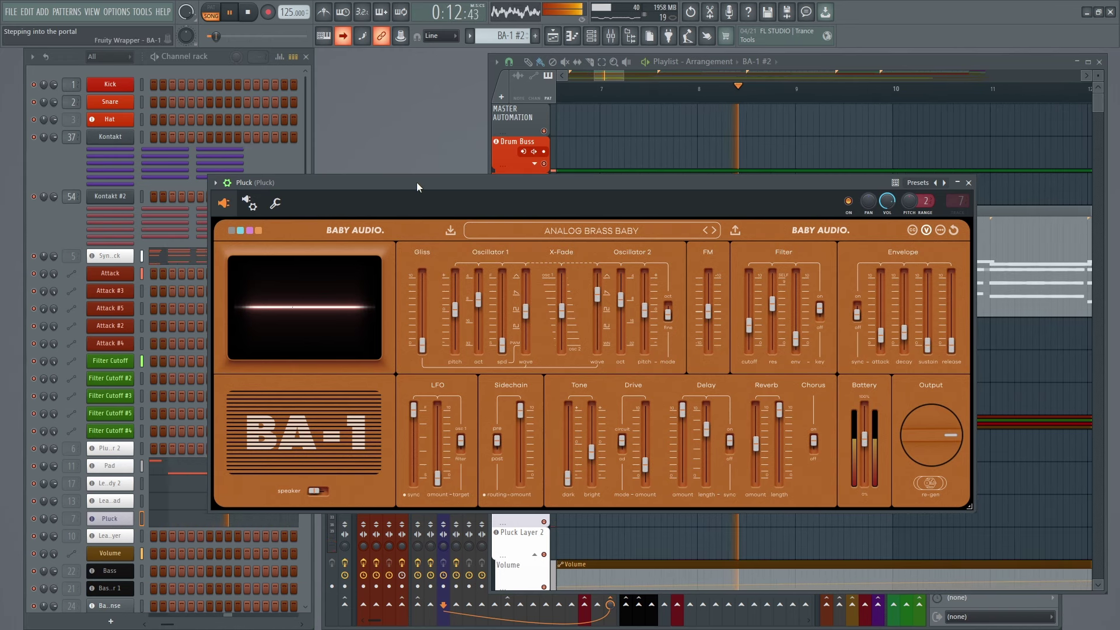
Step: Inspect the BA-1 synth settings of the Pluck, Lead Melody 2, Pad and Synth Wave Pluck channels during playback
left_click_drag(416, 182, 524, 287)
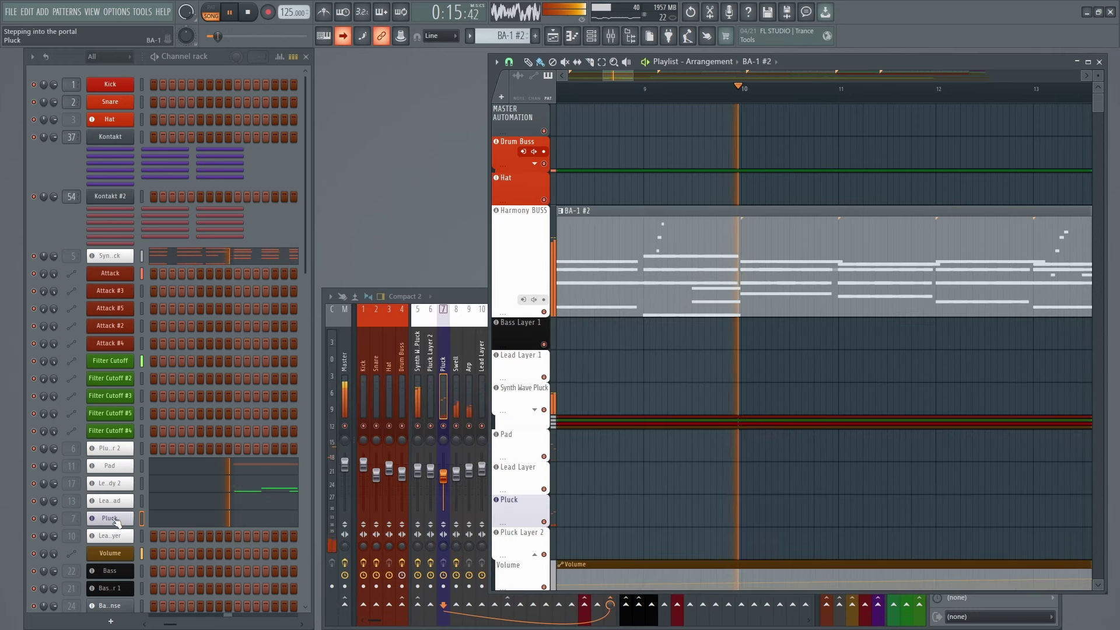
left_click(110, 517)
left_click(126, 486)
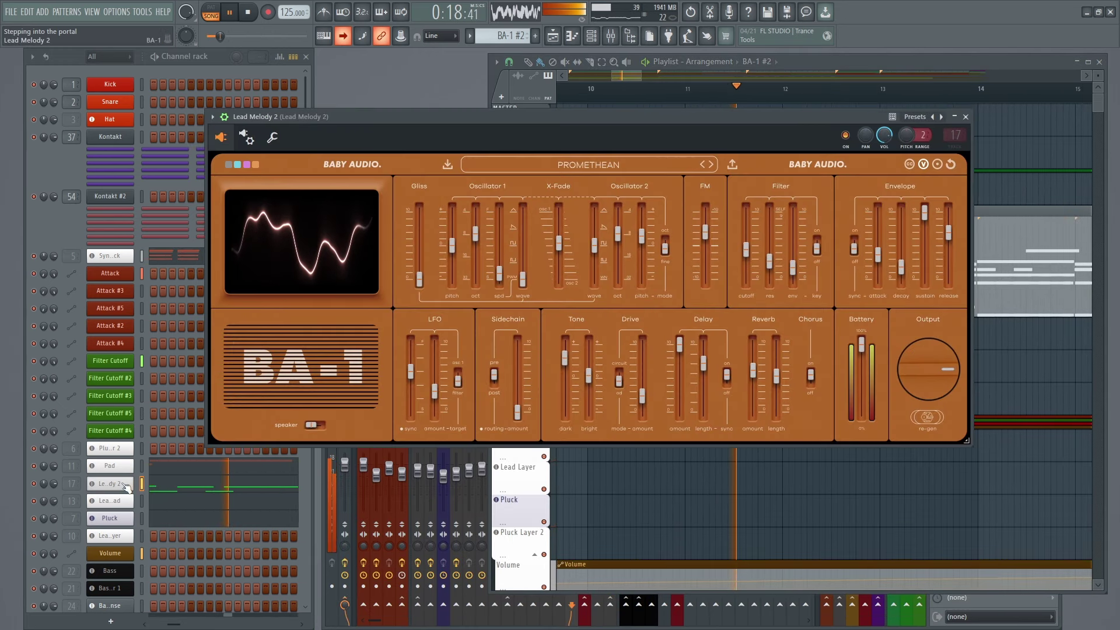
left_click(126, 485)
left_click(126, 473)
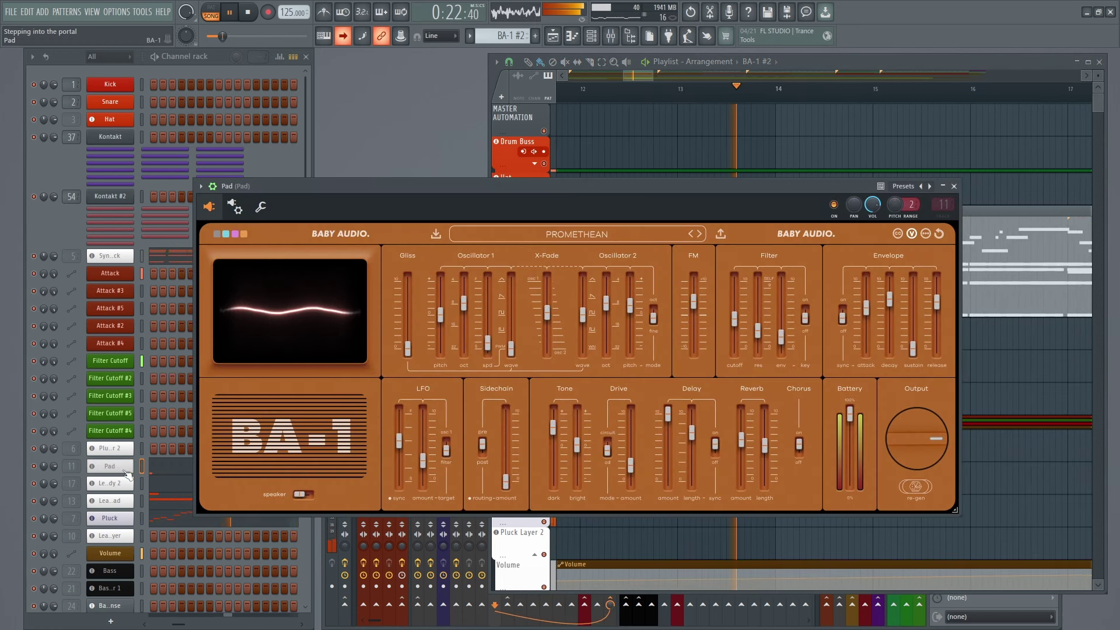
left_click(125, 472)
left_click(129, 258)
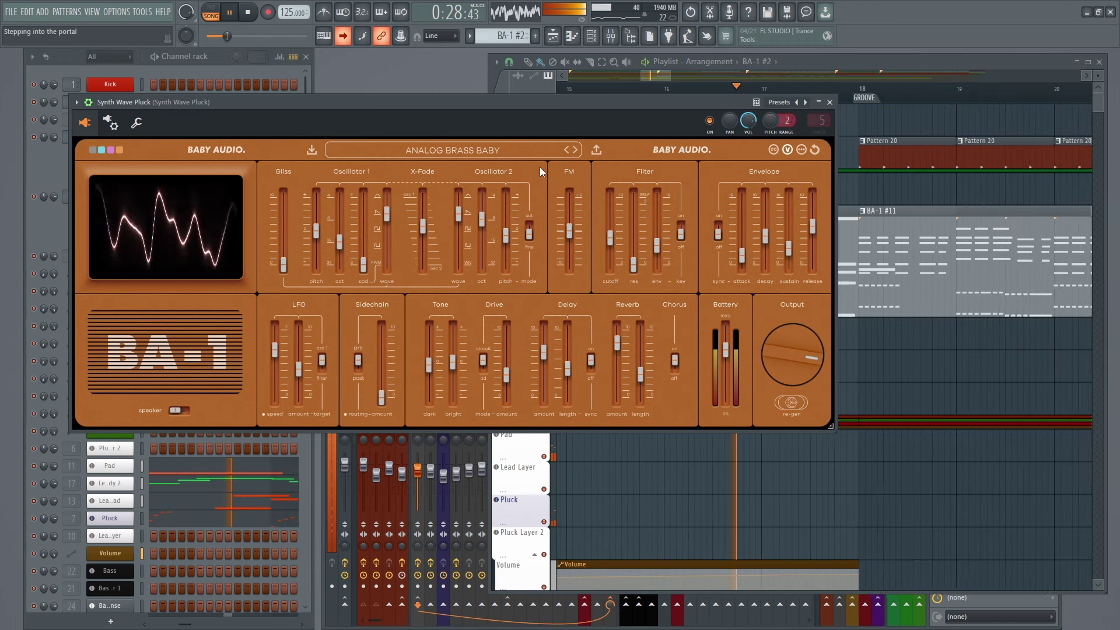
left_click(830, 102)
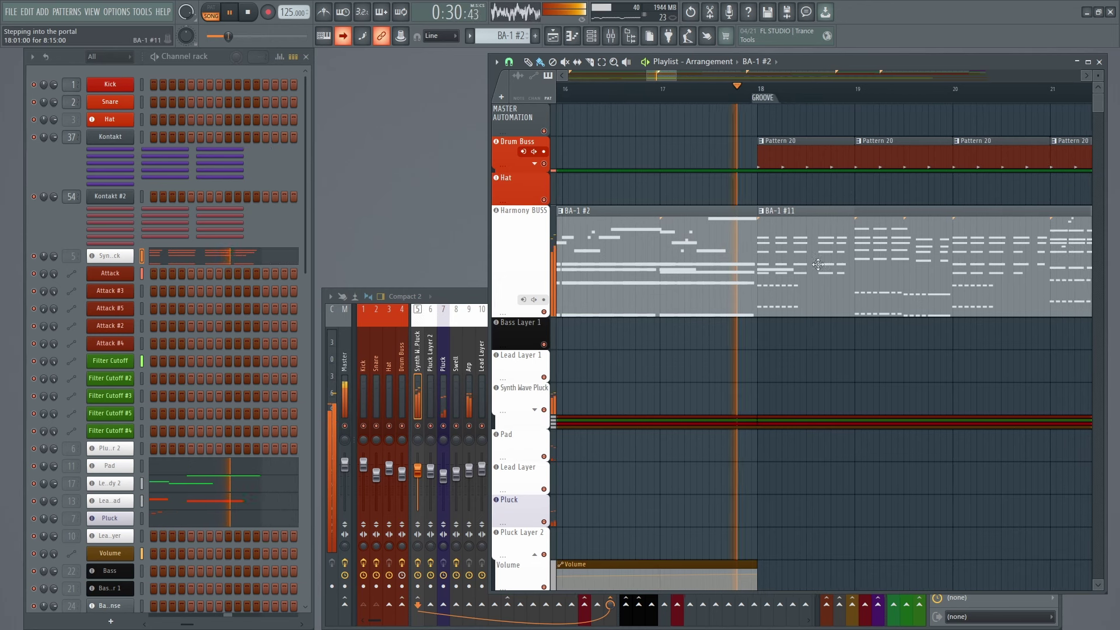
Step: Select the BA-1 #11 pattern from the playlist and inspect the synth settings of its Bass and Bass Layer 1 channels
left_click(769, 263)
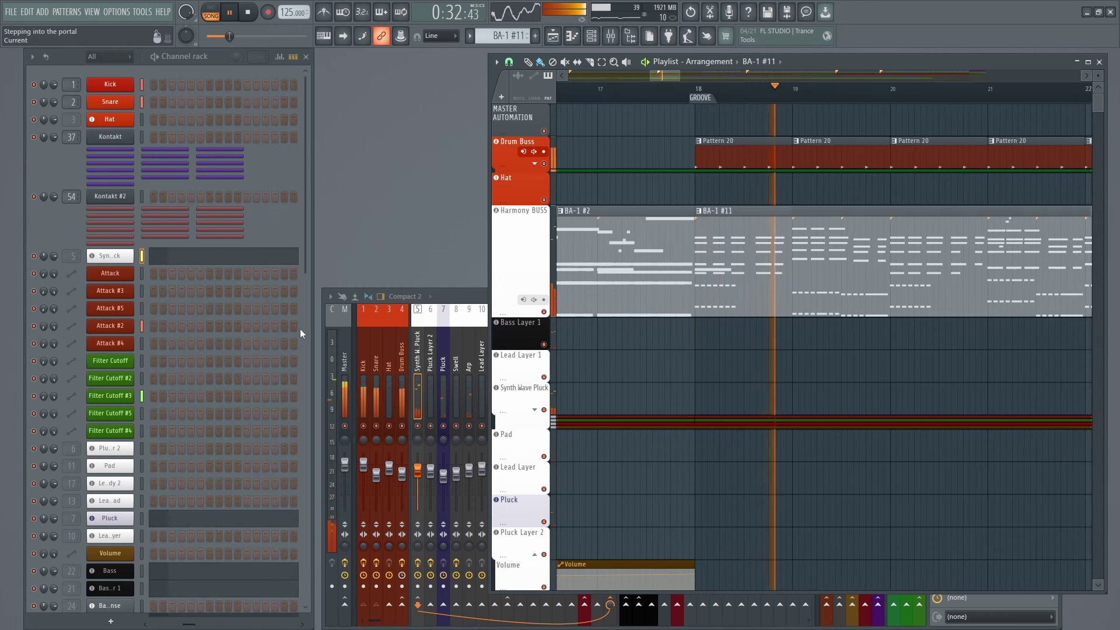
key("ctrl+e")
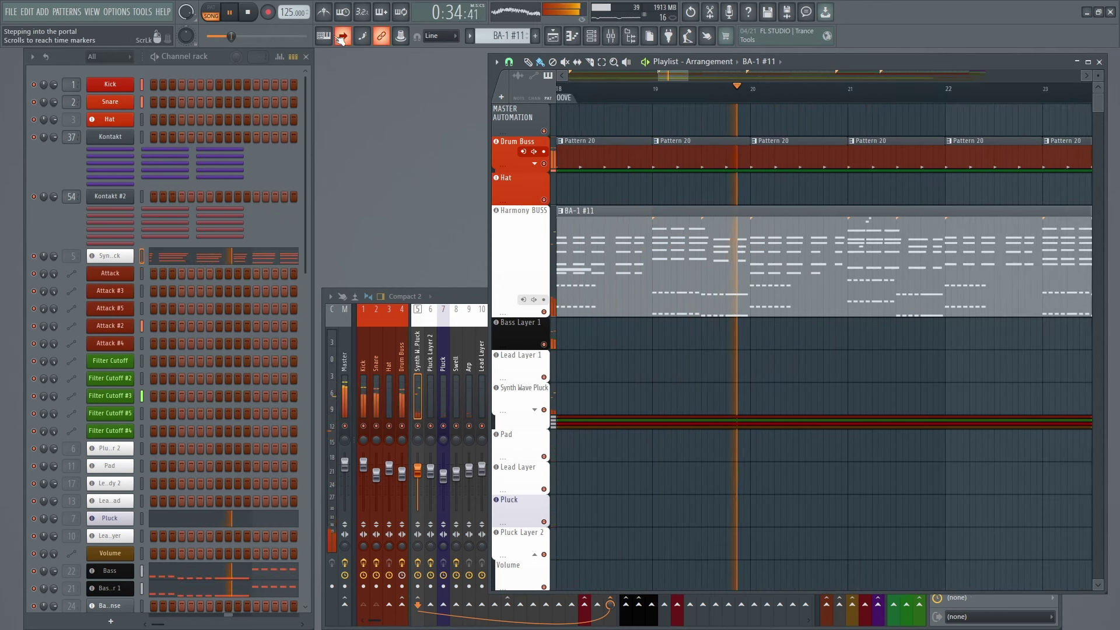
scroll(215, 346, "down", 6)
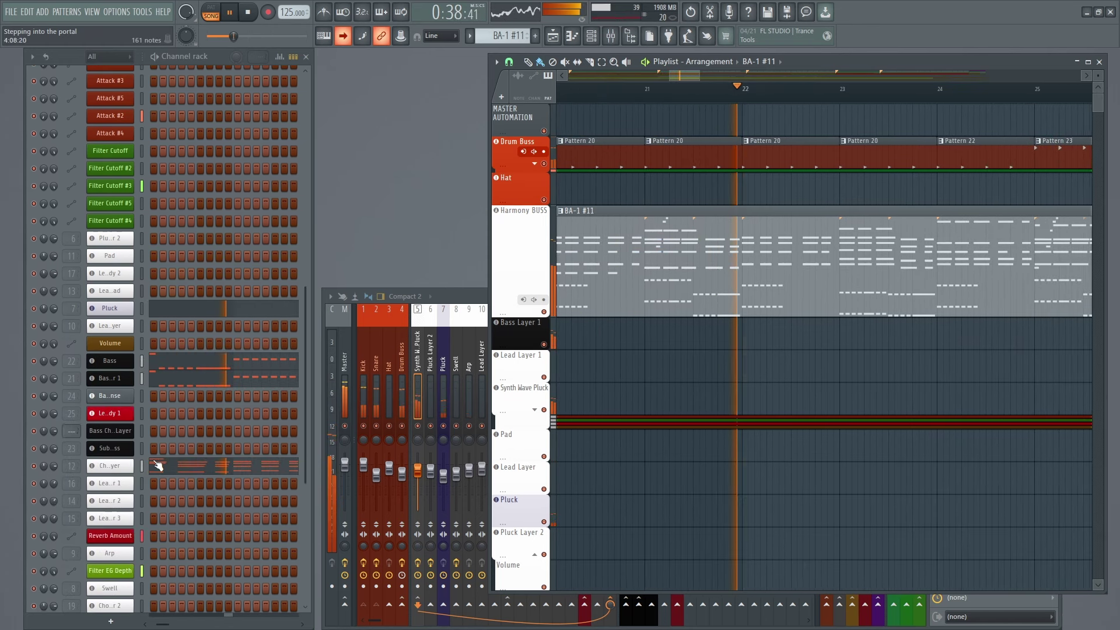
left_click(116, 361)
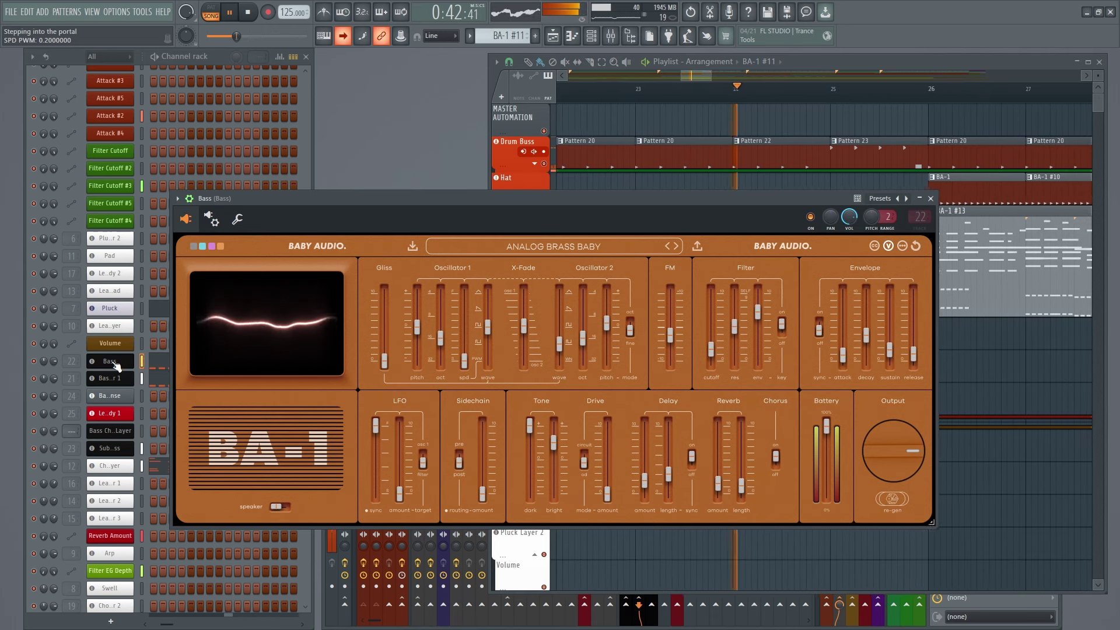
left_click(114, 362)
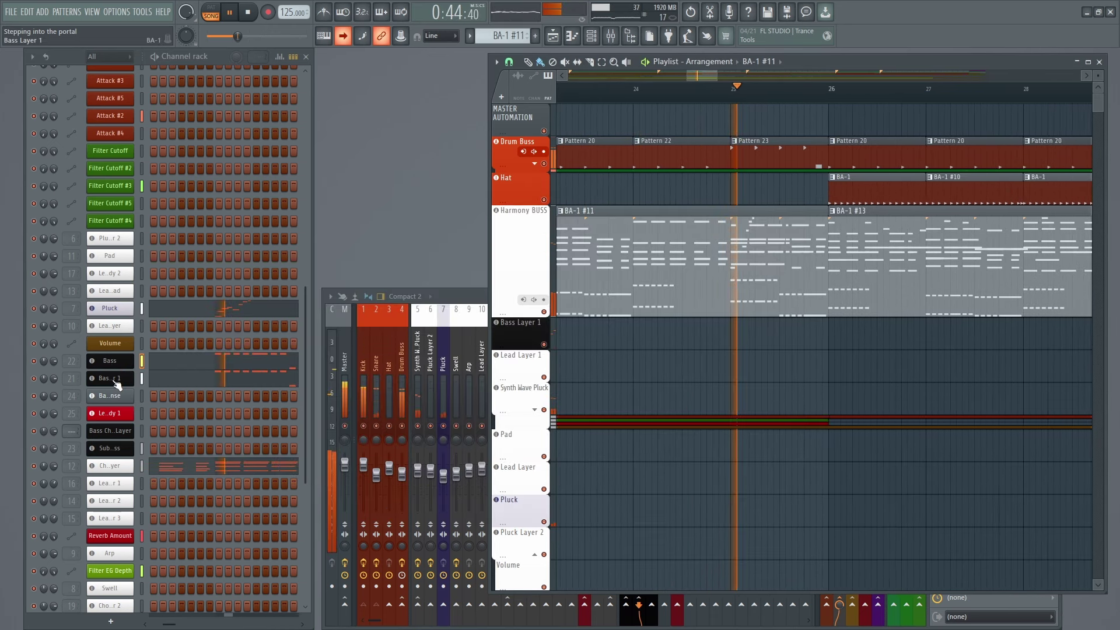
left_click(115, 378)
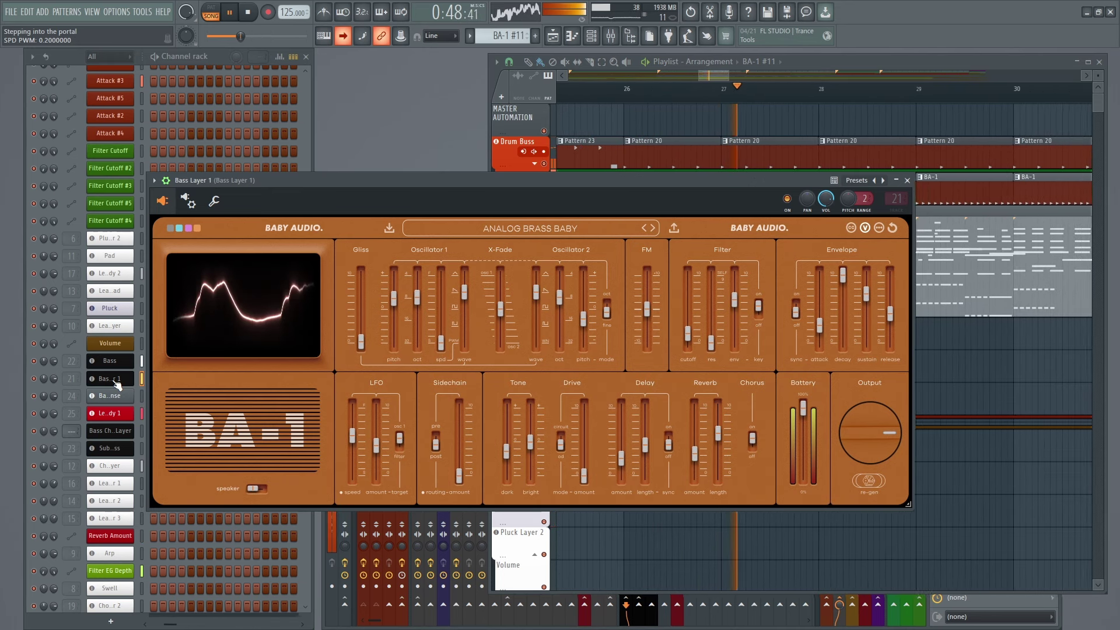
left_click(116, 380)
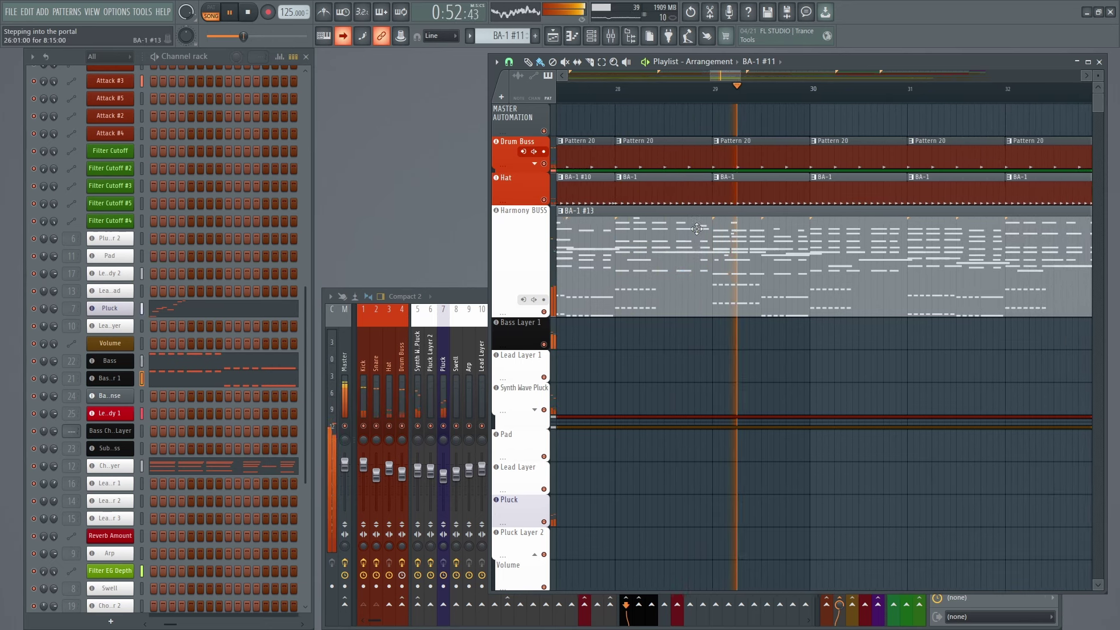
Step: Look through the channels used by the BA-1 #13 pattern with the playlist following playback
left_click(345, 36)
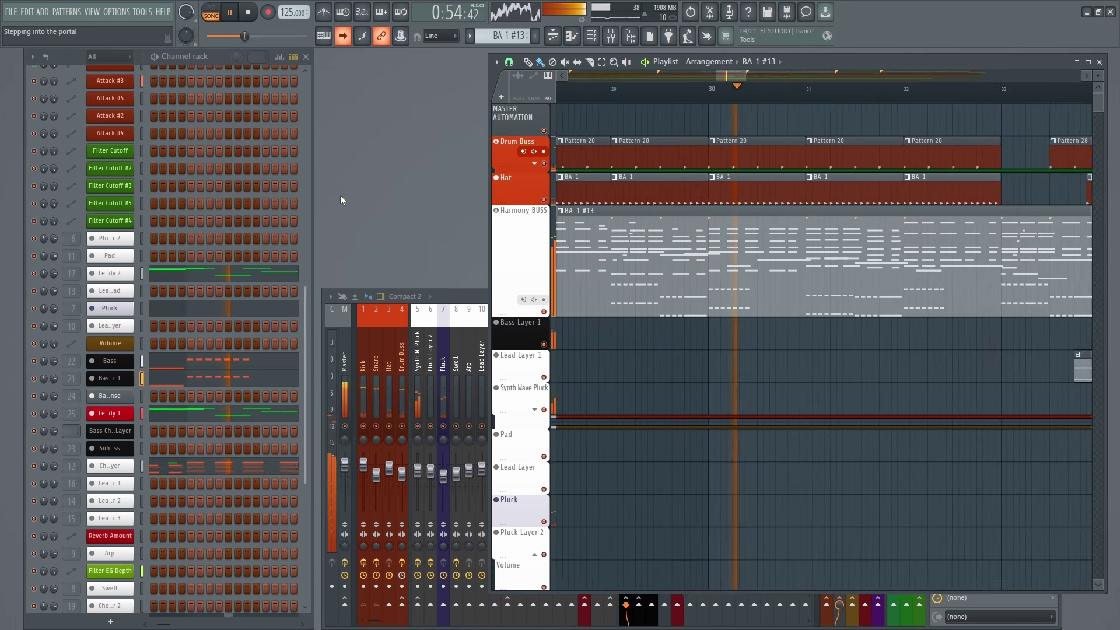
scroll(249, 332, "down", 2)
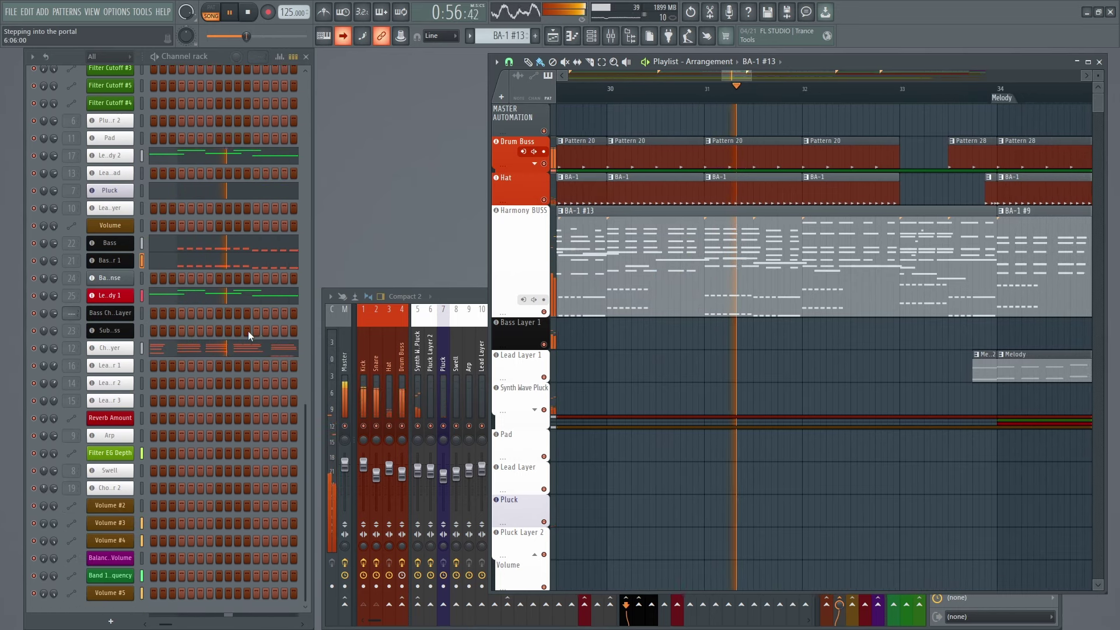
scroll(248, 330, "down", 2)
scroll(247, 331, "up", 5)
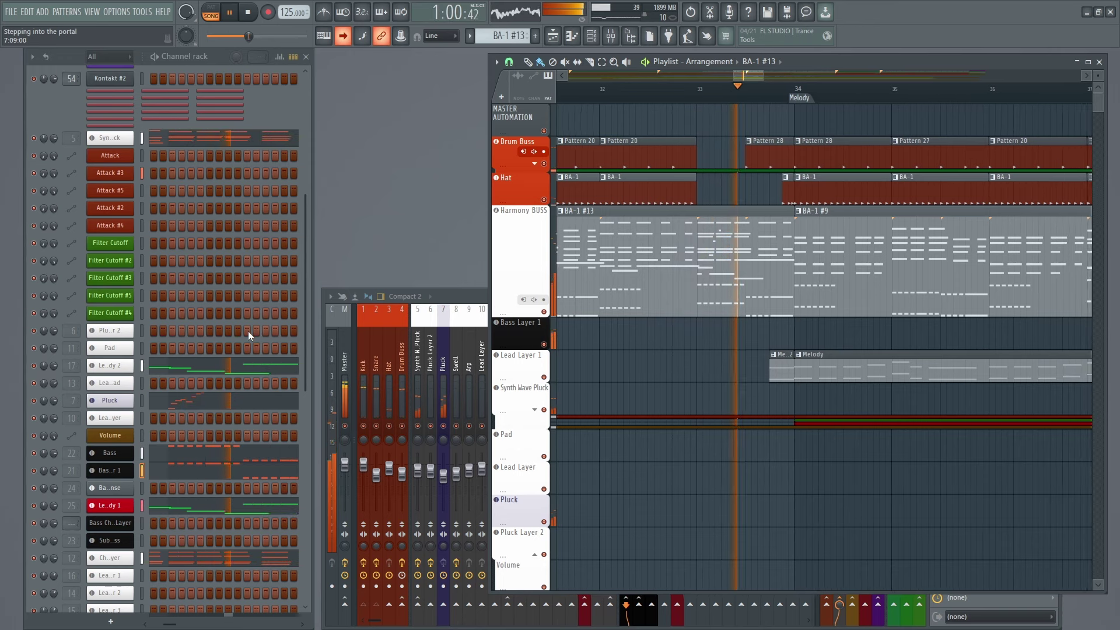
Step: Select the Melody pattern from the playlist and view the synth interface of its Lead Layer 1 channel
left_click(798, 367)
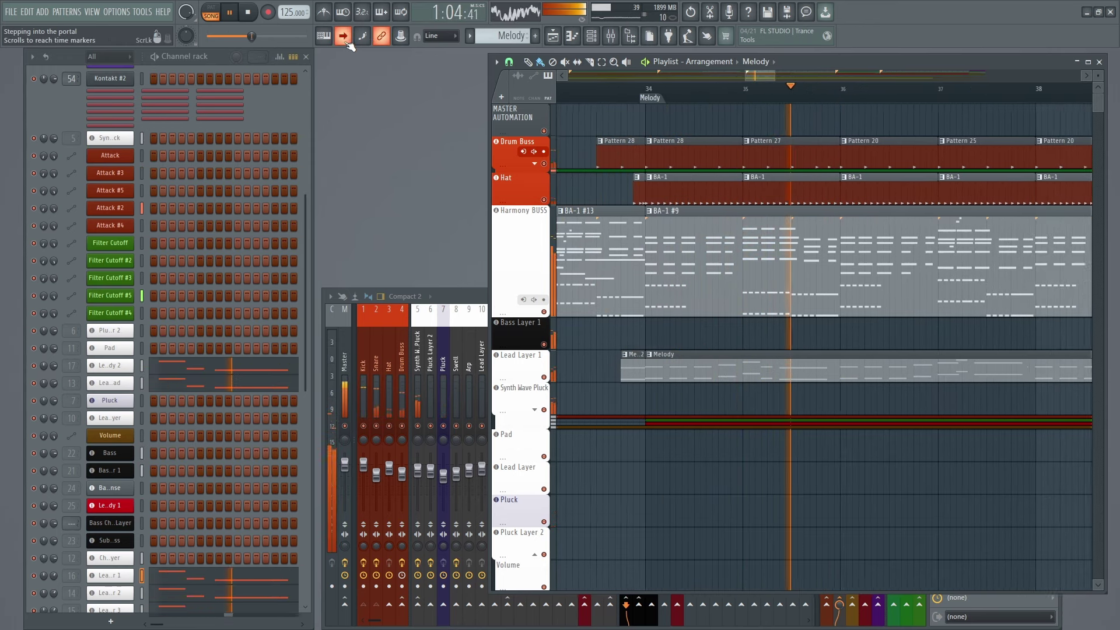
scroll(249, 344, "down", 4)
scroll(250, 345, "down", 1)
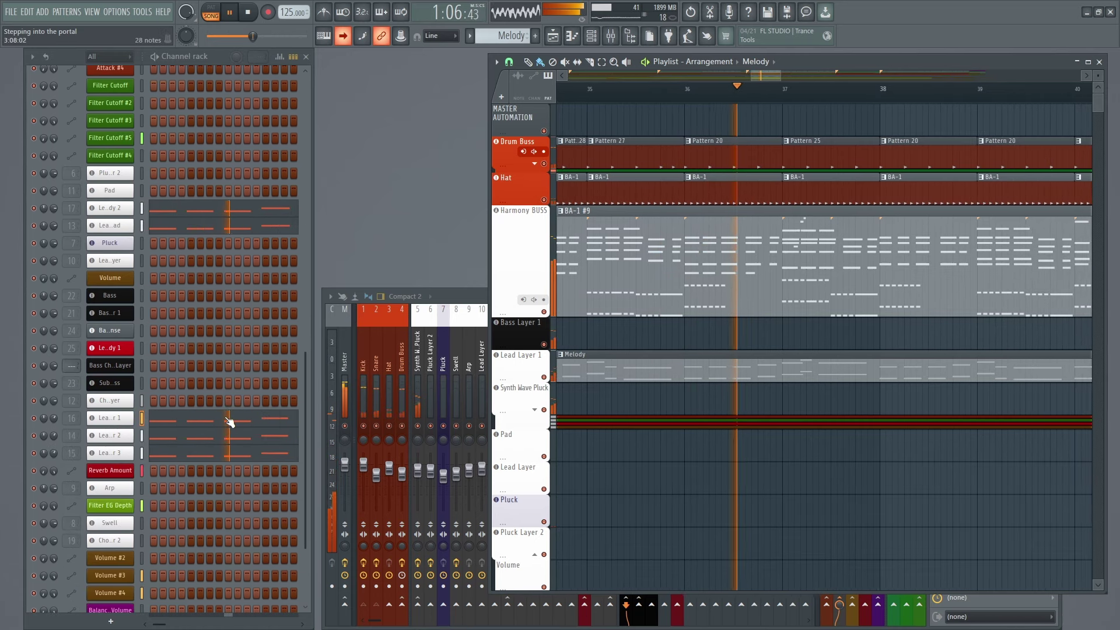
left_click(113, 354)
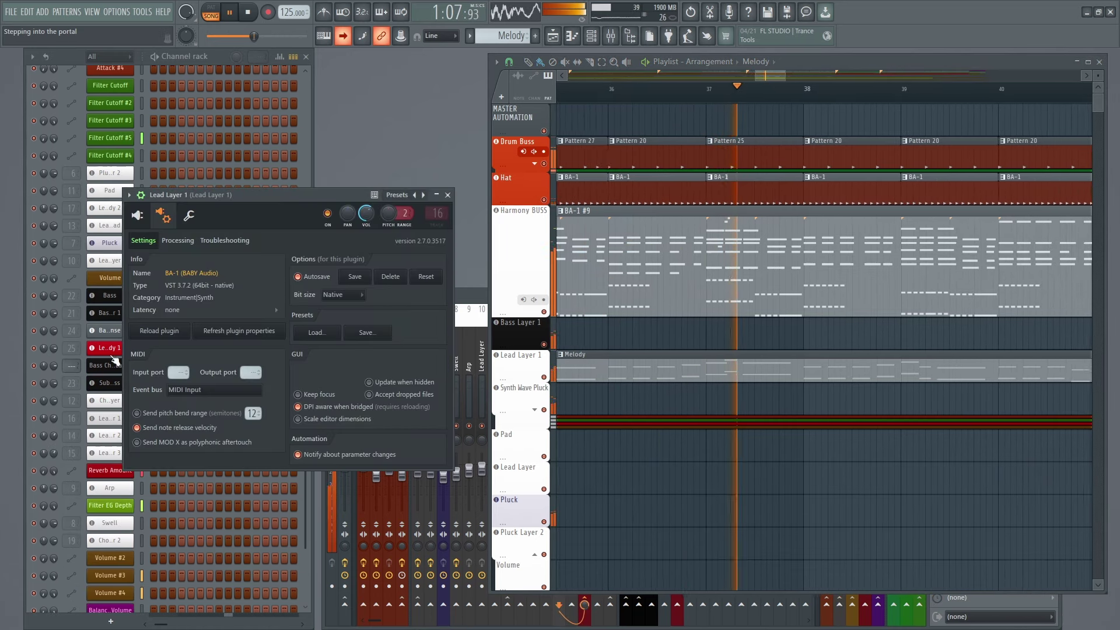
left_click(139, 216)
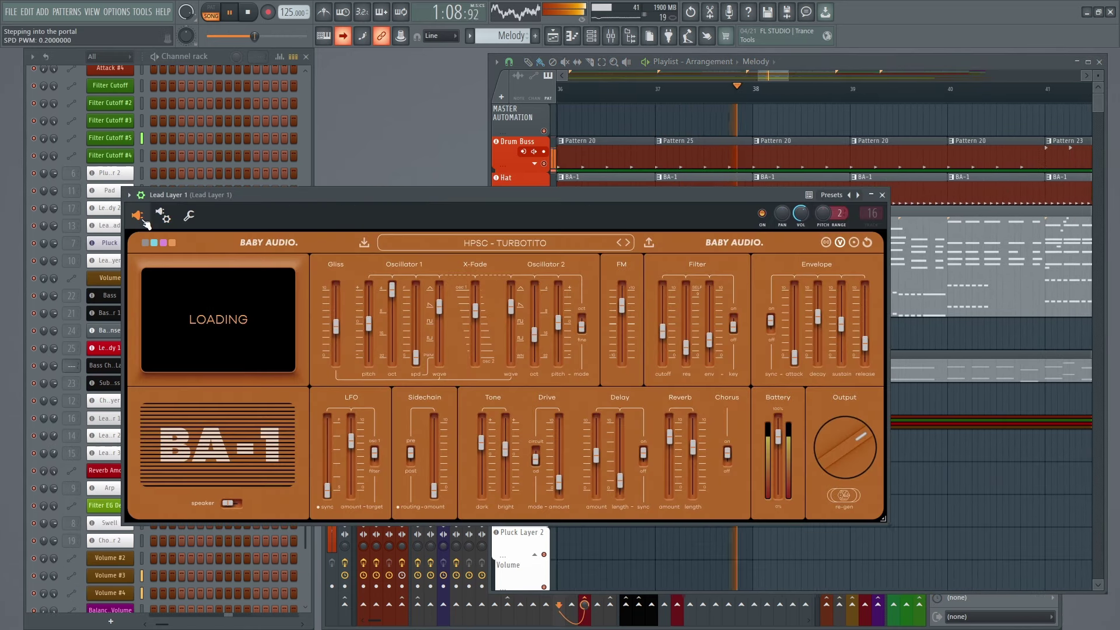
left_click(106, 420)
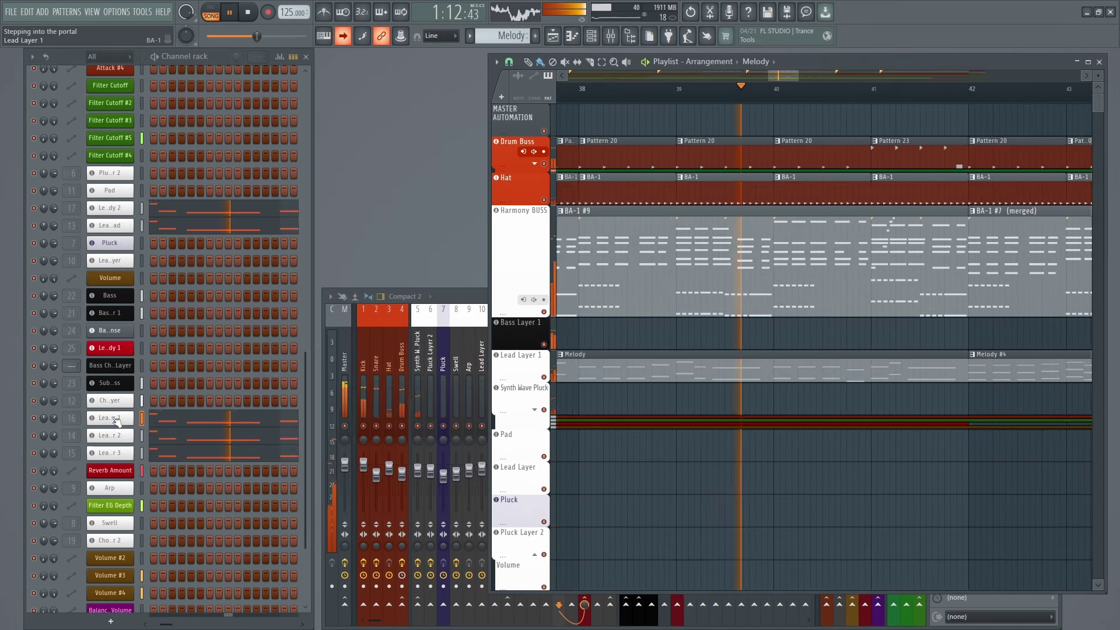
Step: Inspect the BA-1 synth settings of the Lead Layer 2 and Lead Layer 3 channels
left_click(108, 435)
left_click(159, 204)
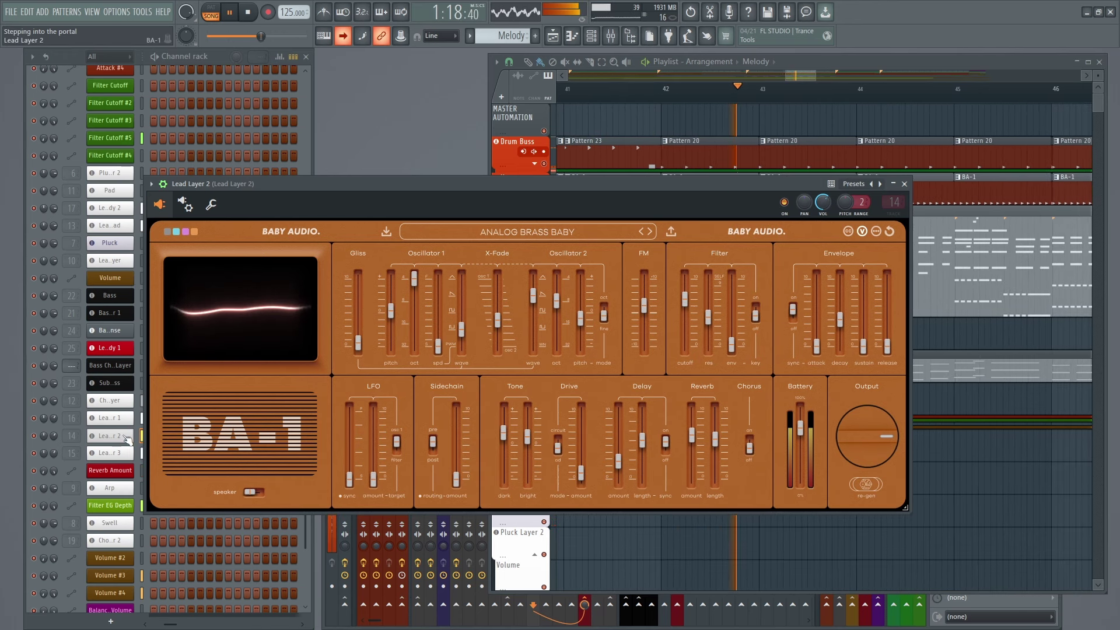
left_click(125, 436)
left_click(126, 454)
left_click(220, 220)
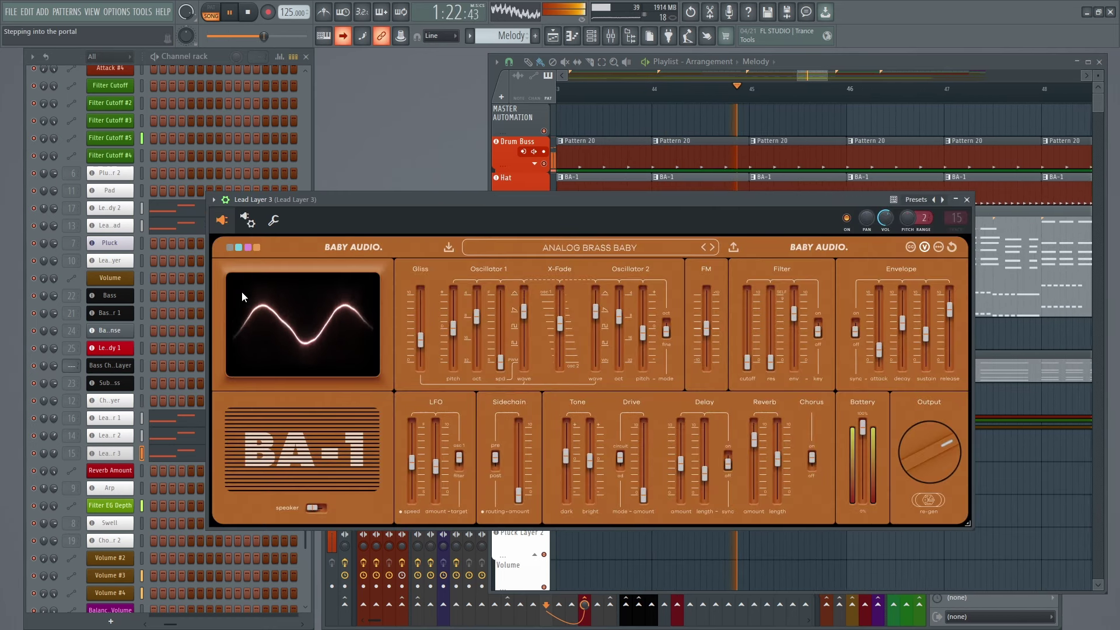
left_click(125, 453)
Step: Select the BA-1 hat pattern on the Hat track and view the Hat channel's synth settings
scroll(219, 317, "up", 6)
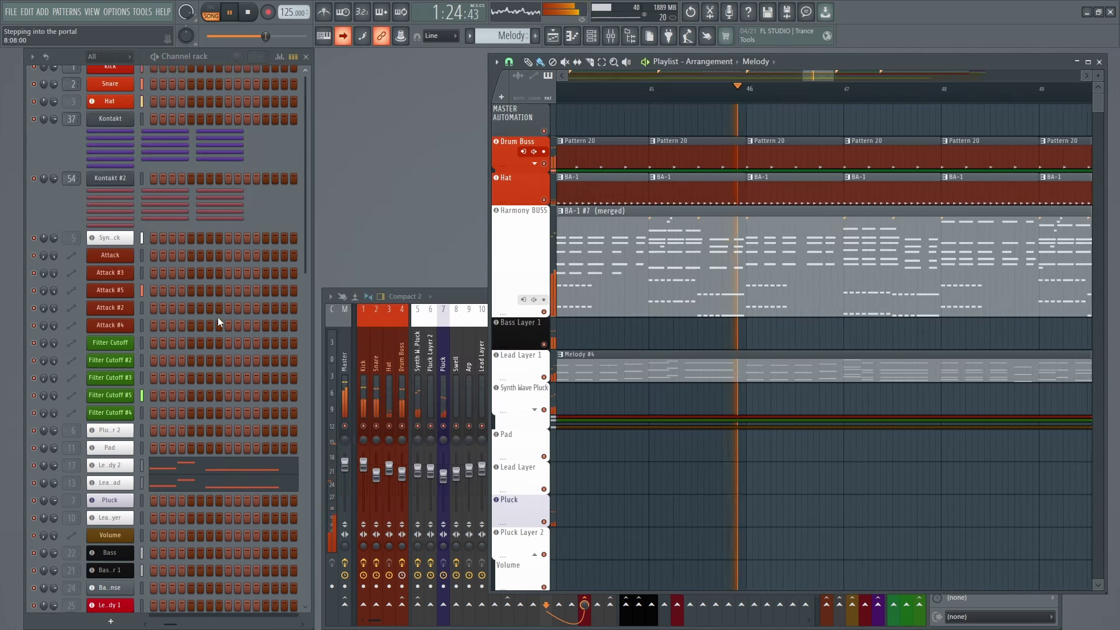
left_click(696, 196)
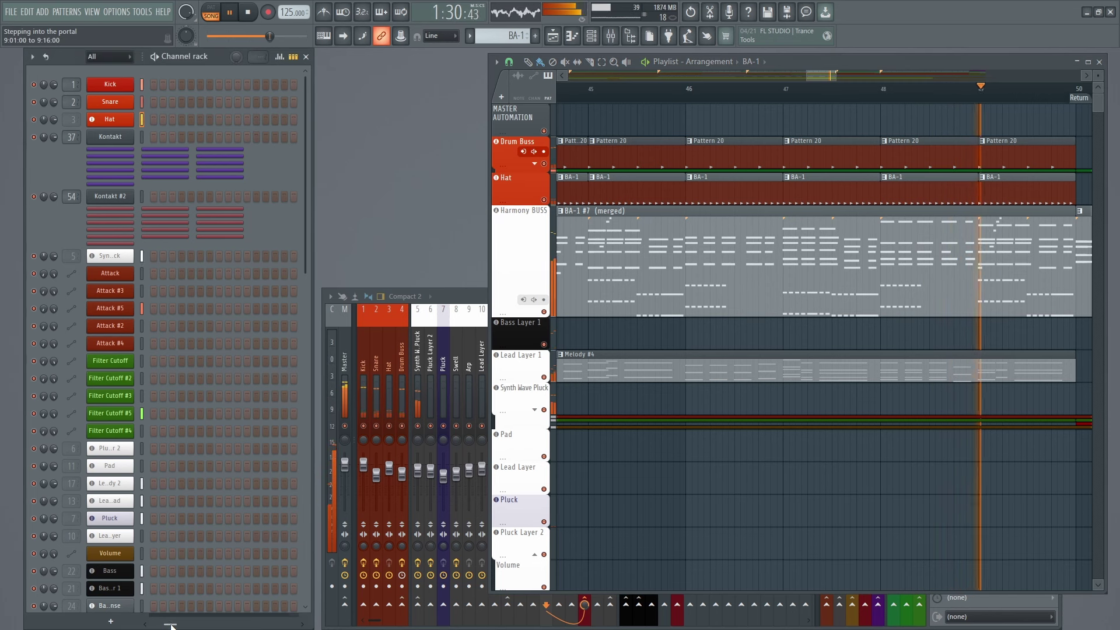
left_click(124, 126)
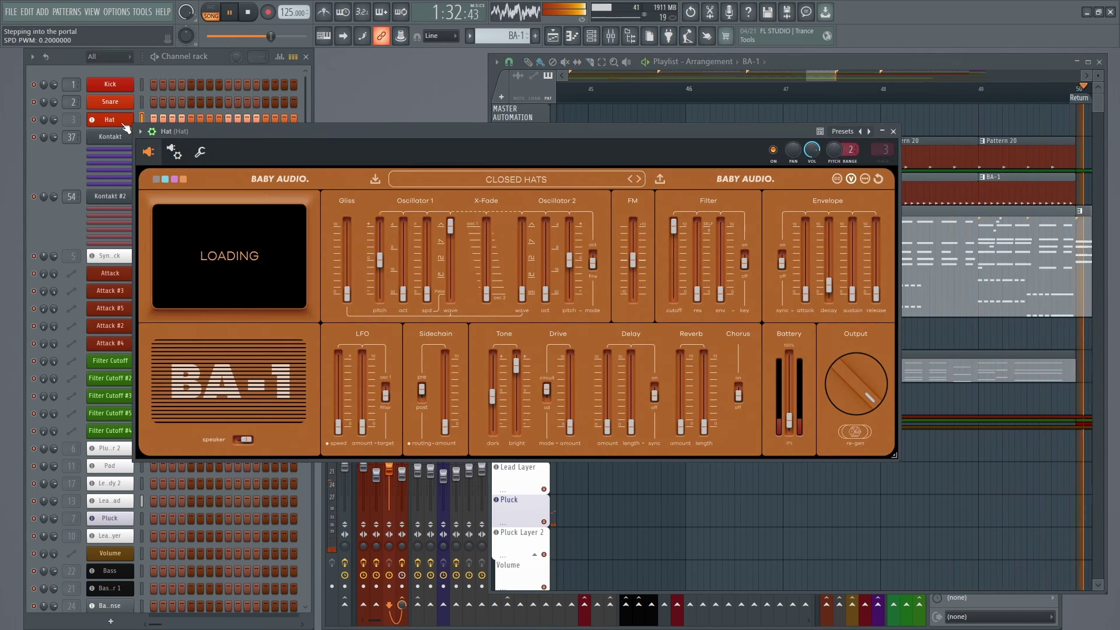
left_click(893, 131)
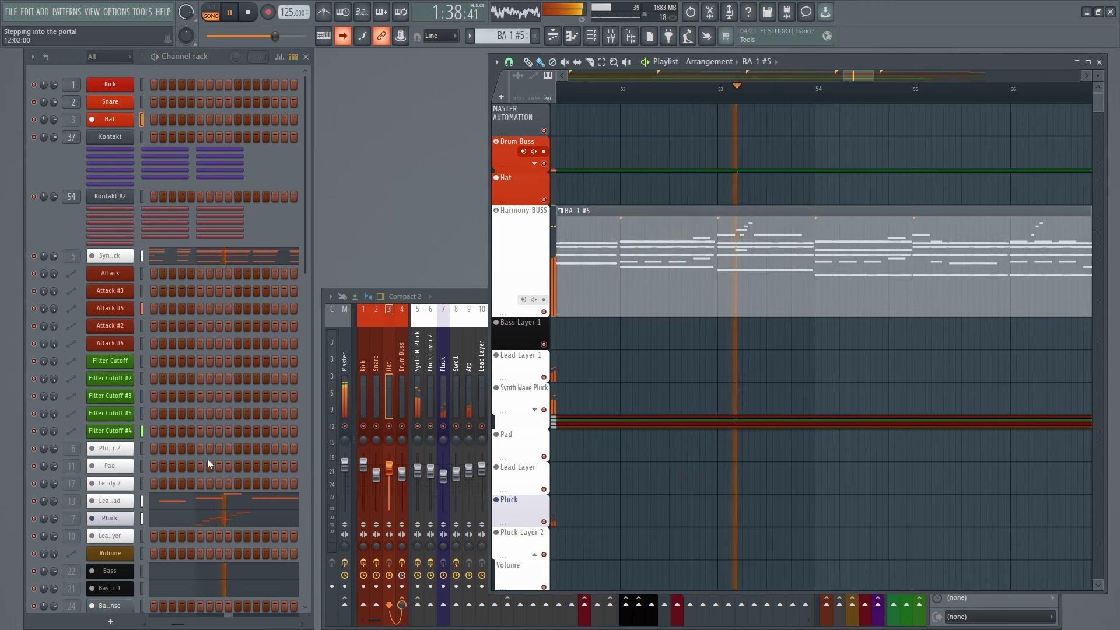
Step: Review the BA-1 #5 pattern's channels and examine its Synth Wave Pluck notes in the piano roll
scroll(237, 414, "down", 5)
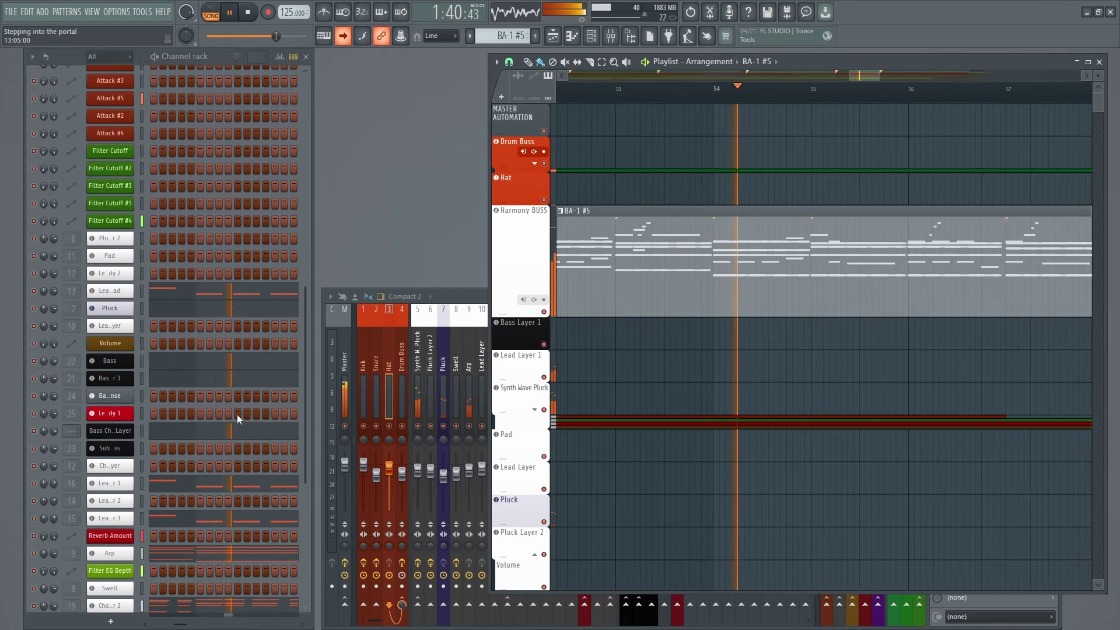
key("F7")
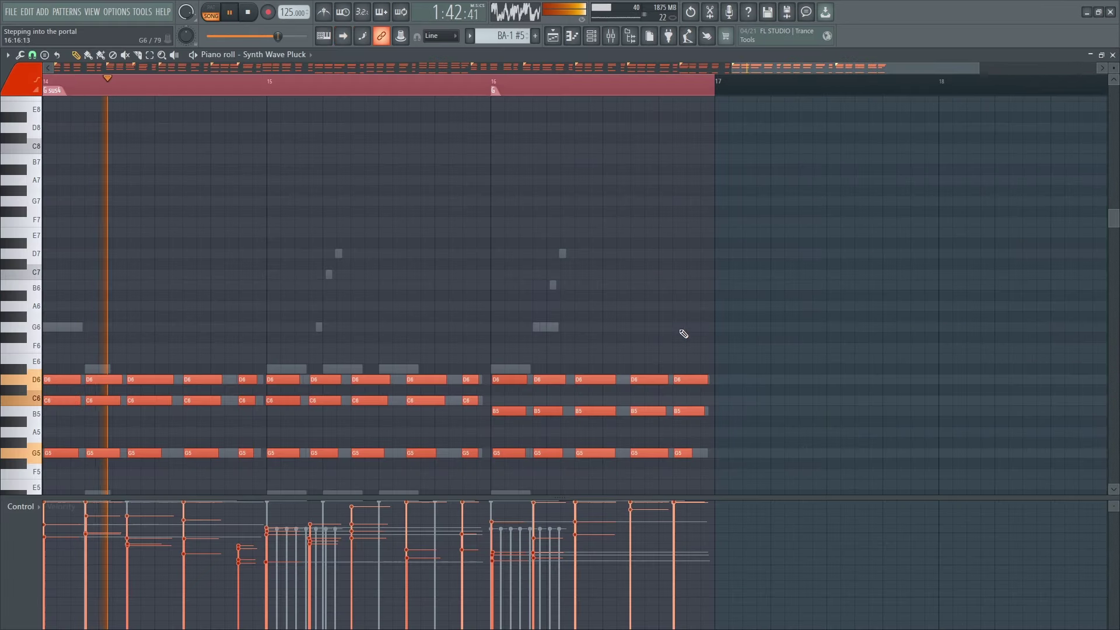
scroll(408, 361, "down", 3)
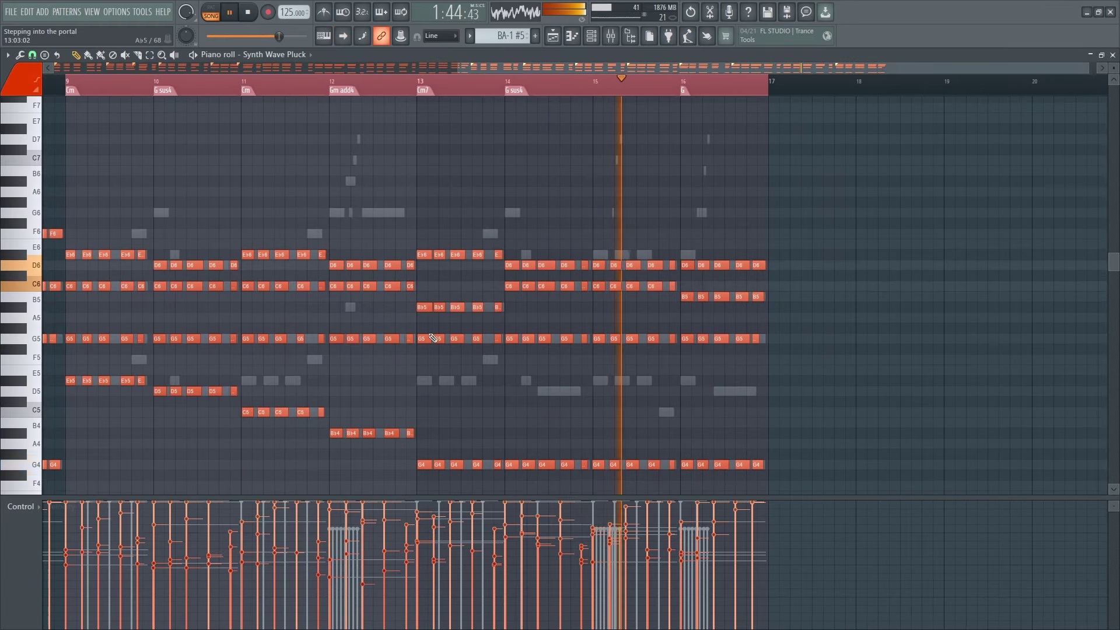
left_click(1113, 55)
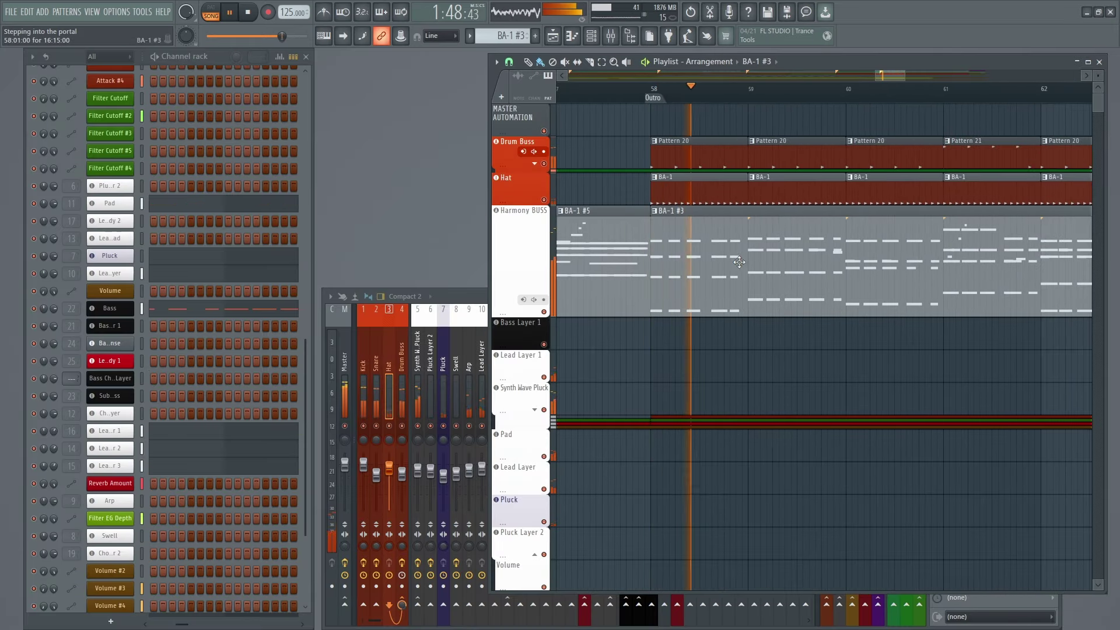
Step: Open the BA-1 #3 pattern in the piano roll and examine its Synth Wave Pluck, Lead Layer and Pluck notes
double_click(816, 275)
scroll(317, 353, "down", 3, "ctrl")
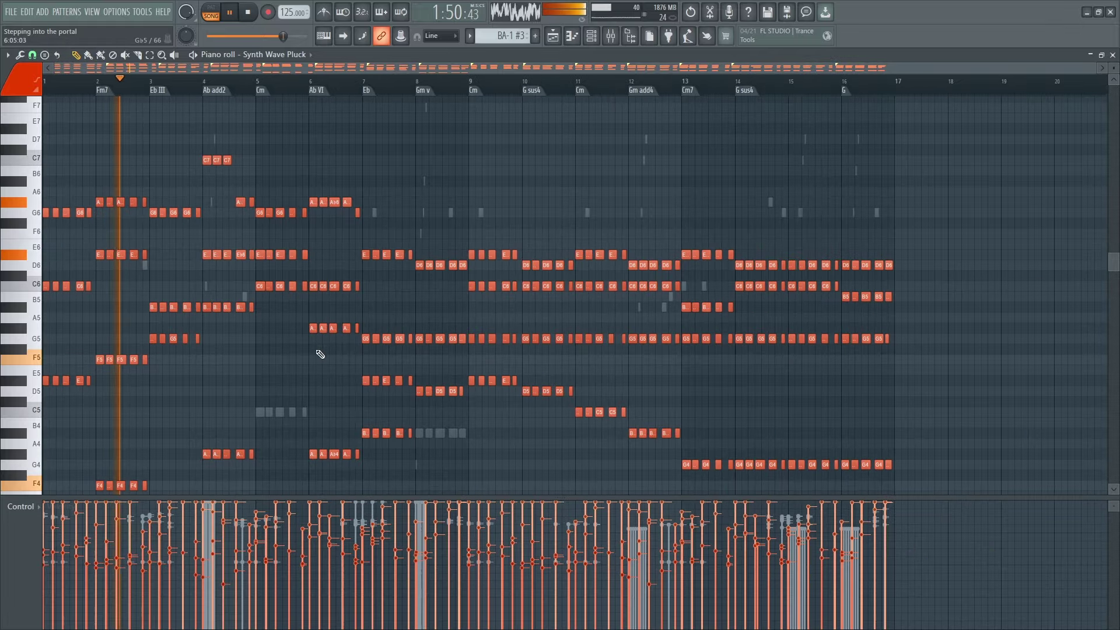
scroll(288, 332, "down", 1)
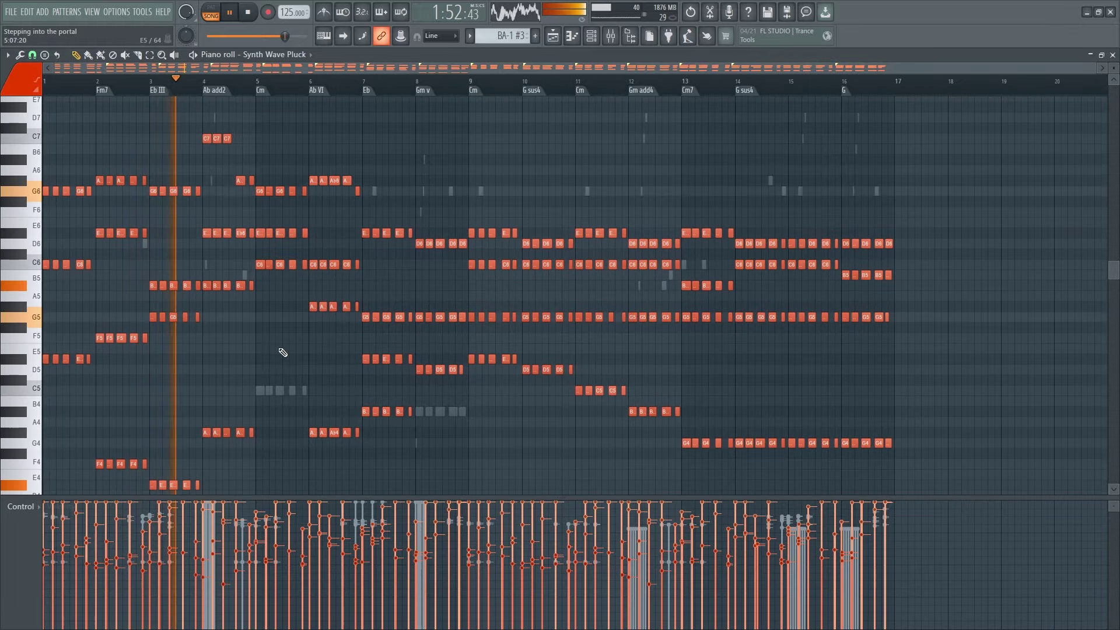
double_click(246, 275)
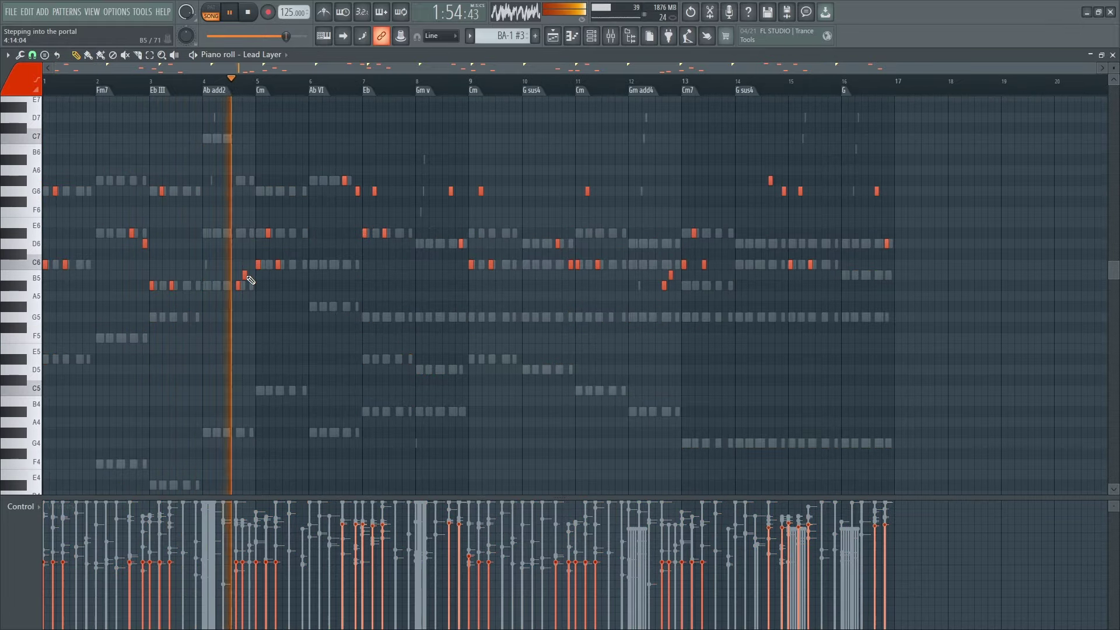
scroll(295, 332, "up", 3, "ctrl")
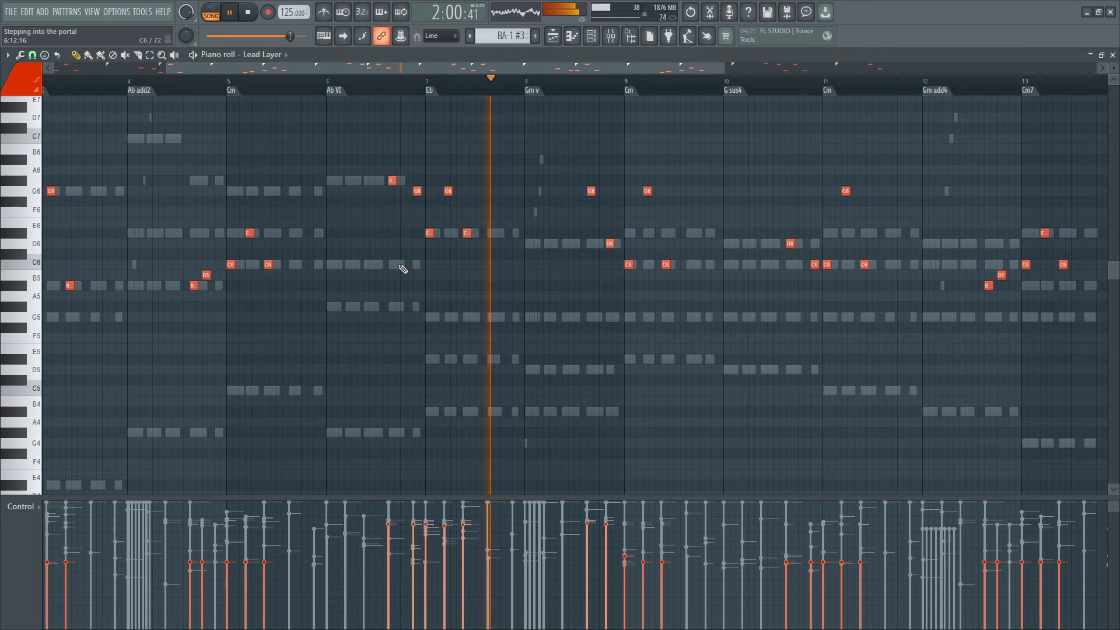
double_click(536, 211)
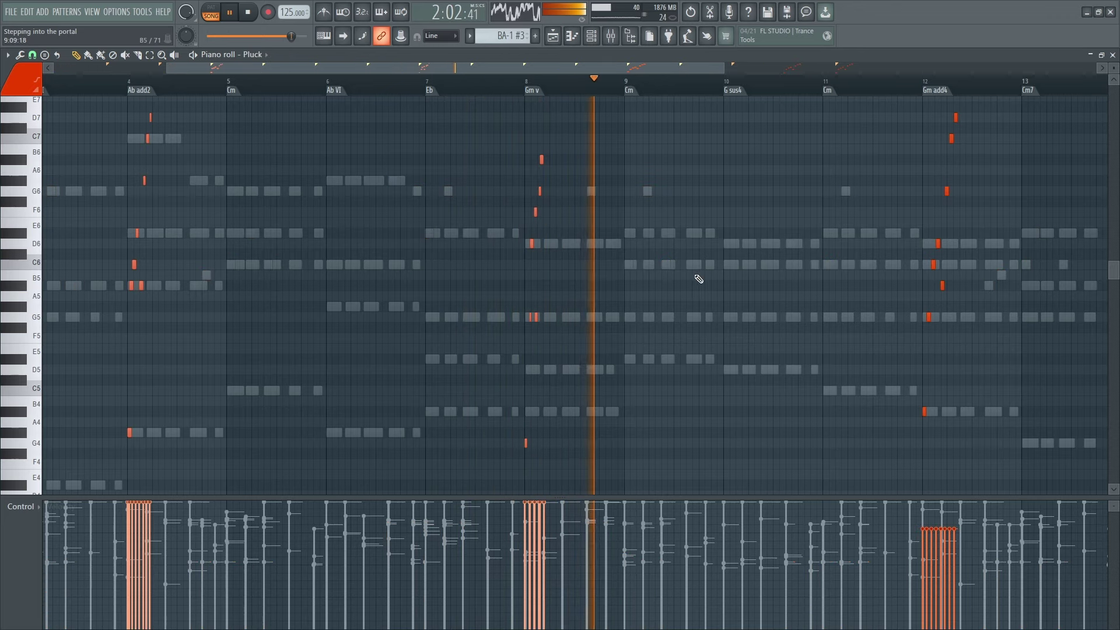
Step: Switch the piano roll to the BA-1 #3 pattern's Synth Wave Pluck notes, examine them and close the piano roll
scroll(717, 271, "up", 2)
double_click(563, 274)
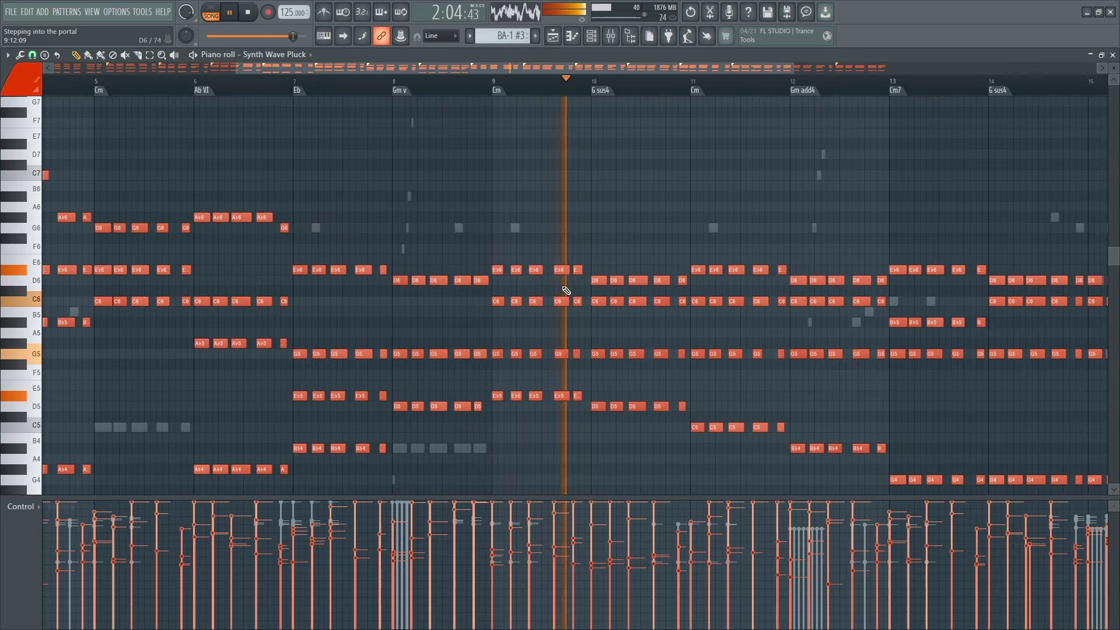
left_click(1112, 55)
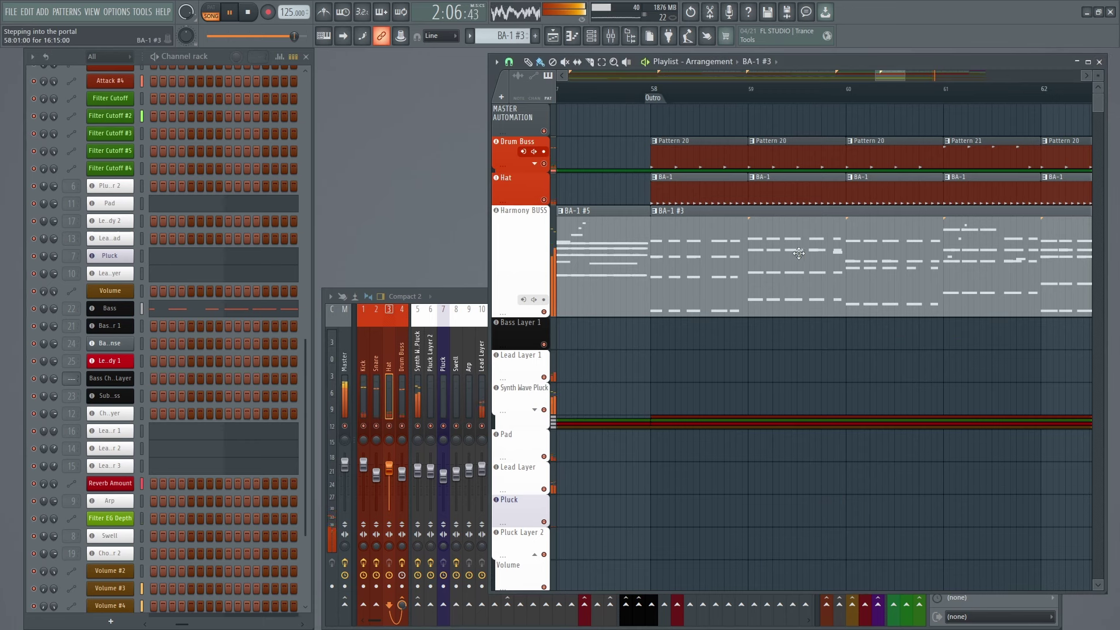
Step: Turn on auto-scrolling so the view follows playback, and stop playback at the end of the song
left_click(343, 35)
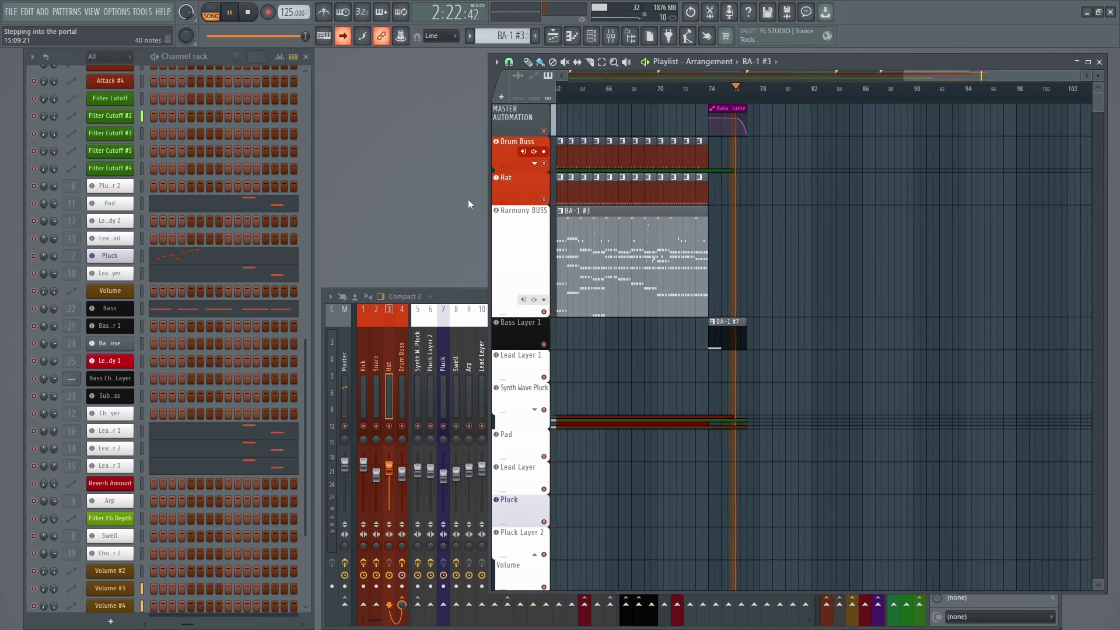
key("space")
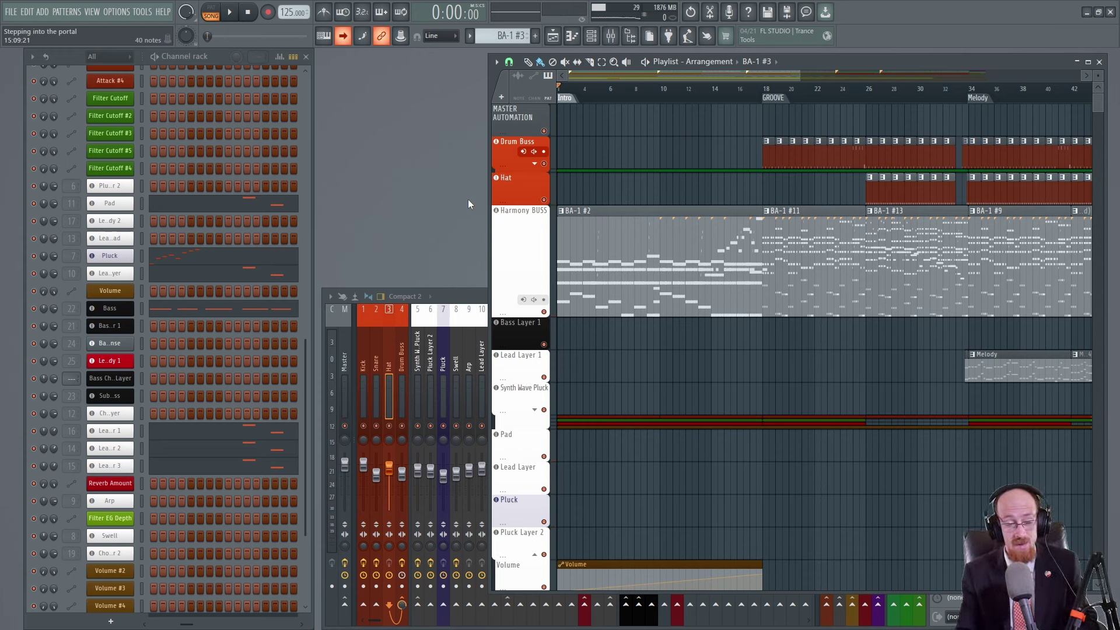
Step: Inspect the BA-1 synth settings of the Pad channel and close the synth
left_click(126, 207)
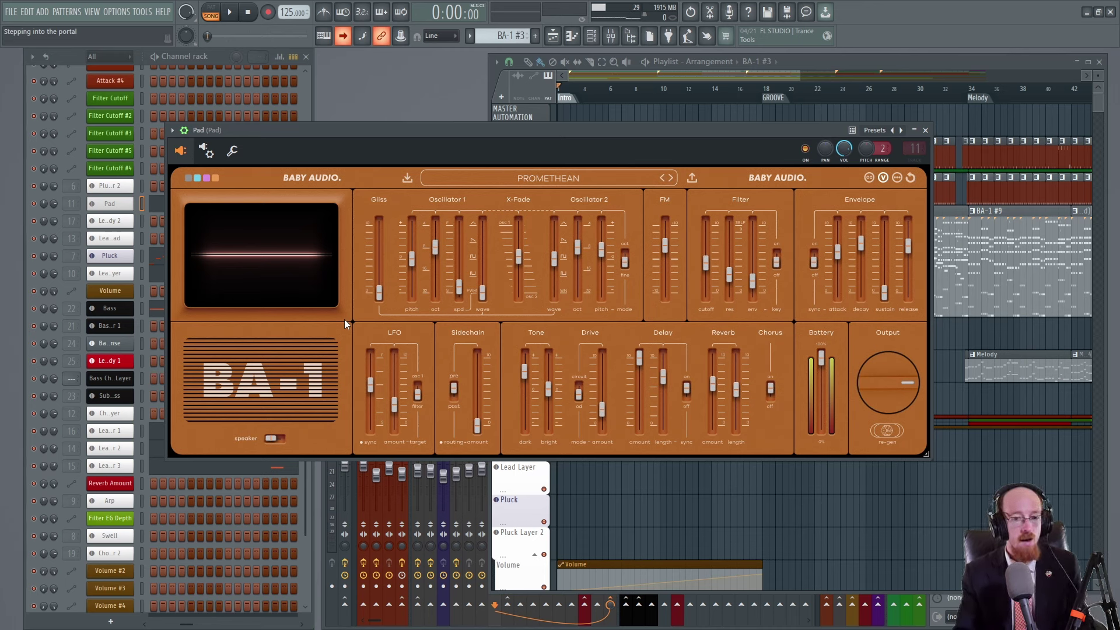
left_click(924, 130)
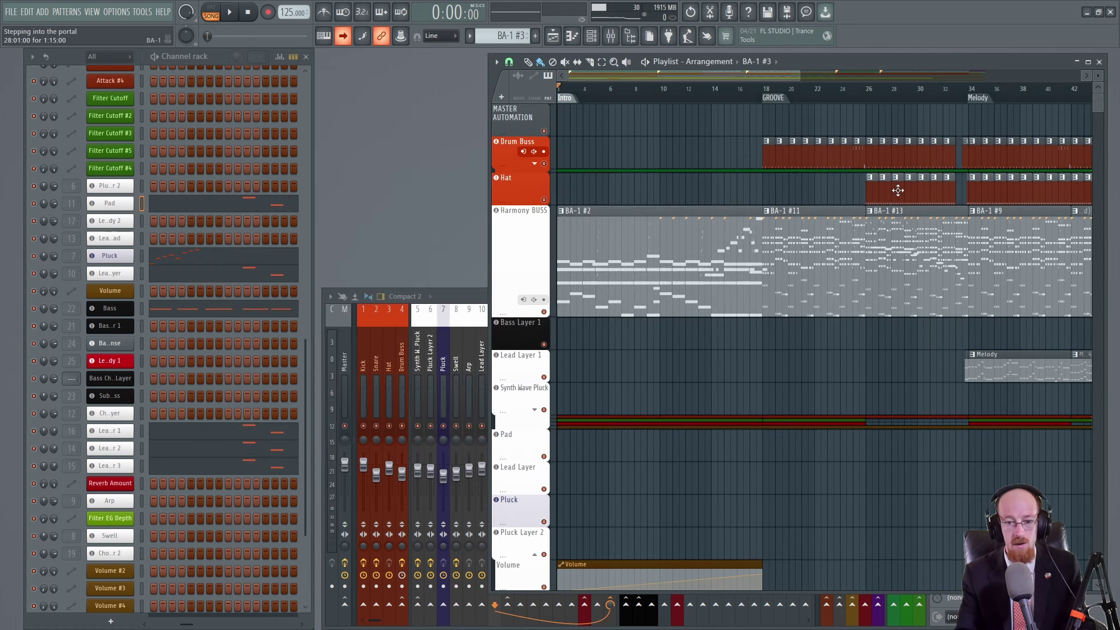
Step: Select the BA-1 hat pattern in pattern mode and review the Hat channel's Closed Hats synth settings
scroll(215, 204, "up", 5)
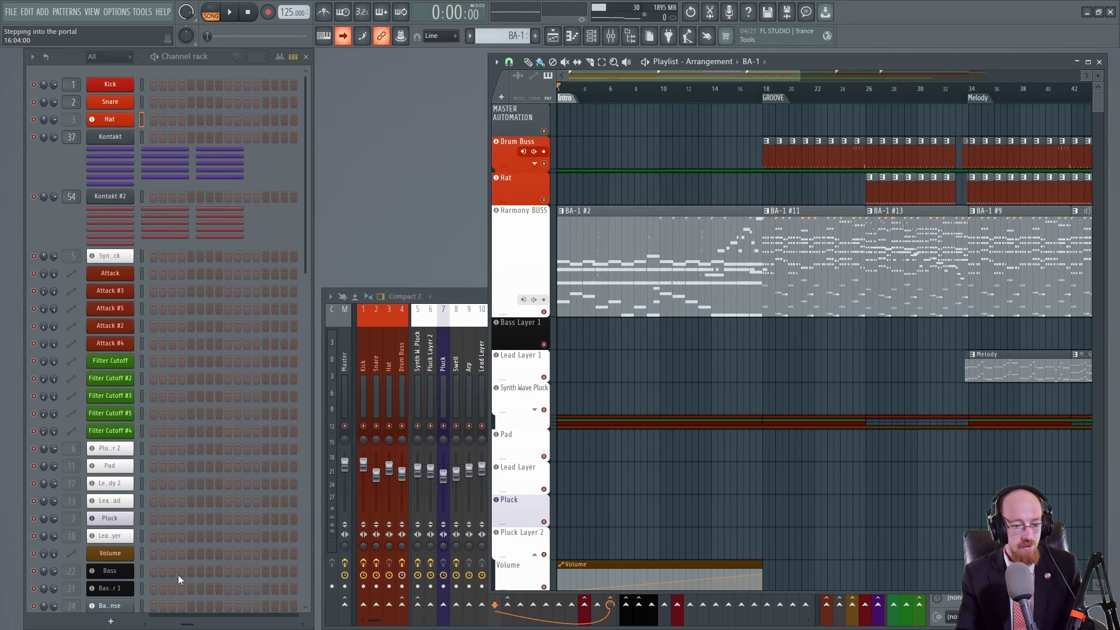
left_click(69, 248)
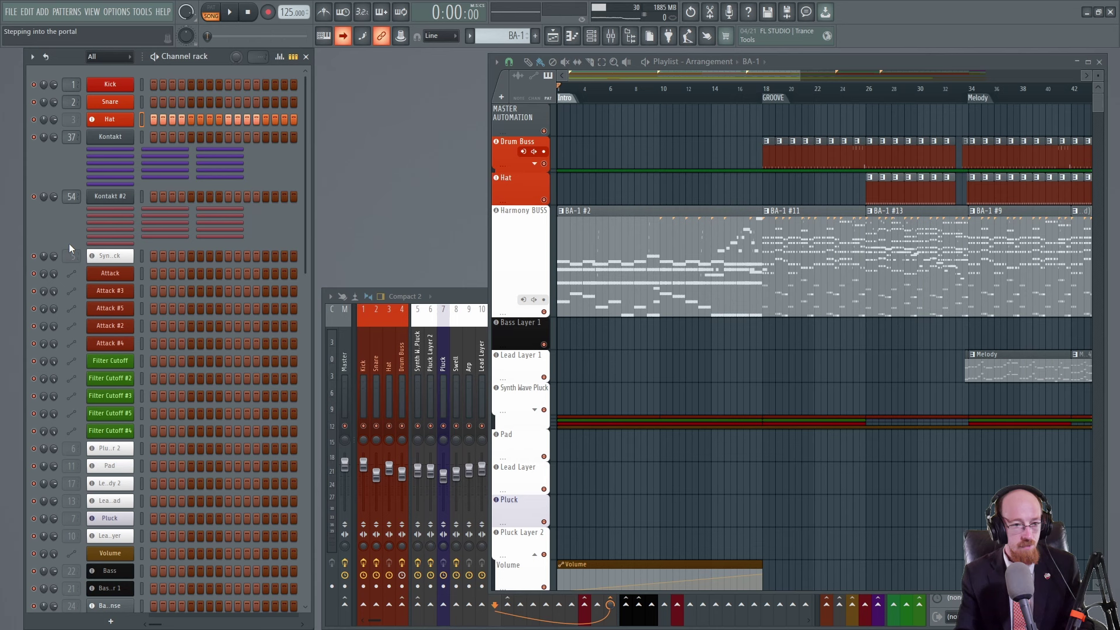
left_click(110, 120)
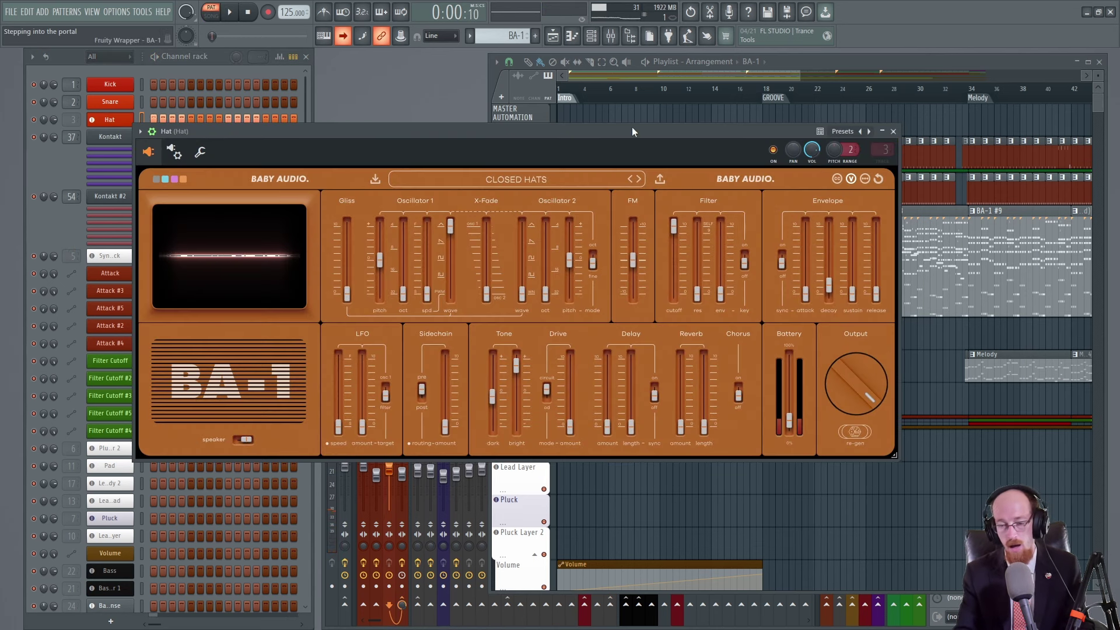
left_click_drag(632, 136, 649, 136)
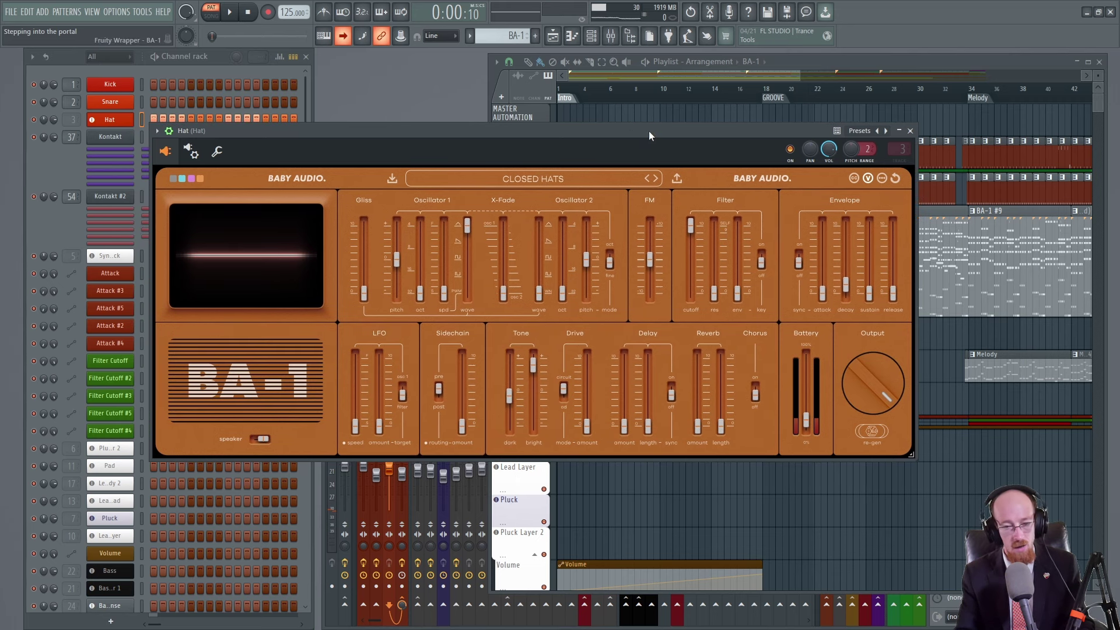
left_click(910, 131)
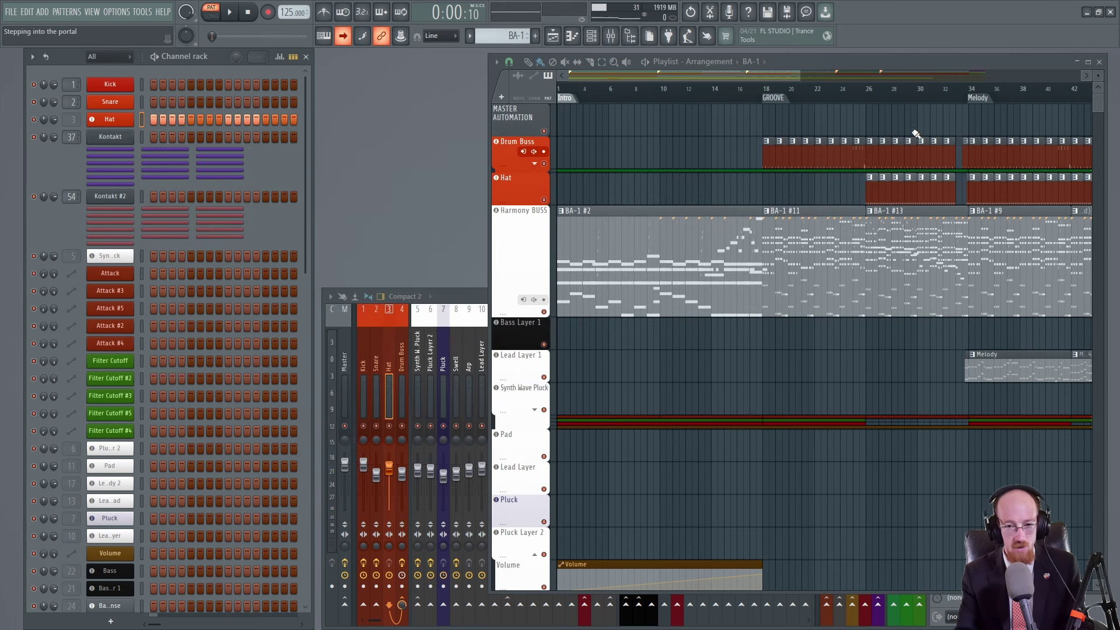
left_click(110, 125)
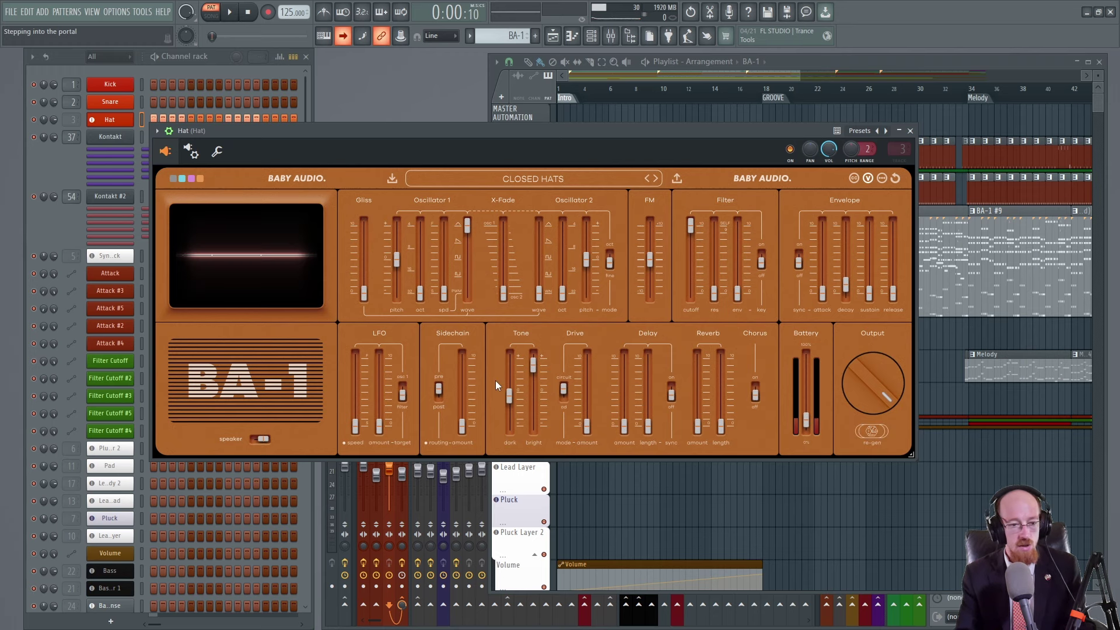
left_click(911, 130)
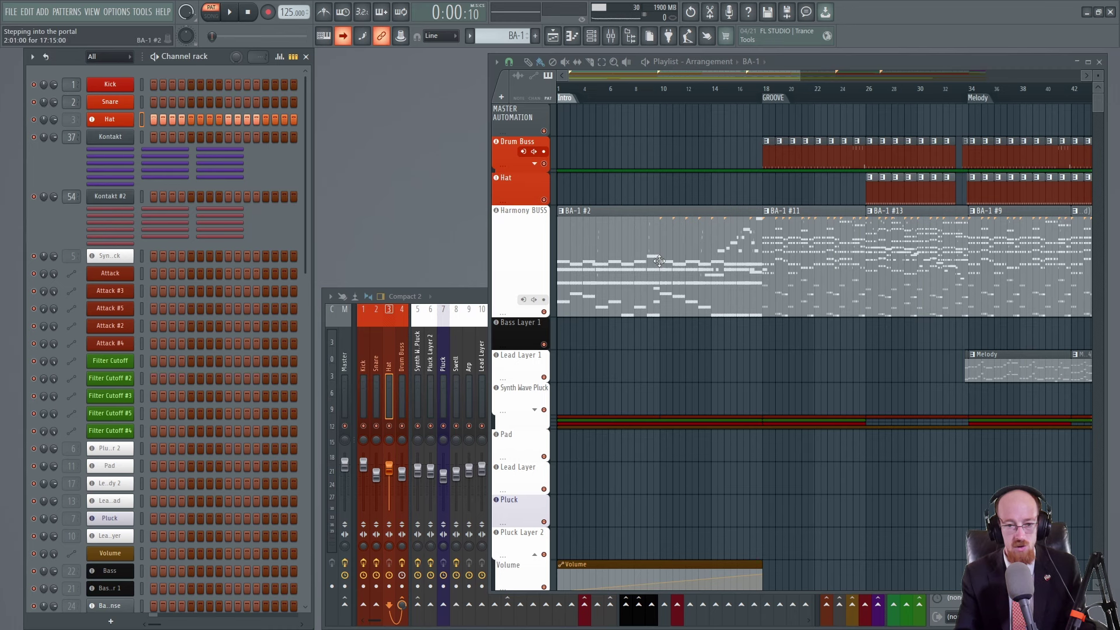
Step: Switch to the BA-1 #2 pattern and add a new channel with the BA-1 synth
key("KP_Add")
scroll(204, 493, "down", 6)
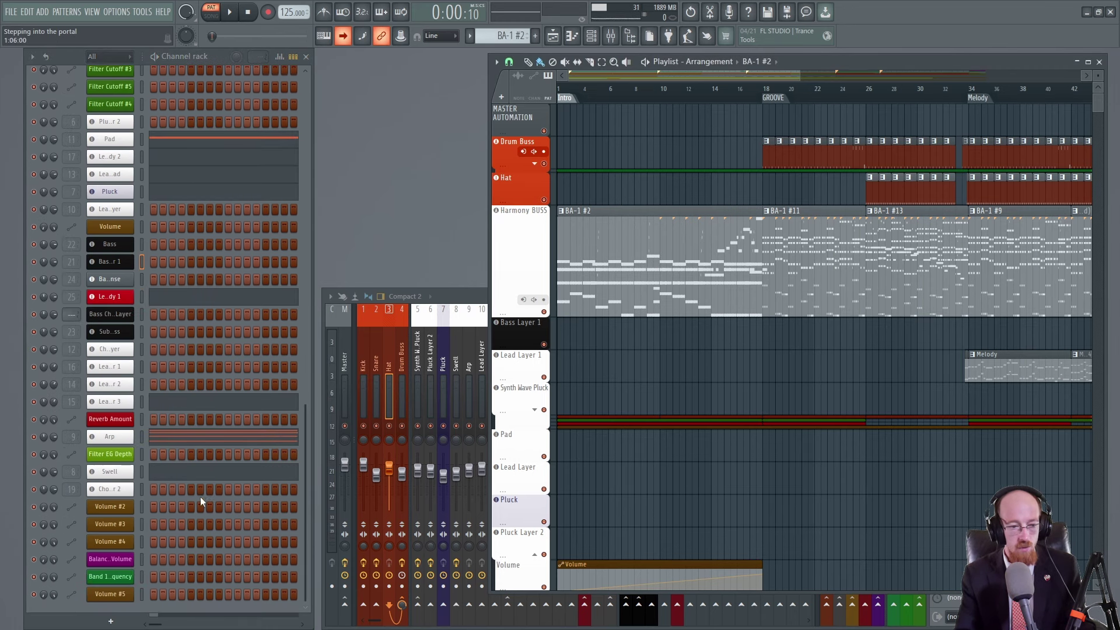
left_click(111, 622)
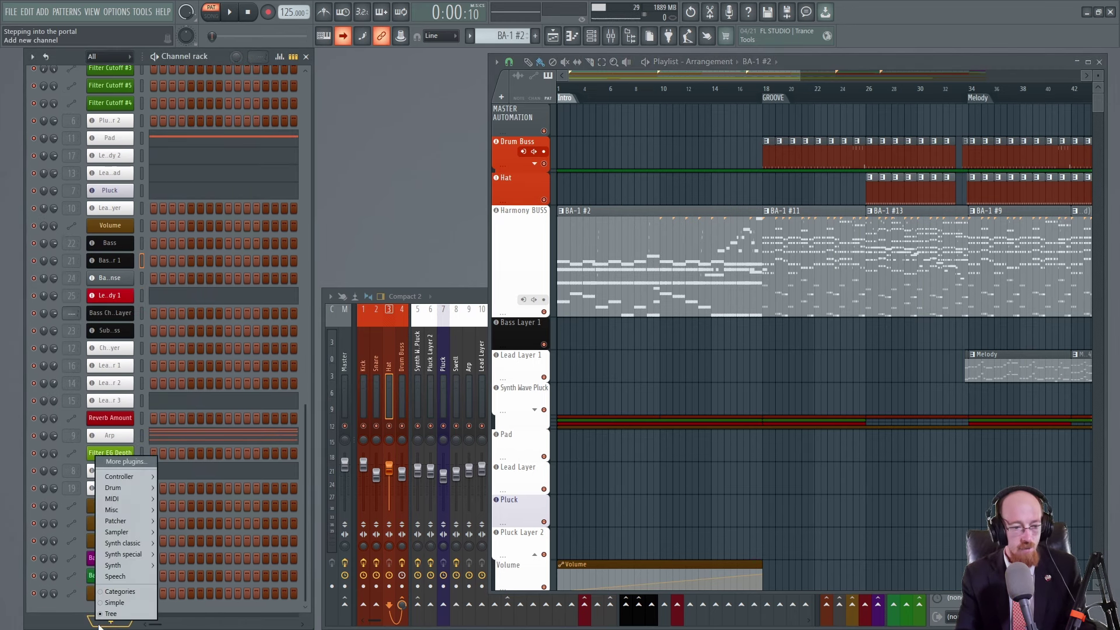
left_click(119, 584)
left_click(261, 227)
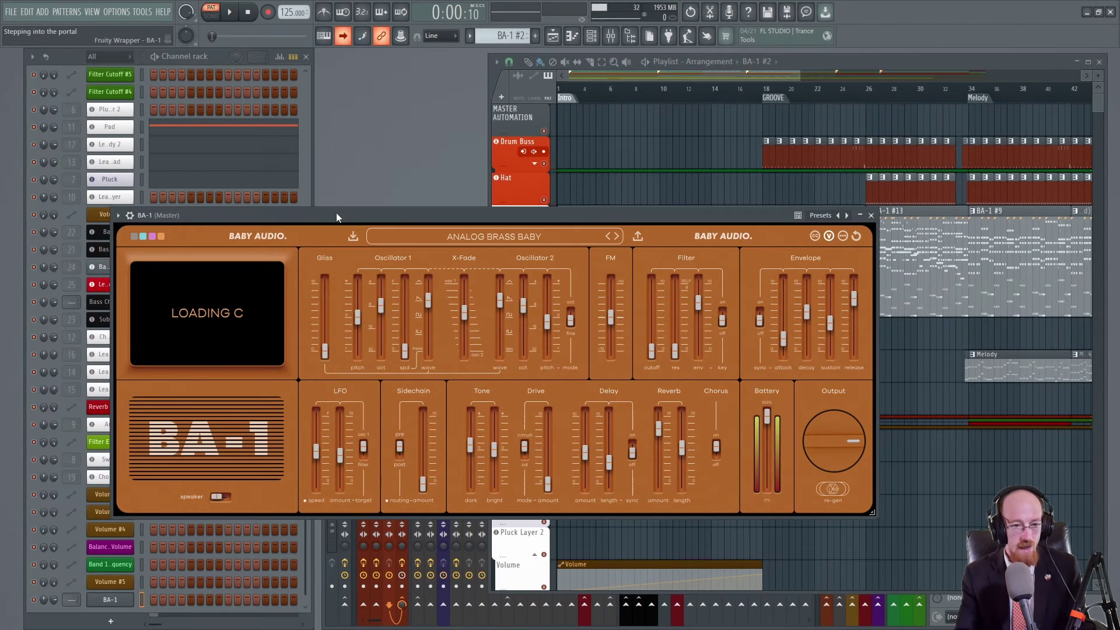
left_click_drag(336, 214, 339, 107)
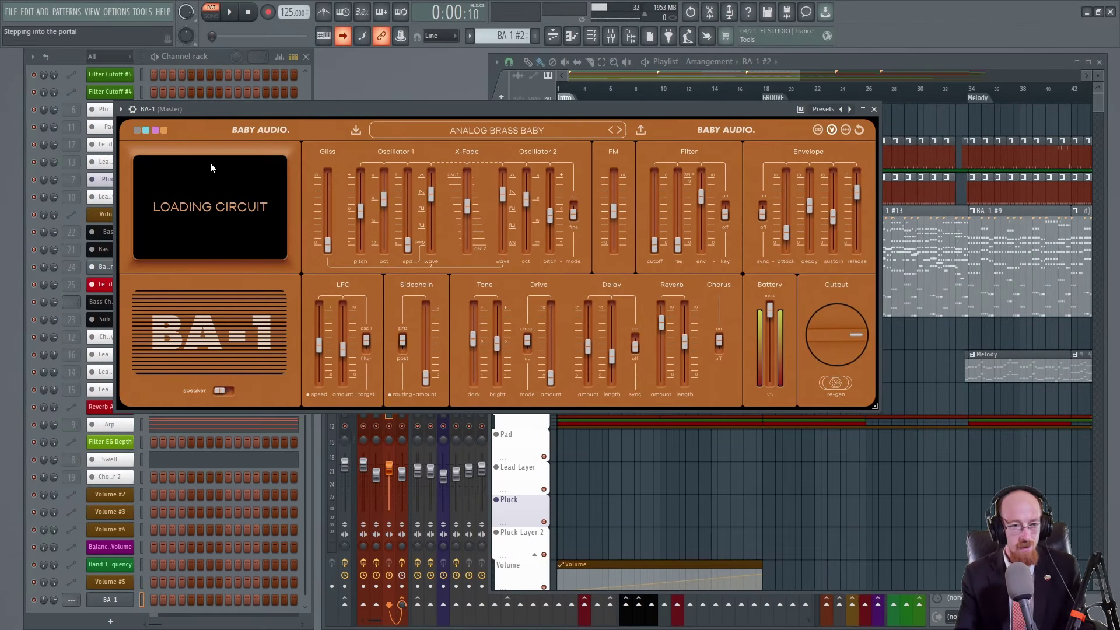
Step: Try the purple and grey colour themes on the new BA-1 and return it to orange
left_click(156, 130)
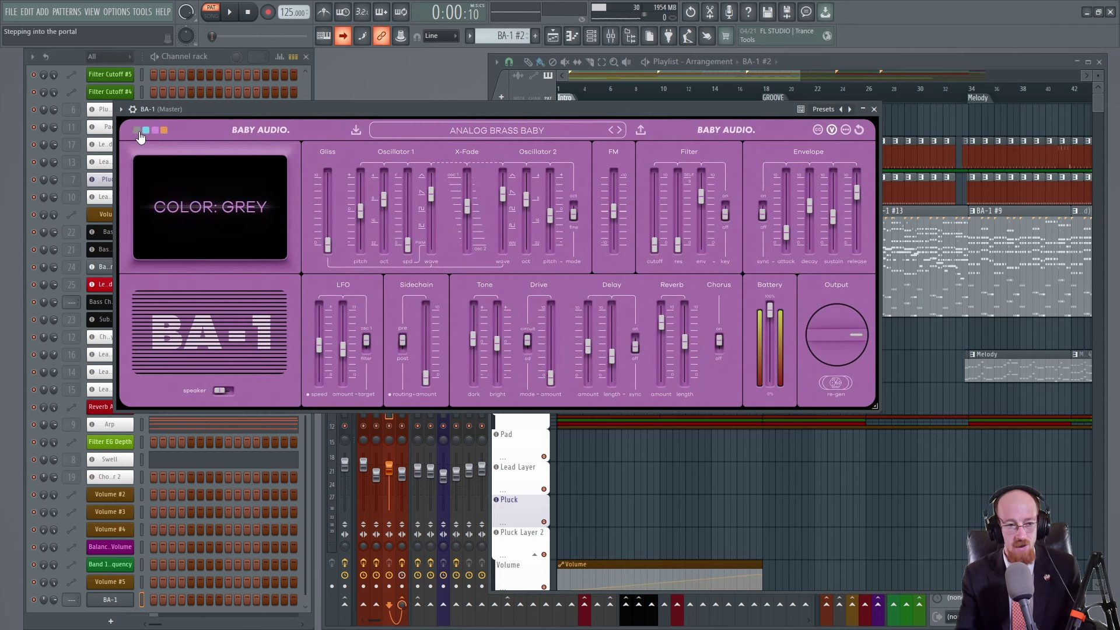
left_click(139, 133)
left_click(163, 133)
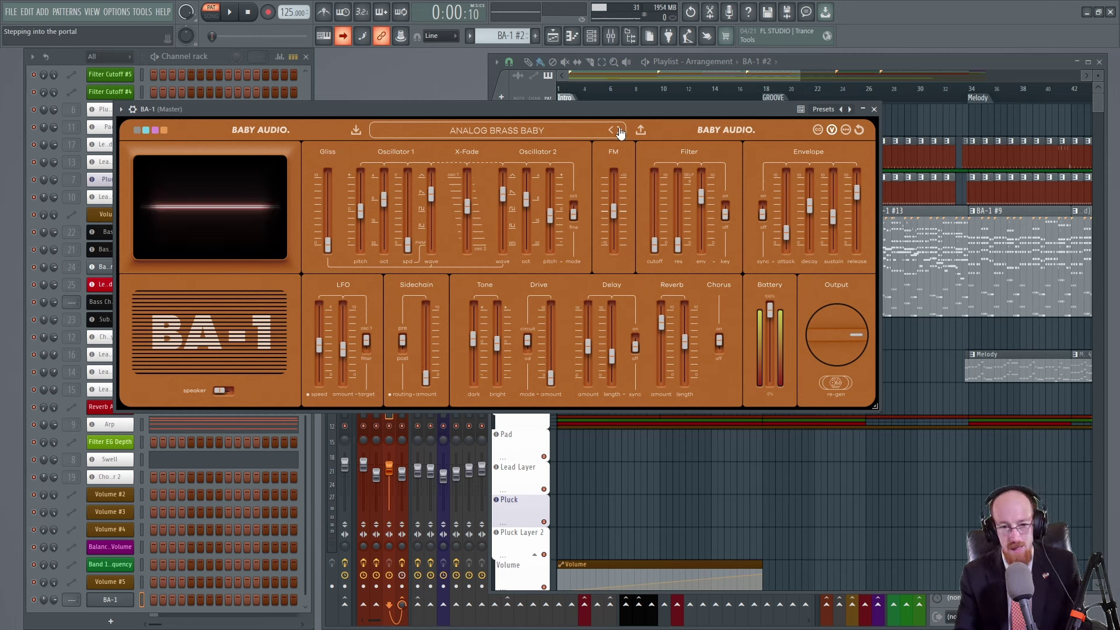
Step: Browse the new BA-1's preset categories, including the Synthwave Pack and Leads, and close the synth without loading a preset
left_click(556, 131)
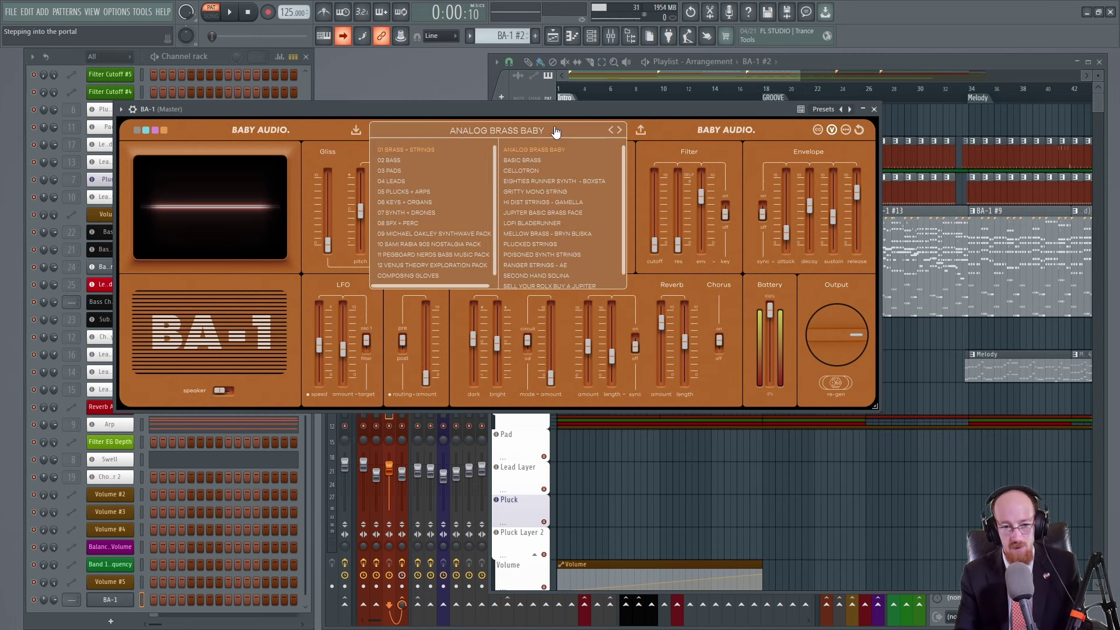
left_click(417, 215)
left_click(429, 234)
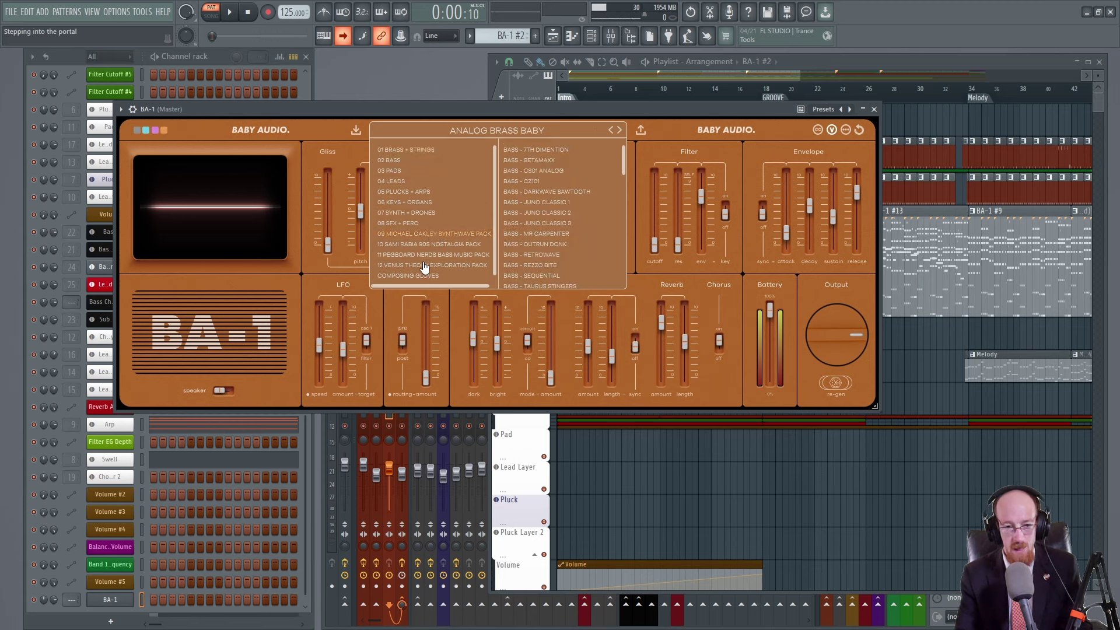
scroll(431, 260, "down", 1)
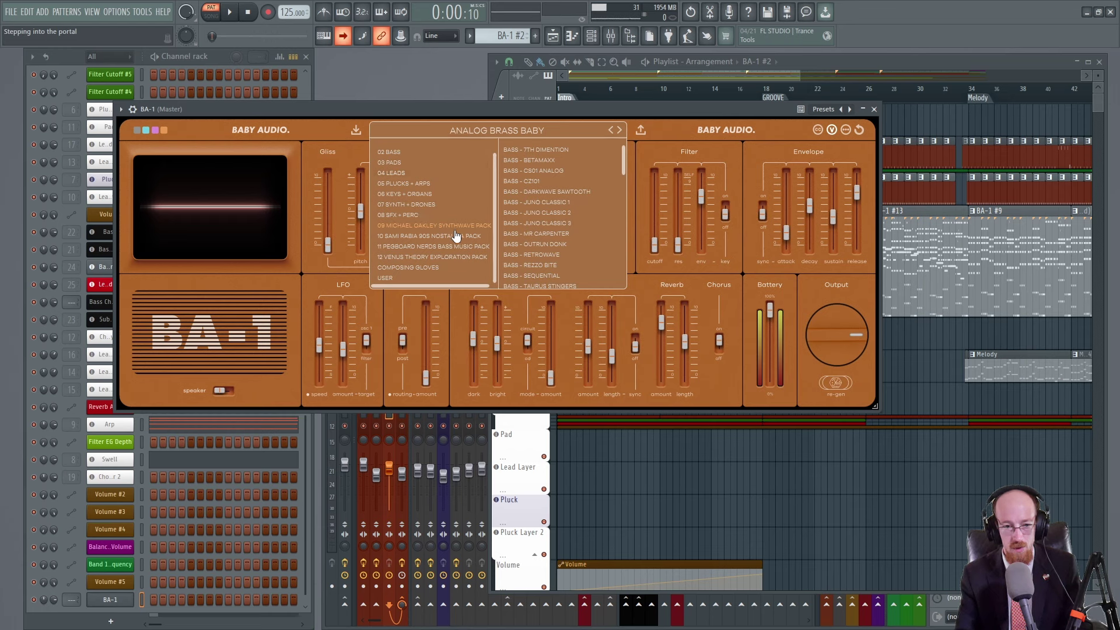
scroll(463, 233, "up", 1)
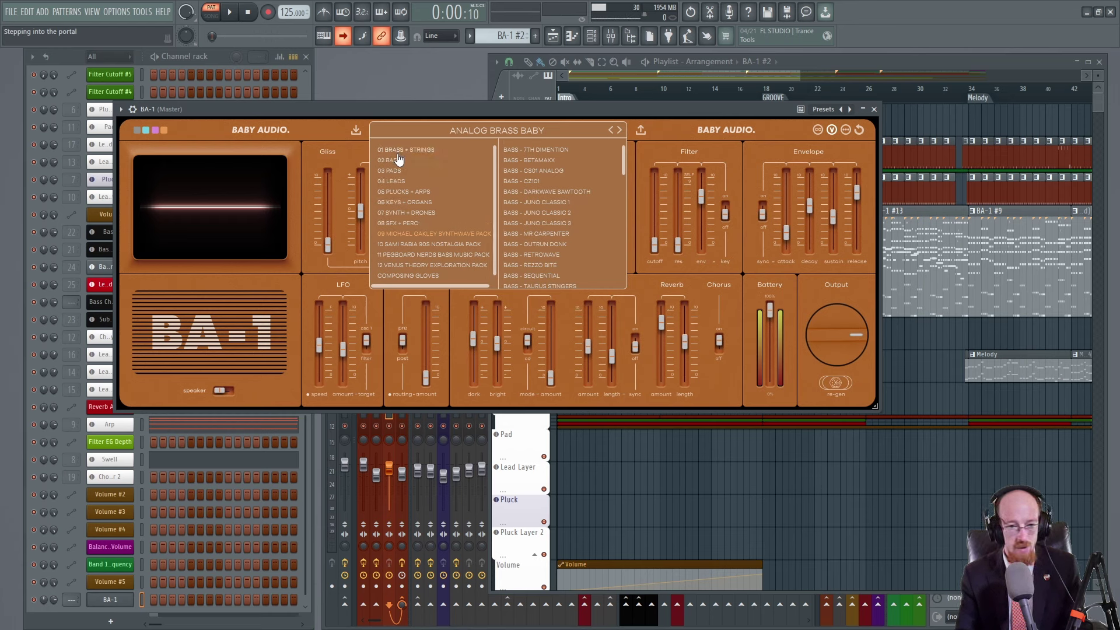
left_click(399, 180)
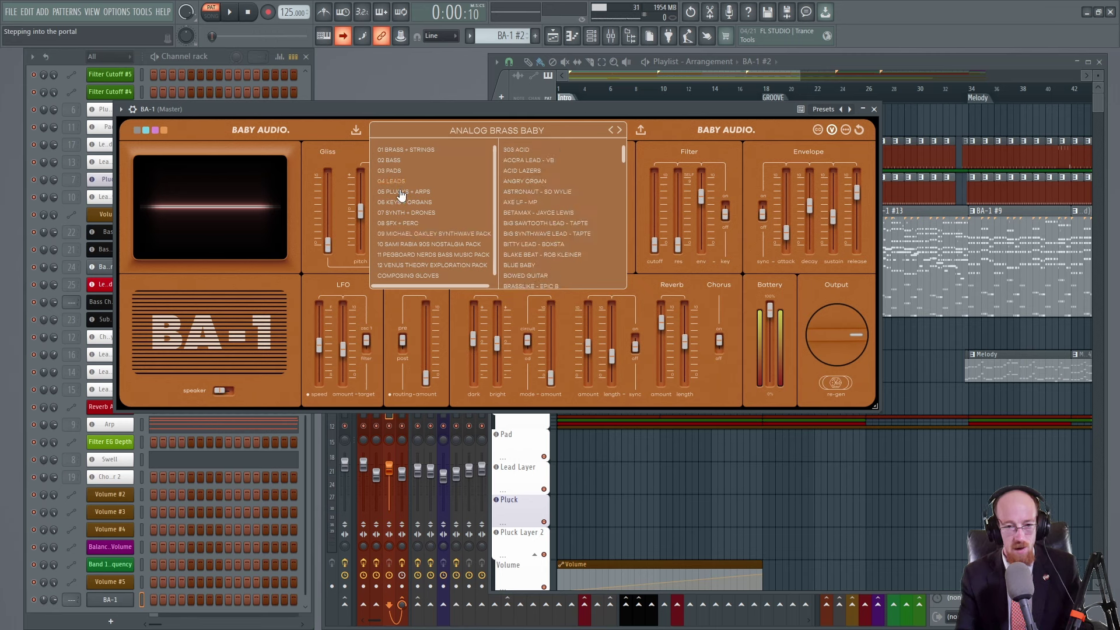
scroll(434, 236, "down", 1)
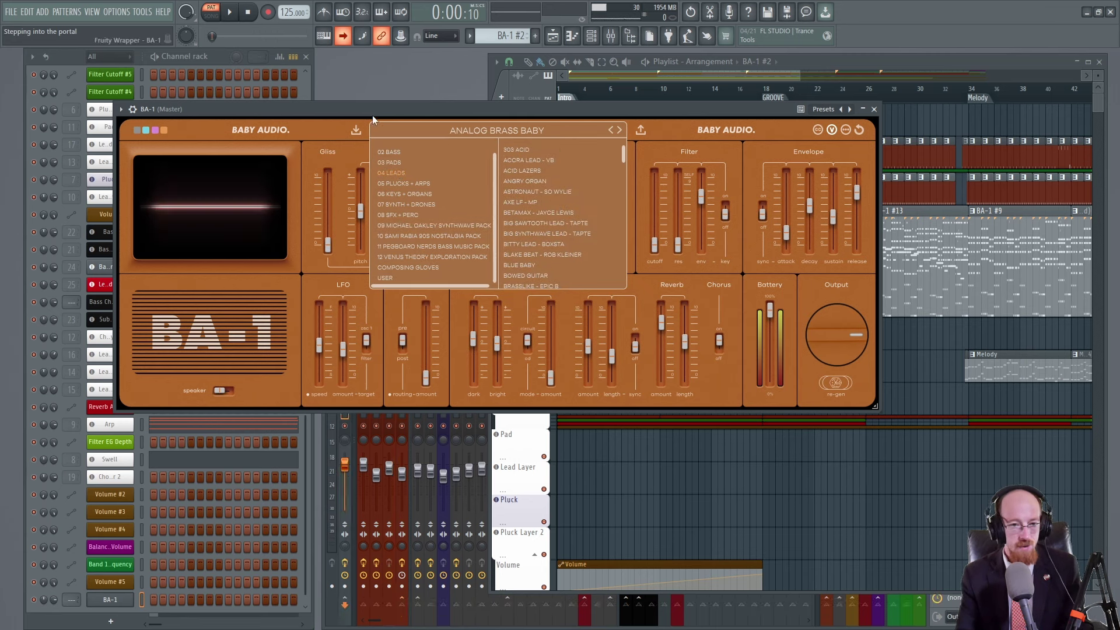
left_click(513, 136)
left_click_drag(448, 106, 596, 87)
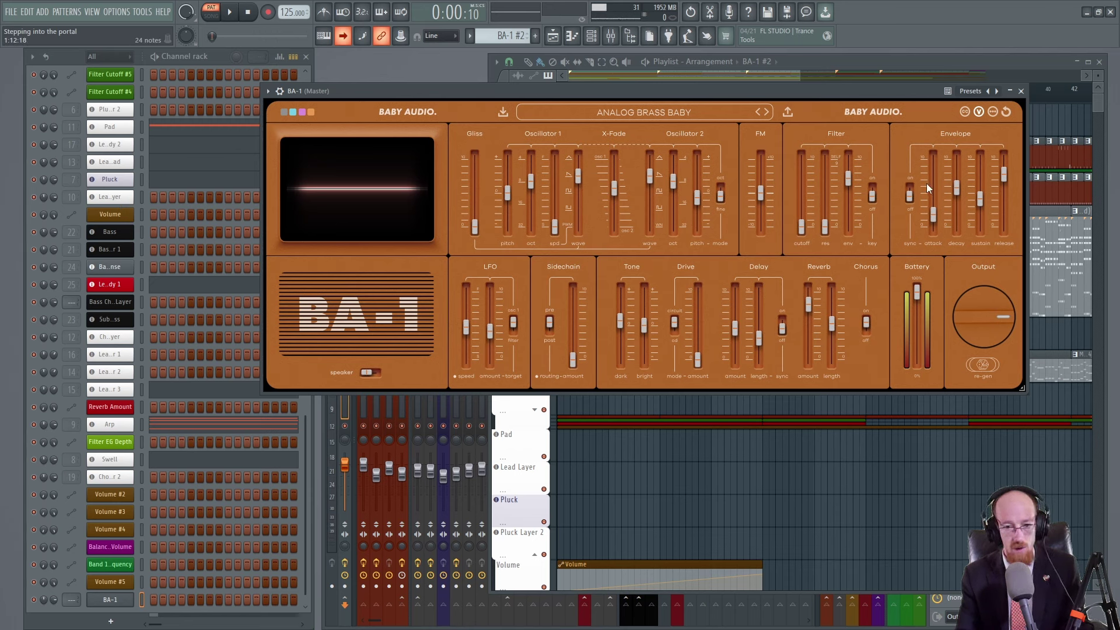
left_click(1020, 91)
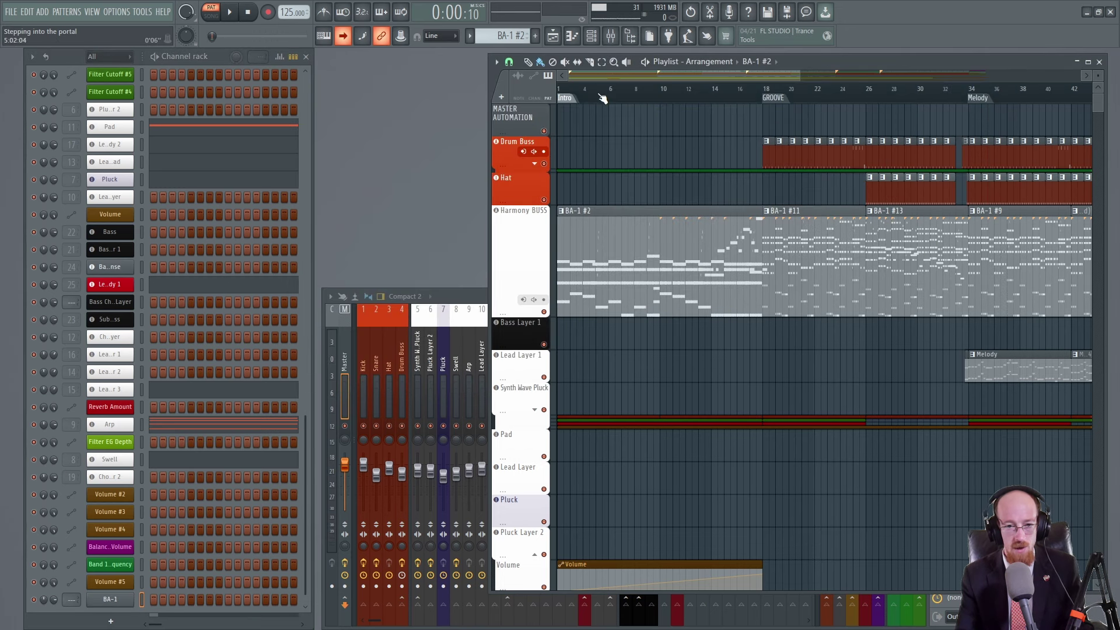
Step: Switch playback to song mode and briefly play the start of the Intro
key("l")
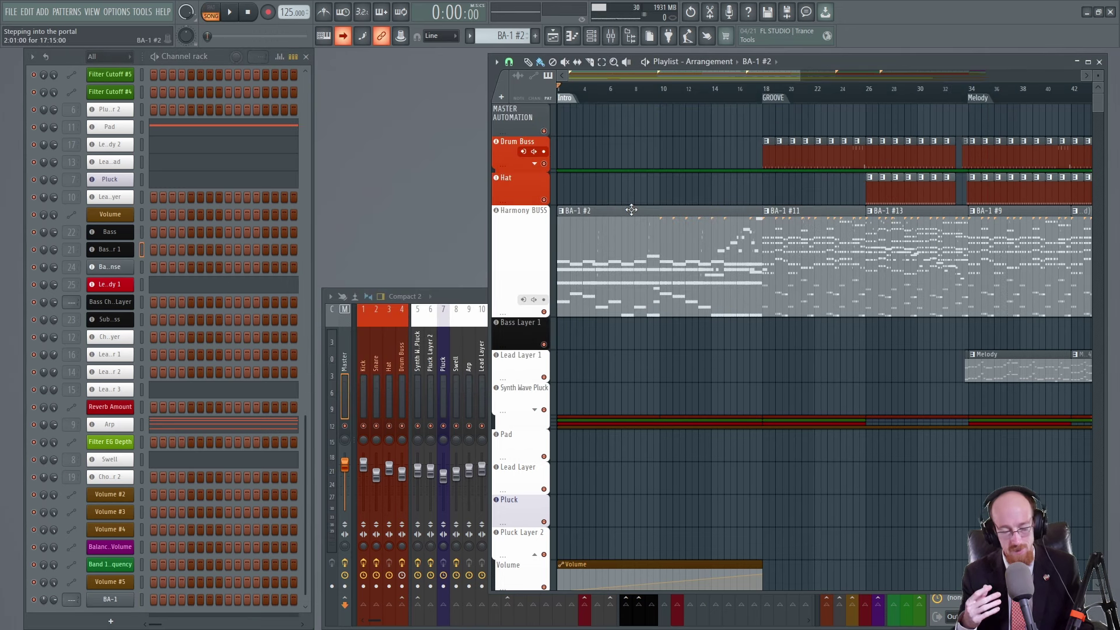
key("space")
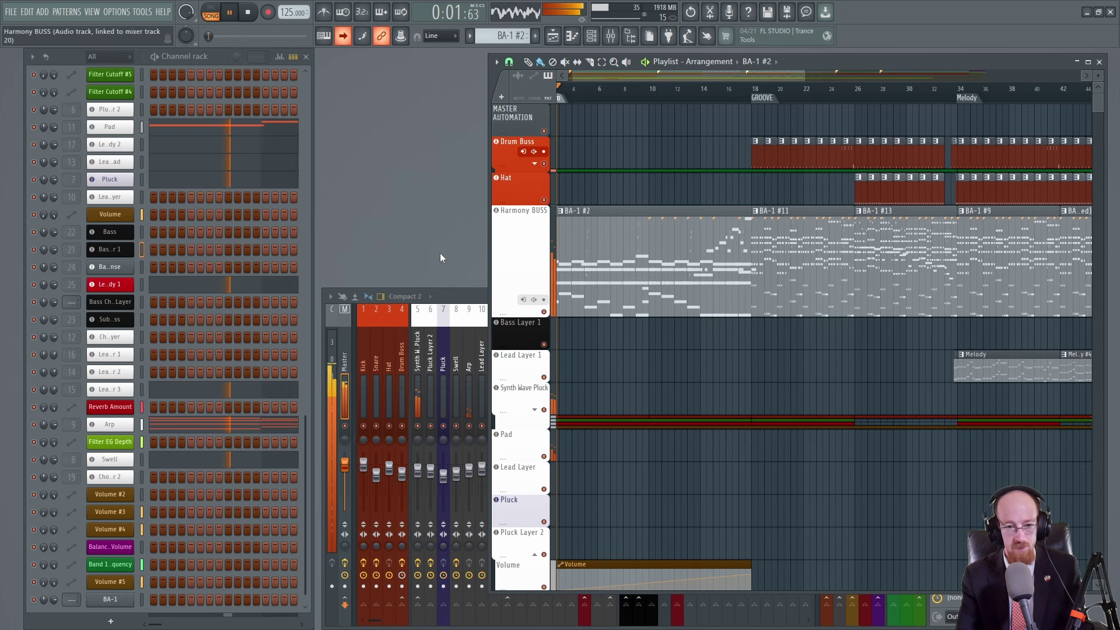
key("space")
Step: Open the Synth Wave Pluck channel's BA-1, test the sound with drive at 00, and bring the drive back to a moderate amount
scroll(253, 241, "up", 8)
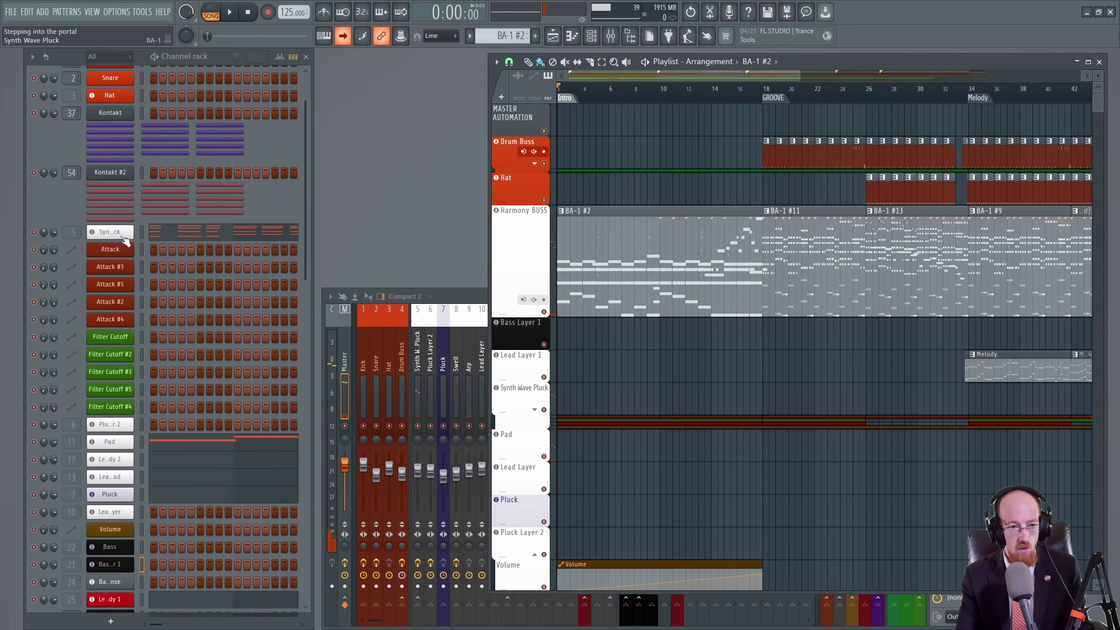
left_click(123, 237)
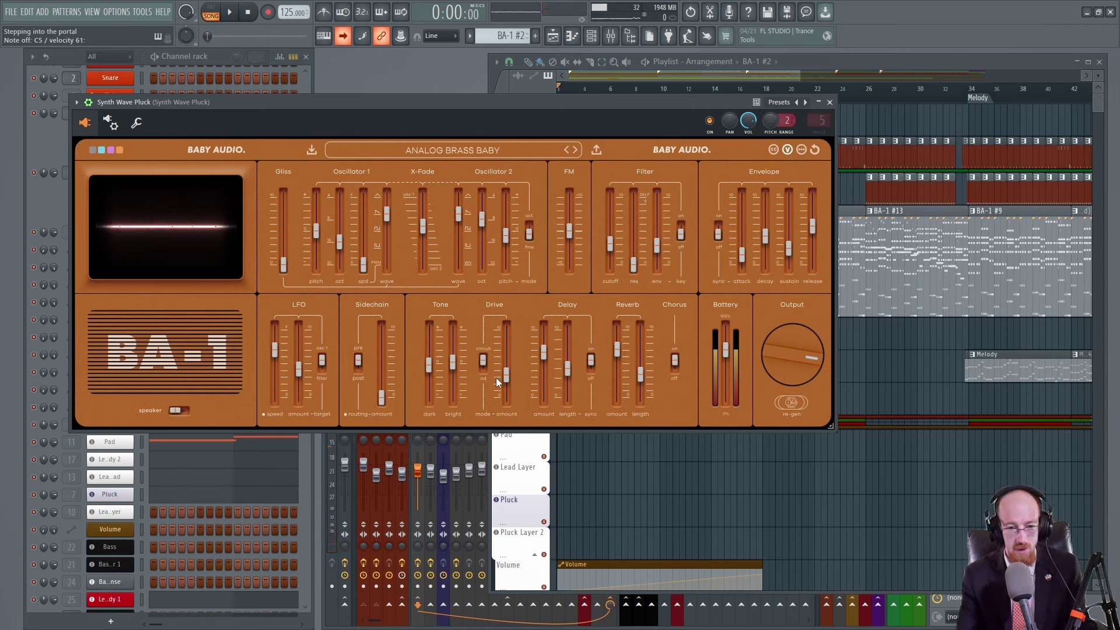
left_click_drag(505, 378, 509, 421)
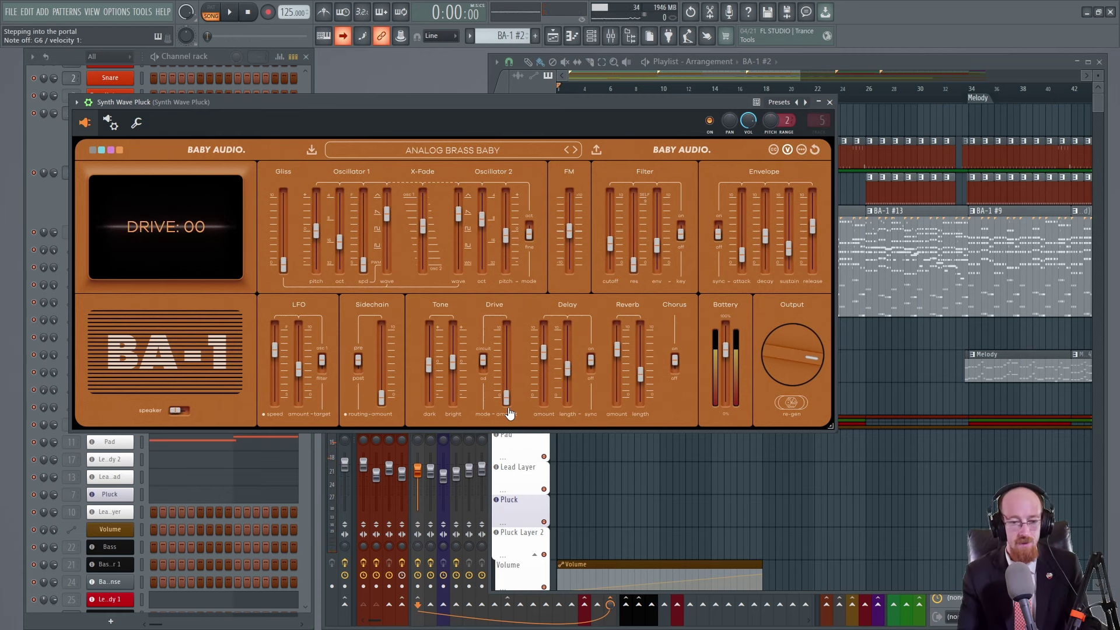
left_click_drag(505, 405, 509, 381)
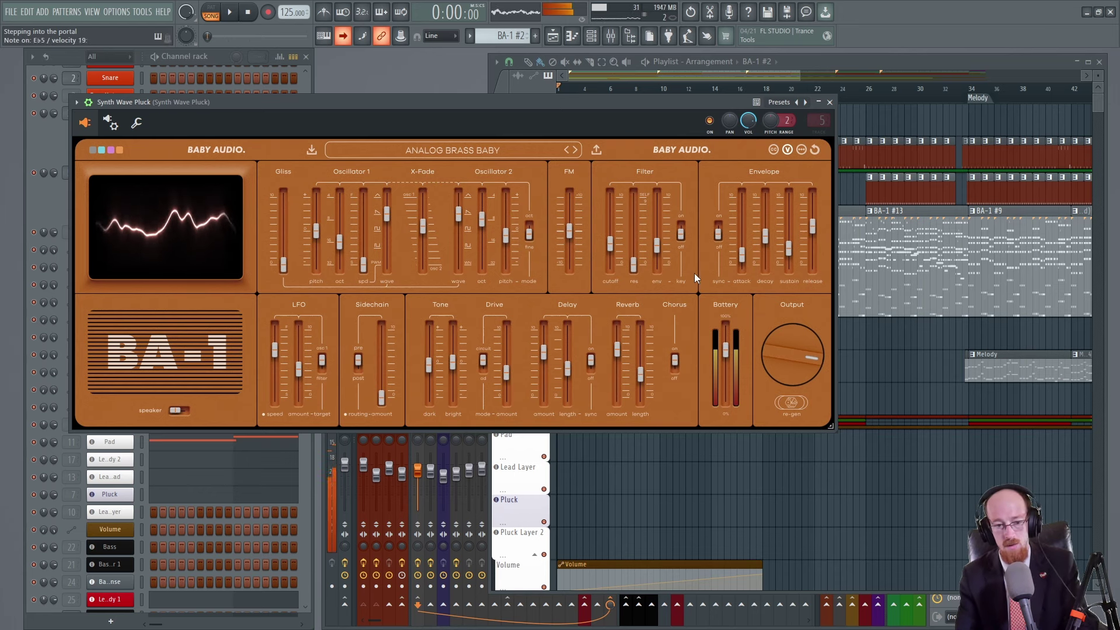
mouse_move(512, 380)
left_click_drag(512, 380, 509, 387)
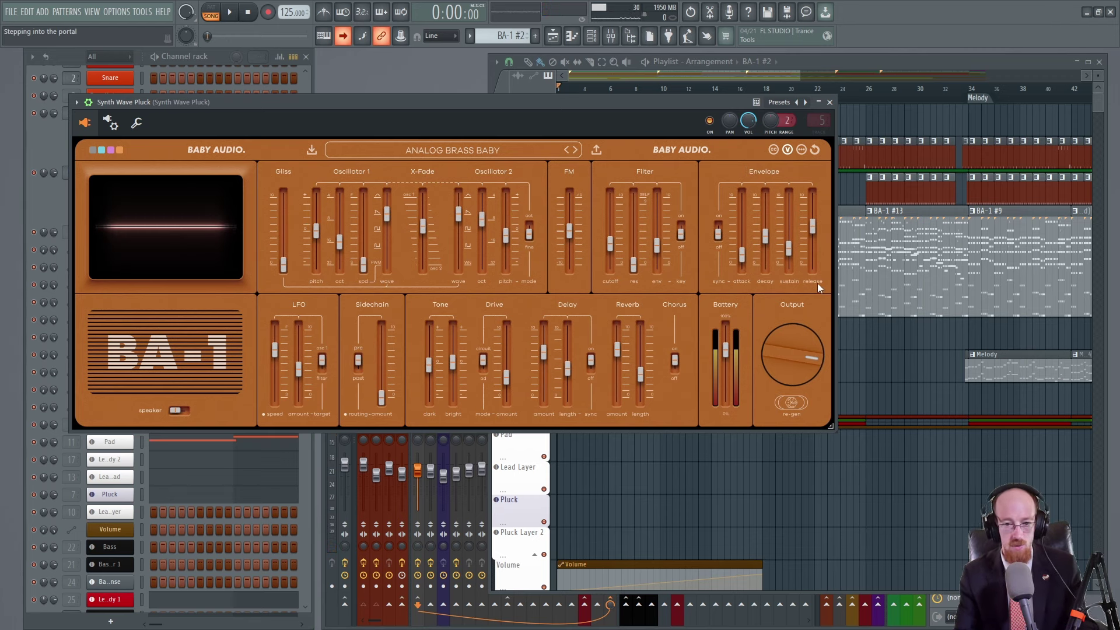
Step: Lower the envelope attack of the Synth Wave Pluck synth to its minimum
mouse_move(747, 262)
left_click_drag(742, 260, 737, 285)
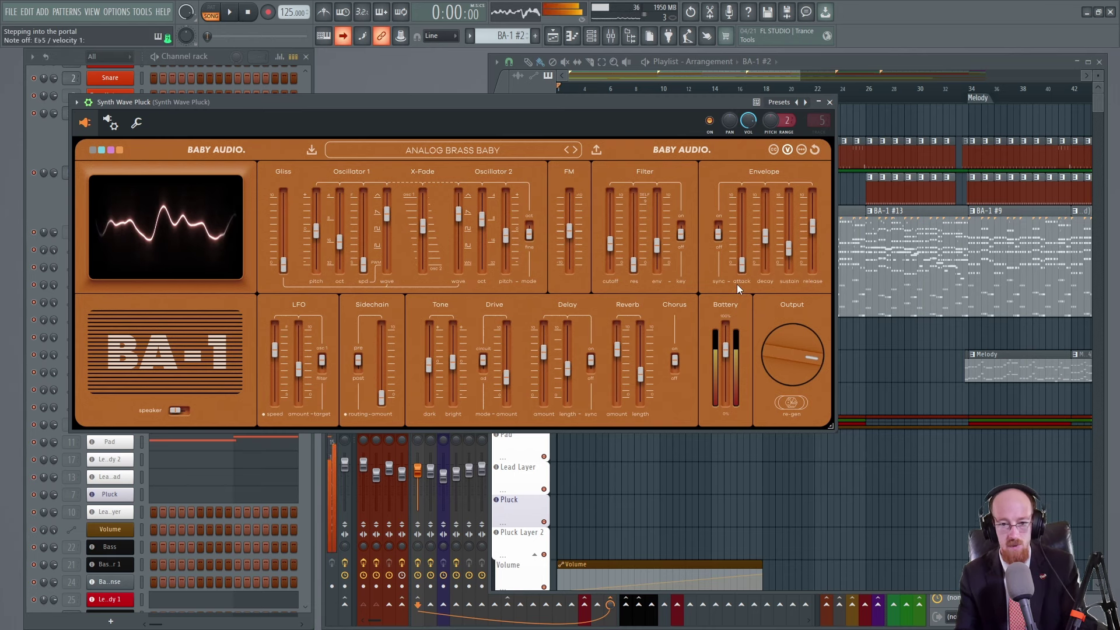
Step: Raise the Synth Wave Pluck's envelope attack slightly and close the synth
left_click_drag(740, 274, 743, 264)
left_click(830, 102)
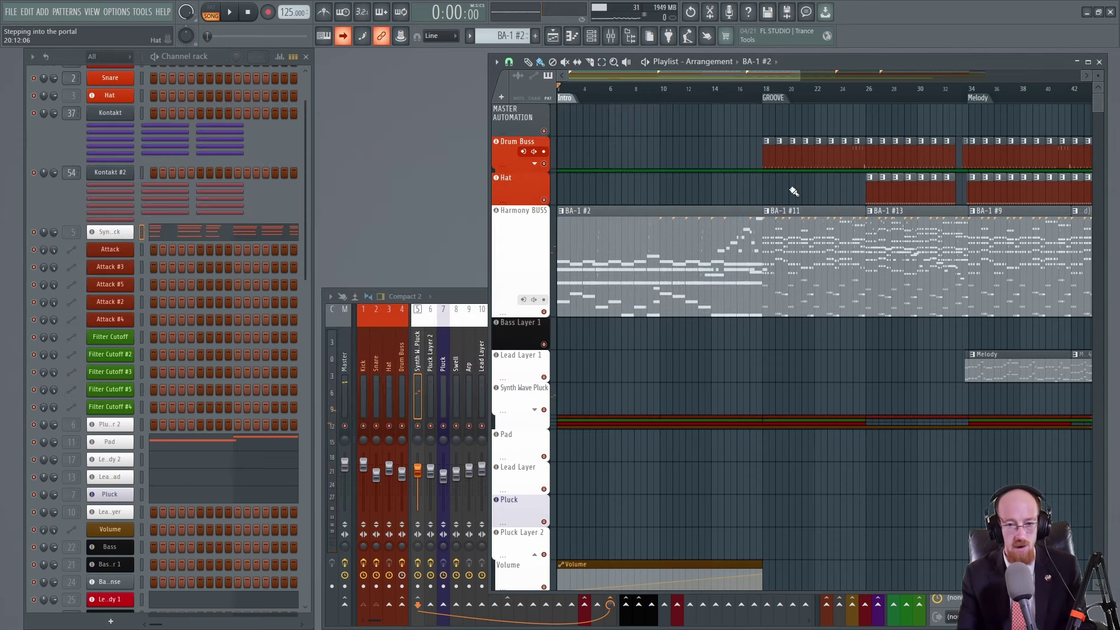
Step: Expand the Synth Wave Pluck track group in the playlist to show its Attack and Filter Cutoff automation across the whole arrangement
scroll(530, 313, "down", 4)
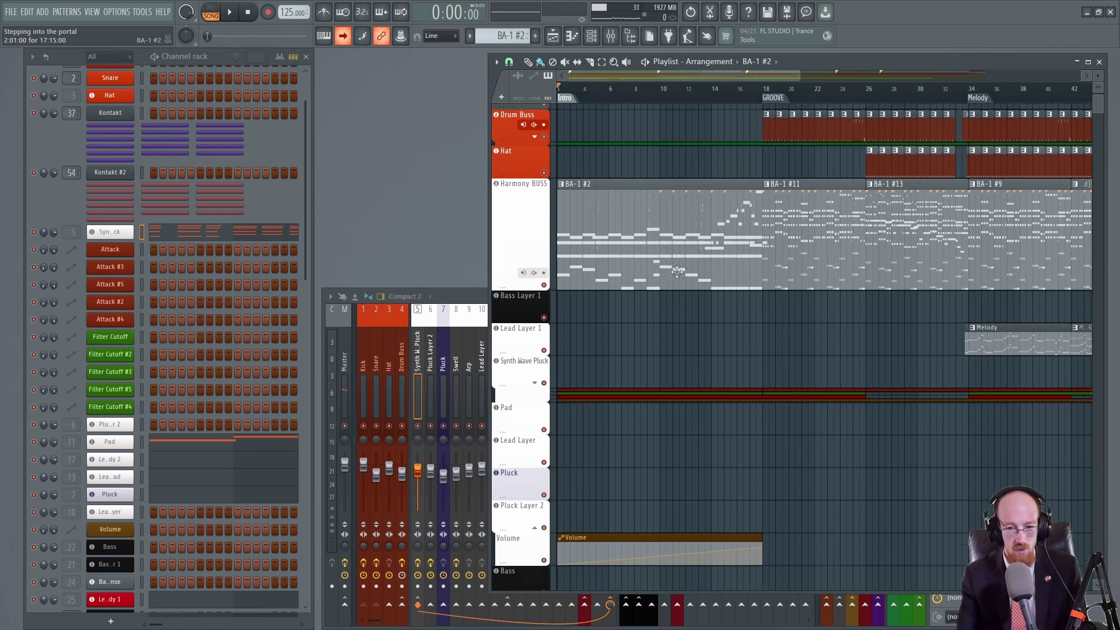
scroll(649, 275, "up", 1)
left_click(534, 339)
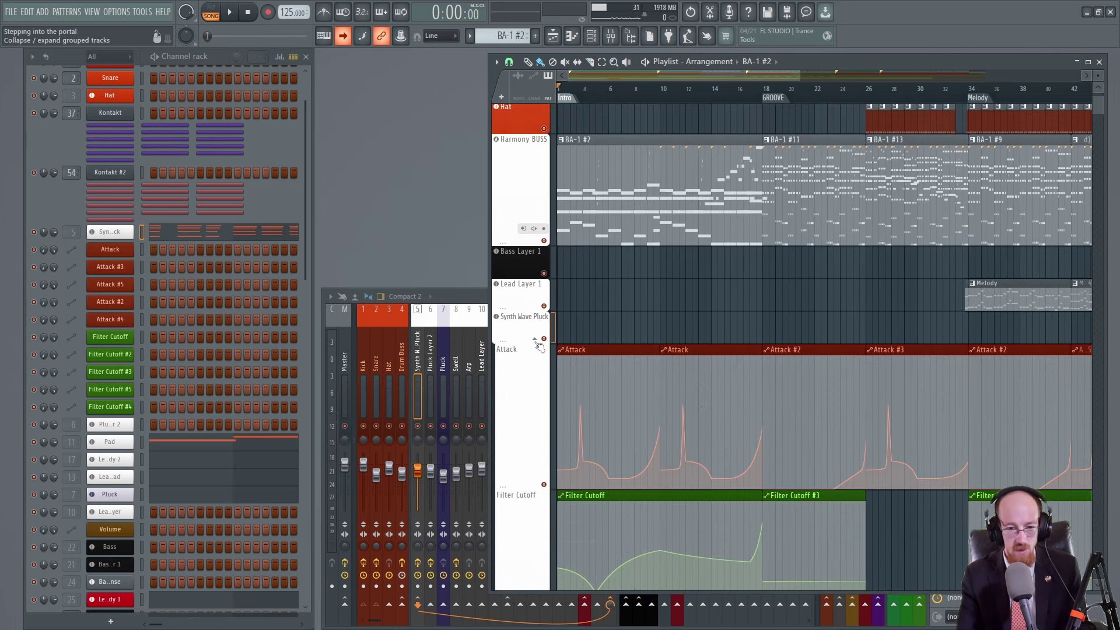
scroll(736, 271, "up", 3)
scroll(735, 270, "down", 3, "ctrl")
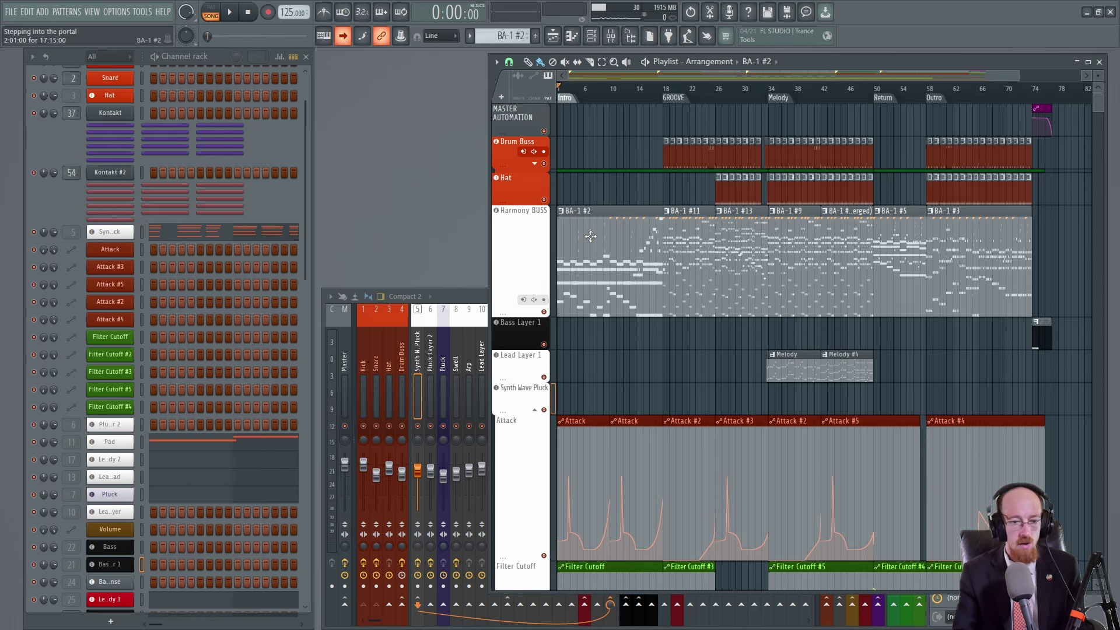
Step: Review the Synth Wave Pluck notes in the piano roll, switch to the Pluck channel's ghosted notes, and close the piano roll
left_click(262, 233)
scroll(521, 308, "down", 3)
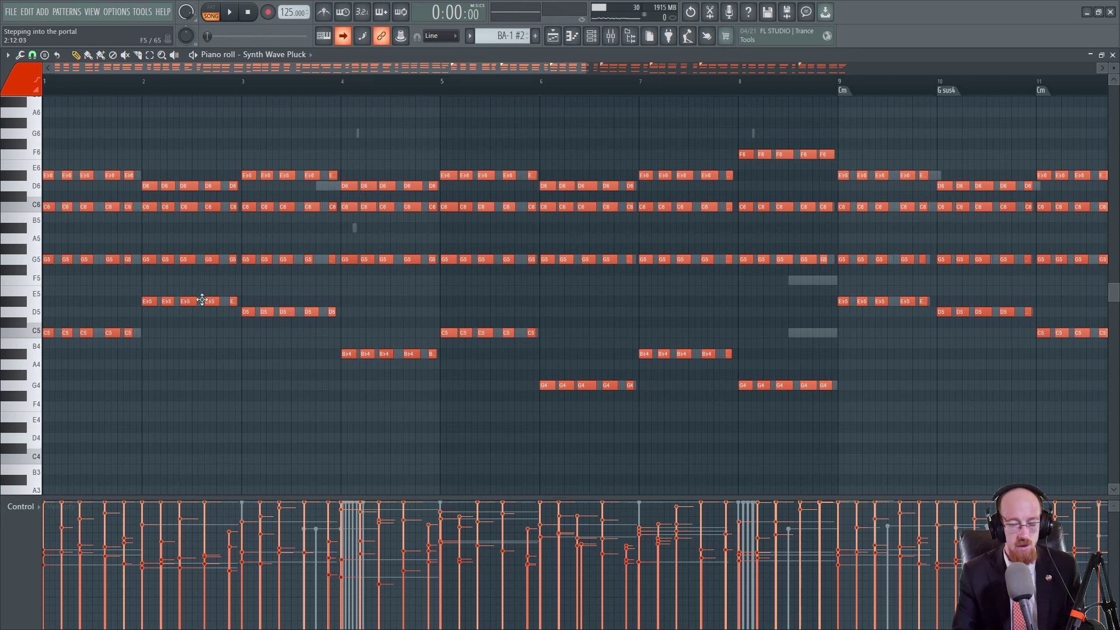
scroll(357, 210, "up", 3)
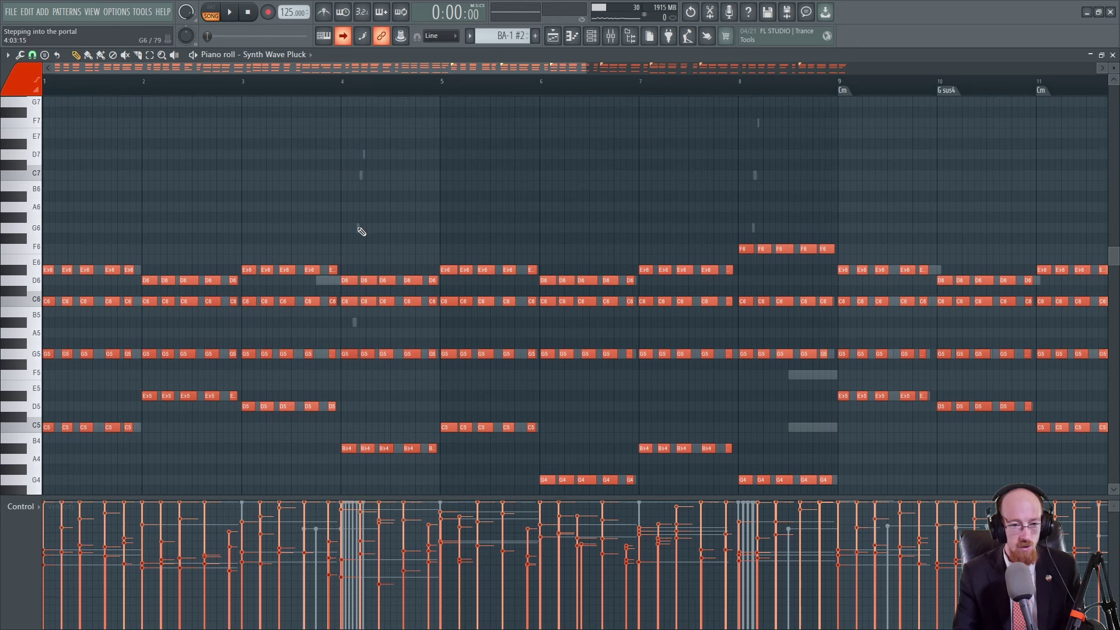
double_click(358, 228)
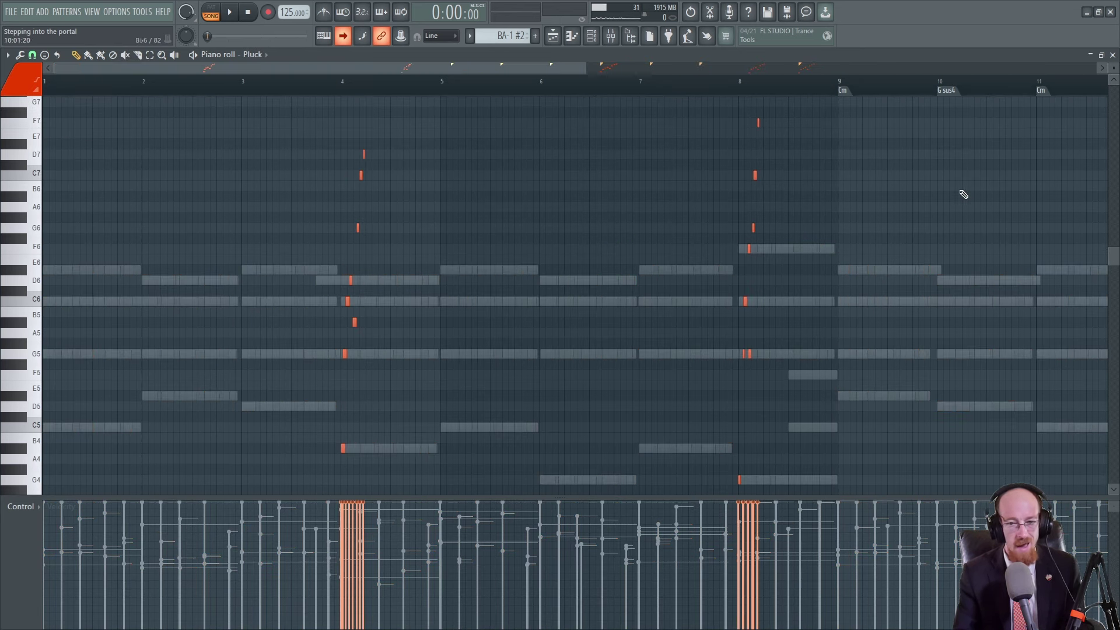
scroll(596, 149, "right", 4)
scroll(596, 148, "up", 2)
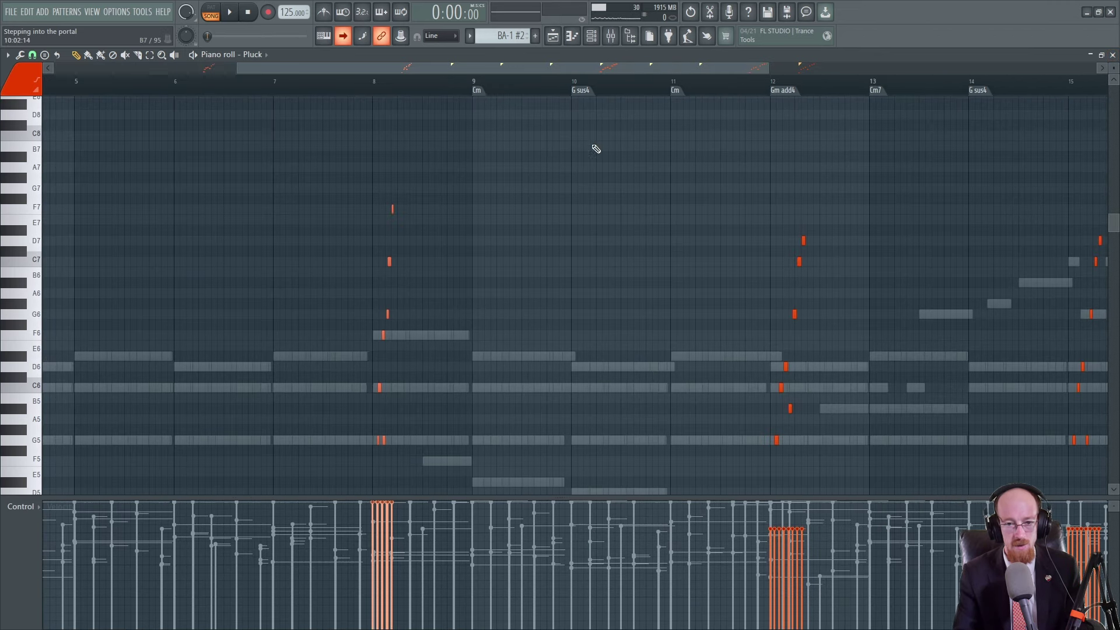
left_click(1112, 55)
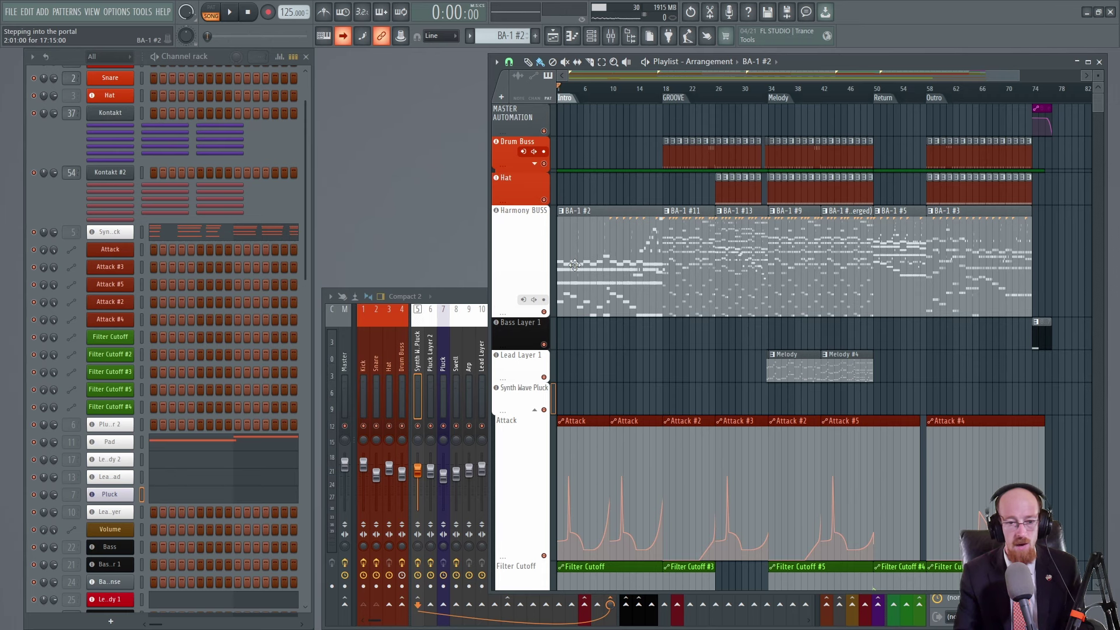
Step: Select the BA-1 pattern clips along the Harmony BUSS track and toggle the Synth Wave Pluck group, leaving it expanded
left_click_drag(577, 315, 1016, 267)
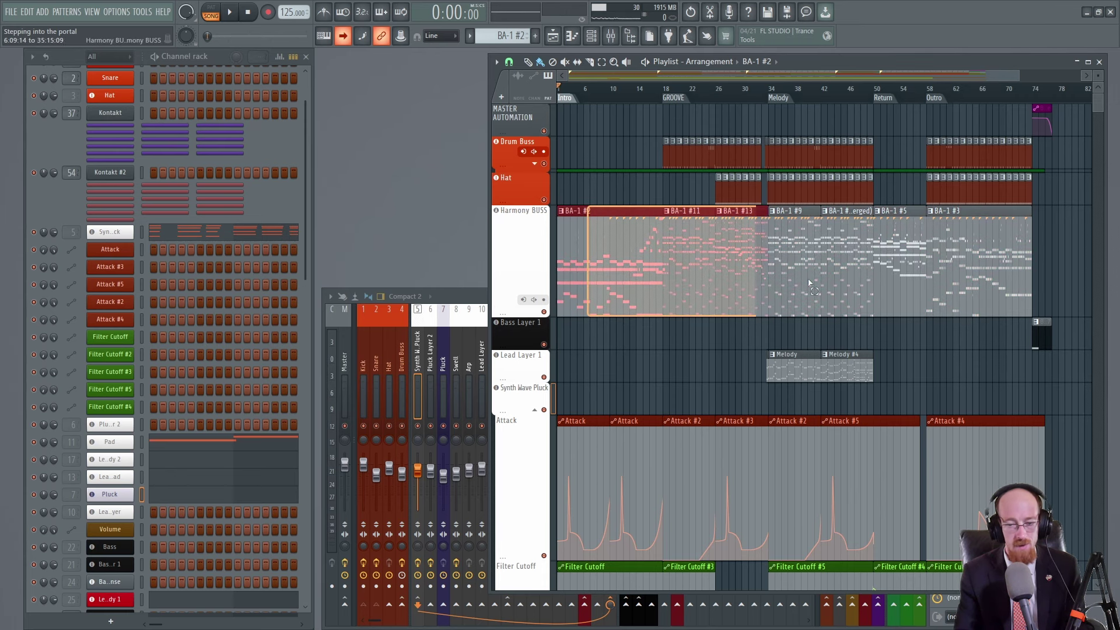
scroll(615, 280, "down", 2)
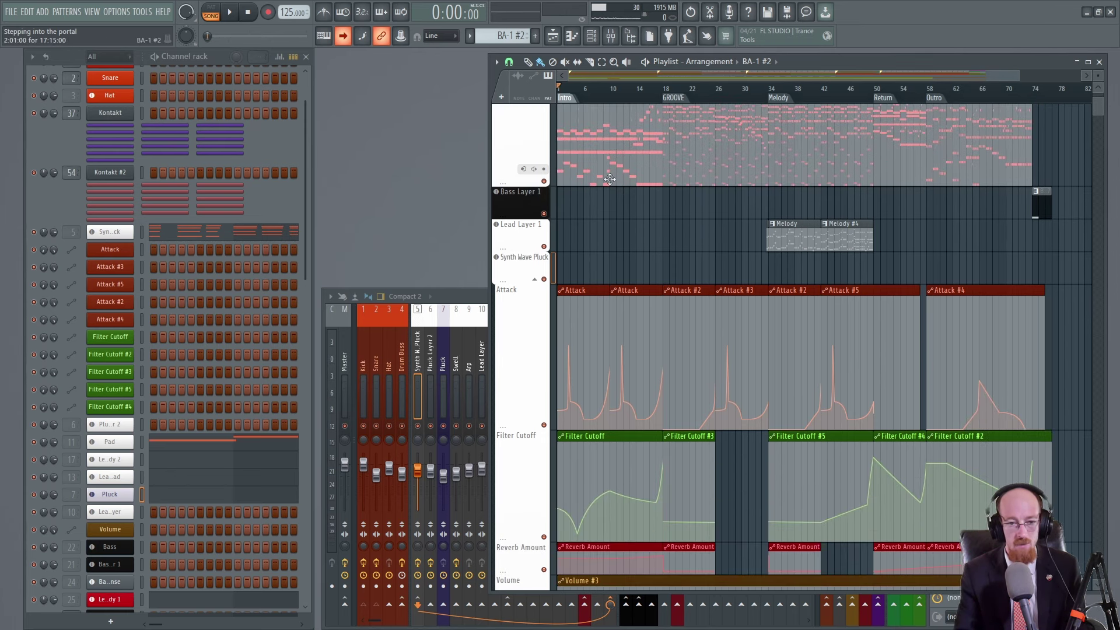
scroll(617, 243, "down", 1)
left_click(534, 214)
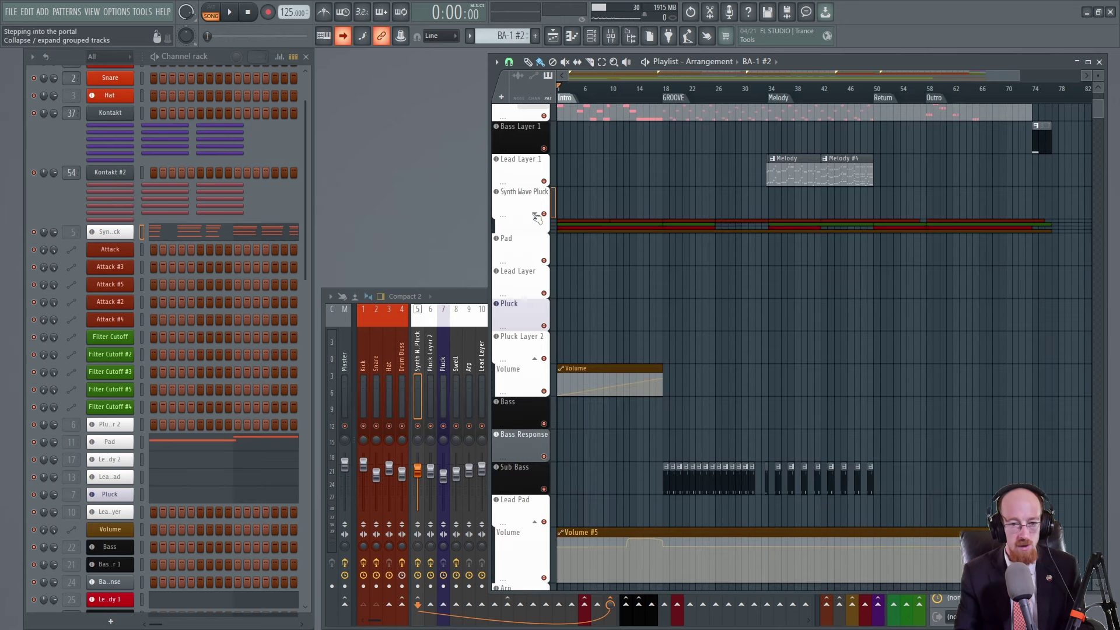
left_click(535, 214)
left_click(536, 216)
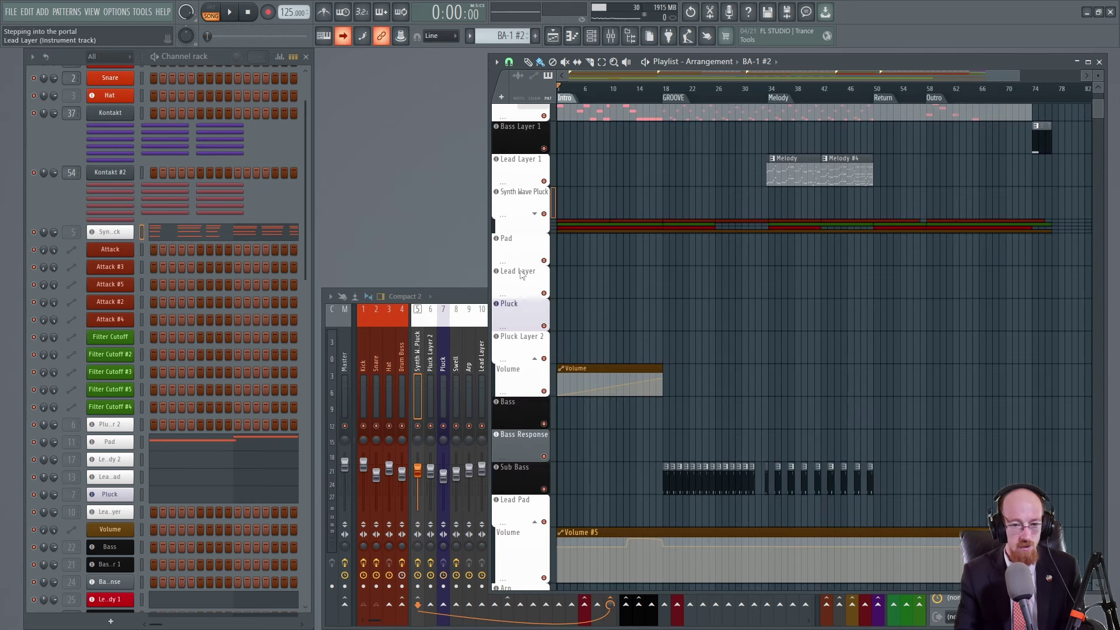
left_click(534, 214)
Step: Highlight the Melody clips on Lead Layer 1, highlight the Harmony BUSS clips above them, and clear the selection
scroll(621, 341, "up", 3)
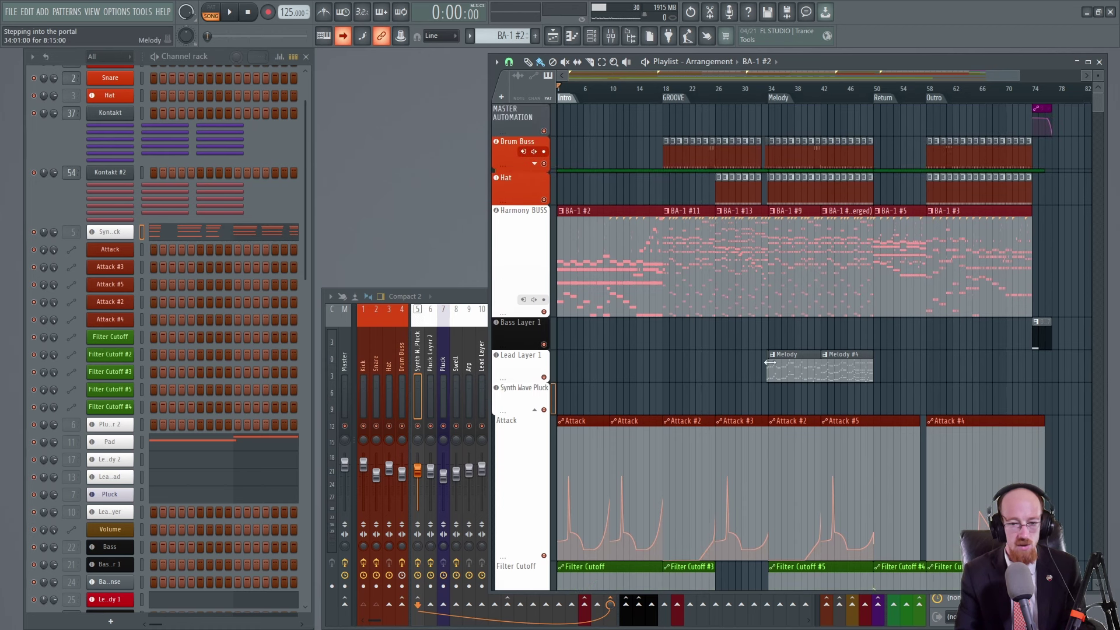
left_click(769, 362)
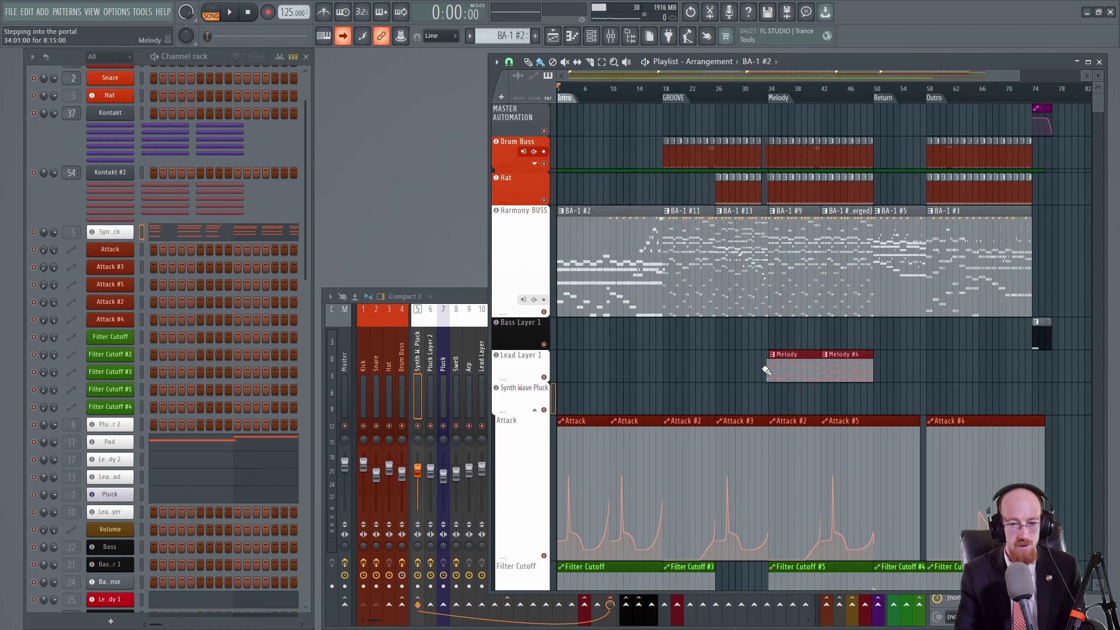
left_click(800, 262)
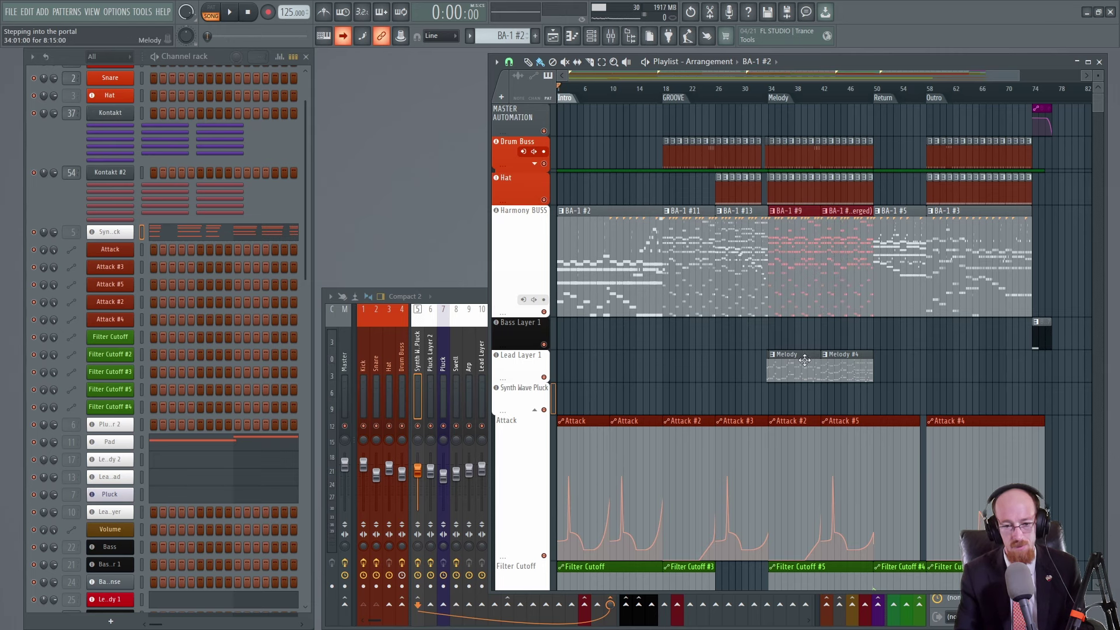
left_click(886, 374)
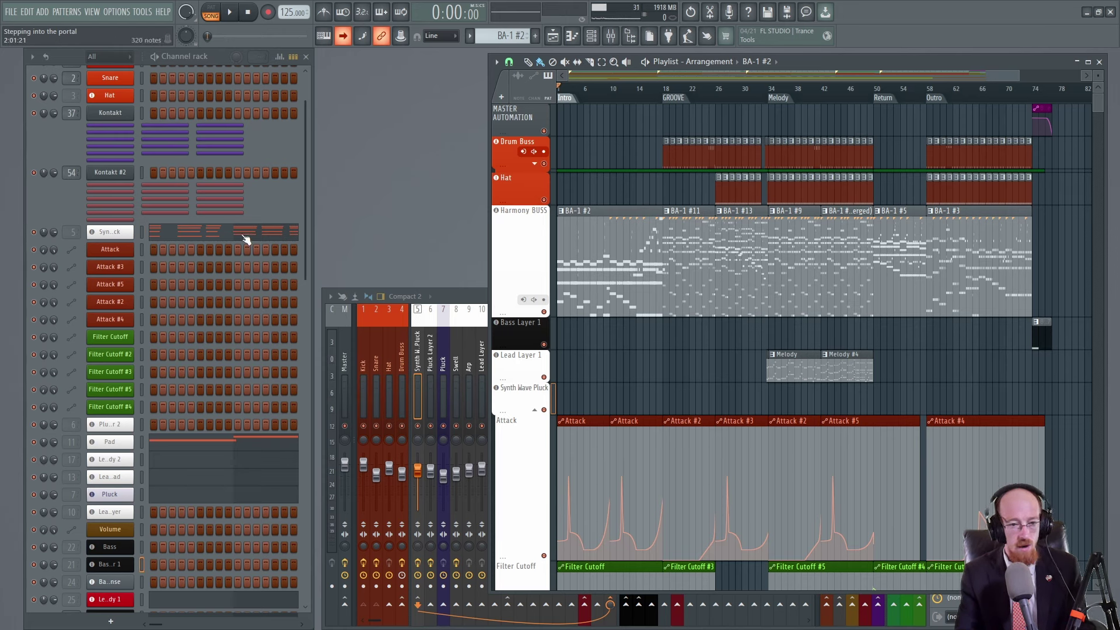
Step: Examine the Attack and Filter Cutoff automation curves of the Synth Wave Pluck through the Intro up to GROOVE
scroll(586, 419, "down", 3)
scroll(587, 327, "up", 4, "ctrl")
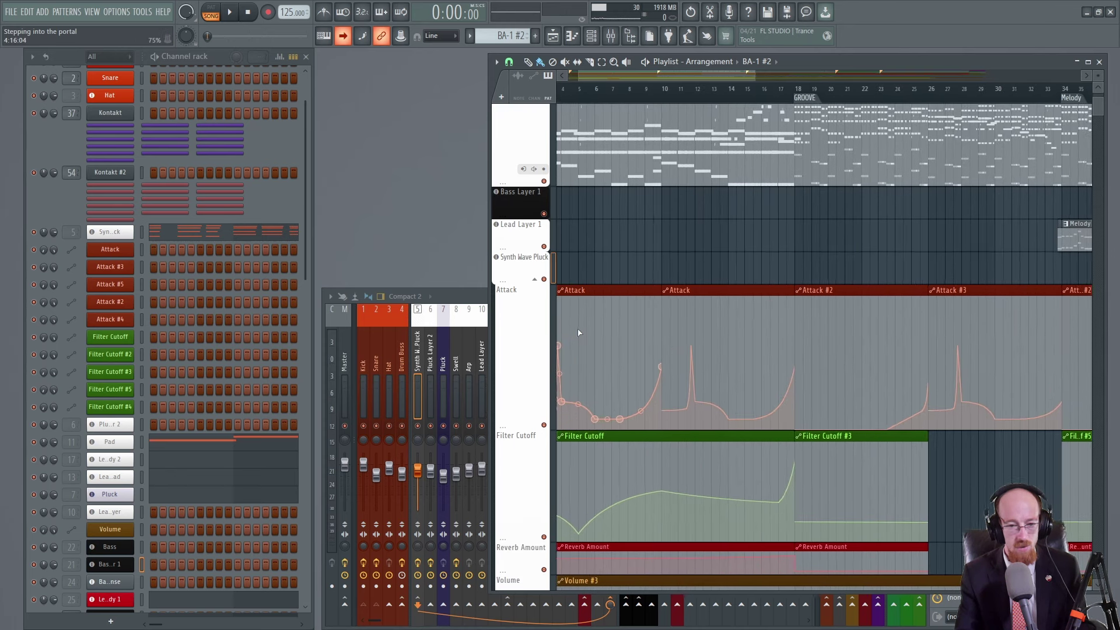
scroll(587, 328, "up", 6, "ctrl")
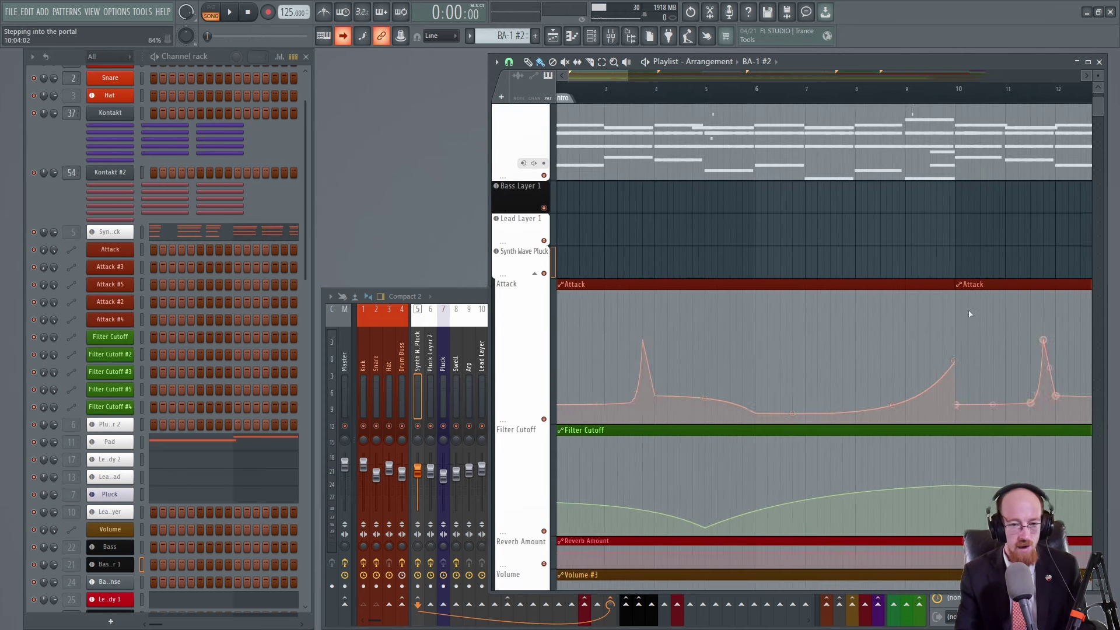
scroll(712, 242, "down", 1, "ctrl")
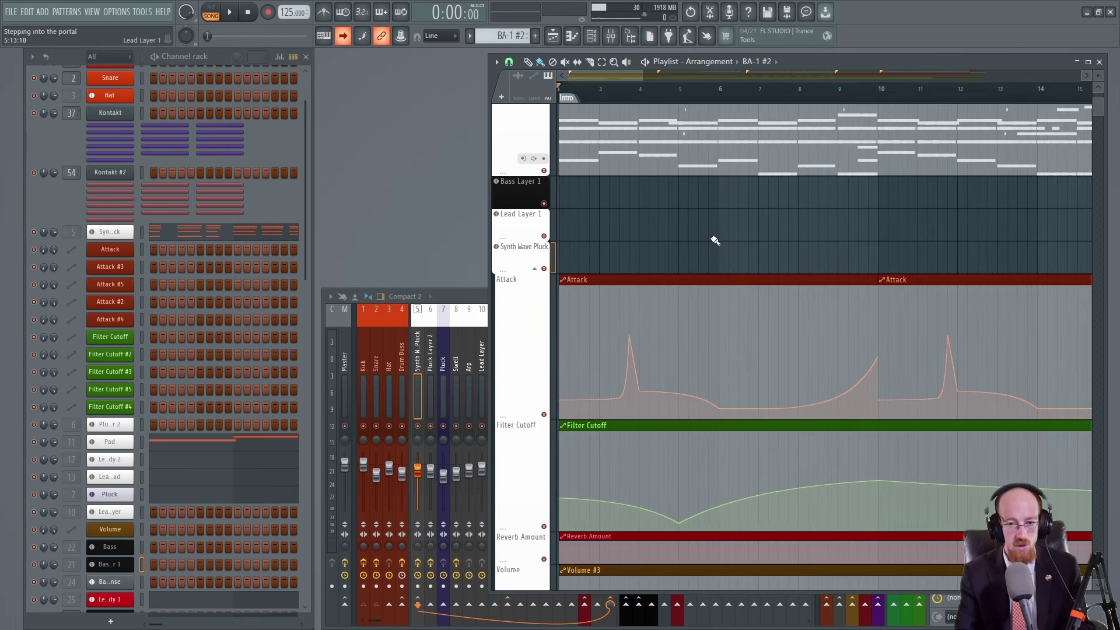
scroll(845, 177, "down", 2, "ctrl")
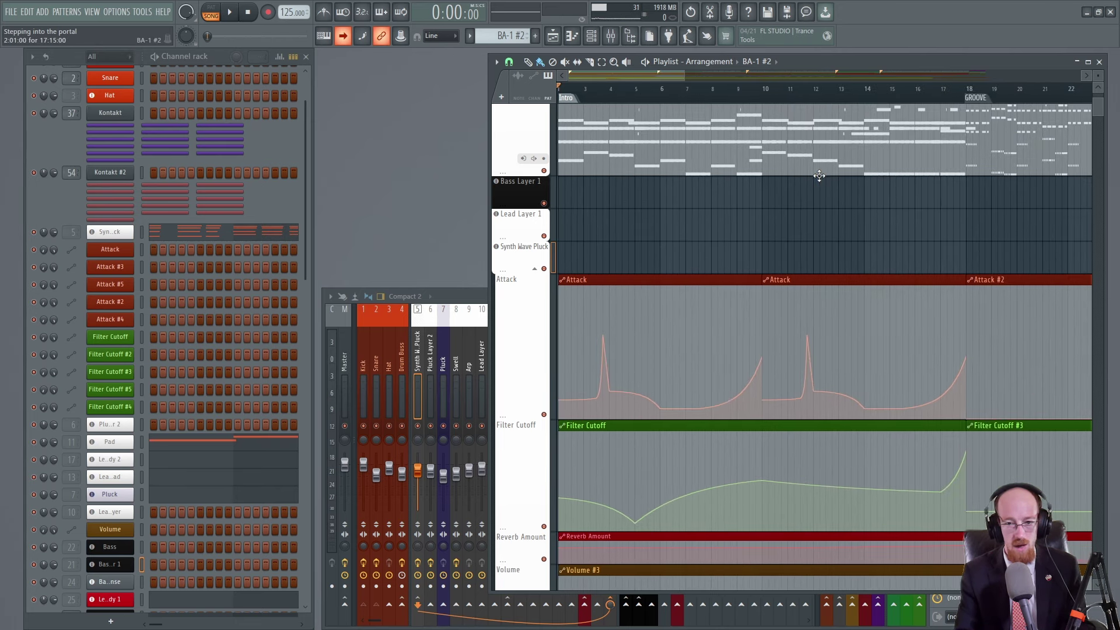
Step: Select the BA-1 #2 clip in the Intro and briefly open and close the Synth Wave Pluck's synth
scroll(845, 183, "up", 3)
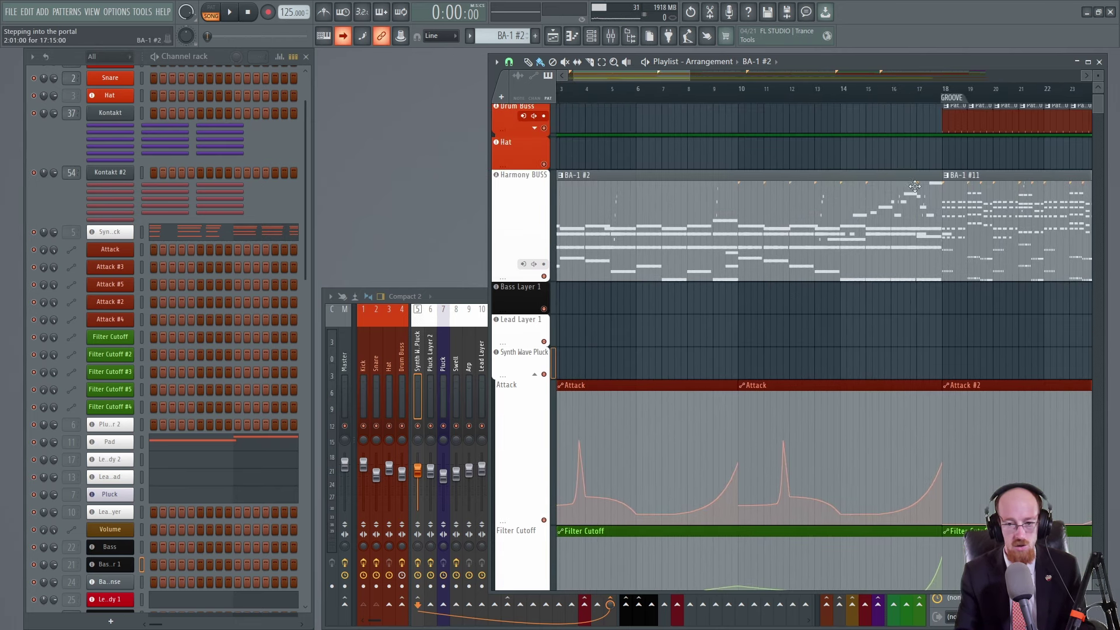
left_click(914, 186)
scroll(662, 280, "left", 1)
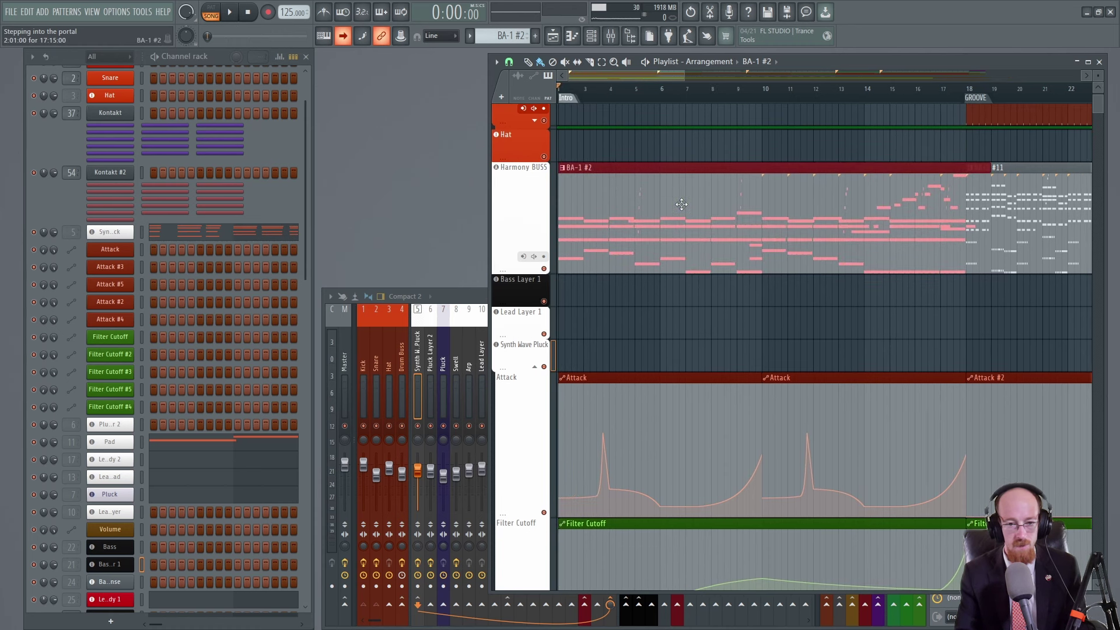
left_click(110, 231)
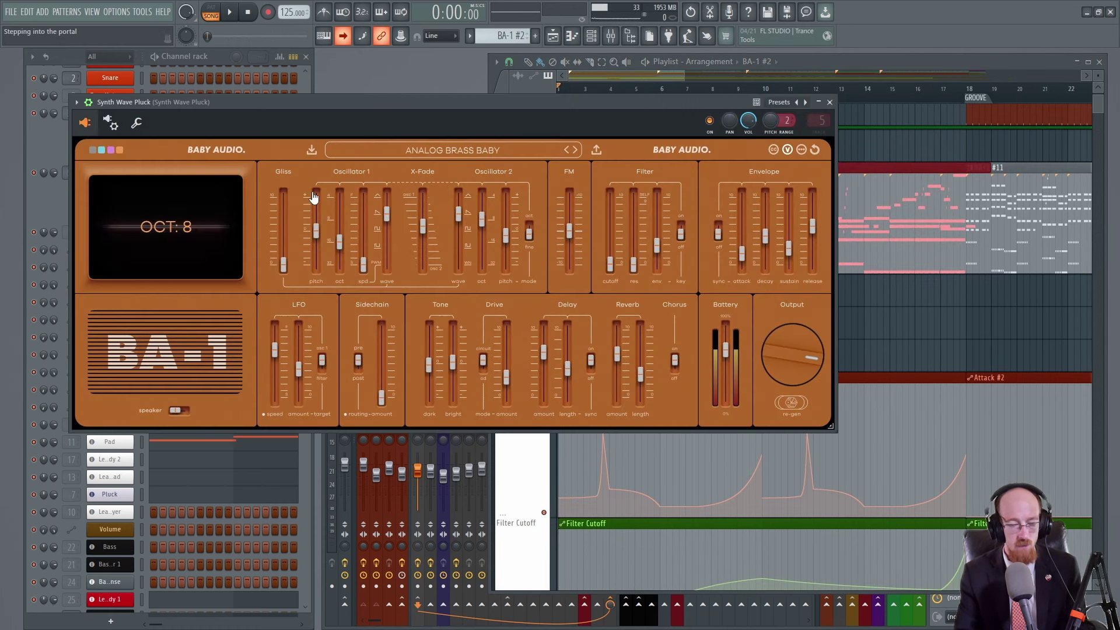
left_click(829, 102)
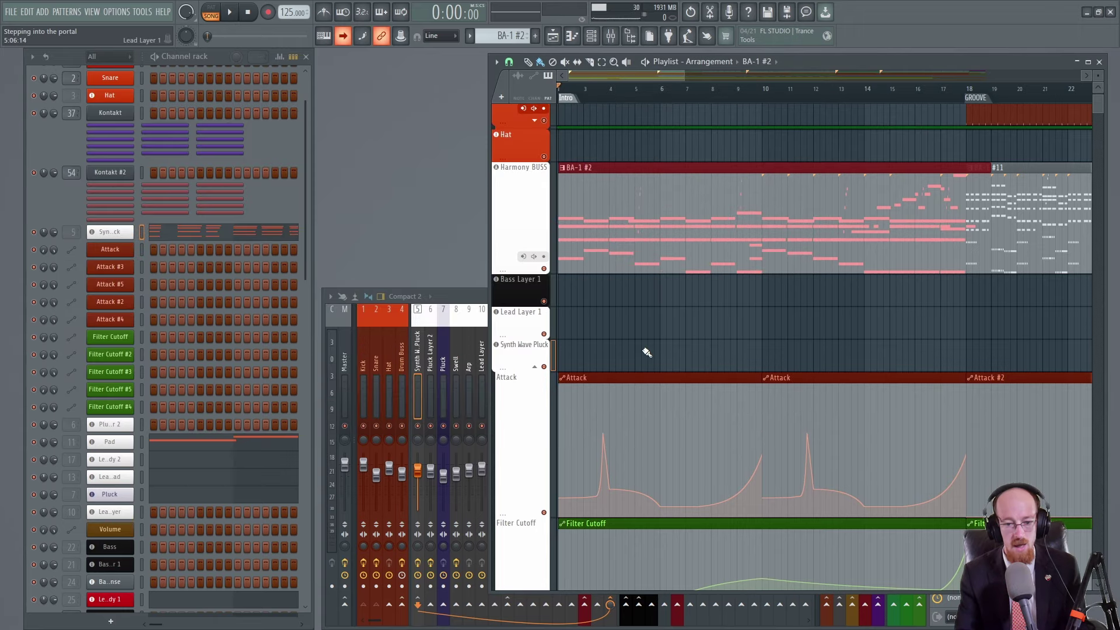
scroll(652, 235, "up", 1)
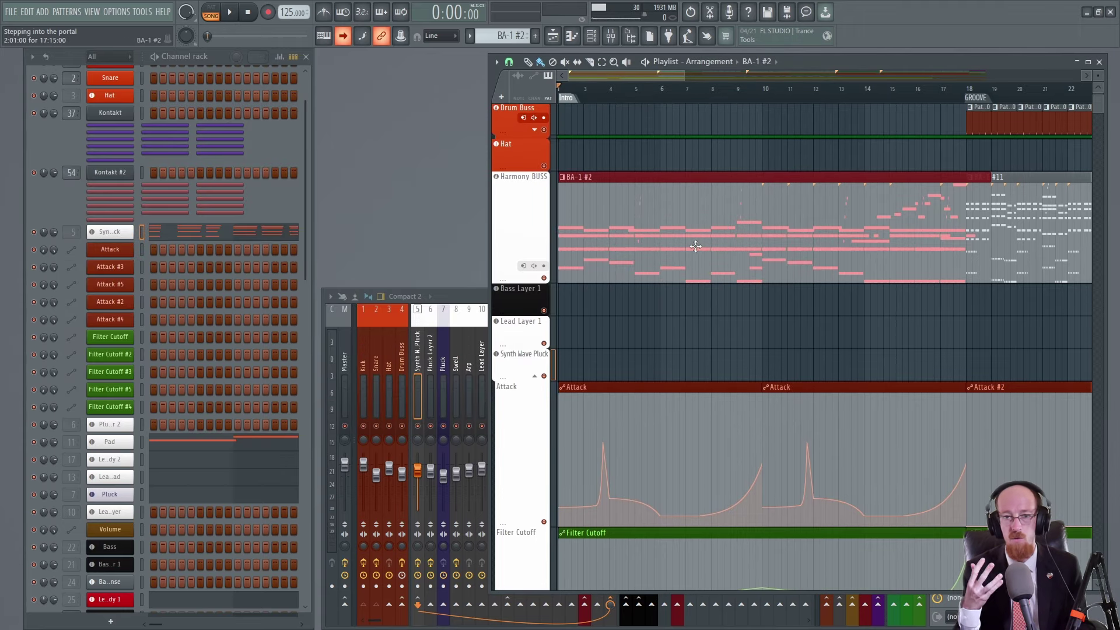
Step: Play the Intro from about bar 6 with the Synth Wave Pluck's BA-1 open and watch its envelope attack fader
left_click(661, 92)
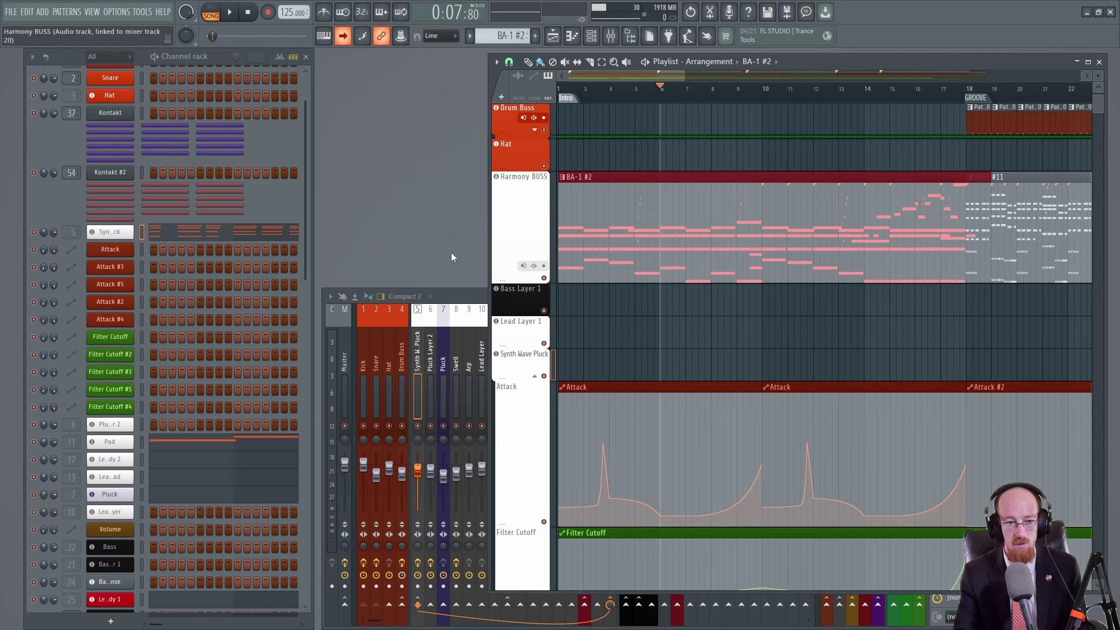
left_click(110, 232)
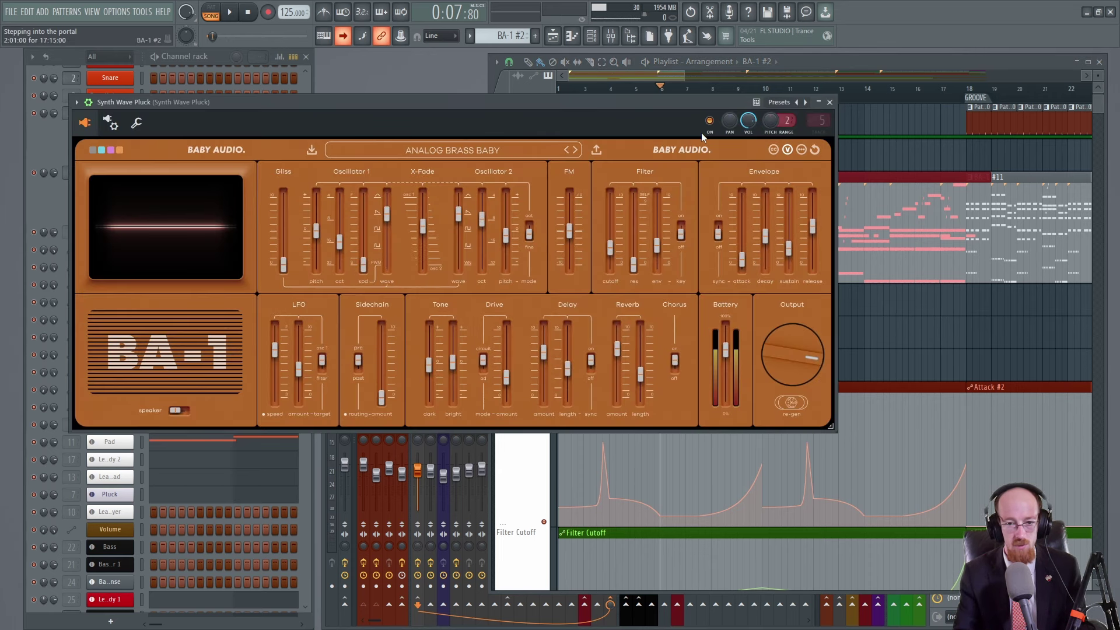
key("space")
left_click_drag(692, 98, 654, 138)
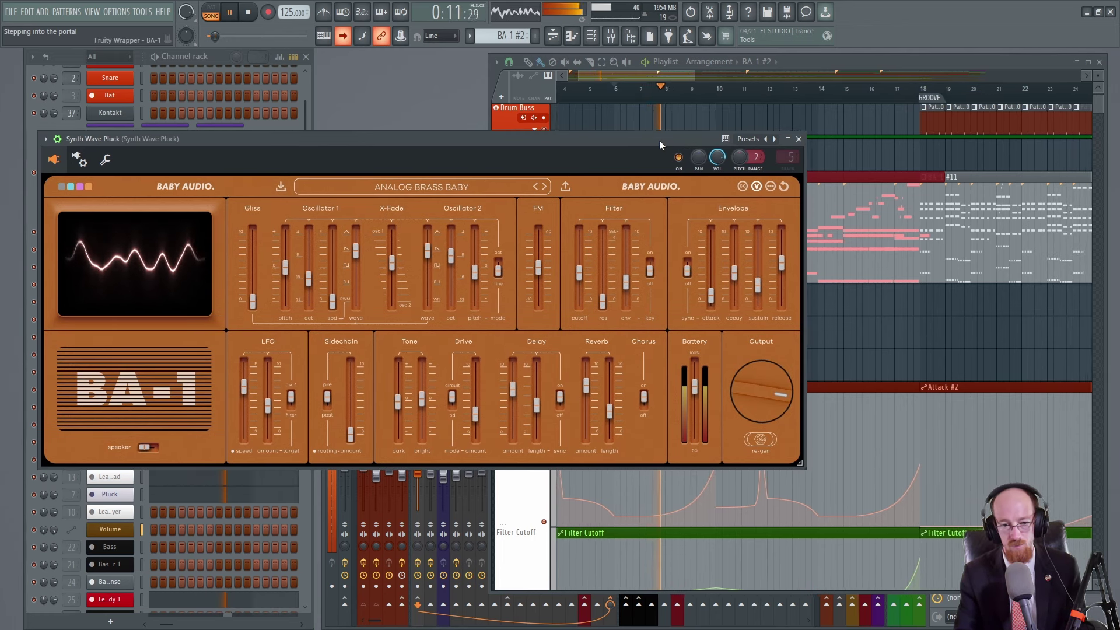
left_click_drag(710, 296, 717, 276)
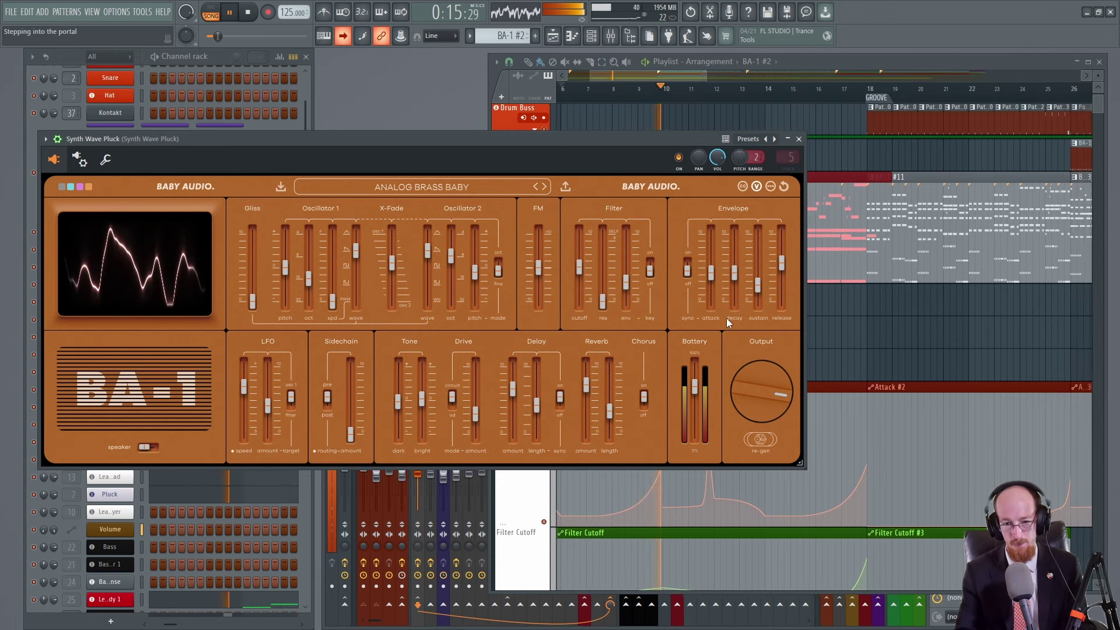
key("space")
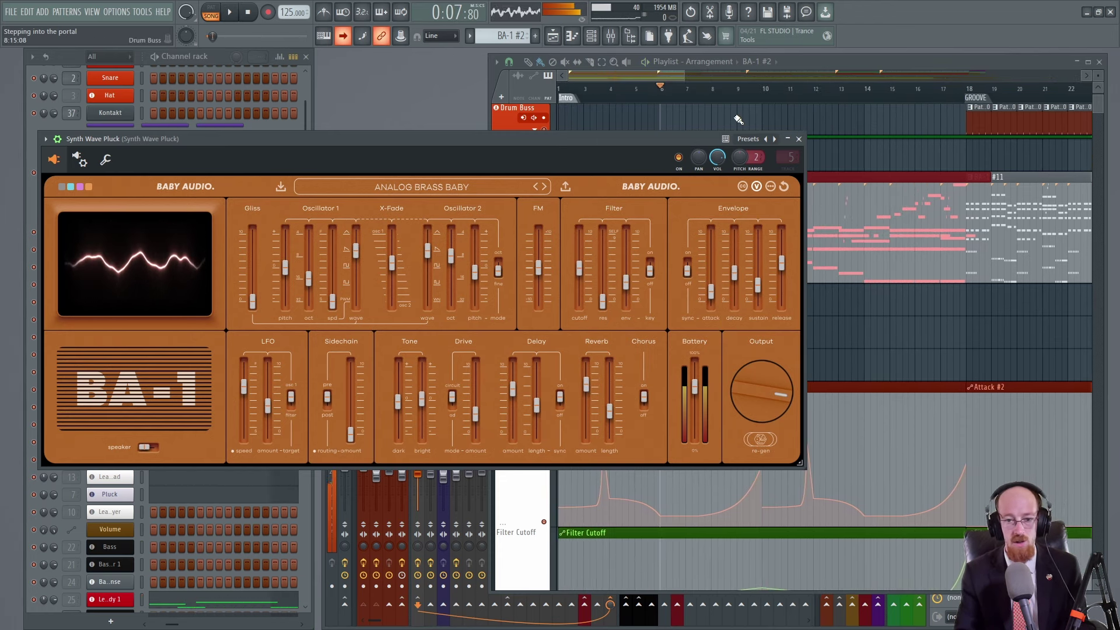
Step: Play briefly from bar 9 of the Intro, bring the synth back to the front, and check its filter cutoff fader
left_click(718, 90)
left_click(736, 87)
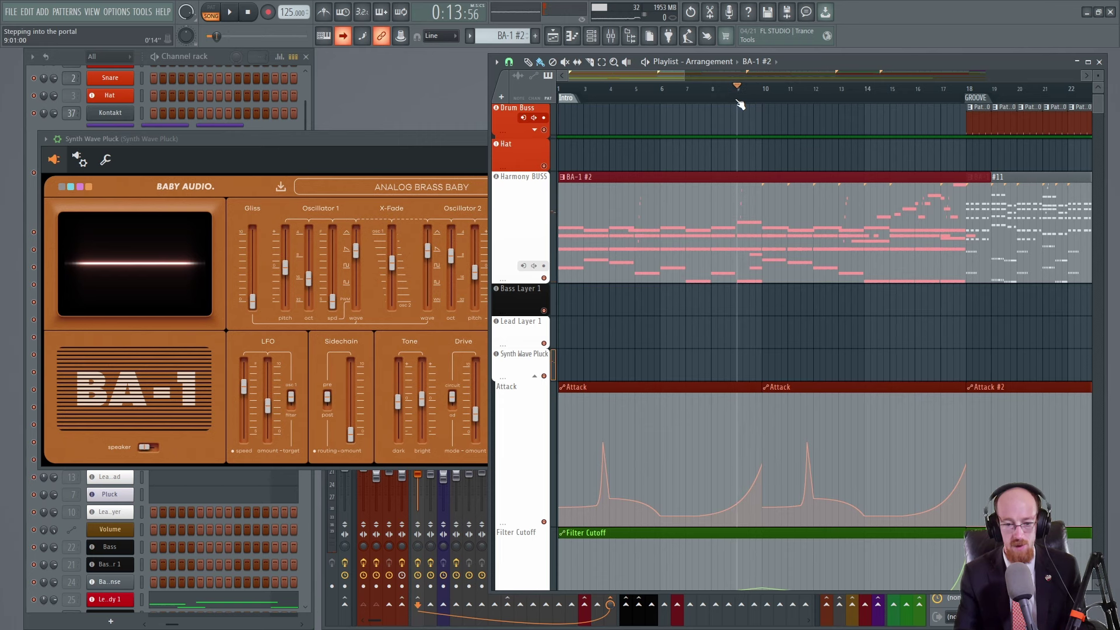
key("space")
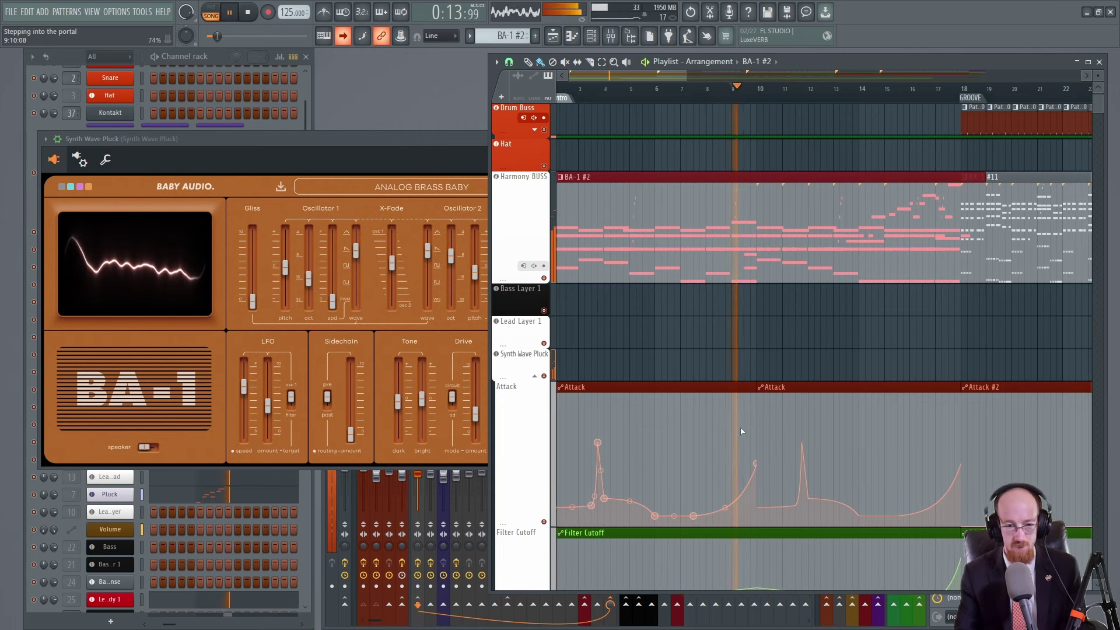
left_click(400, 152)
key("space")
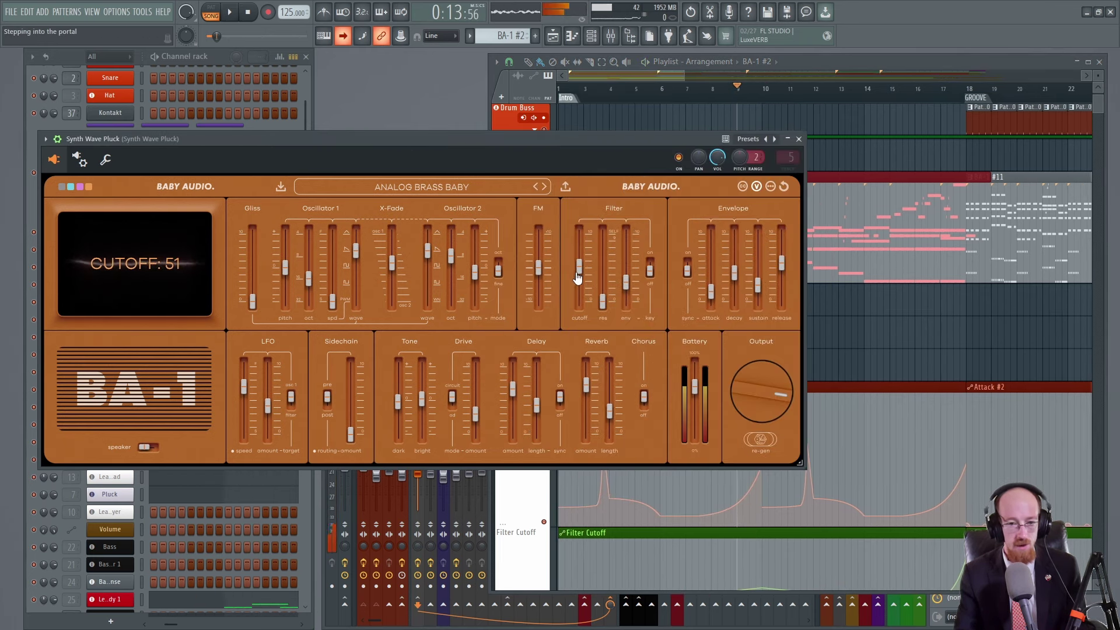
Step: Return to the playlist and view the Filter Cutoff automation clip beneath the Synth Wave Pluck's Attack lane
left_click(869, 288)
scroll(869, 289, "down", 3)
scroll(652, 354, "down", 2)
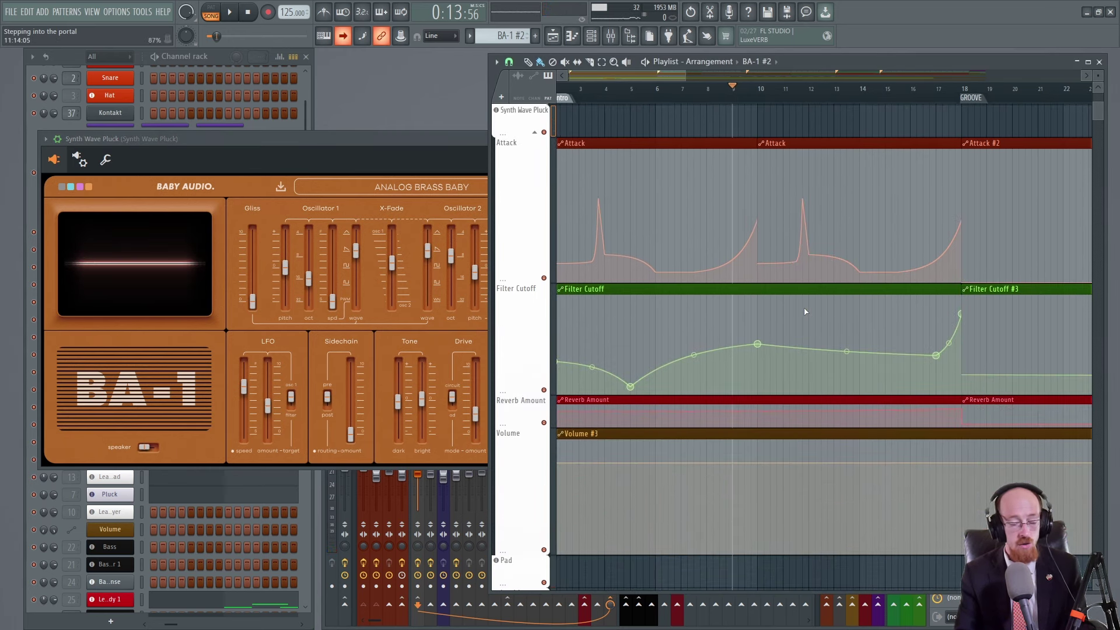
Step: Return the song position to the start and view the Attack and Filter Cutoff automation from the Intro through Melody
scroll(670, 289, "up", 1)
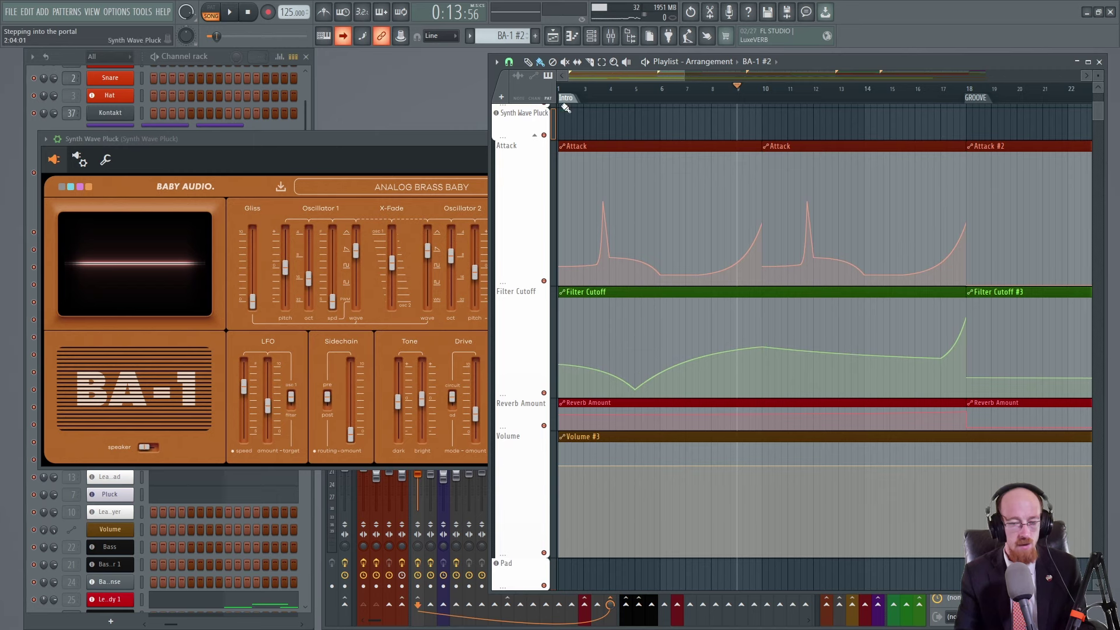
key("space")
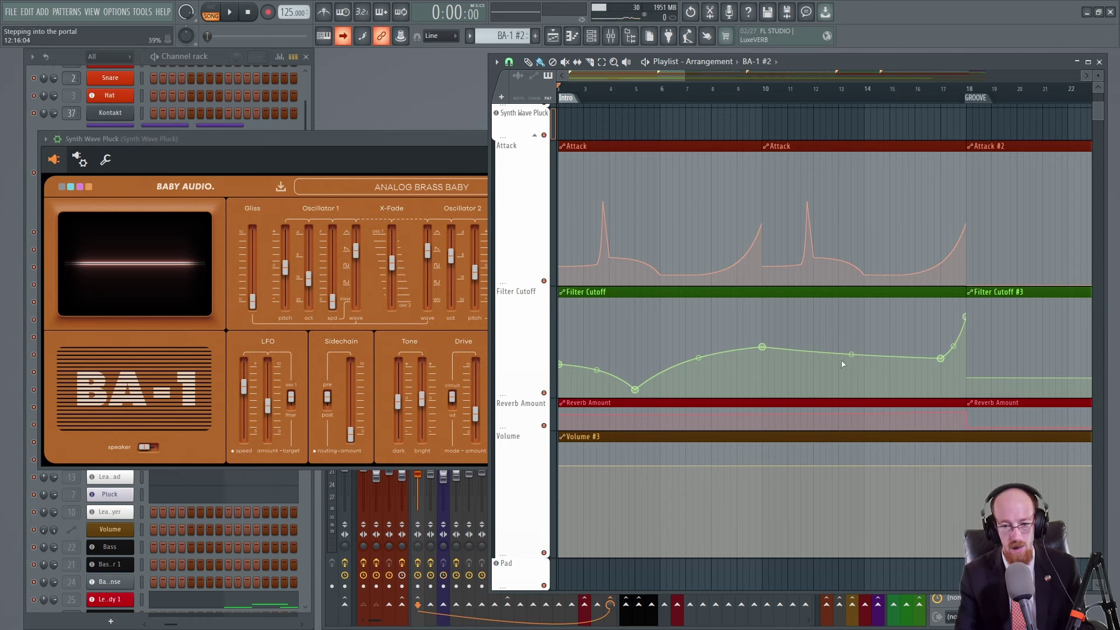
scroll(929, 333, "down", 3)
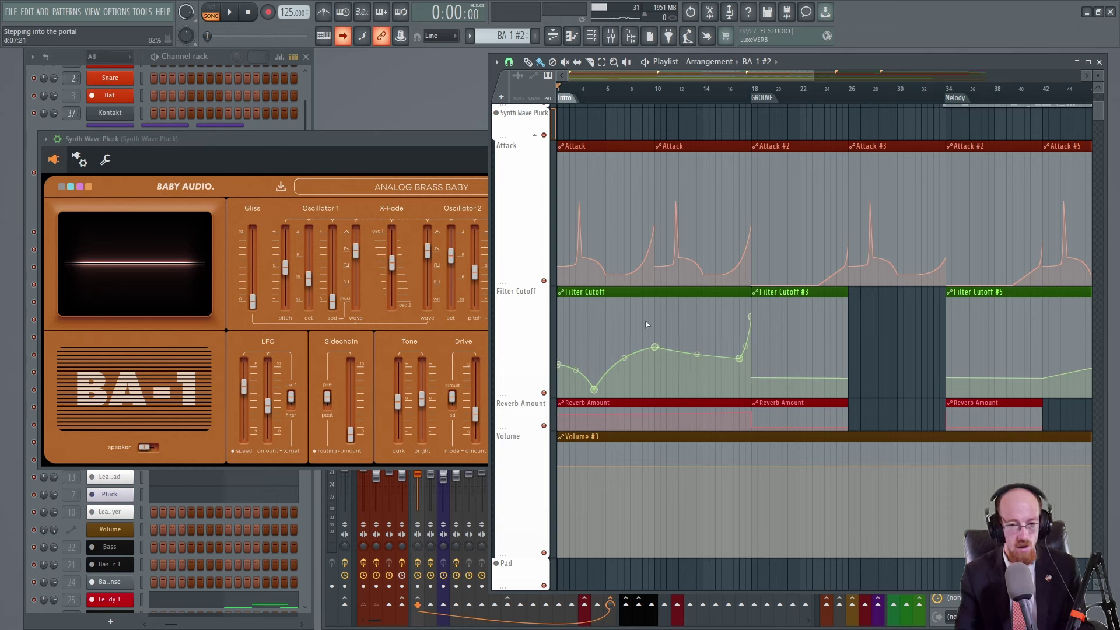
Step: Play the lead-in to the GROOVE section while watching the Synth Wave Pluck's filter and envelope faders, and close its synth
left_click(736, 93)
key("space")
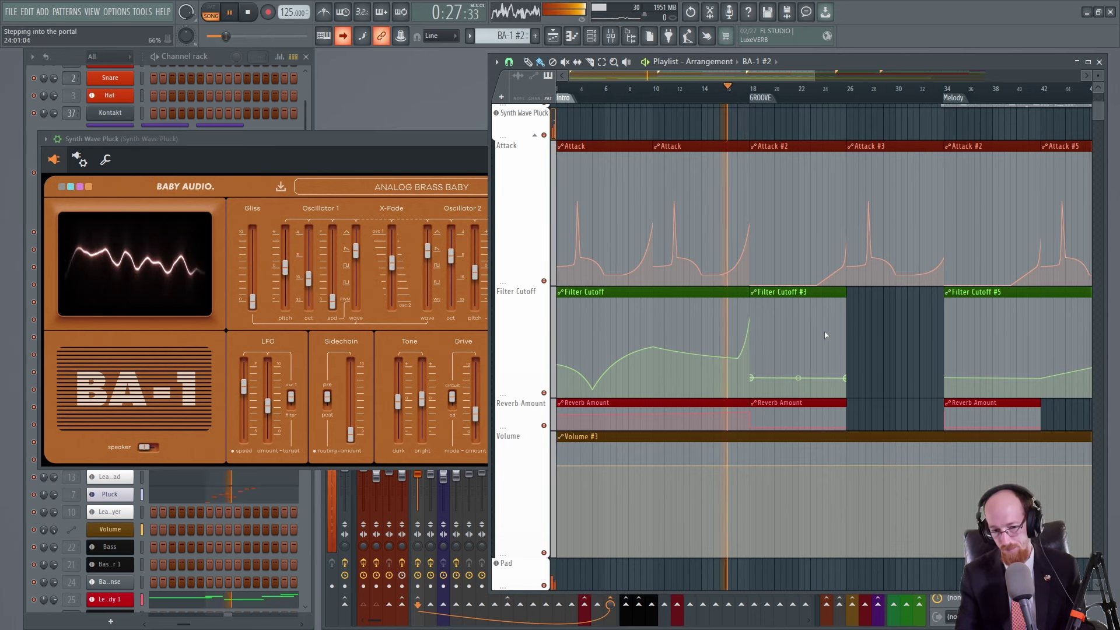
left_click(453, 138)
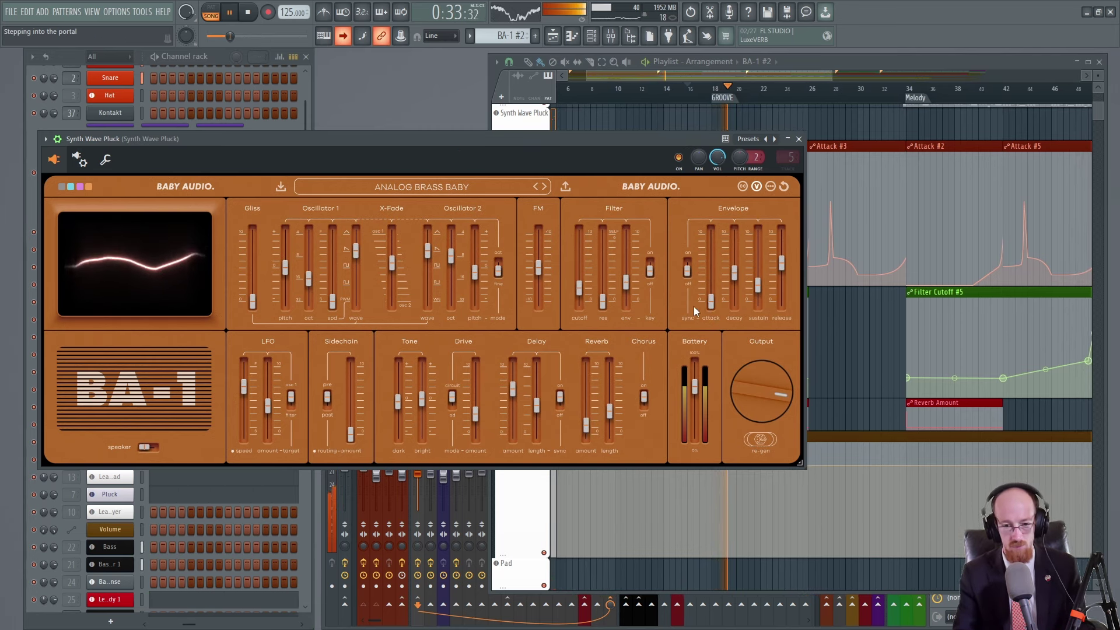
key("space")
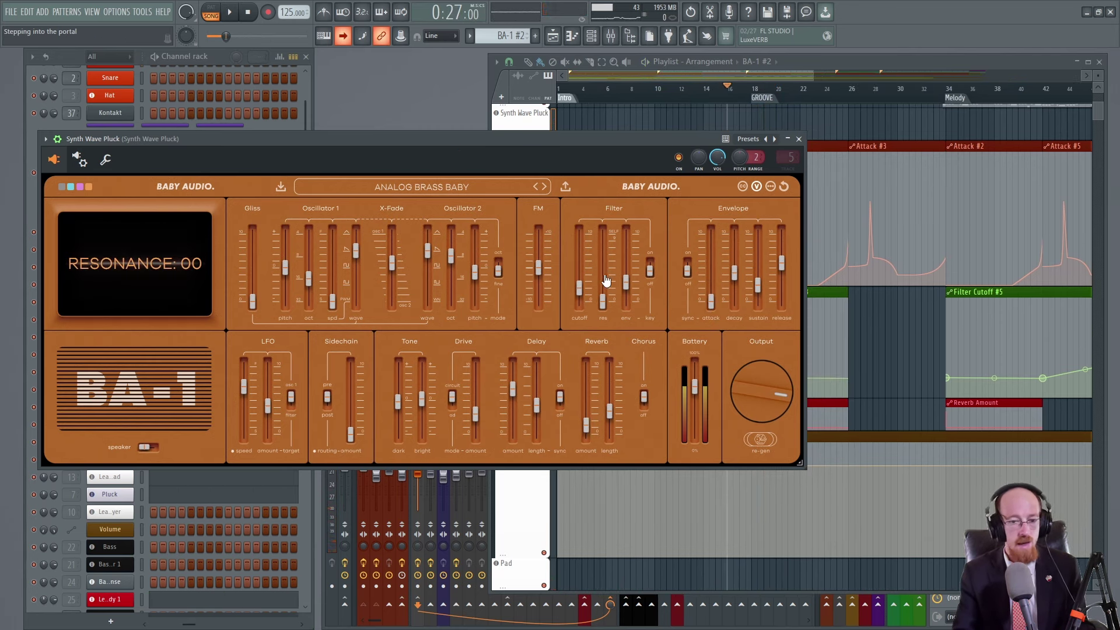
left_click(798, 139)
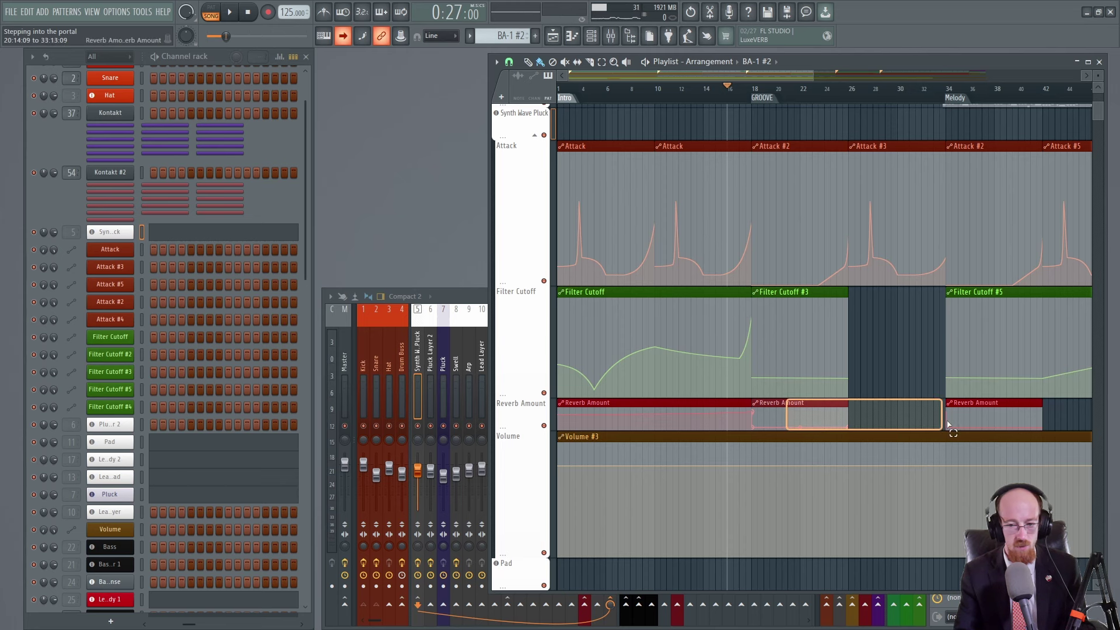
Step: Collapse the automation lanes under the Synth Wave Pluck track and briefly review its BA-1 filter settings
left_click(535, 135)
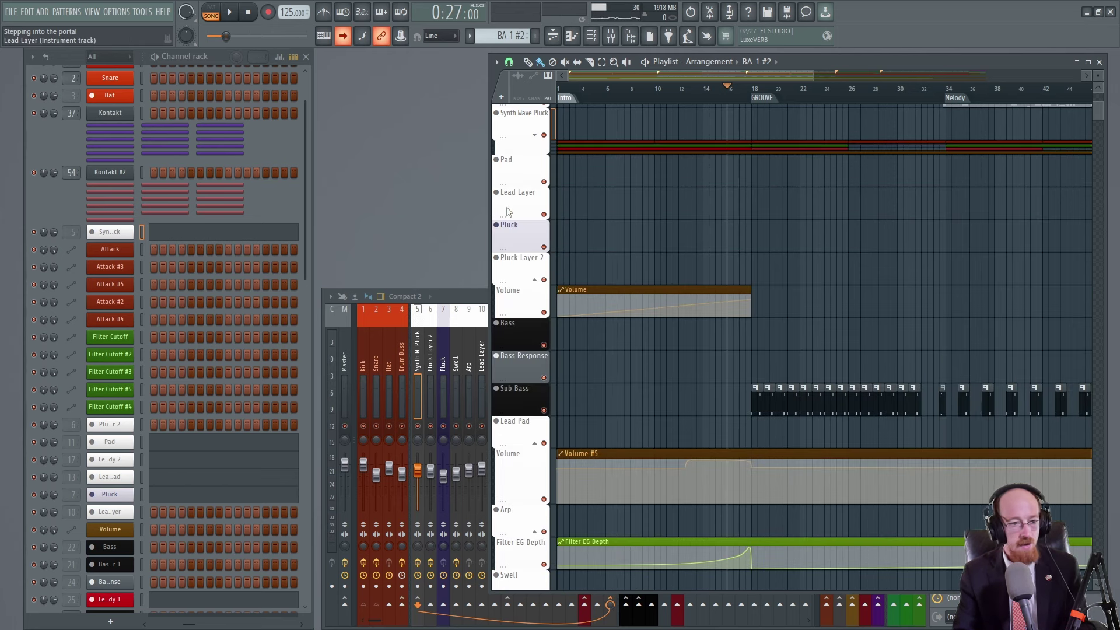
left_click(123, 232)
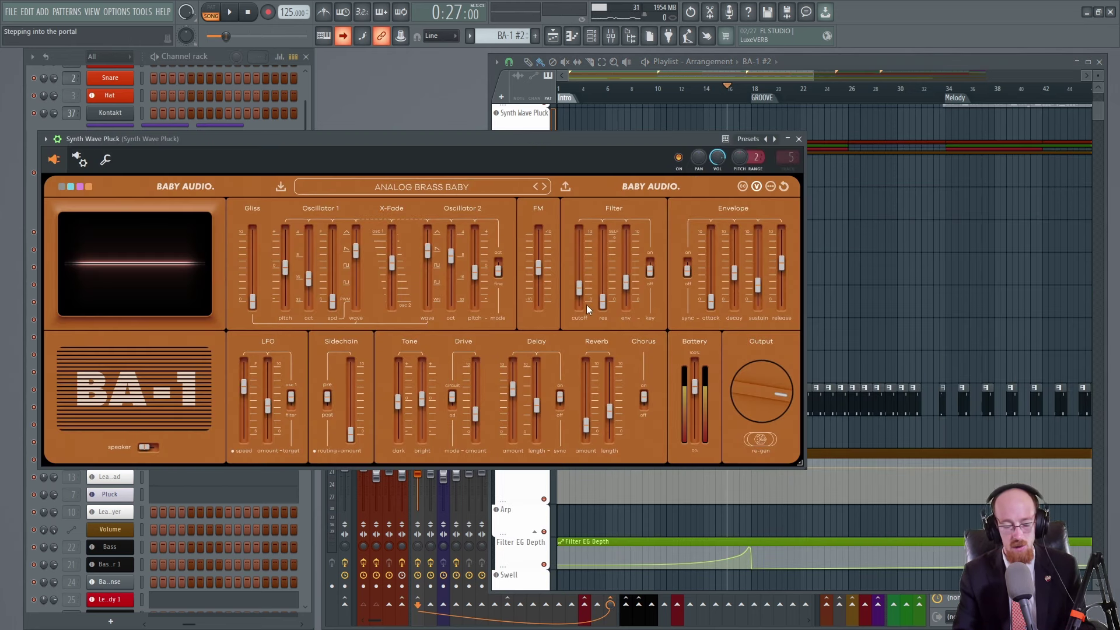
mouse_move(599, 298)
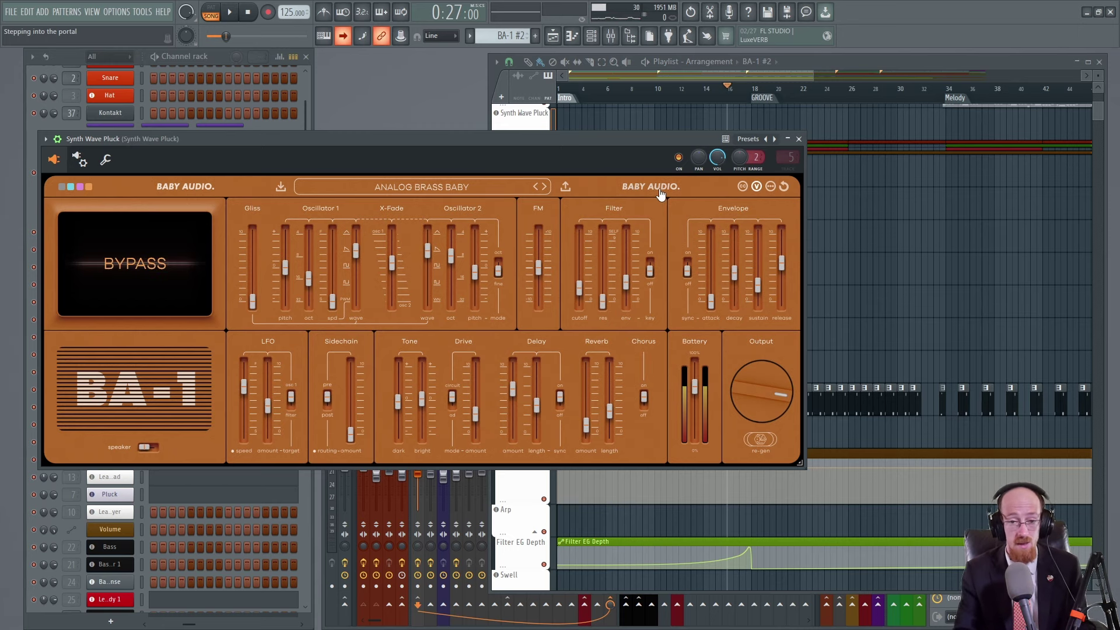
left_click(799, 138)
Step: Check the Synth Wave Pluck's notes in the piano roll and survey the Harmony BUSS patterns through to the Outro
scroll(776, 255, "up", 1)
key("F7")
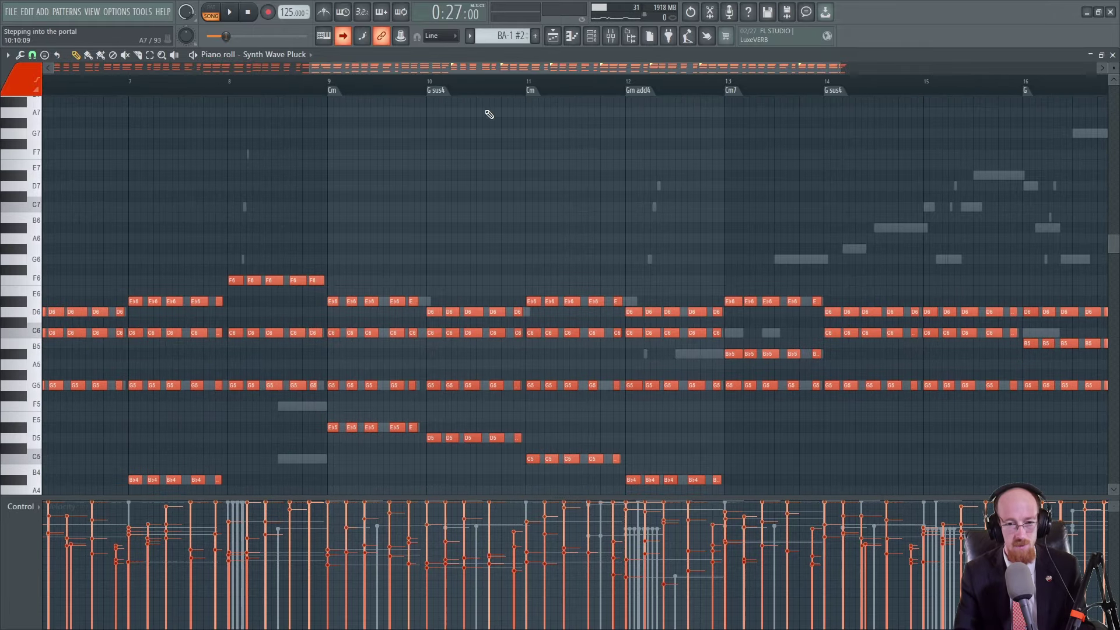
left_click(1112, 54)
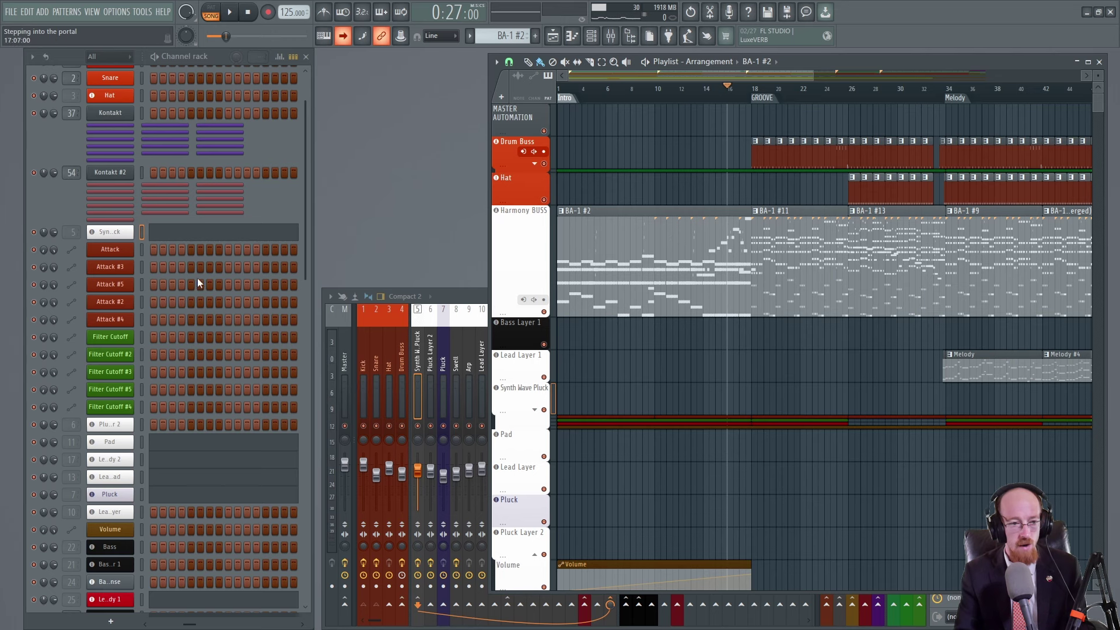
scroll(665, 262, "right", 5)
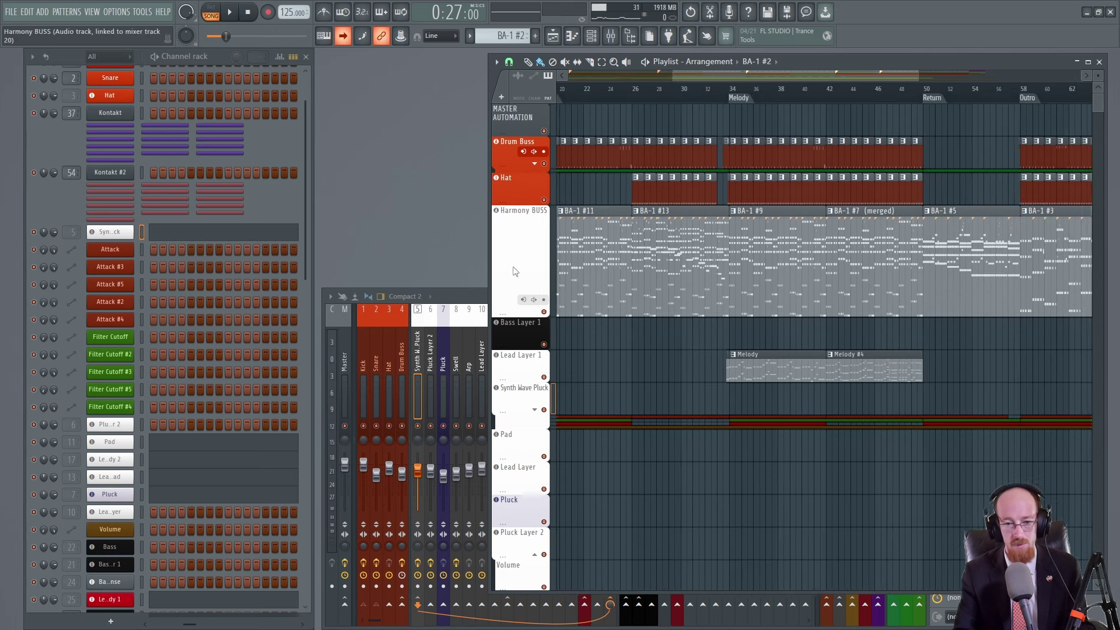
scroll(653, 268, "left", 5)
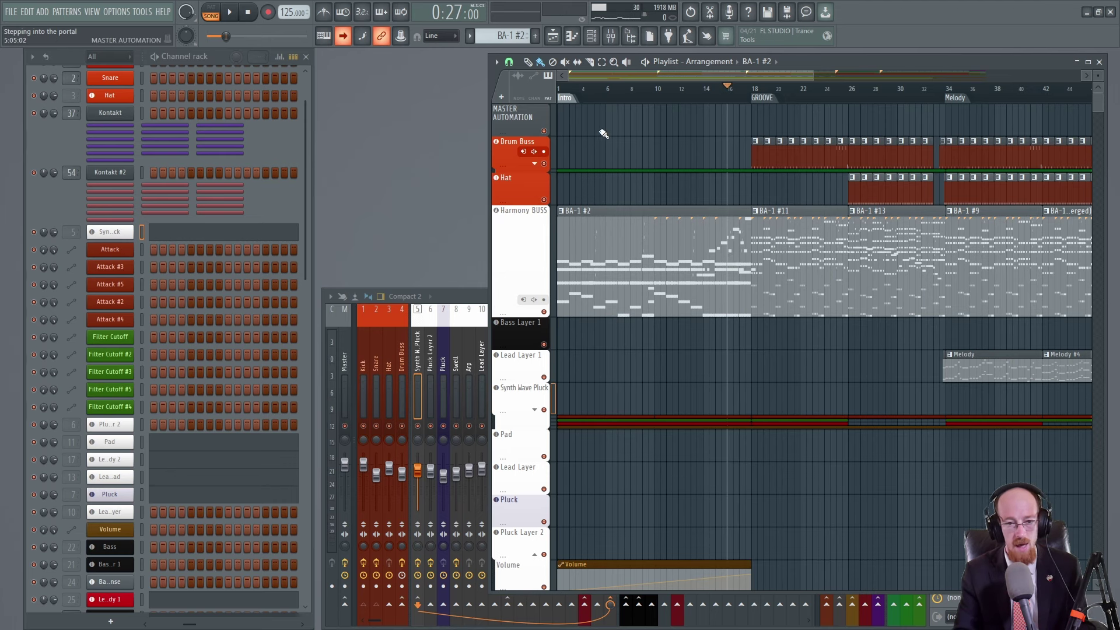
Step: Return the song to the start, open the Pad's BA-1 to check its patch, and close it
key("space")
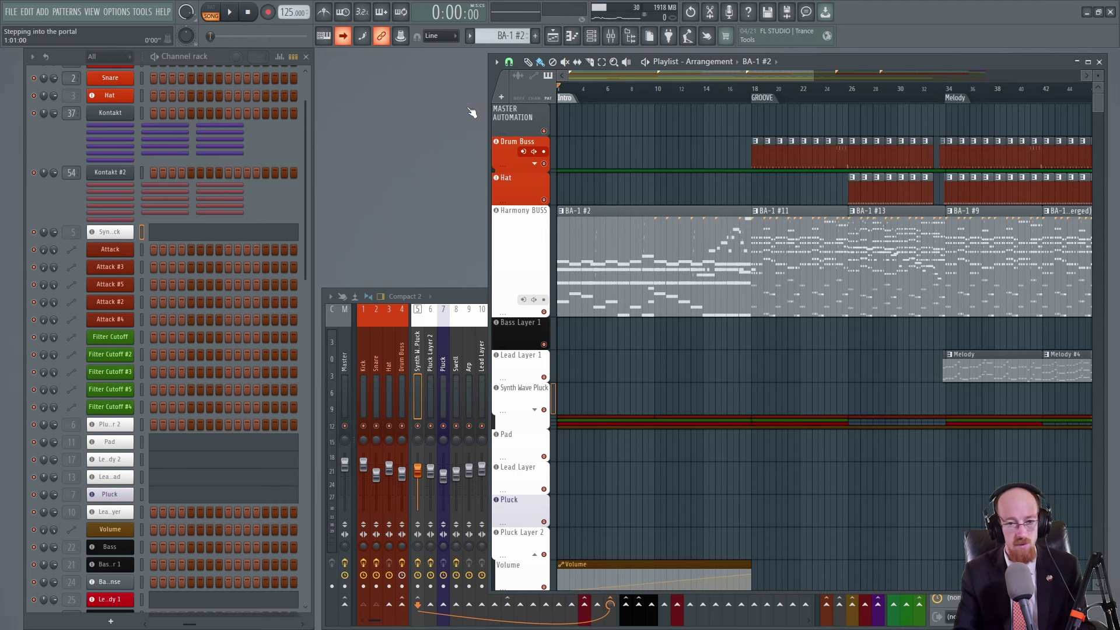
left_click(129, 443)
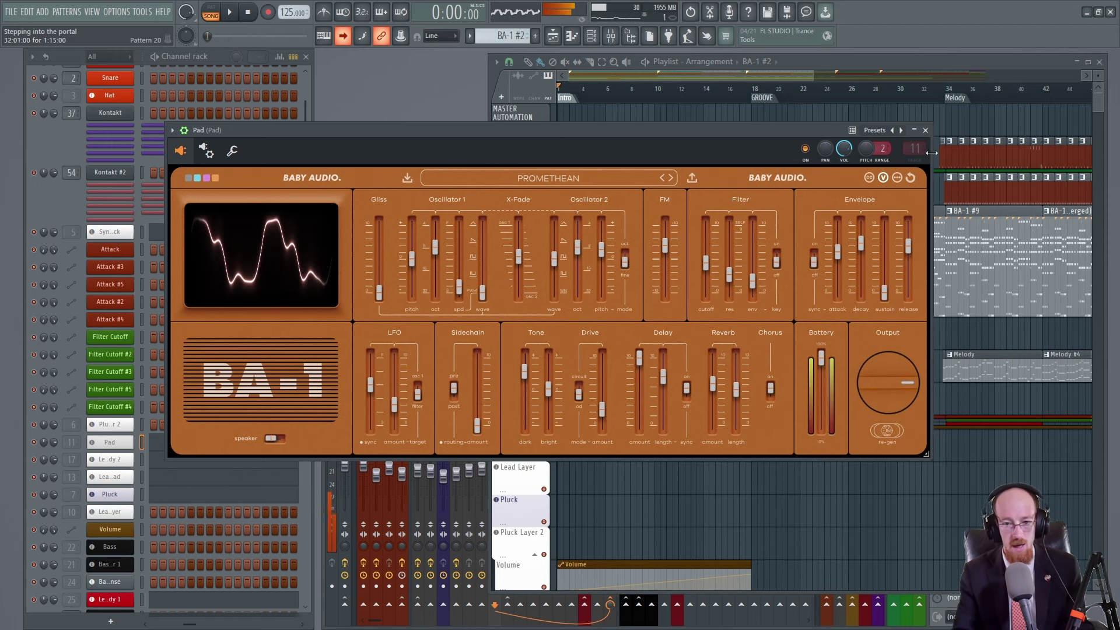
left_click(926, 131)
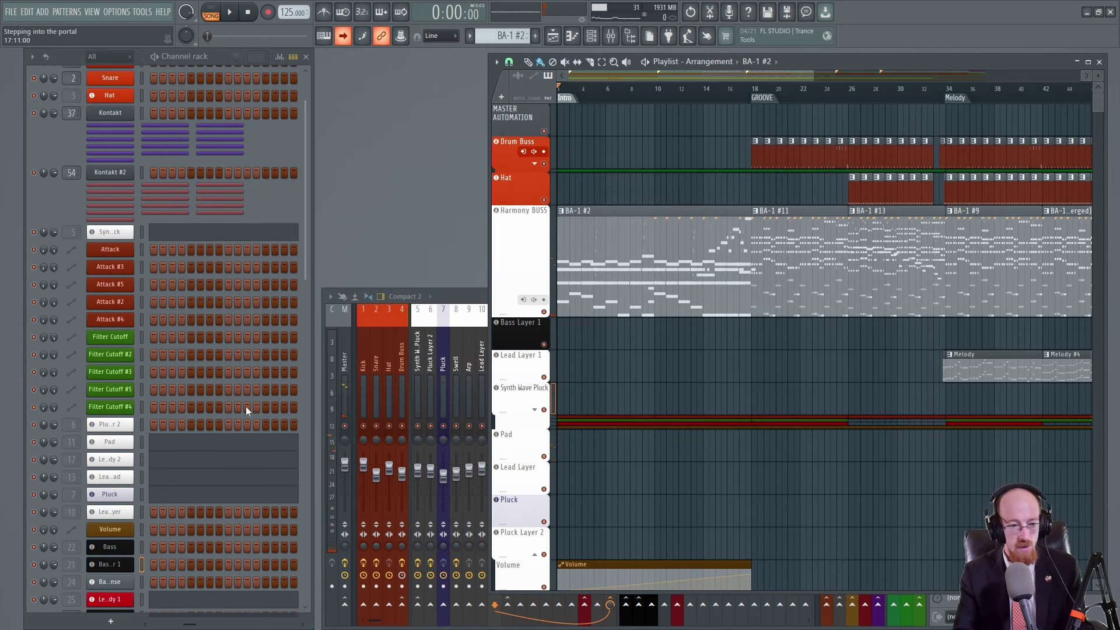
Step: Play the Intro from the start while looking through the channel rack for the channels used in BA-1 #2
scroll(183, 295, "down", 6)
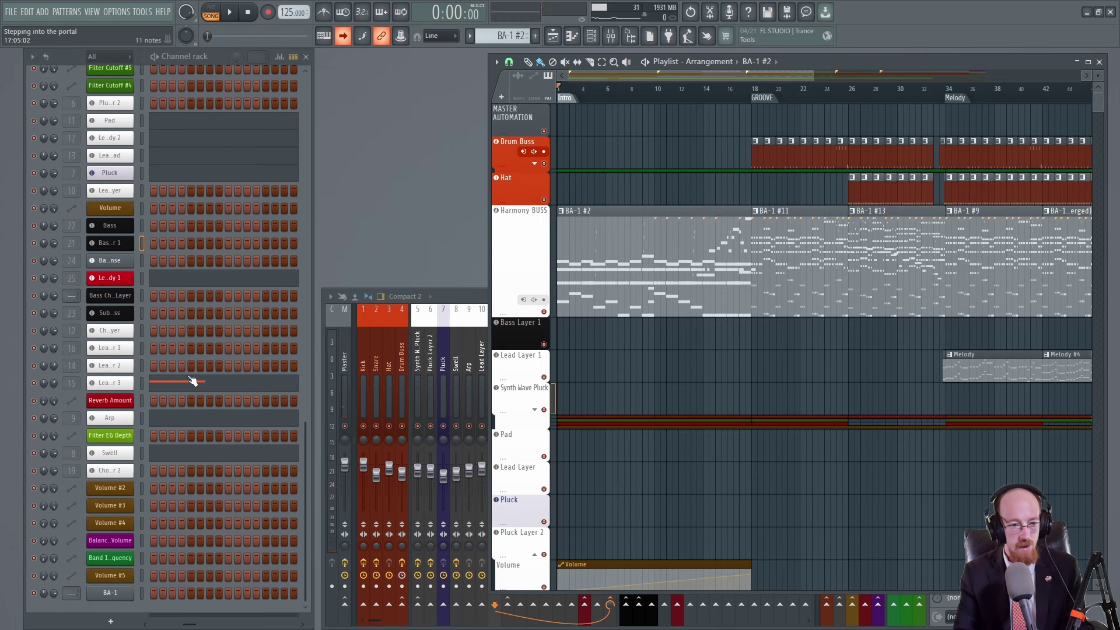
key("space")
scroll(221, 345, "up", 2)
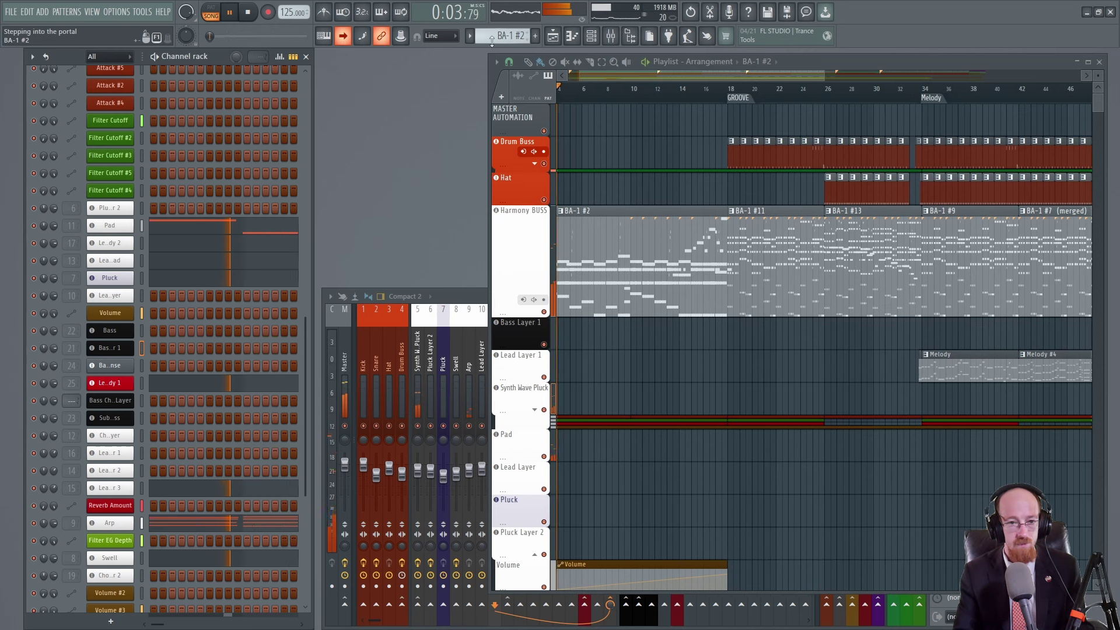
scroll(230, 331, "up", 3)
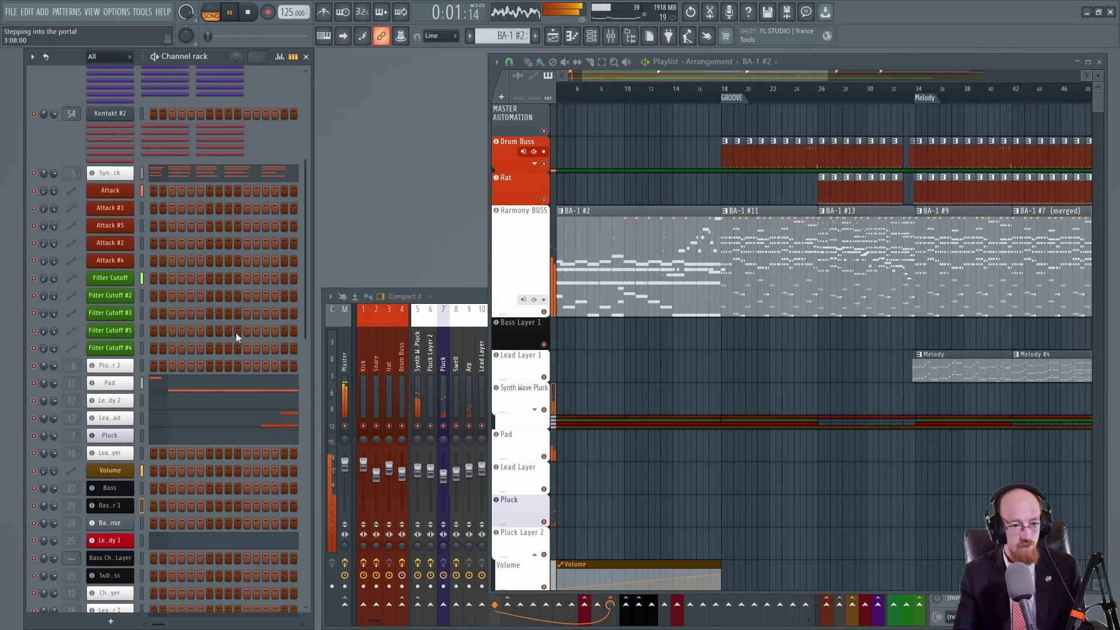
scroll(236, 330, "down", 1)
key("space")
Step: Examine the Pad's notes across the Intro in the piano roll, switch to the Lead Melody 1 notes, and close it
left_click(187, 362)
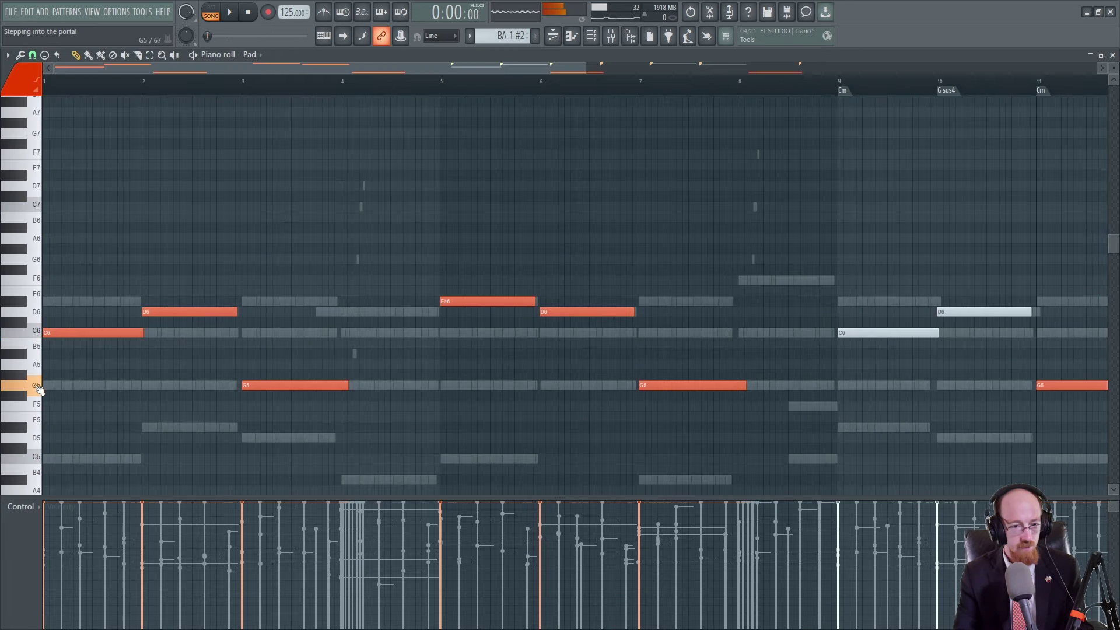
scroll(428, 375, "down", 3)
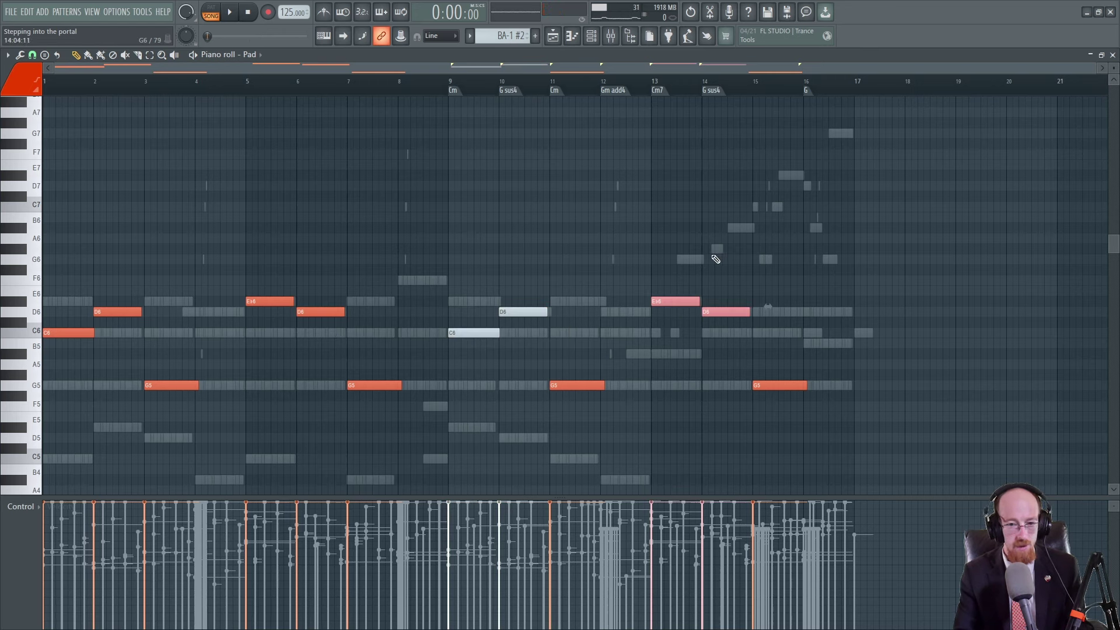
double_click(701, 260)
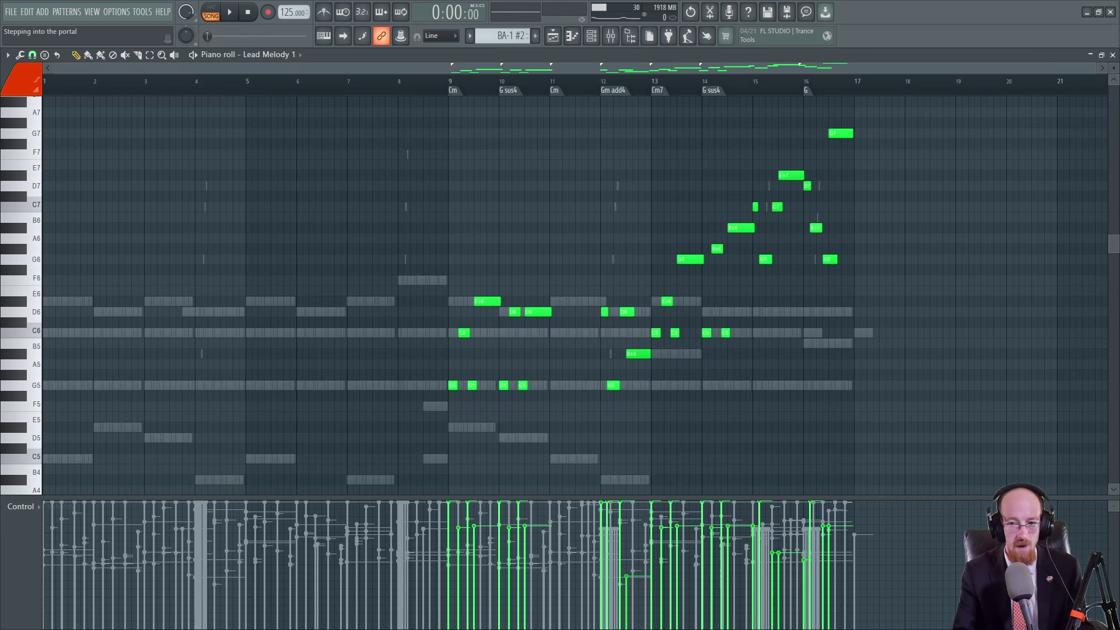
left_click(1112, 55)
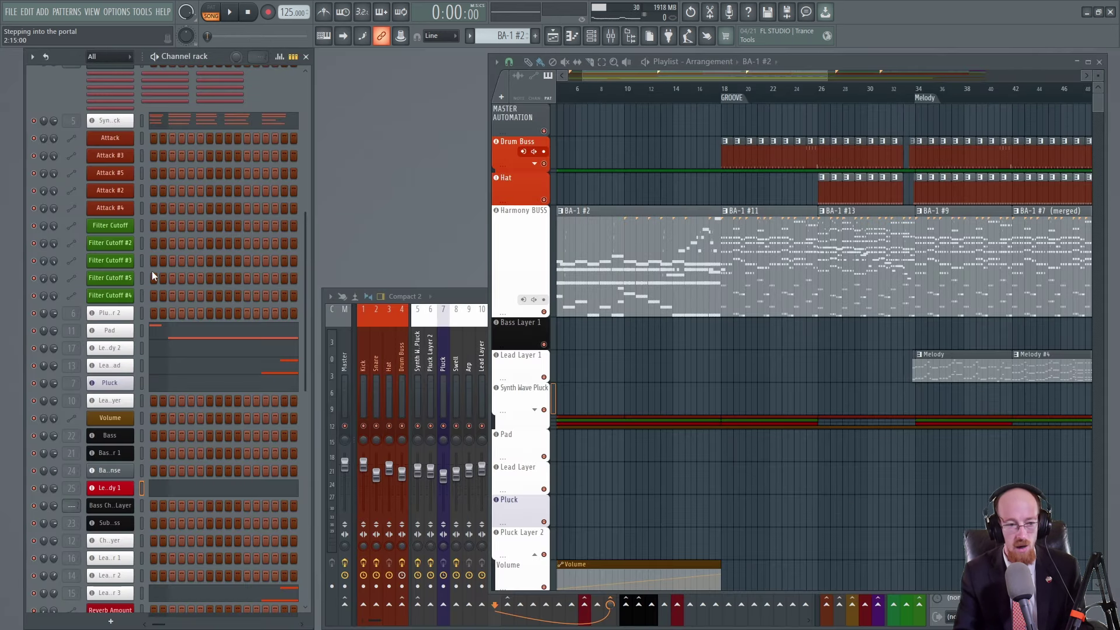
Step: Open Lead Melody 1's BA-1, move its window clear to view the patch settings, and close it
left_click(116, 489)
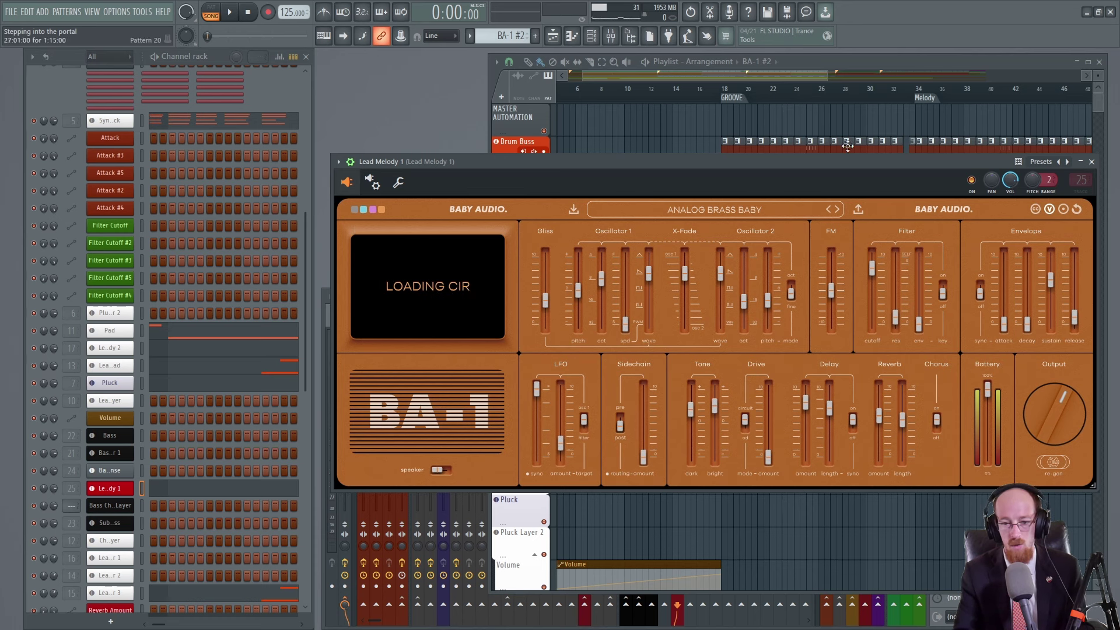
left_click_drag(847, 162, 614, 107)
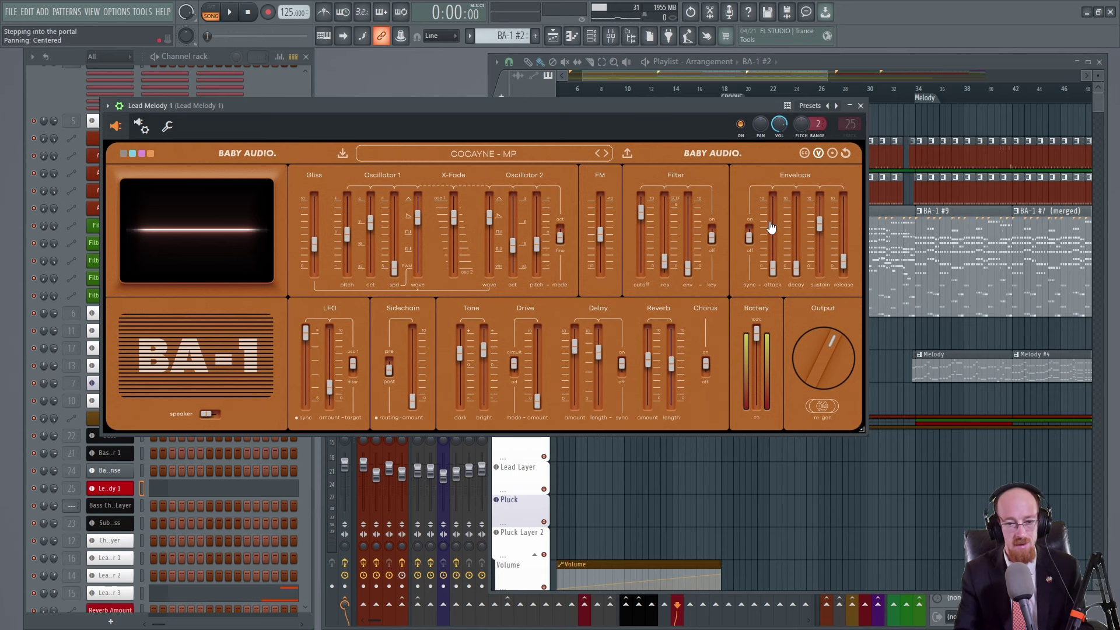
left_click(861, 107)
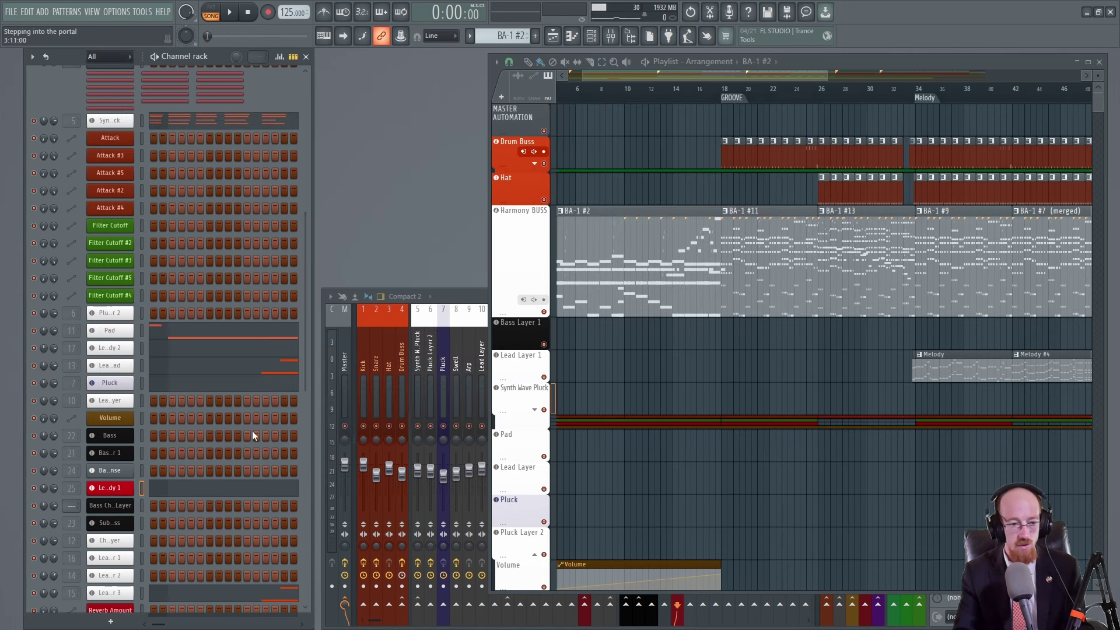
Step: Play the Lead Melody 1 notes from bar 9 in the piano roll, stop playback, and close the piano roll
left_click(222, 490)
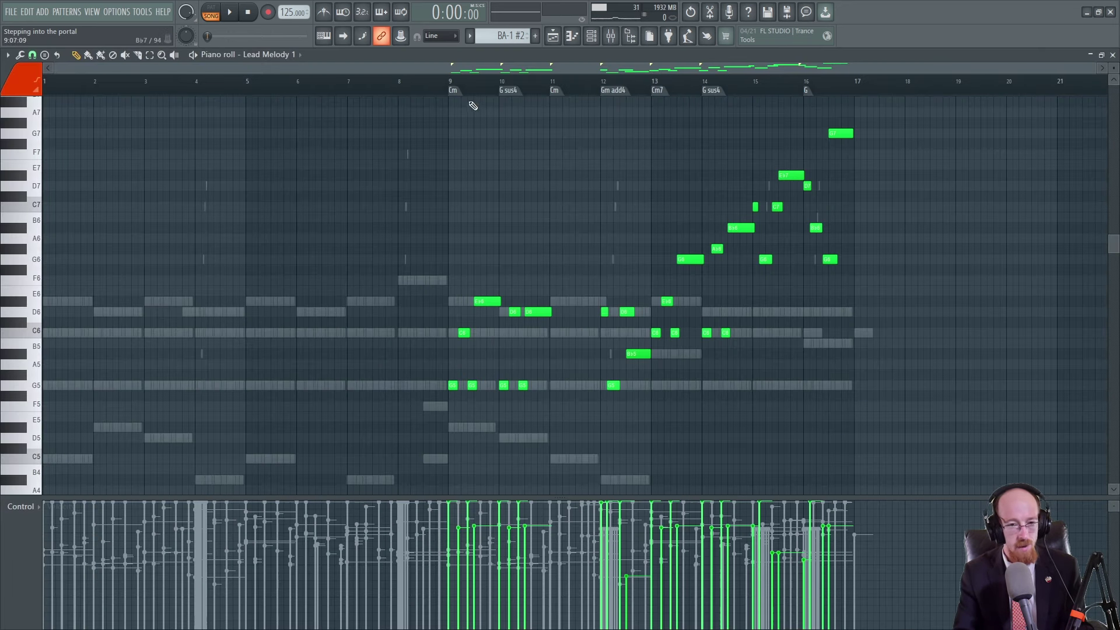
left_click(454, 87)
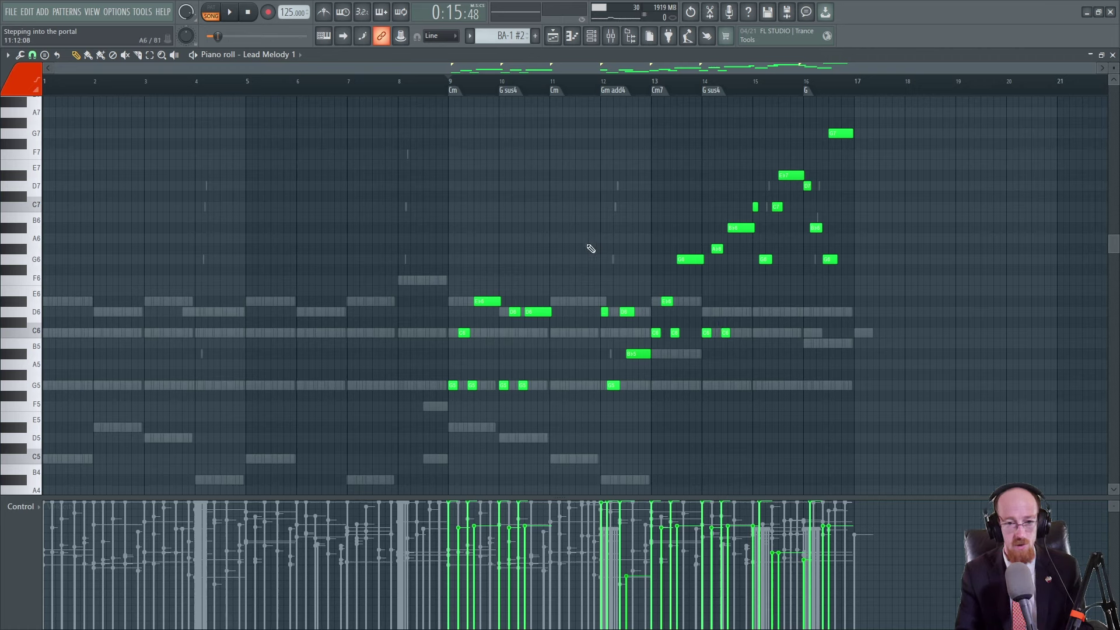
key("space")
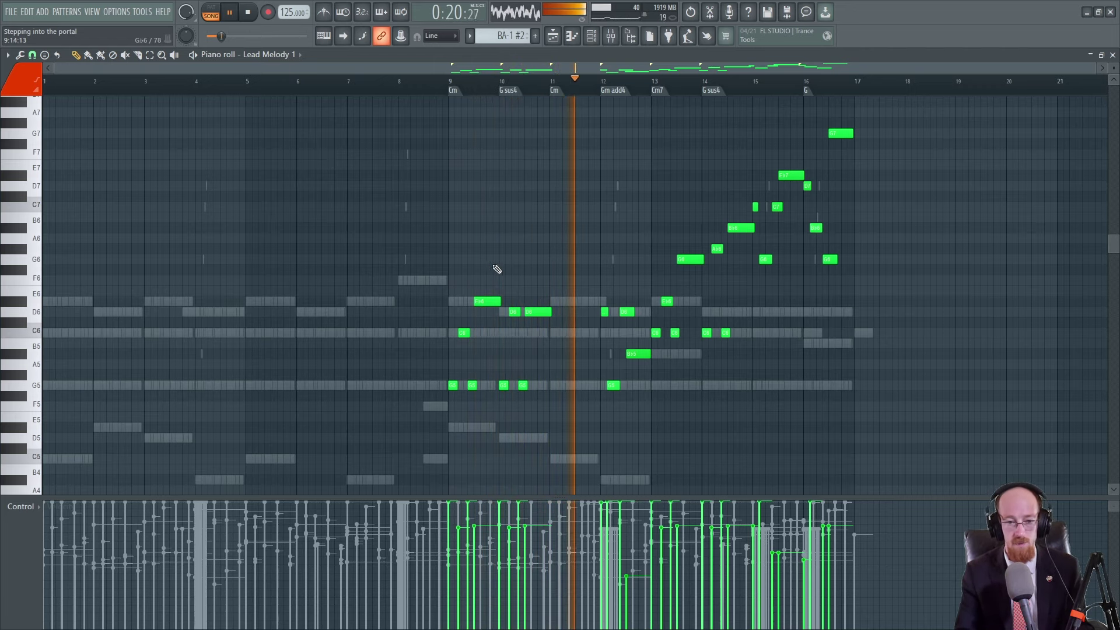
key("space")
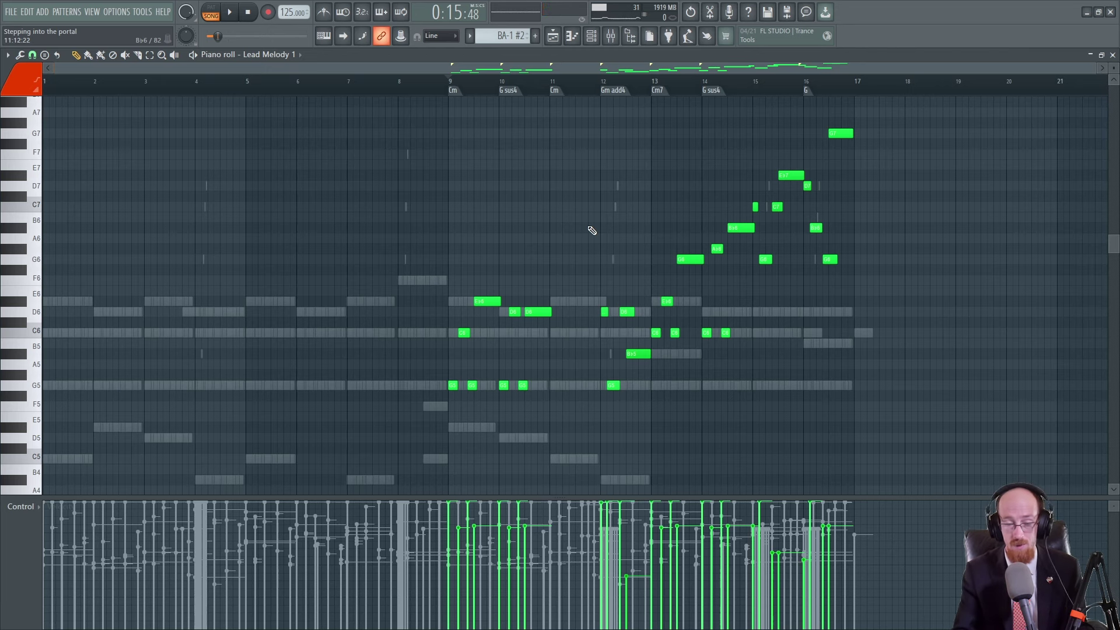
scroll(592, 230, "down", 3)
left_click(1090, 56)
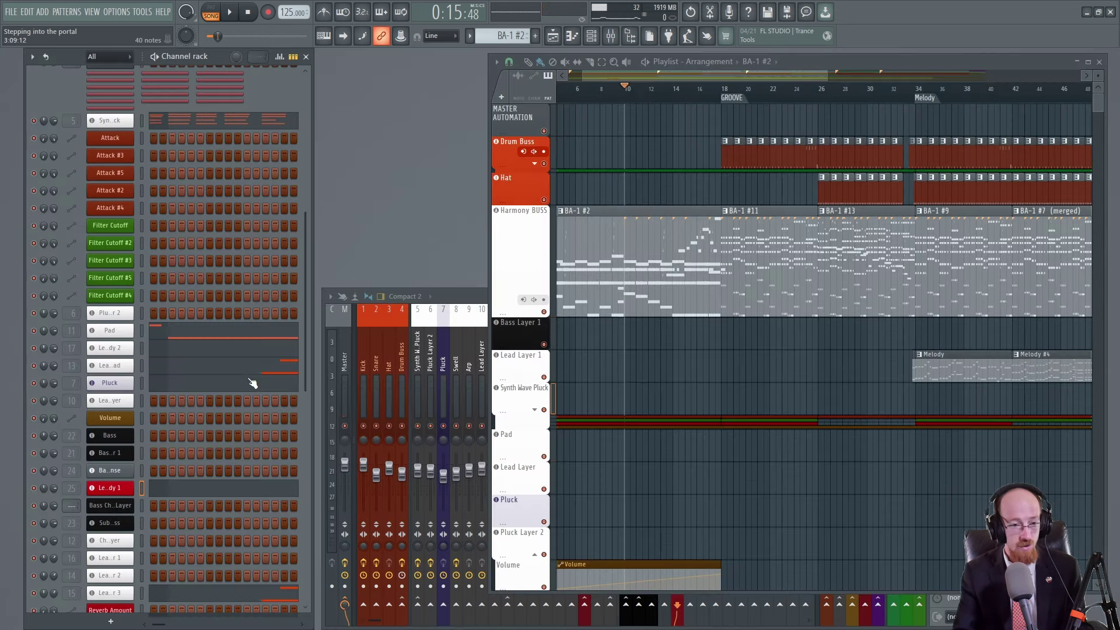
Step: Open the Pad's notes in the piano roll and select the G5 notes at bars 11 and 15
left_click(199, 335)
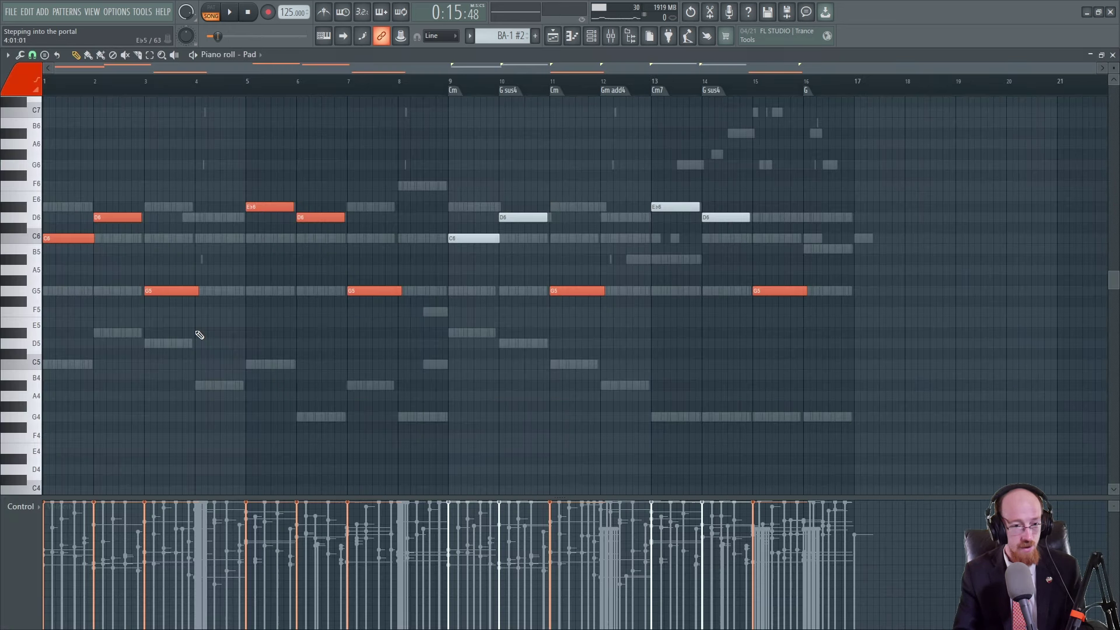
scroll(531, 352, "up", 2)
left_click_drag(549, 334, 881, 339)
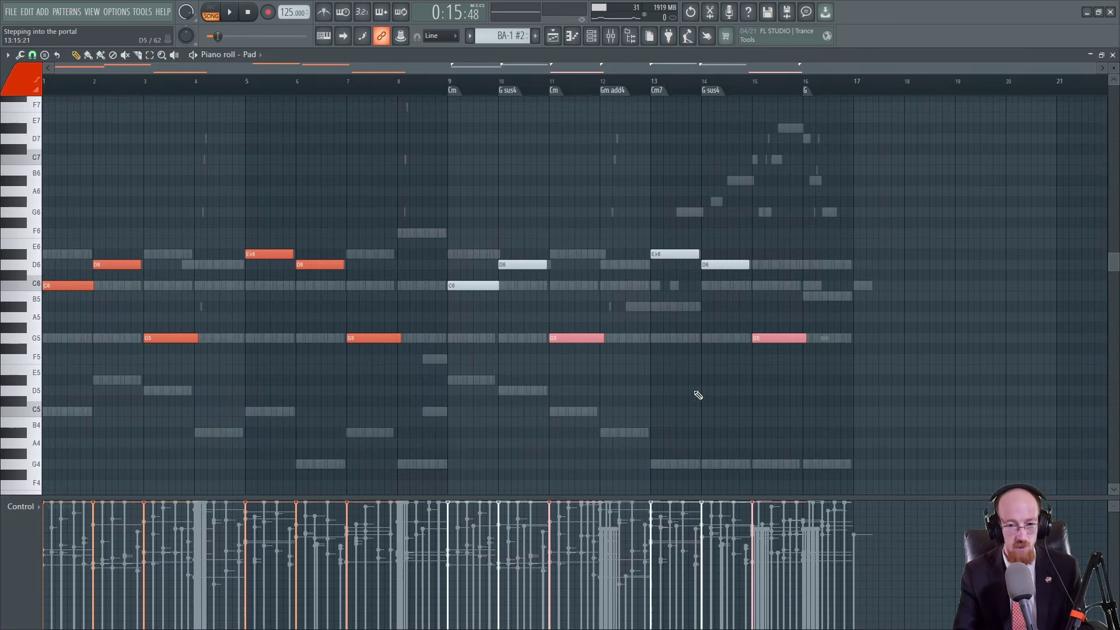
left_click_drag(547, 334, 889, 365)
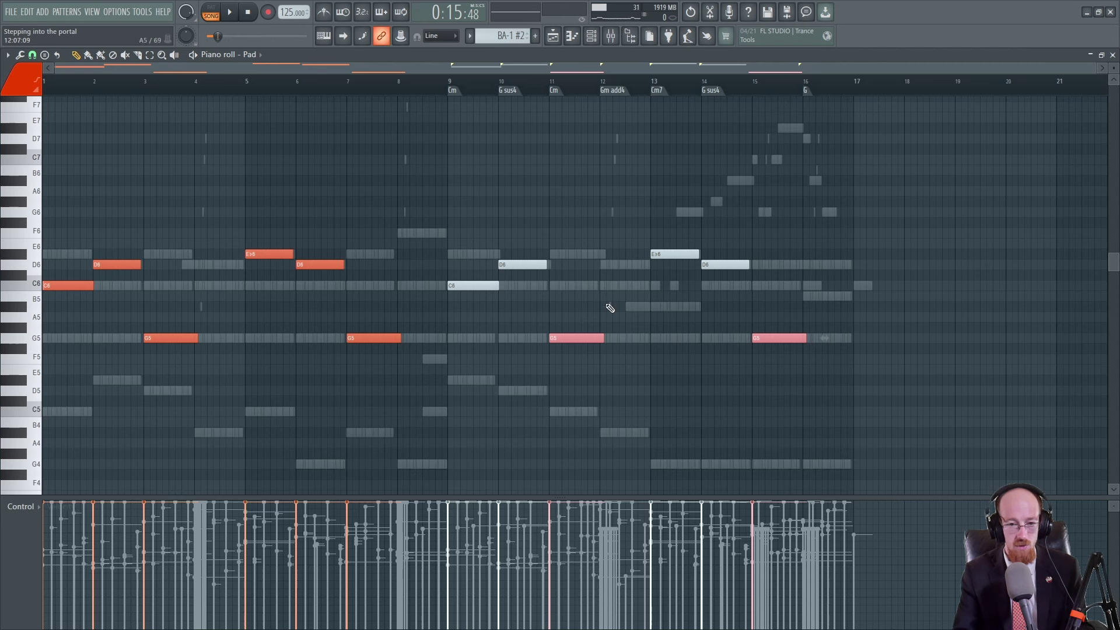
Step: Close the Pad's piano roll and play the Intro briefly from bar 5 in the playlist
left_click(1112, 55)
scroll(155, 462, "down", 3)
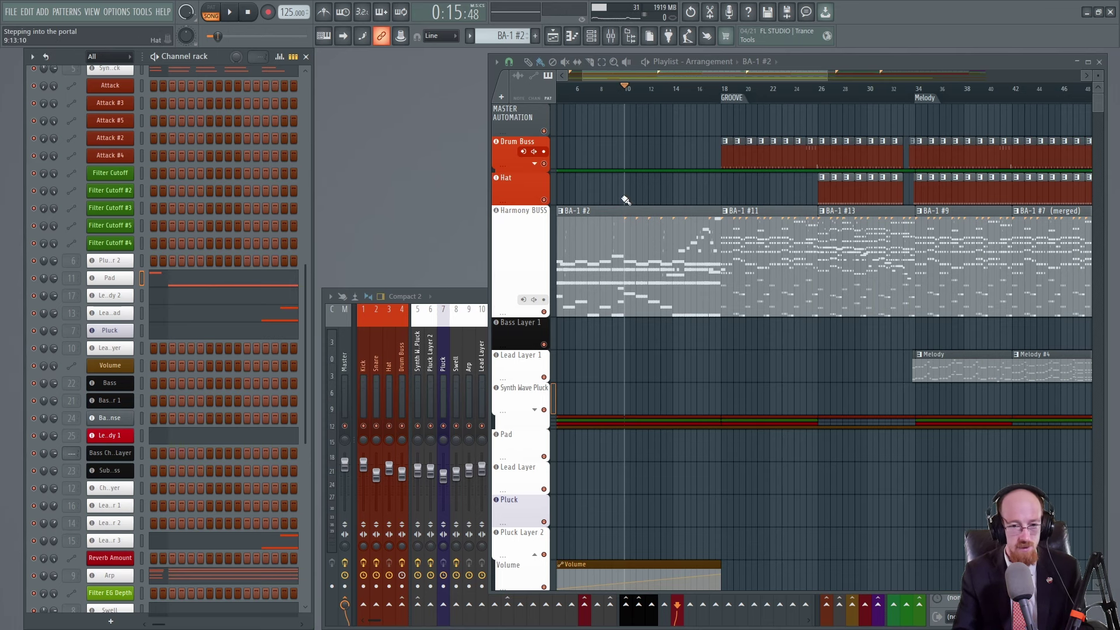
scroll(618, 175, "left", 2)
left_click(605, 89)
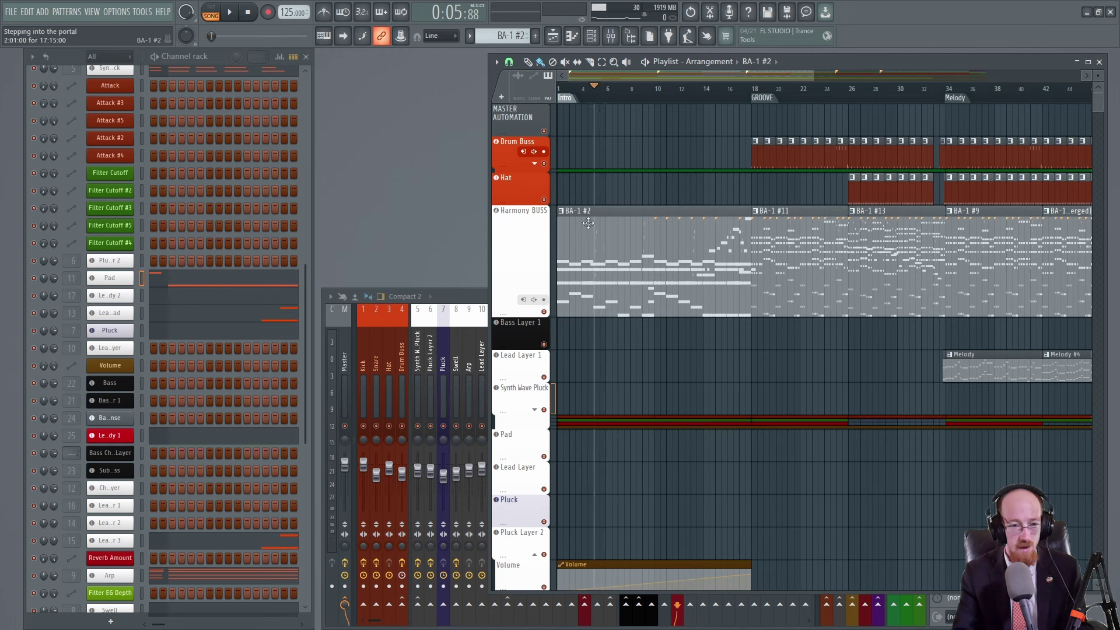
key("space")
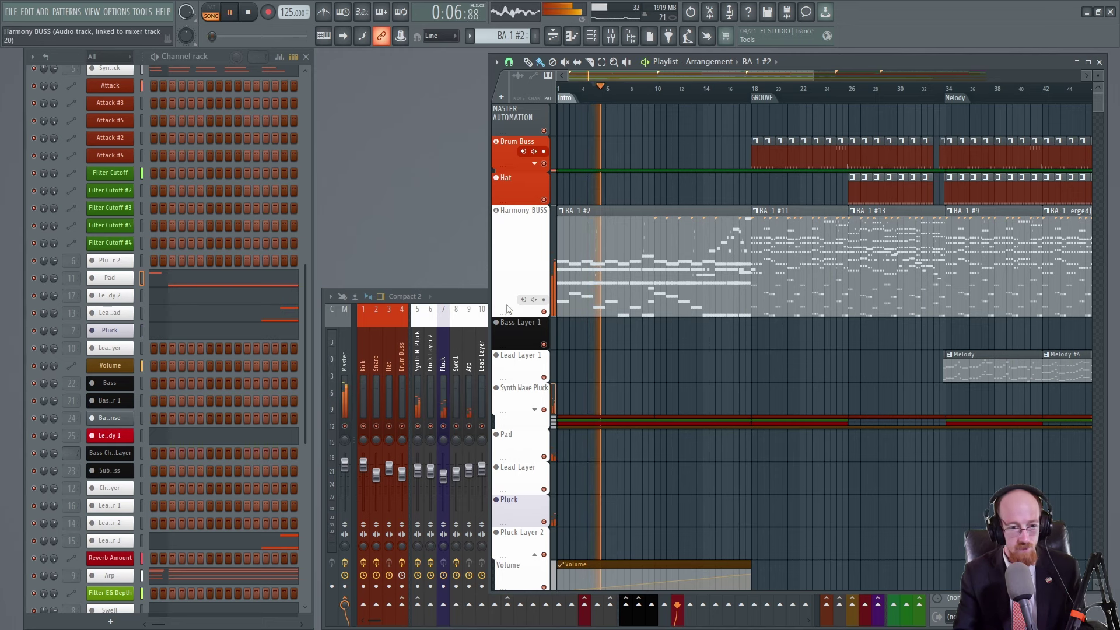
key("space")
Step: Solo the Pluck channel, play it from bar 4, and open its notes in the piano roll with playback stopped
right_click(35, 331)
left_click(52, 337)
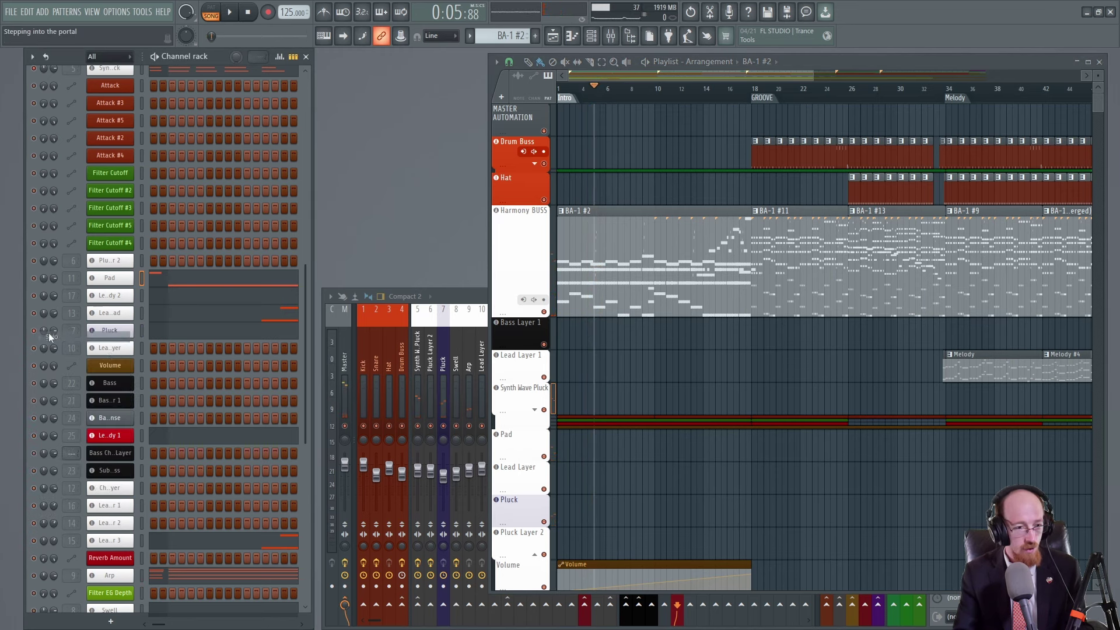
key("space")
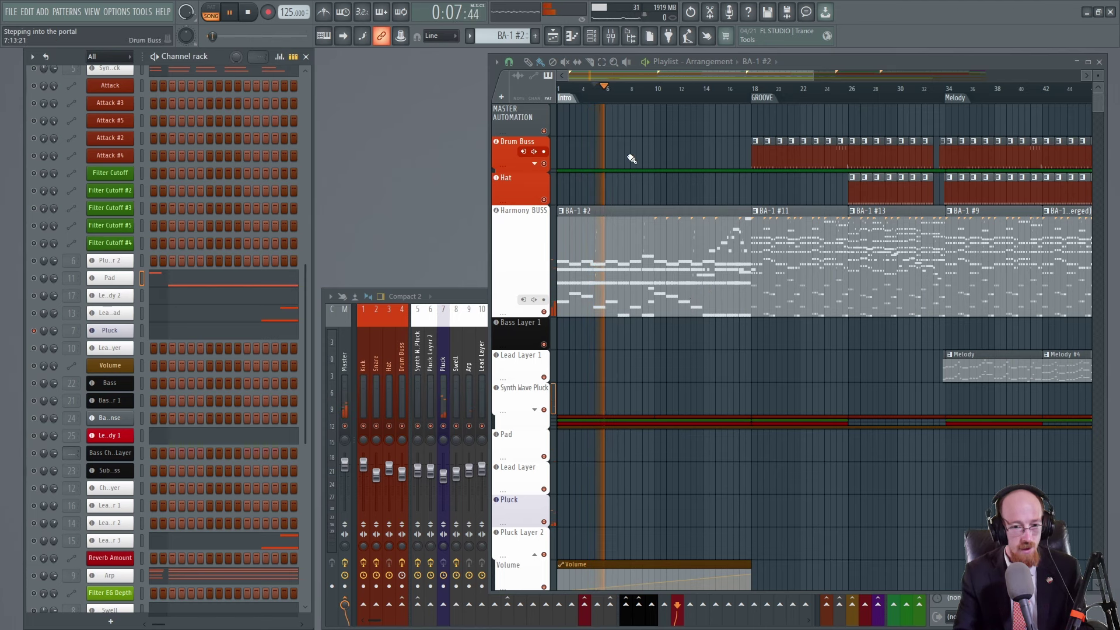
left_click(586, 99)
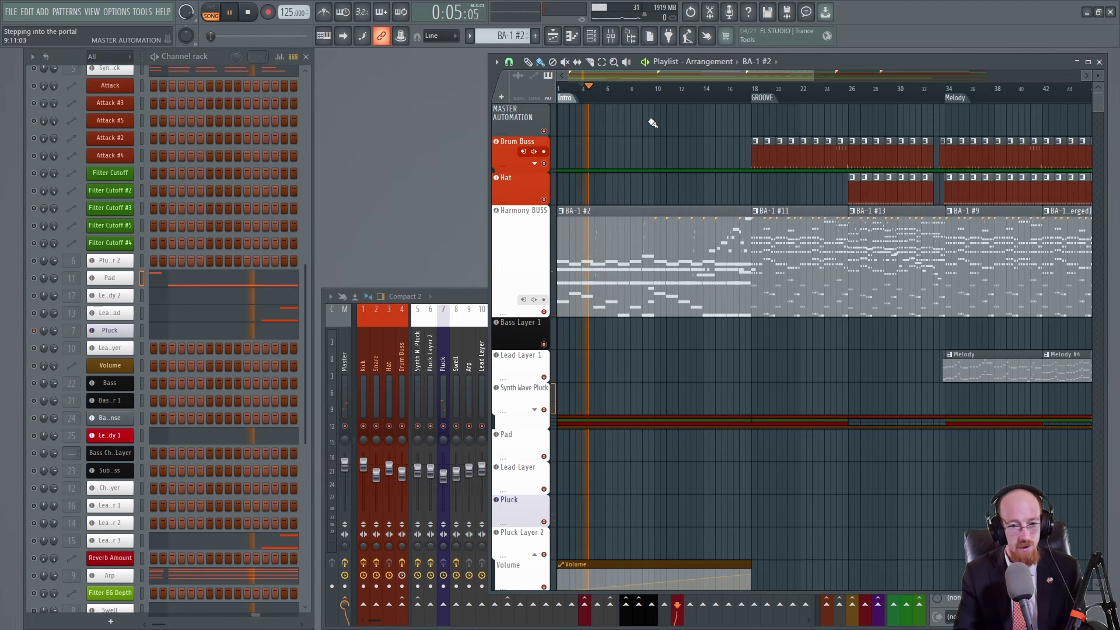
left_click(220, 333)
key("space")
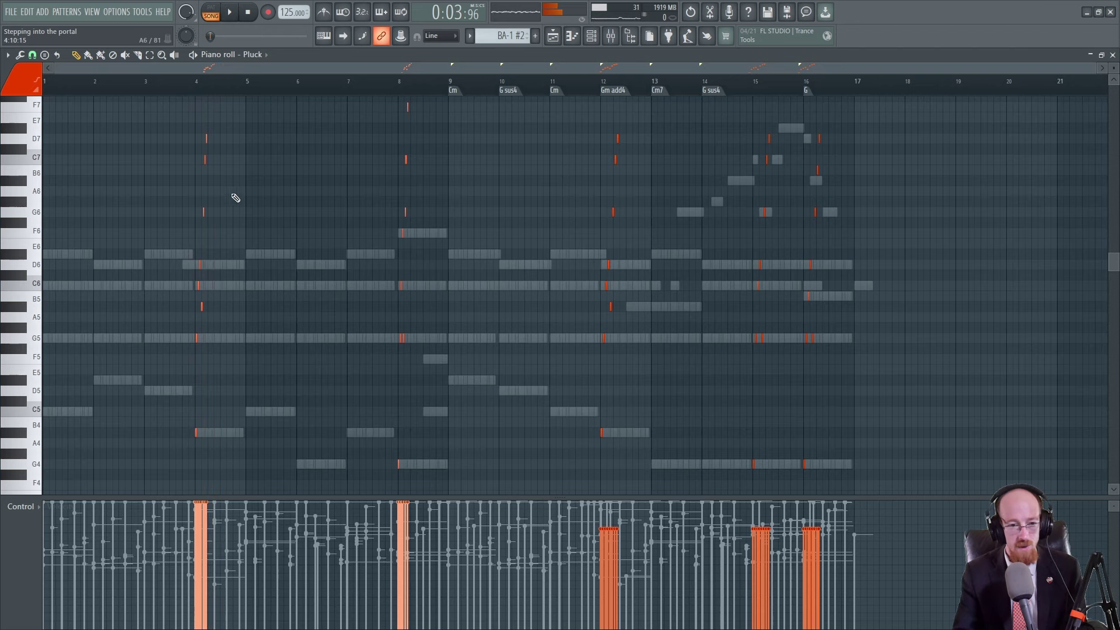
Step: Select the Pluck's fast note run at bar 4, try lengthening the notes, and undo the resize
scroll(213, 353, "up", 6, "ctrl")
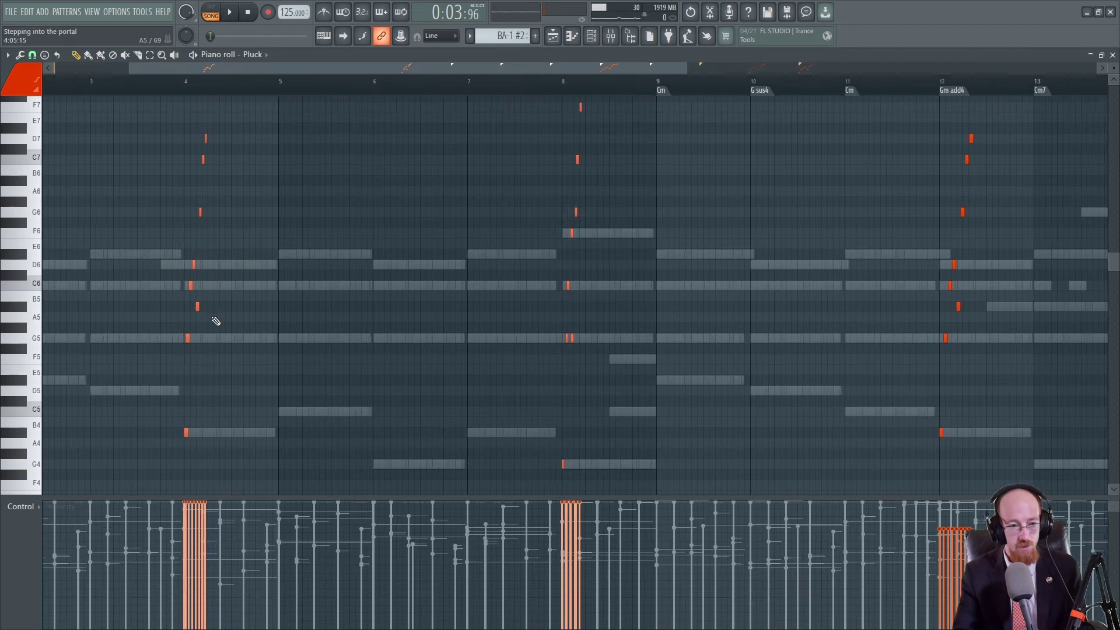
scroll(288, 308, "up", 2)
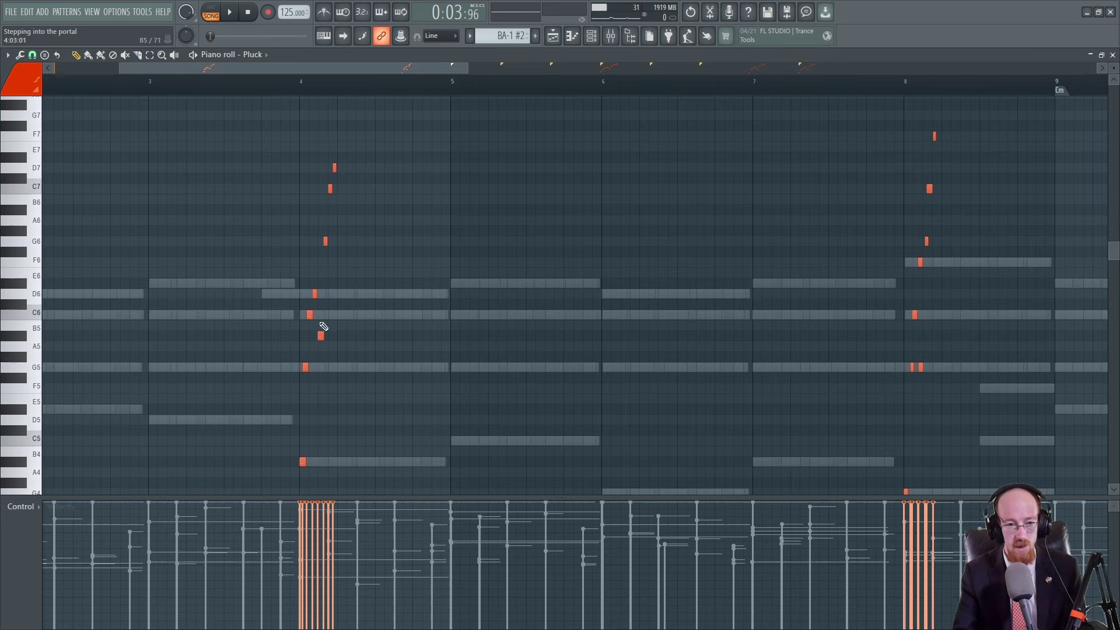
left_click_drag(331, 483, 230, 488)
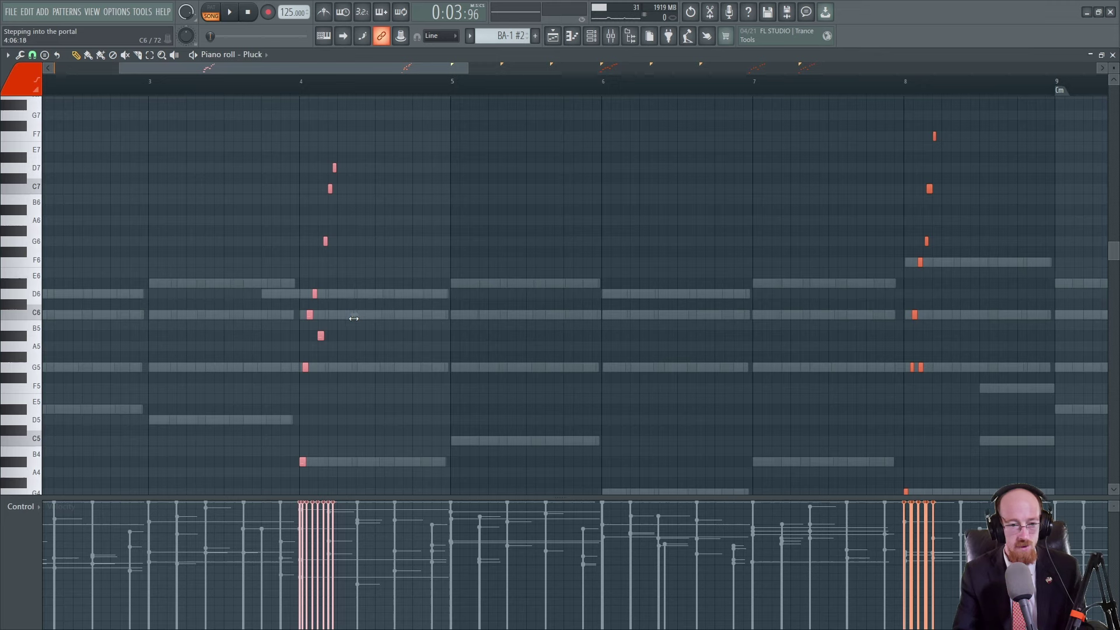
left_click_drag(354, 317, 384, 319)
key("ctrl+z")
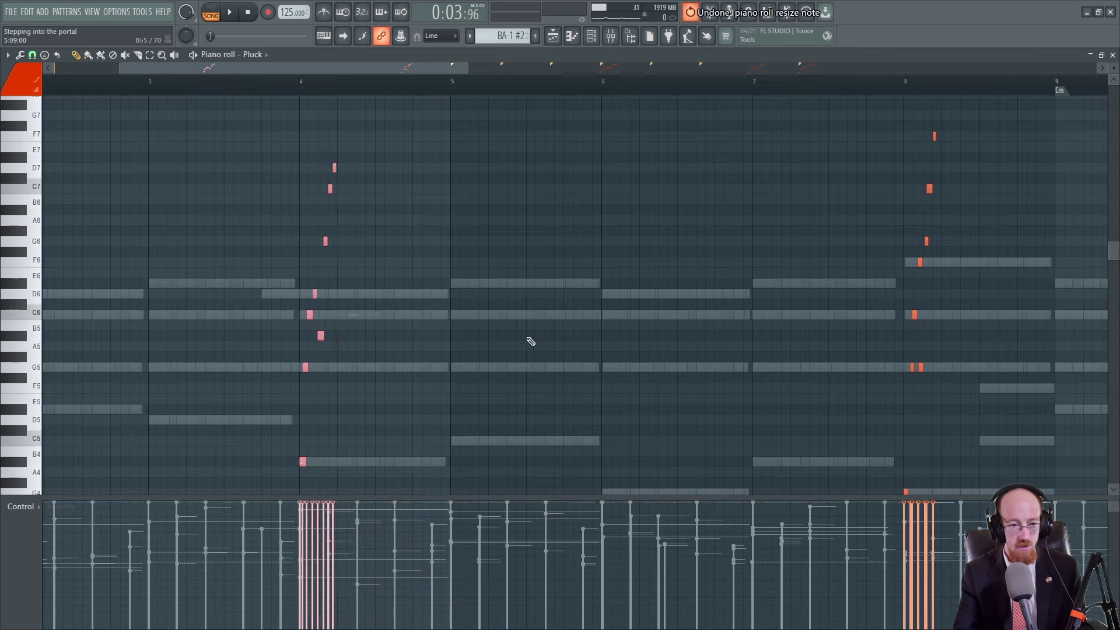
Step: Examine the Pluck's rising note runs at bars 4, 8, 12, 15 and 16 in the piano roll
scroll(680, 245, "right", 6)
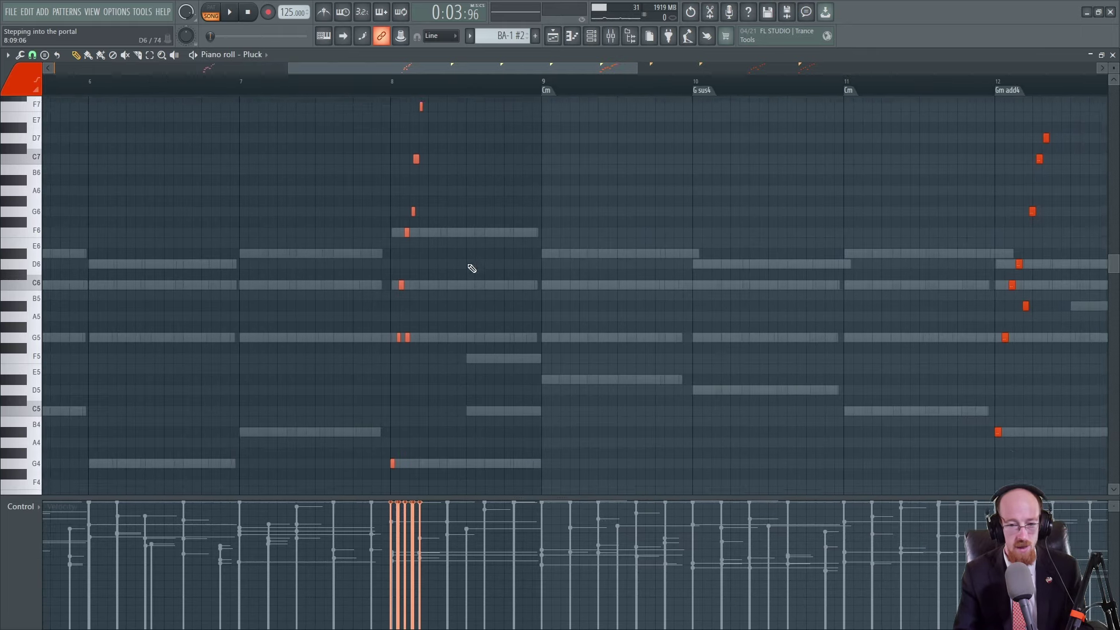
scroll(636, 299, "right", 5)
scroll(636, 300, "up", 2)
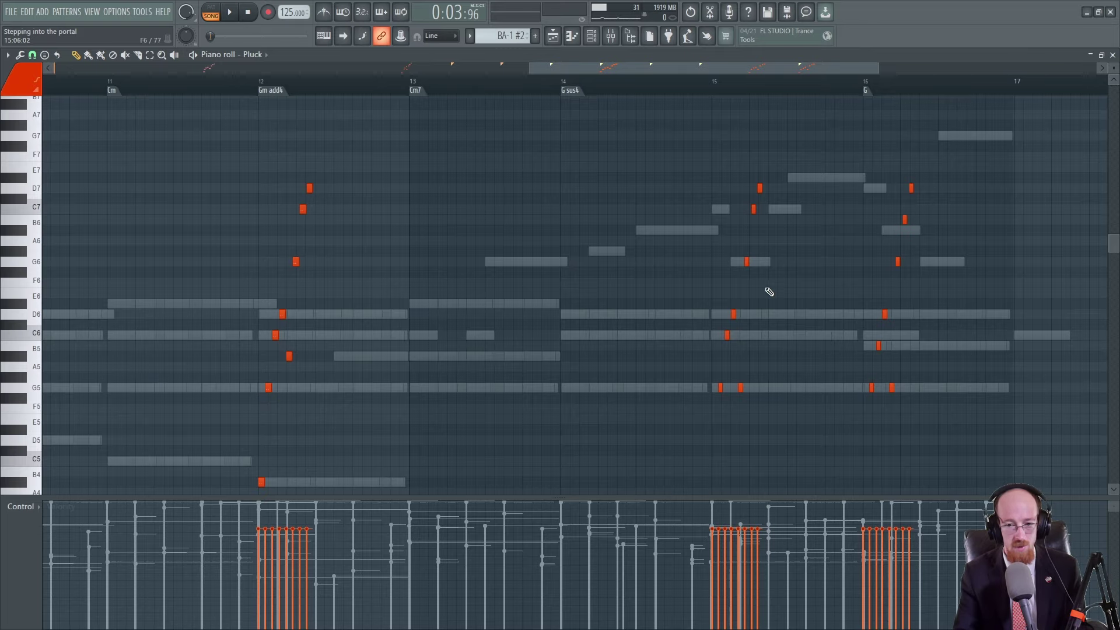
scroll(892, 295, "left", 10)
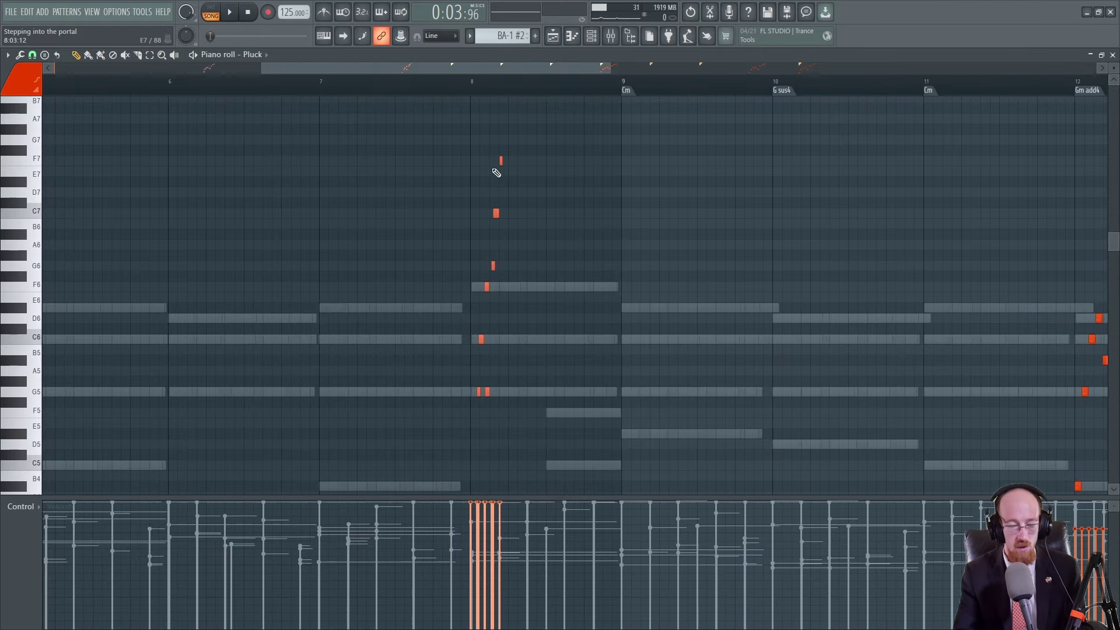
scroll(495, 172, "left", 5)
scroll(497, 314, "down", 3)
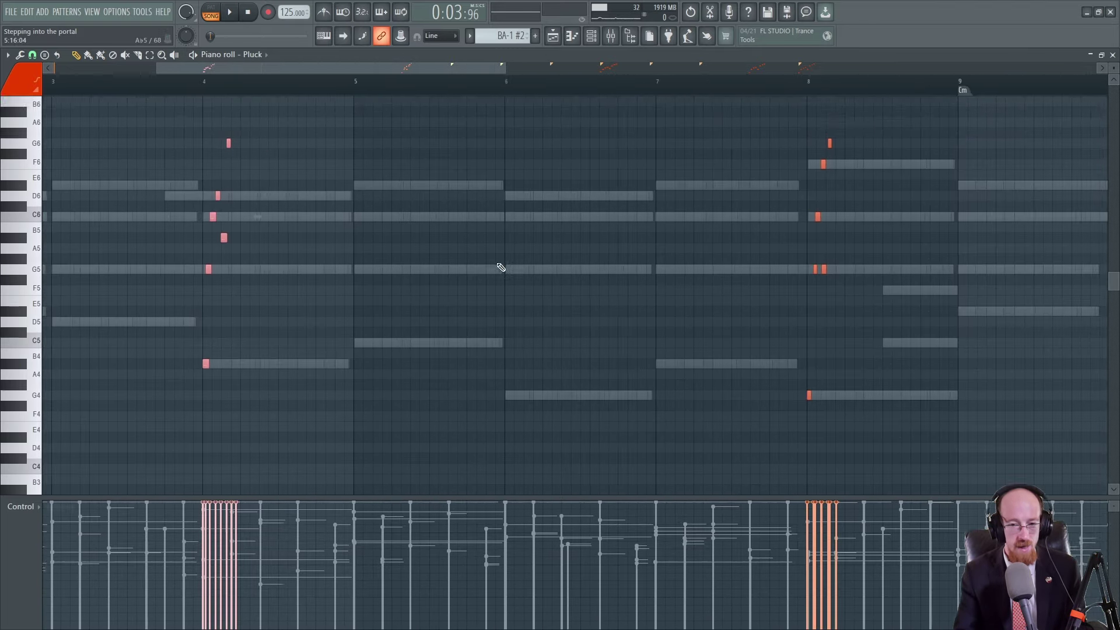
scroll(501, 267, "up", 5)
scroll(553, 332, "down", 3)
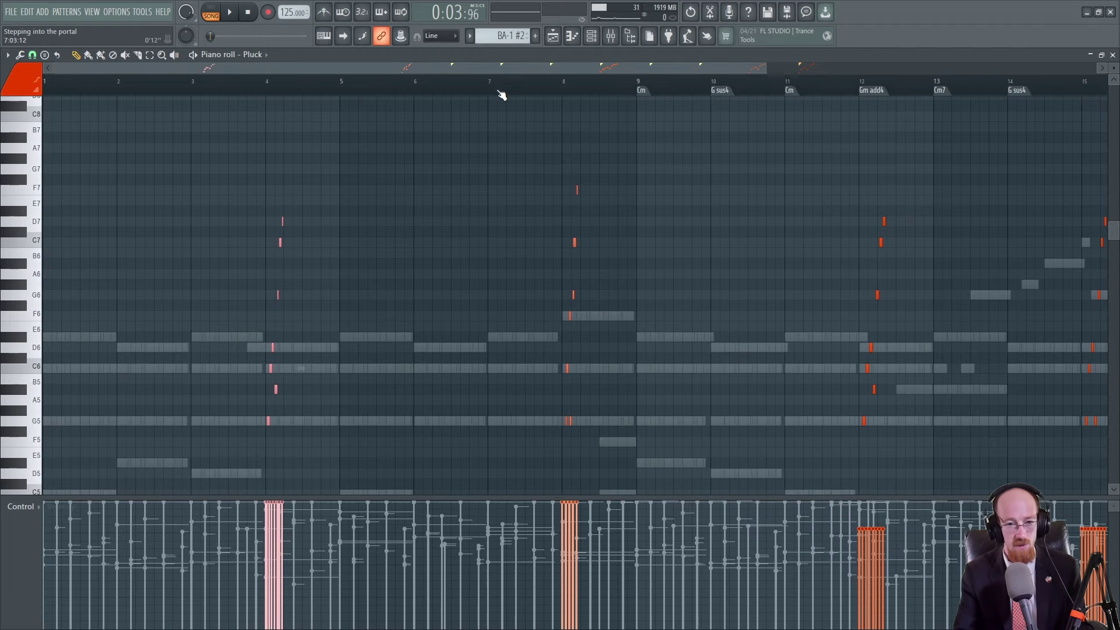
Step: Play the soloed Pluck runs from bars 7, 12 and 15, stop playback, and close the piano roll
left_click(495, 92)
key("space")
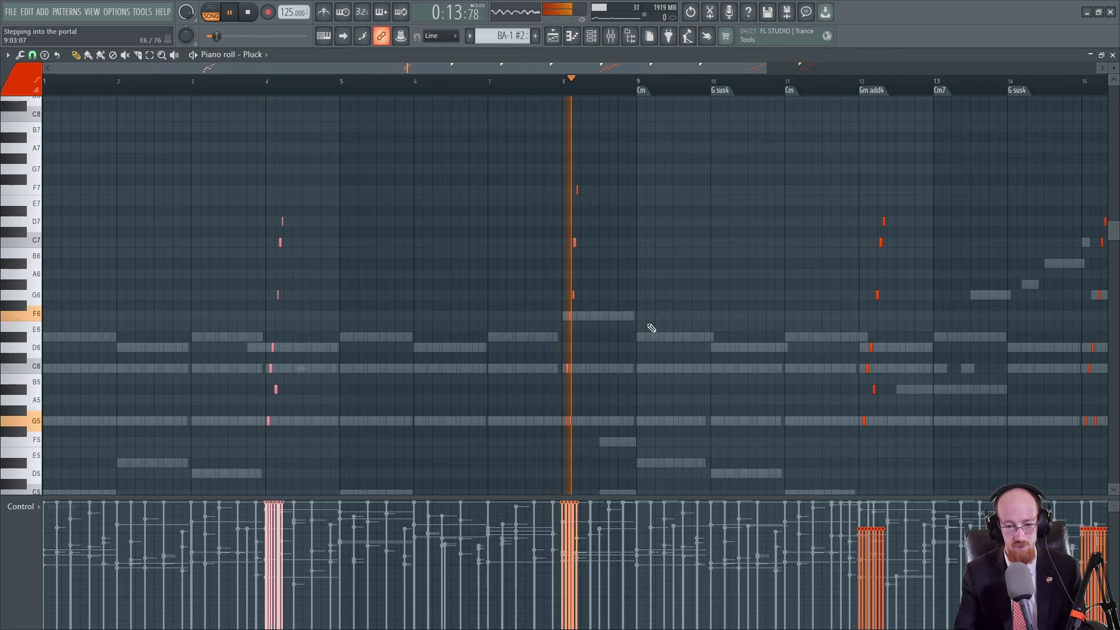
left_click(860, 90)
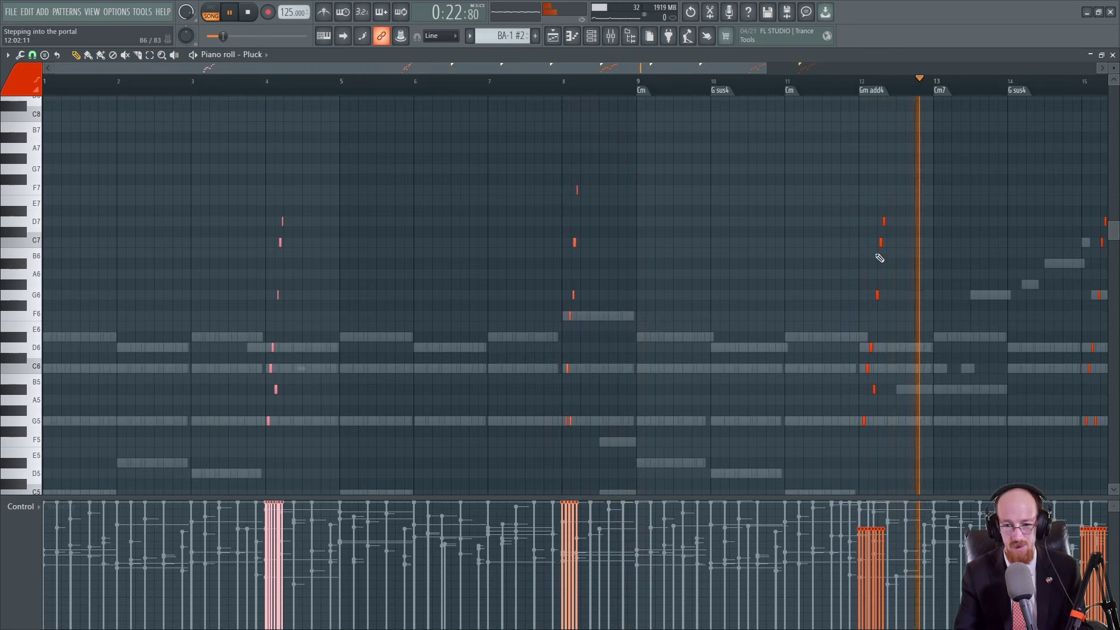
key("space")
scroll(797, 218, "right", 5)
left_click(772, 94)
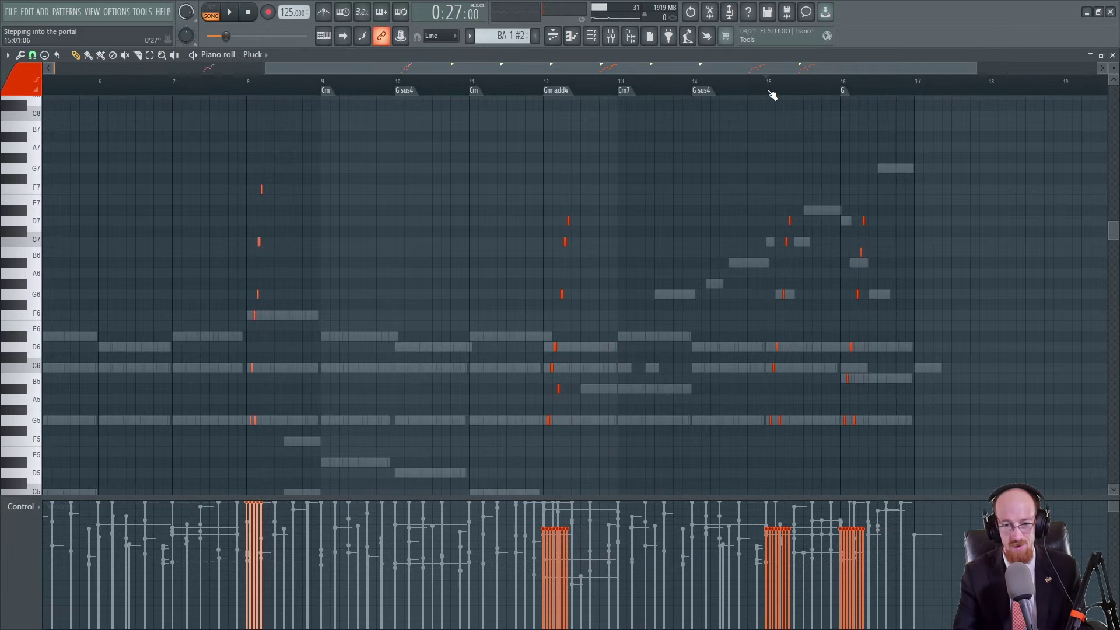
key("space")
key("space")
key("F7")
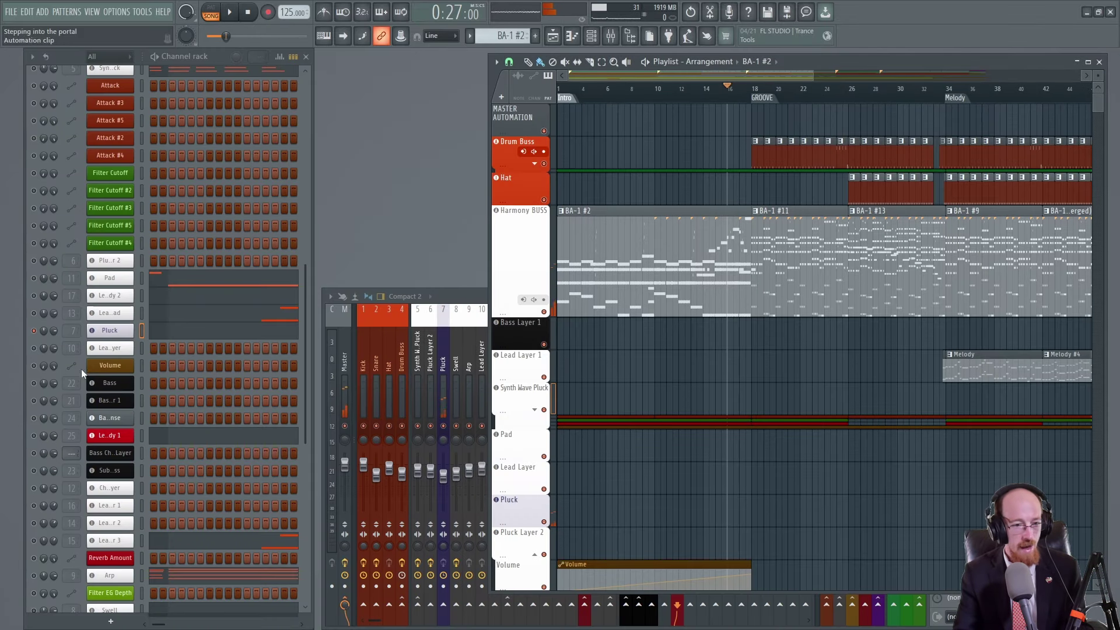
Step: Open the Pluck's BA-1, move its window up to view the oscillator waves and envelope settings, and close it
left_click(101, 331)
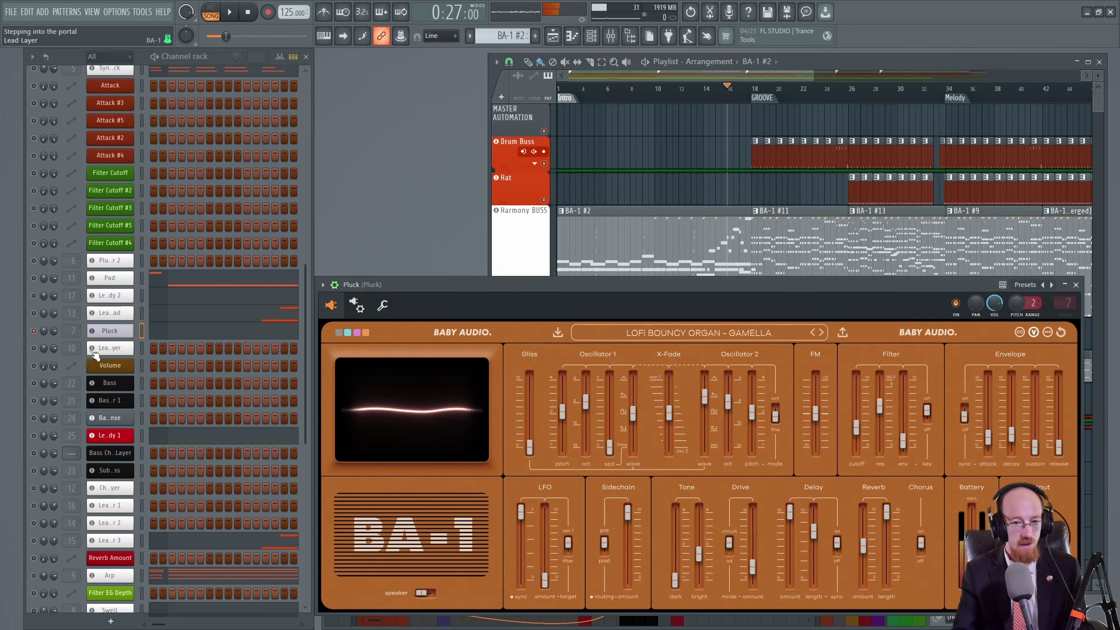
left_click_drag(670, 291, 552, 118)
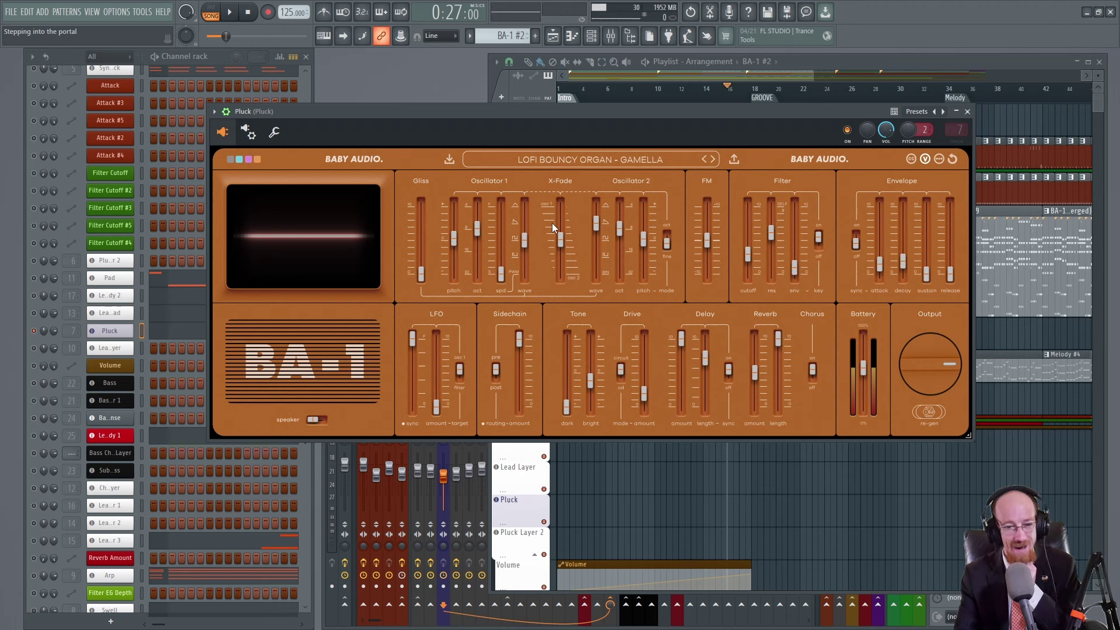
mouse_move(522, 228)
mouse_move(602, 234)
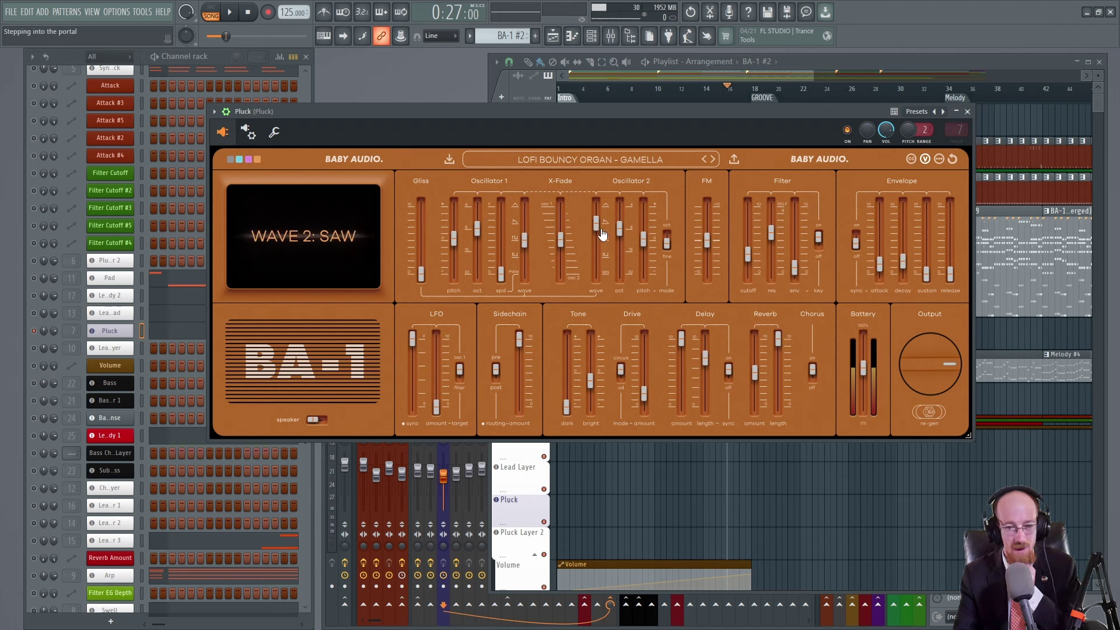
mouse_move(868, 273)
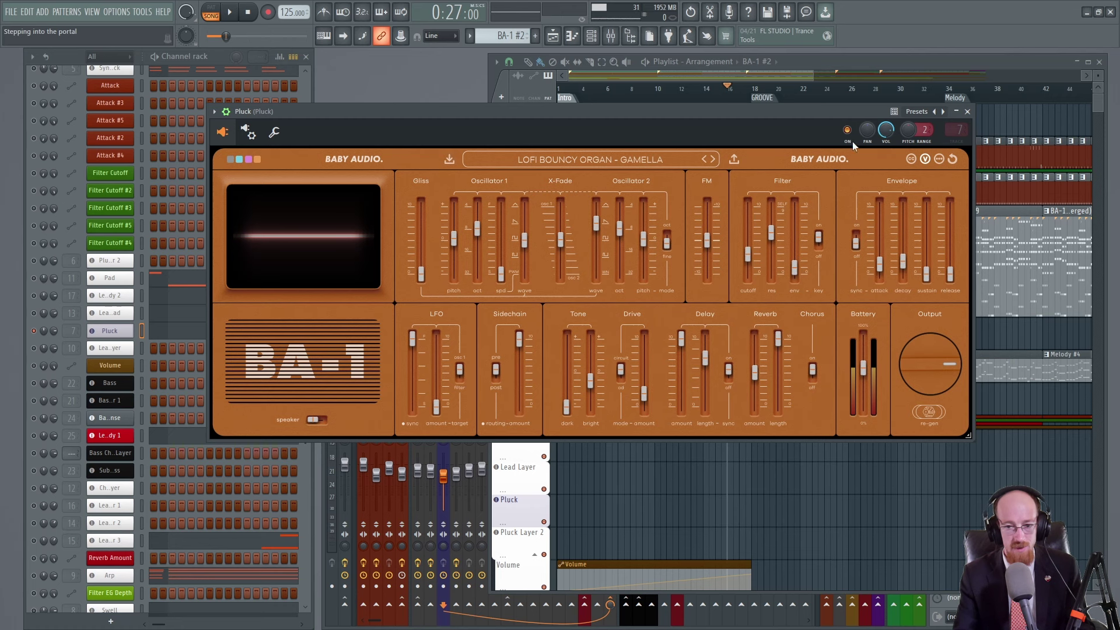
left_click(967, 111)
Step: Select the BA-1 #2 and BA-1 #11 clips, place the playhead at bar 11, and turn off the Pluck channel's solo
scroll(896, 244, "down", 2)
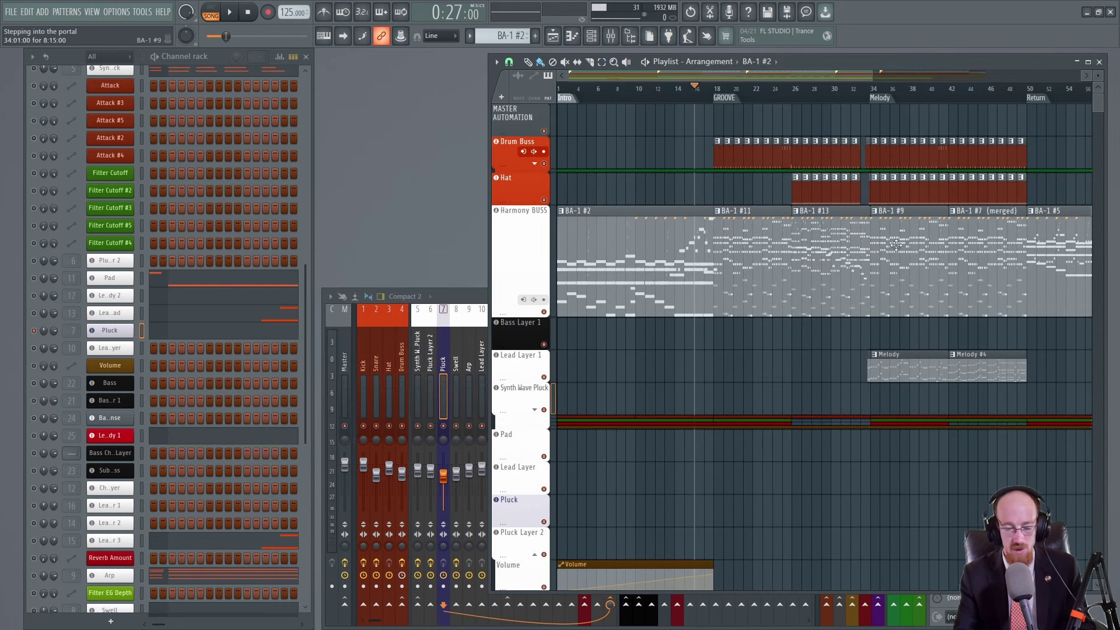
left_click(644, 231)
left_click(646, 99)
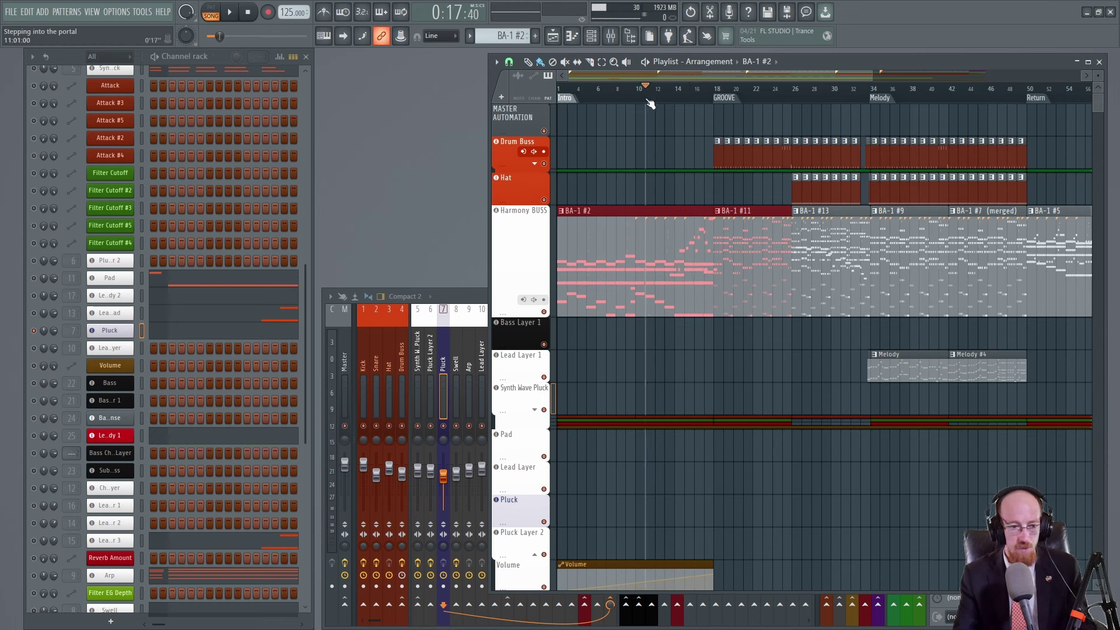
right_click(37, 330)
left_click(73, 332)
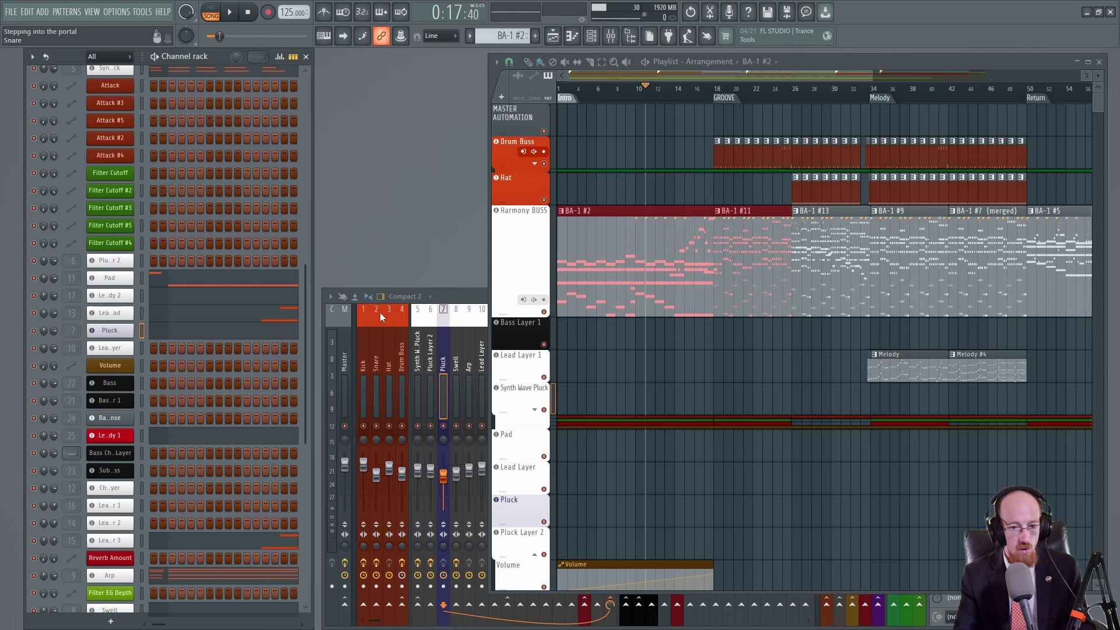
Step: Open the Synth Wave Pluck notes in the piano roll, select the chord notes in bar 16 for inspection, and close it
double_click(677, 268)
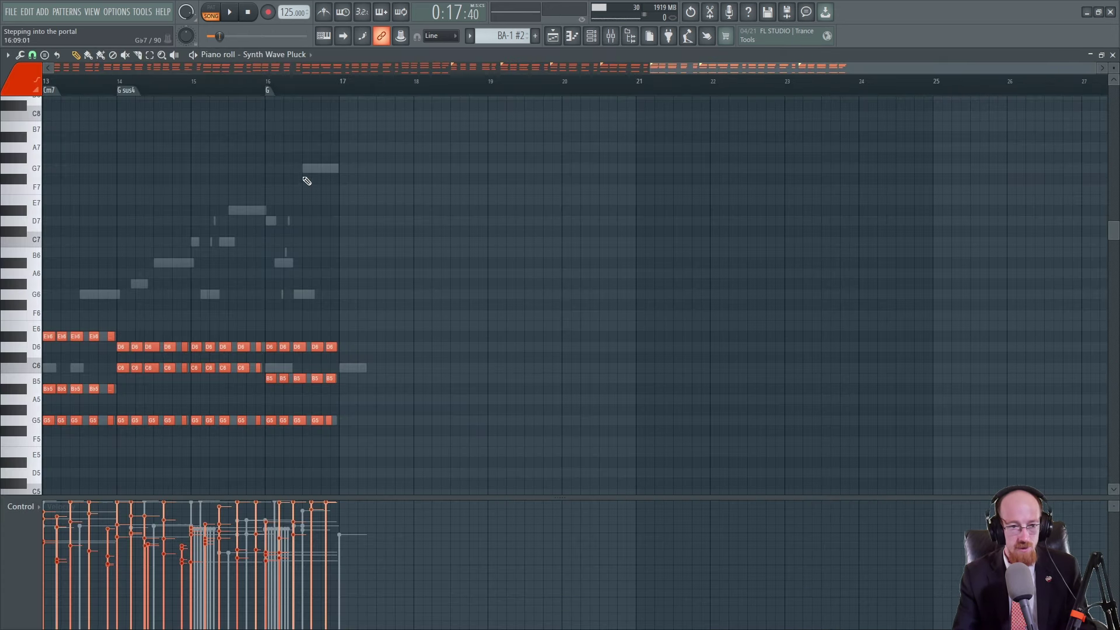
scroll(550, 208, "up", 3)
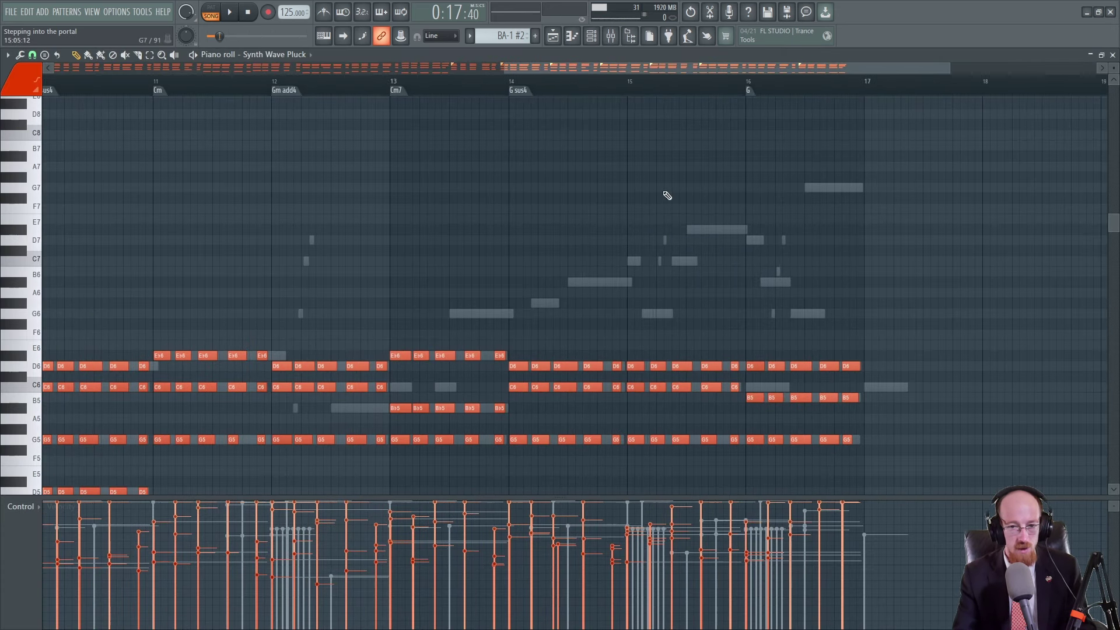
left_click_drag(755, 268, 913, 472)
scroll(789, 335, "down", 3)
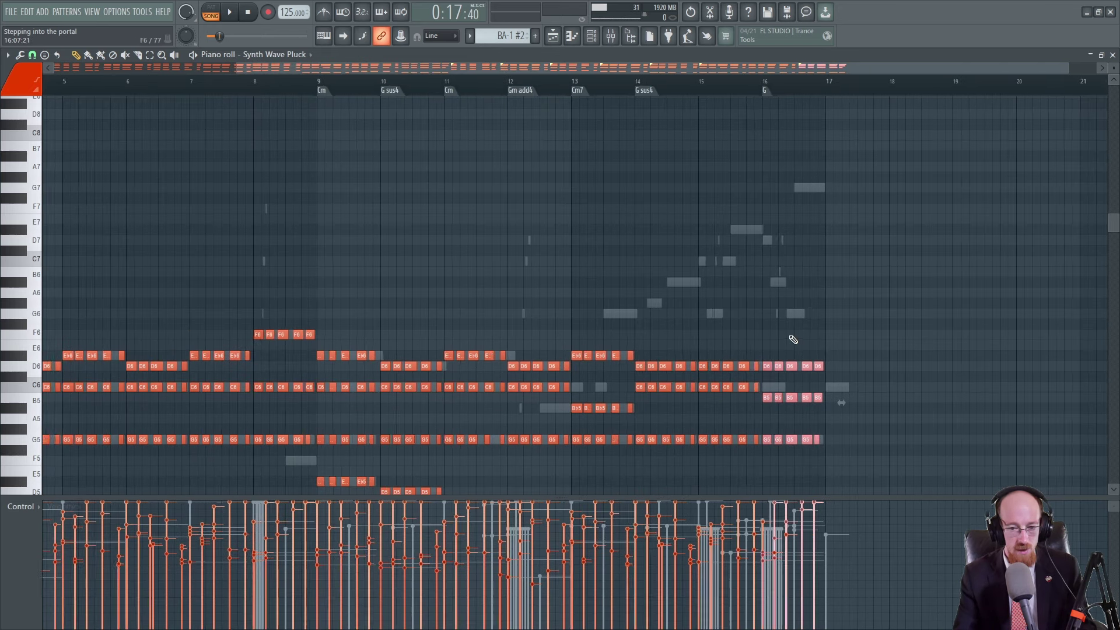
left_click_drag(780, 351, 849, 465)
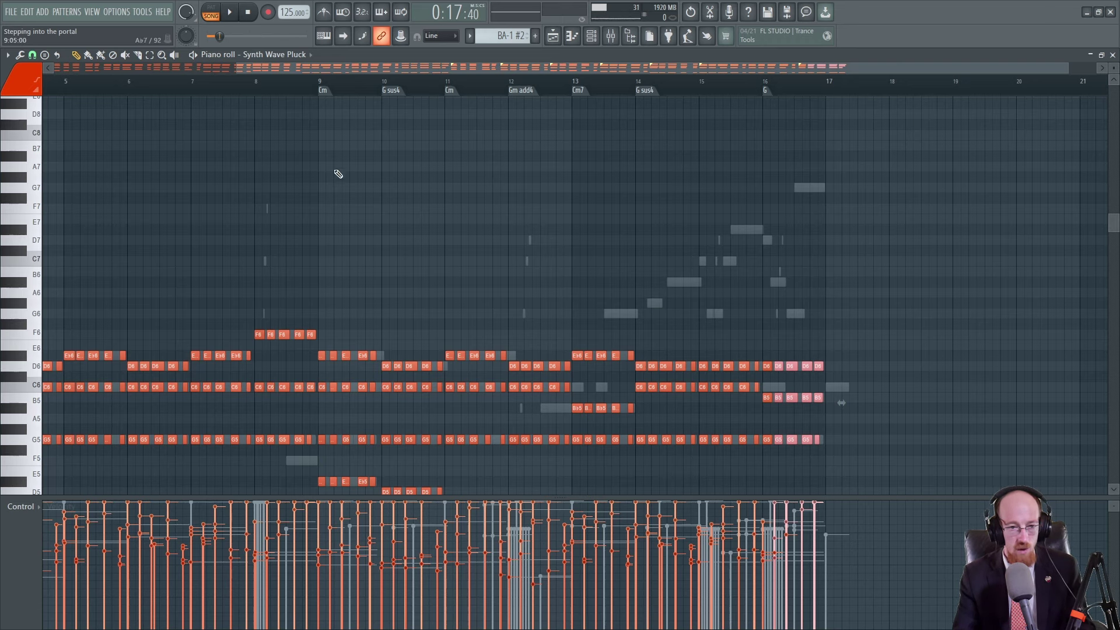
scroll(447, 243, "down", 3)
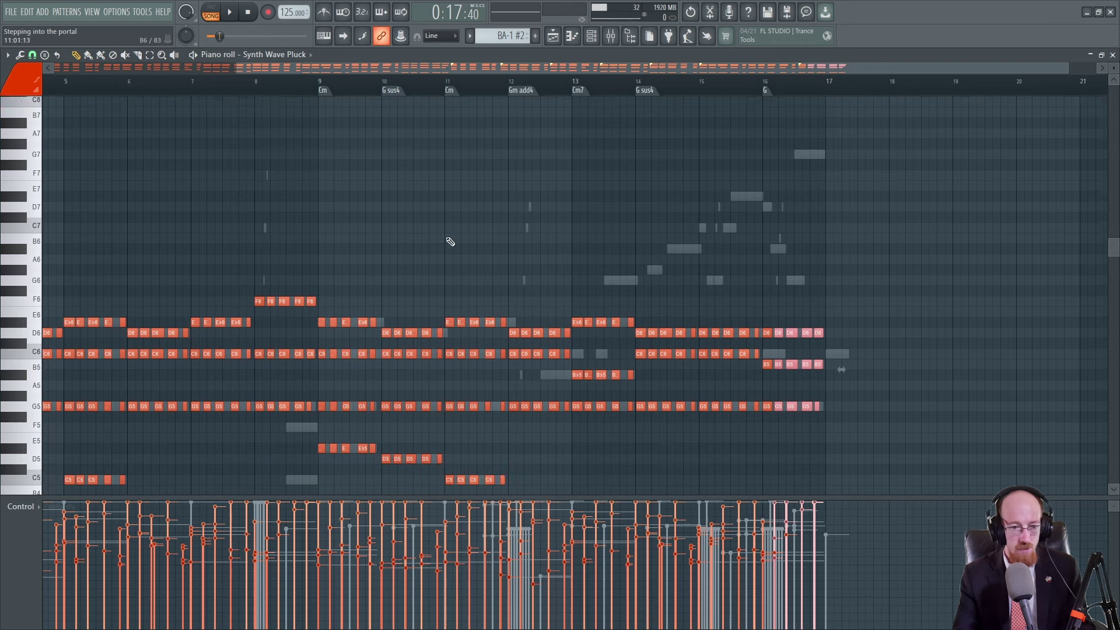
key("F7")
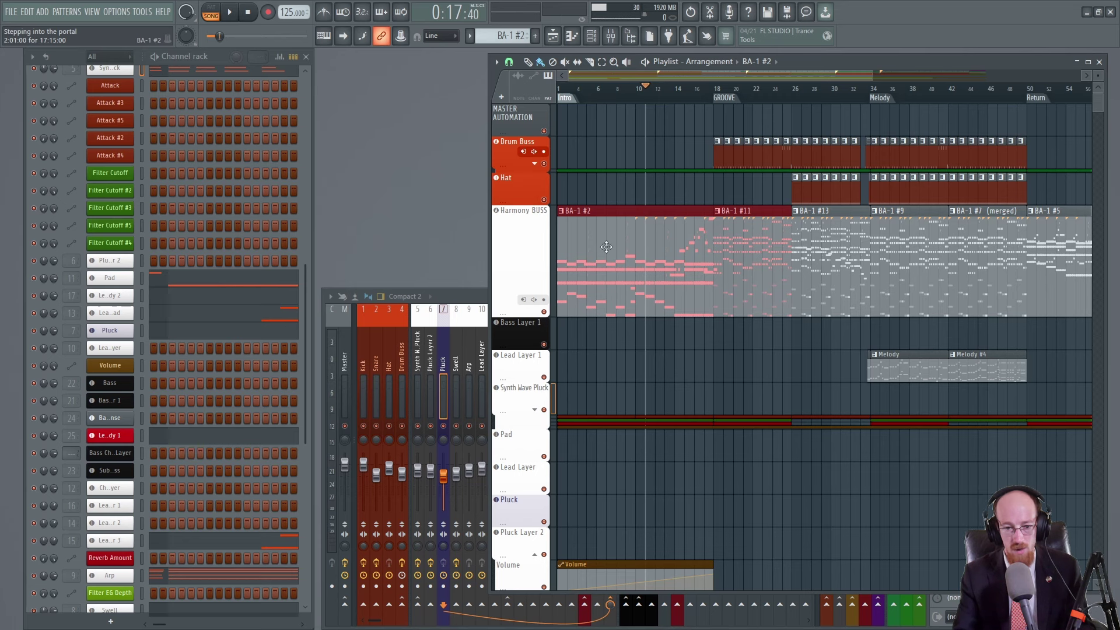
Step: Move the playhead to the GROOVE marker at bar 18 and make BA-1 #11 the active pattern
scroll(749, 235, "right", 3)
left_click(632, 89)
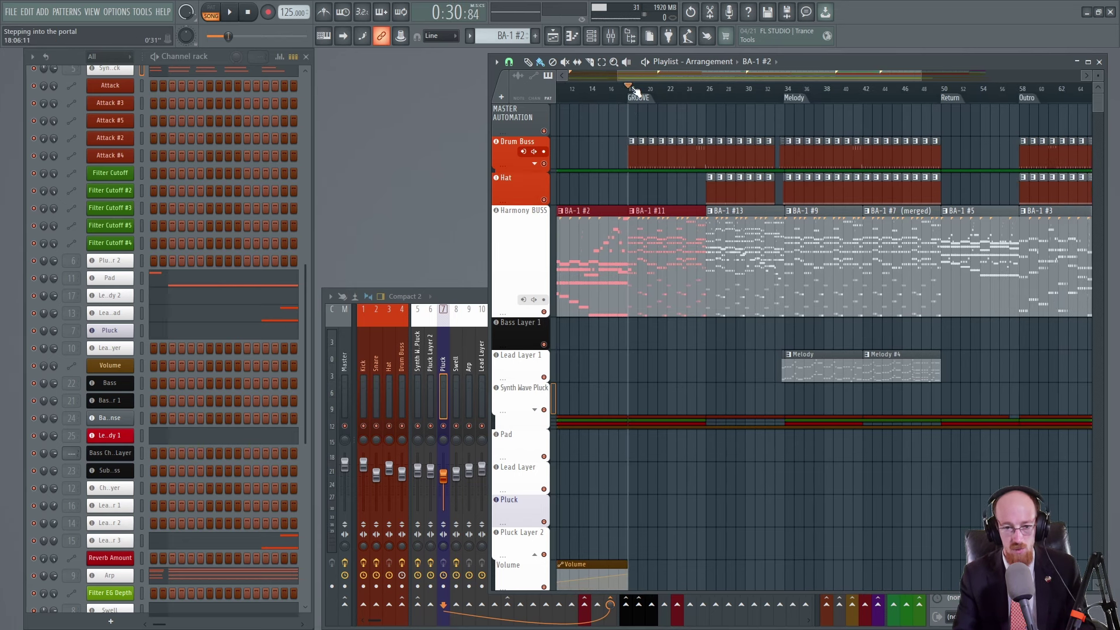
left_click(648, 272)
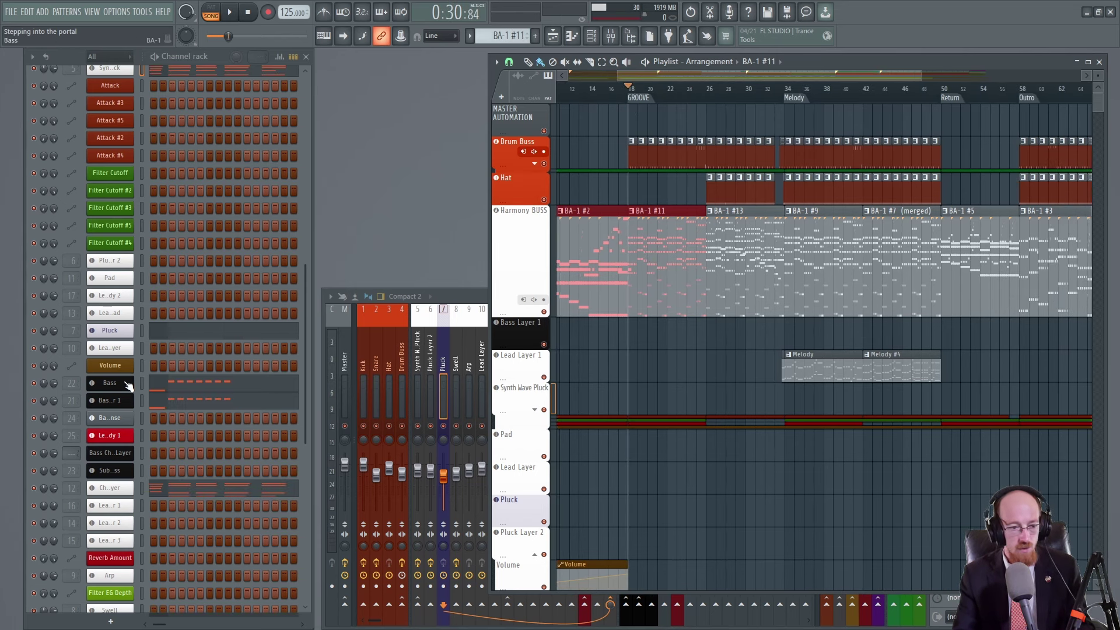
Step: Open the Bass channel's BA-1, audition it, and inspect its notes in the piano roll, previewing C4 before closing the roll
left_click(109, 383)
left_click_drag(509, 204, 594, 166)
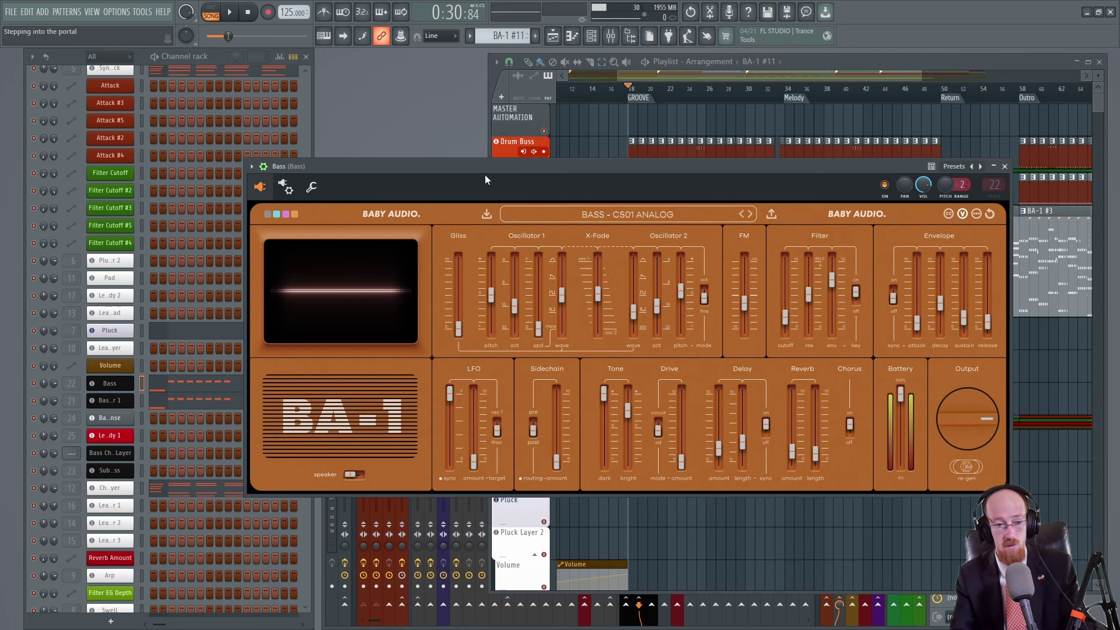
key("z")
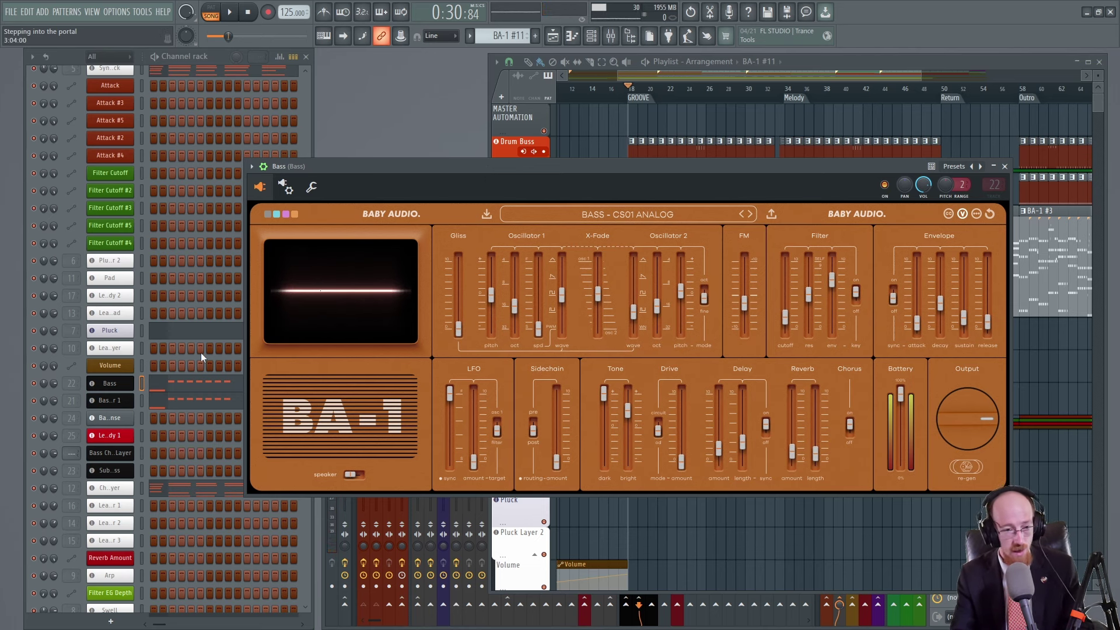
left_click(197, 385)
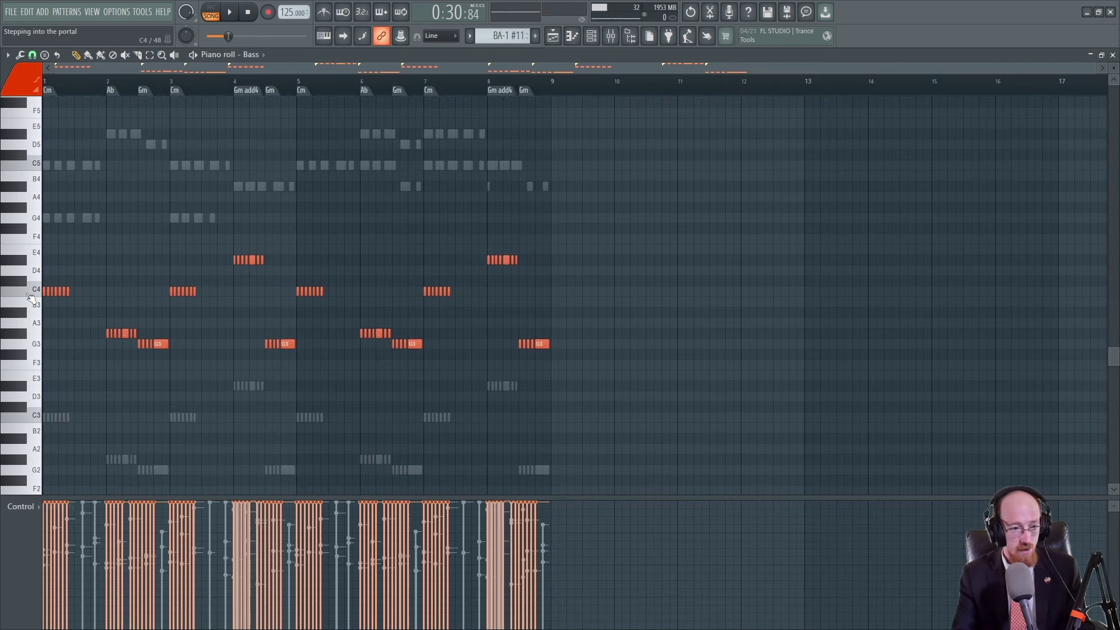
left_click(32, 292)
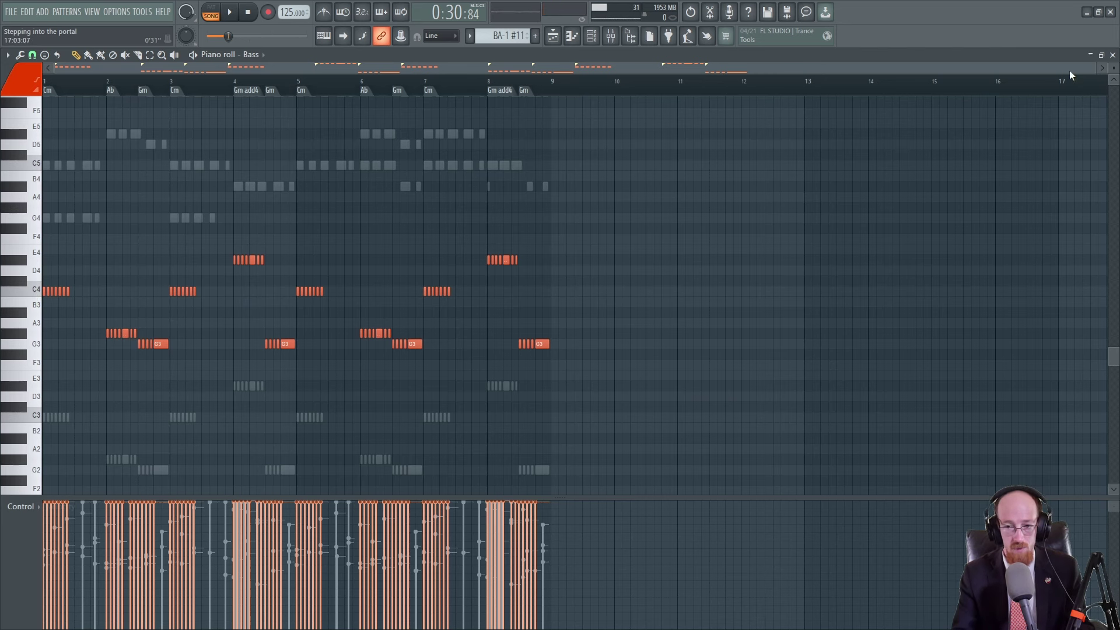
left_click(1112, 54)
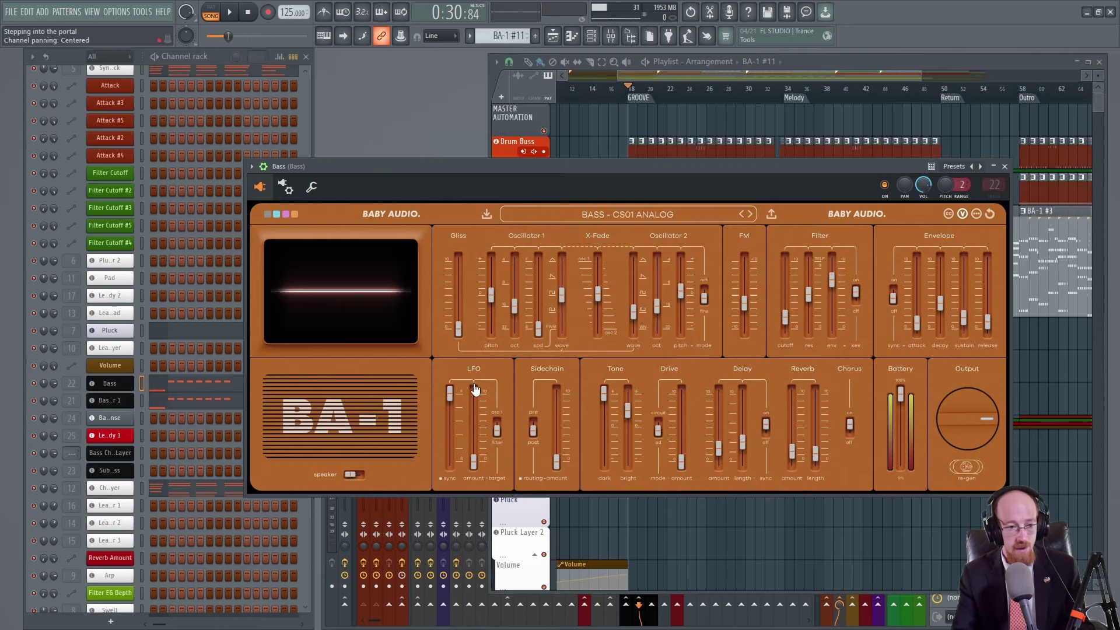
Step: Open Bass Layer 1's BA-1, inspect the layer's notes in the piano roll, preview C3, and close the roll
left_click(110, 400)
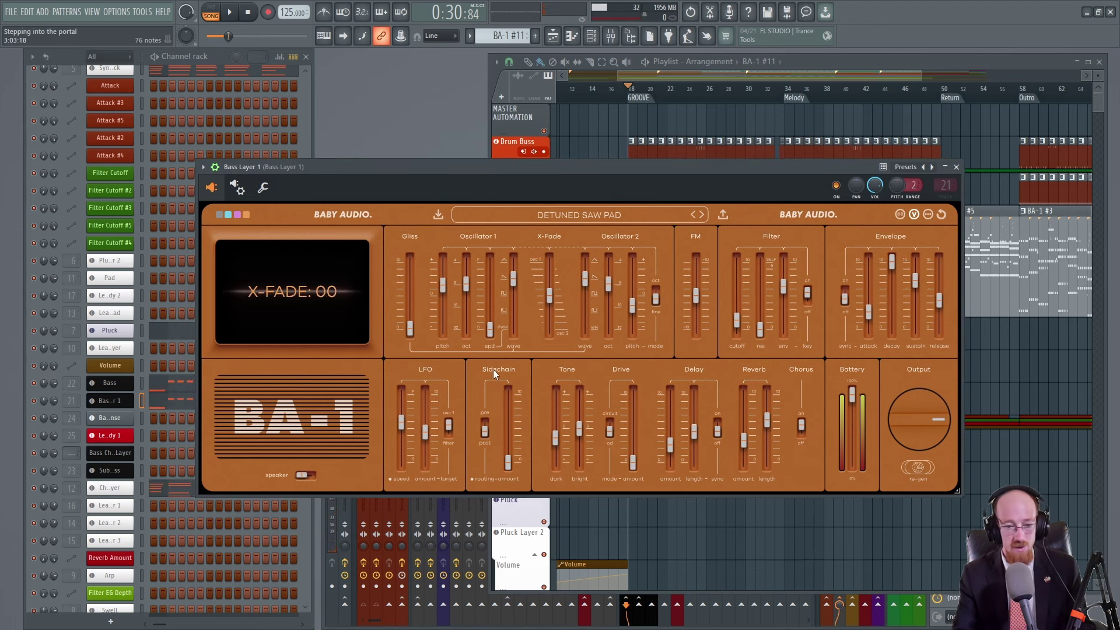
left_click(174, 406)
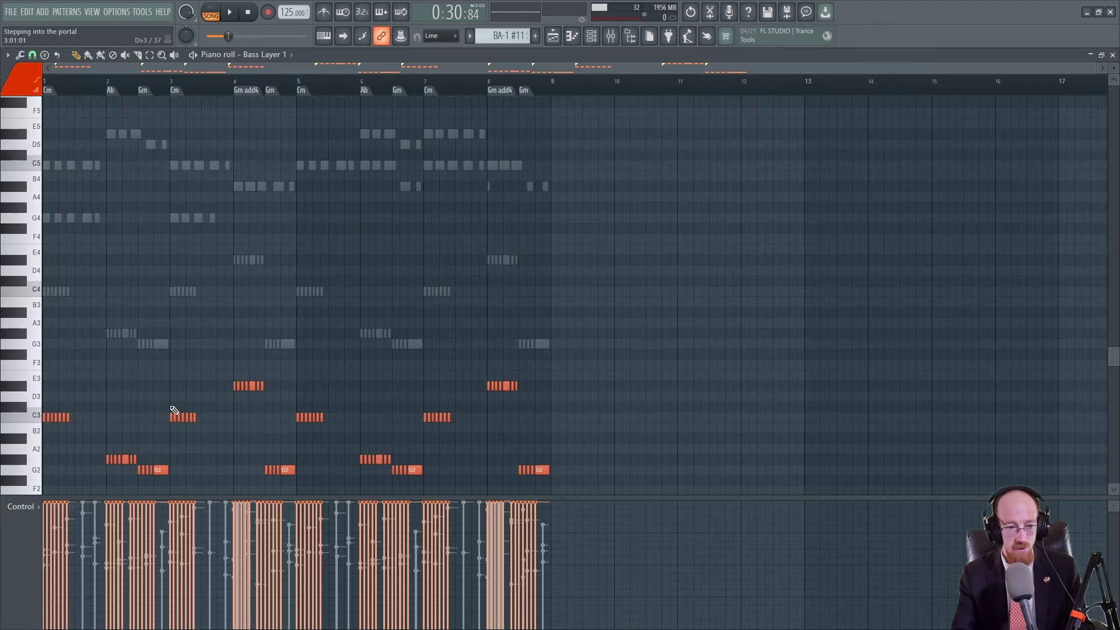
left_click(35, 416)
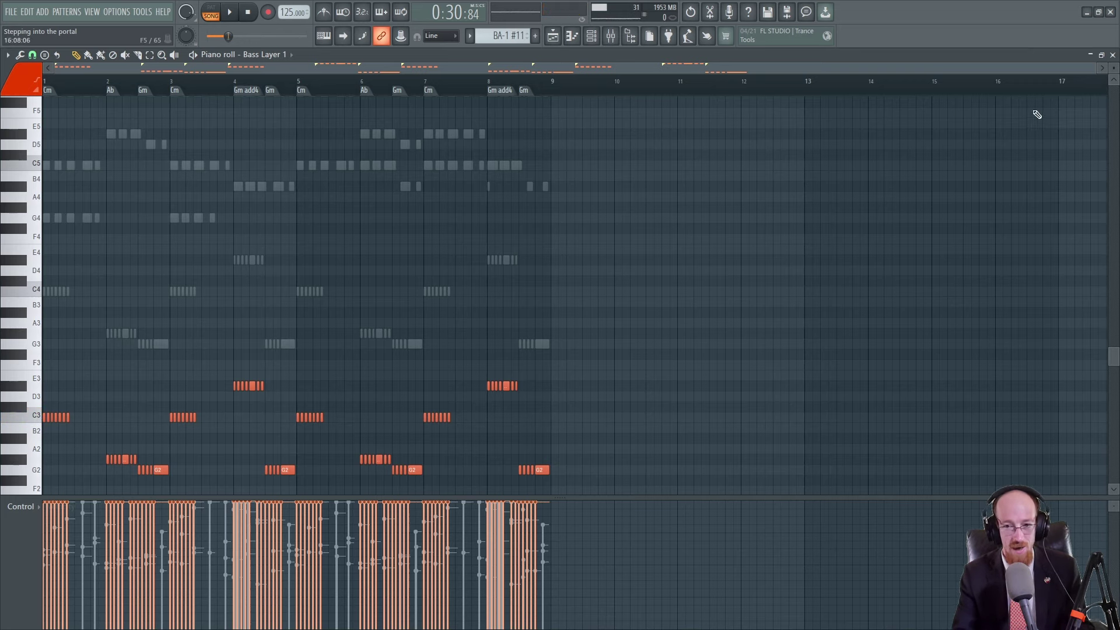
left_click(1112, 56)
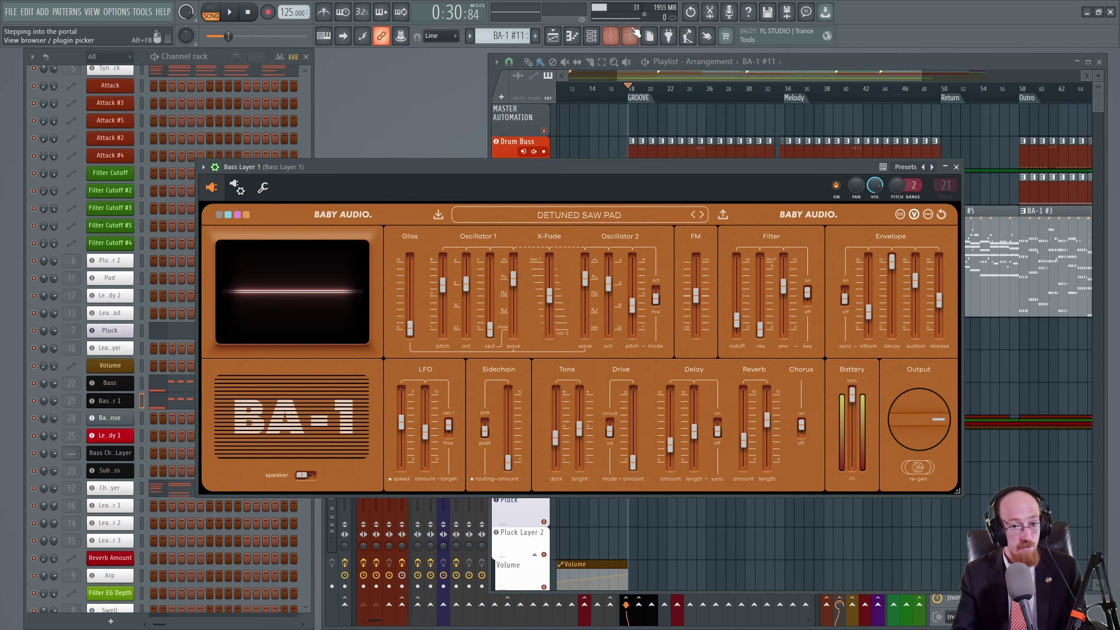
Step: Open the first Fruity Limiter on the Bass Layer 1 mixer track, and return to BA-1 to inspect its Sidechain section
left_click(610, 35)
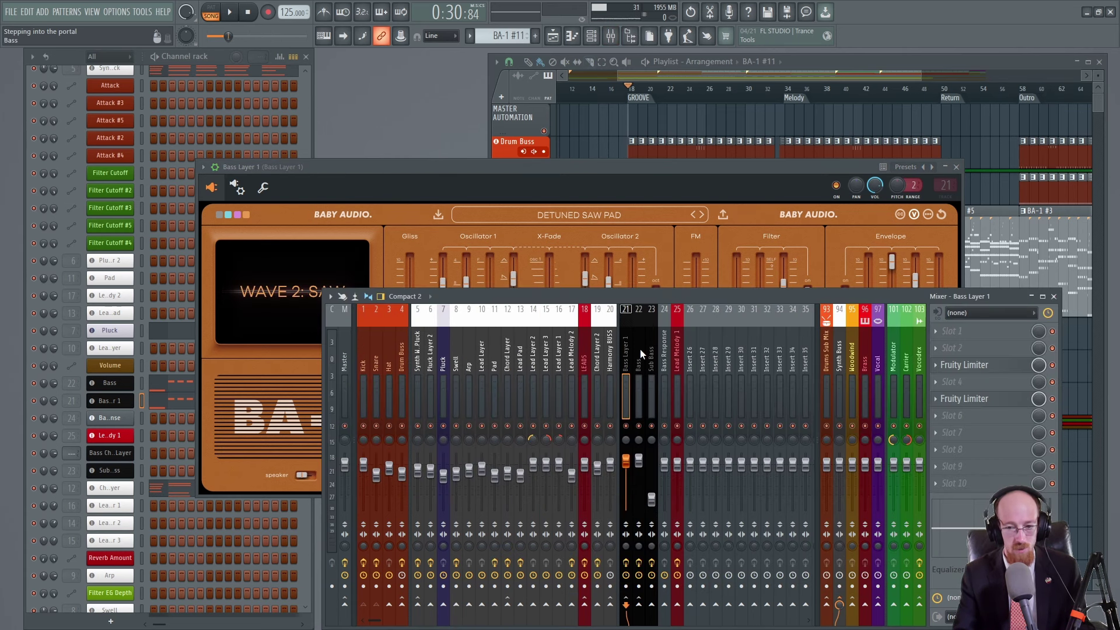
left_click(963, 365)
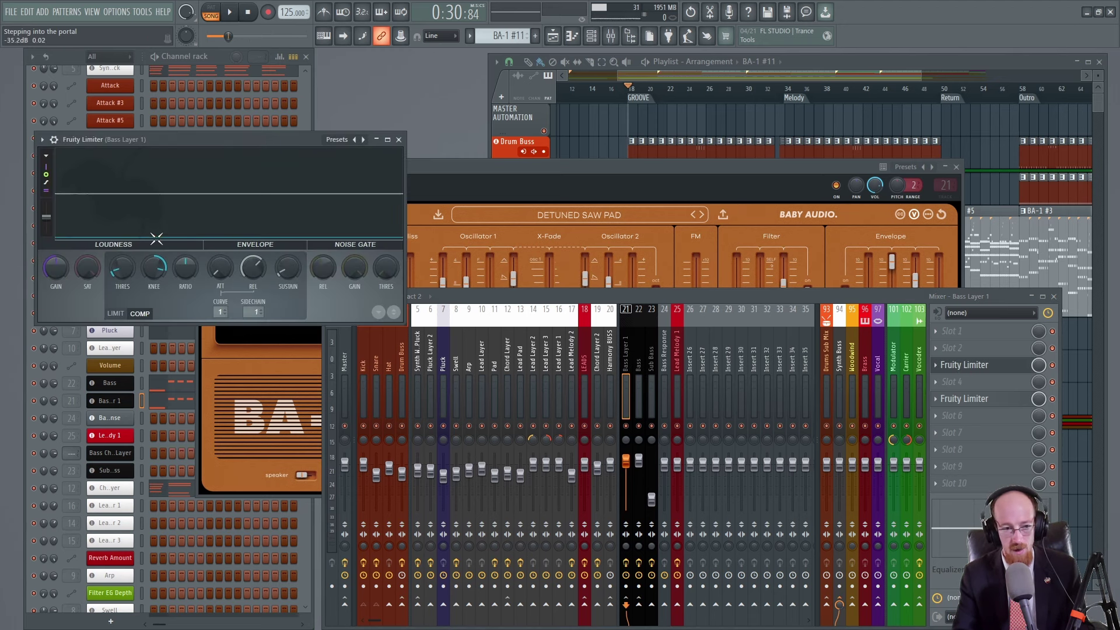
left_click(610, 177)
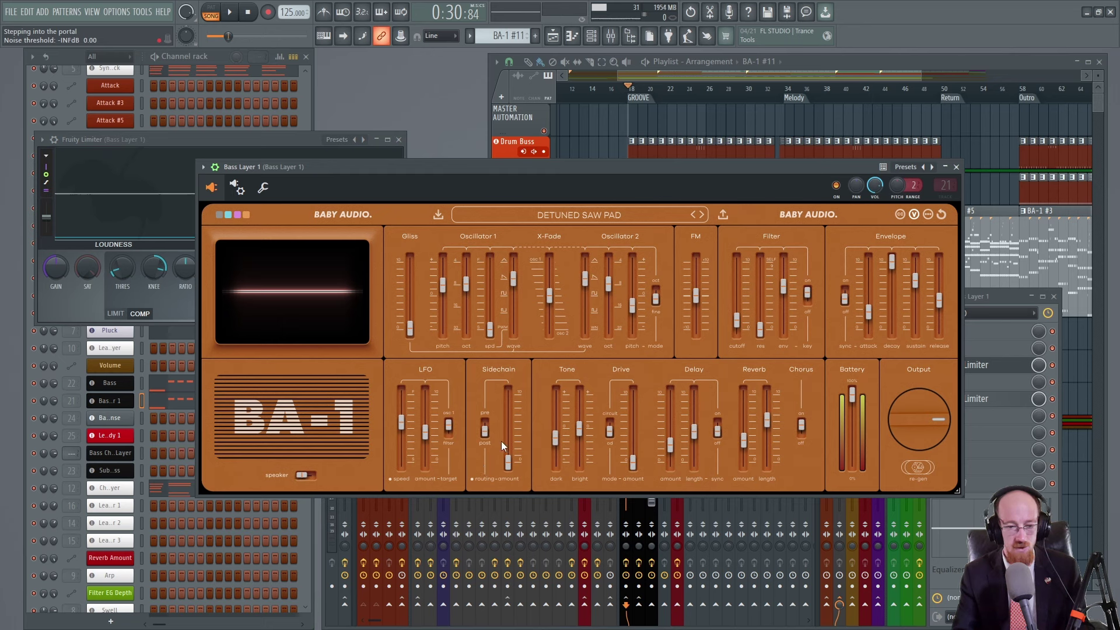
mouse_move(509, 464)
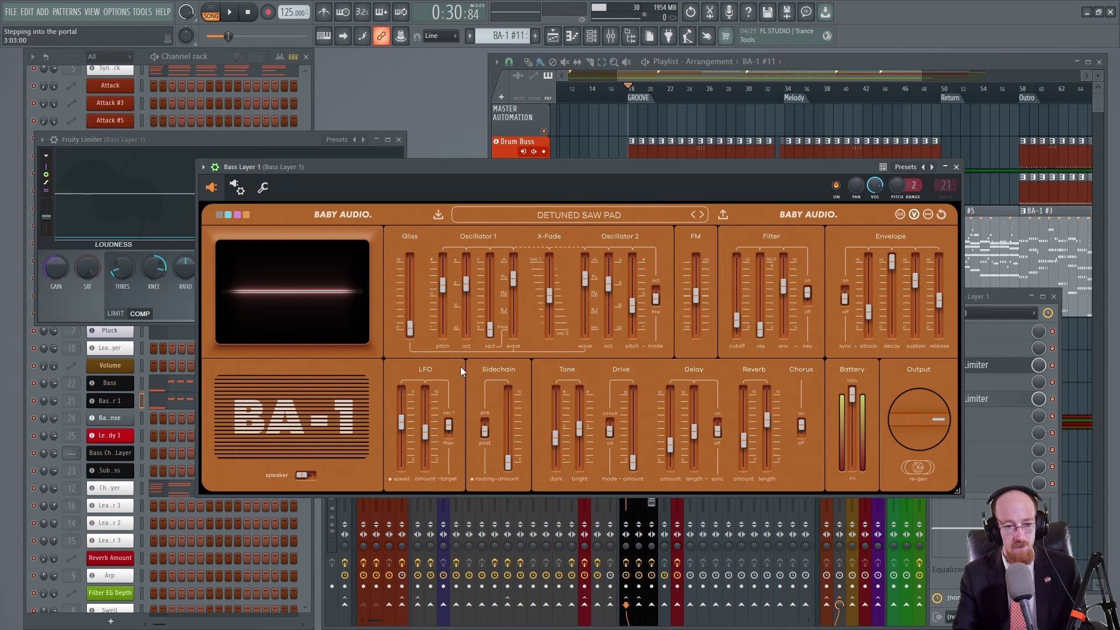
Step: Look through Bass Layer 1's plugin wrapper settings, processing, troubleshooting and miscellaneous channel options, and return to the BA-1 interface
left_click(237, 187)
left_click(263, 186)
left_click(243, 190)
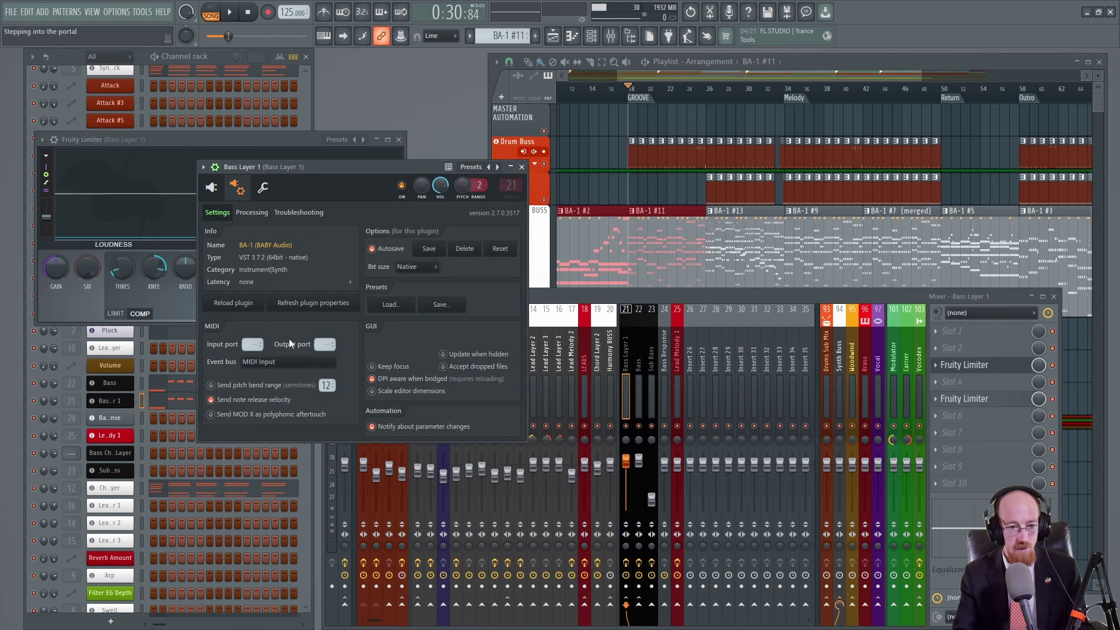
left_click(263, 187)
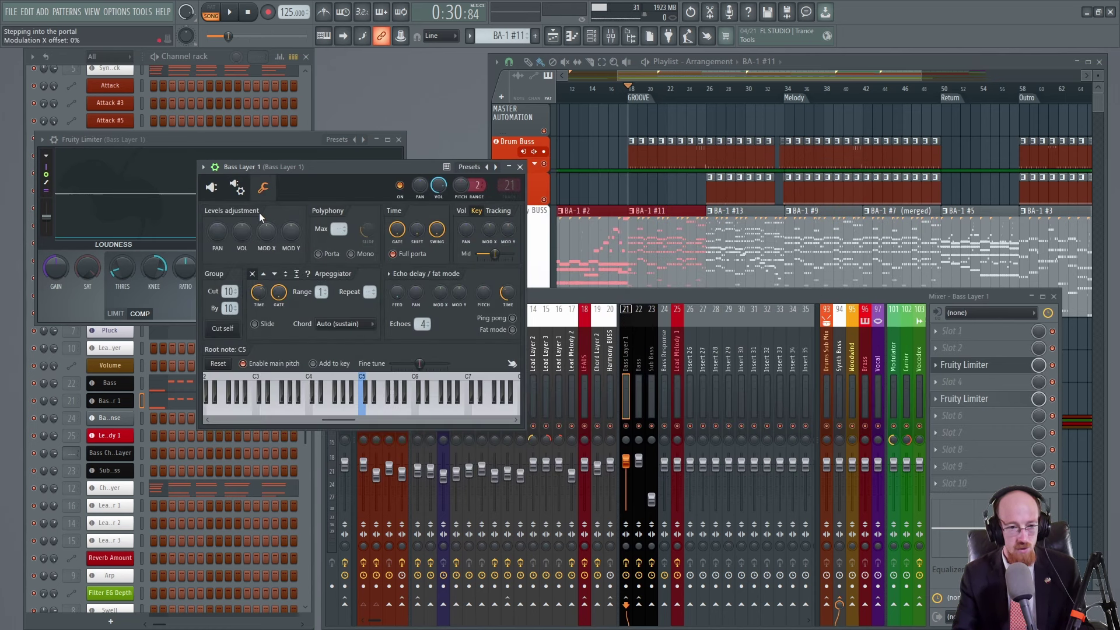
left_click(237, 186)
left_click(251, 212)
left_click(299, 212)
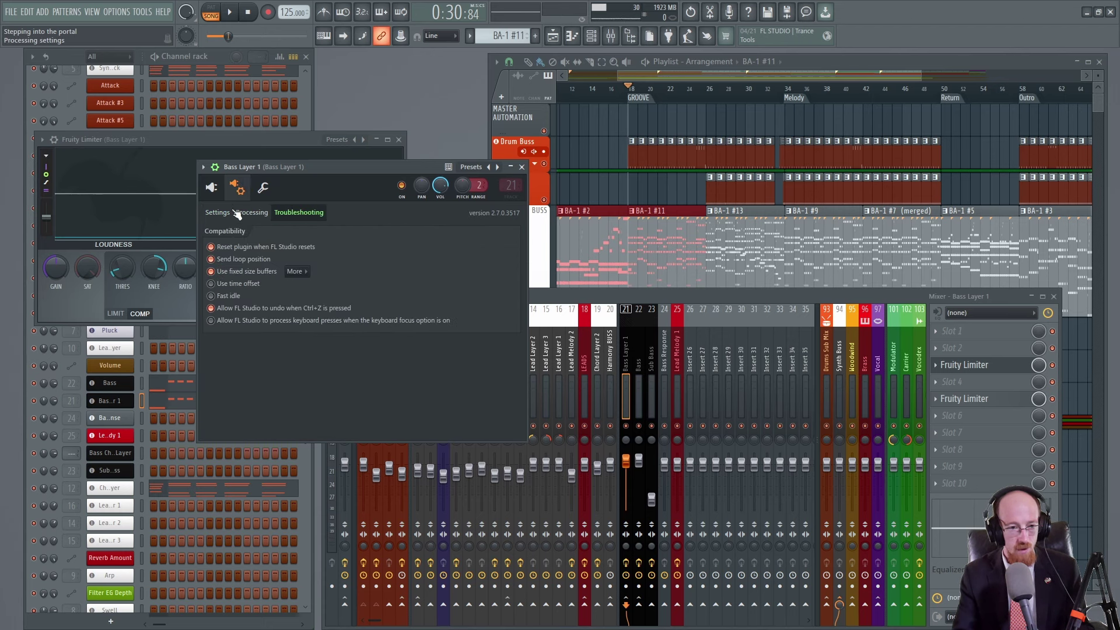
left_click(251, 212)
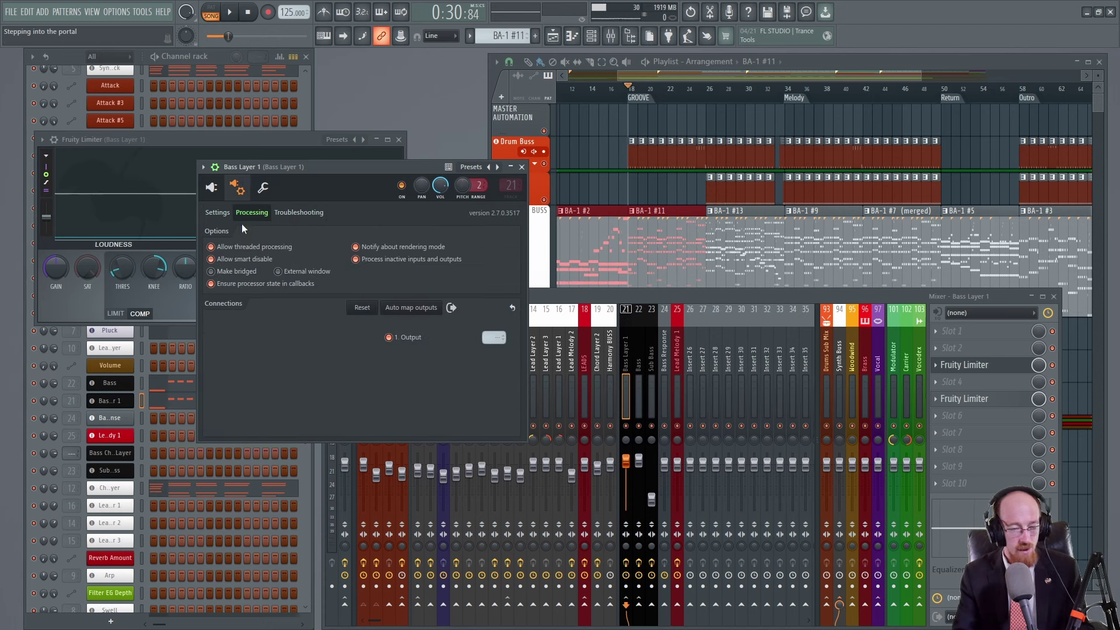
left_click(217, 212)
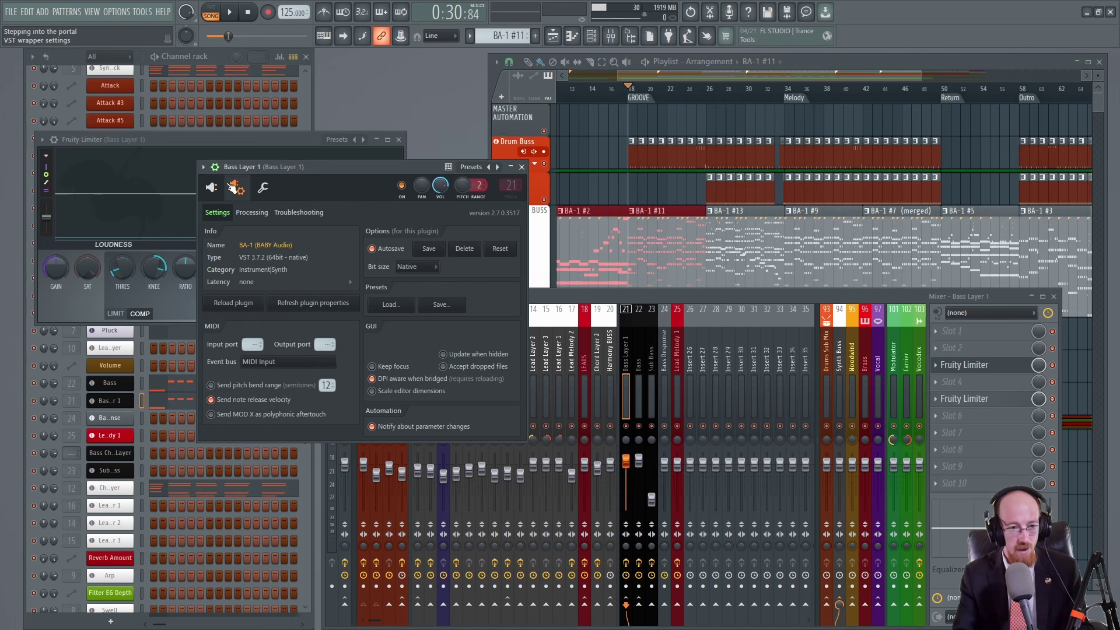
left_click(234, 186)
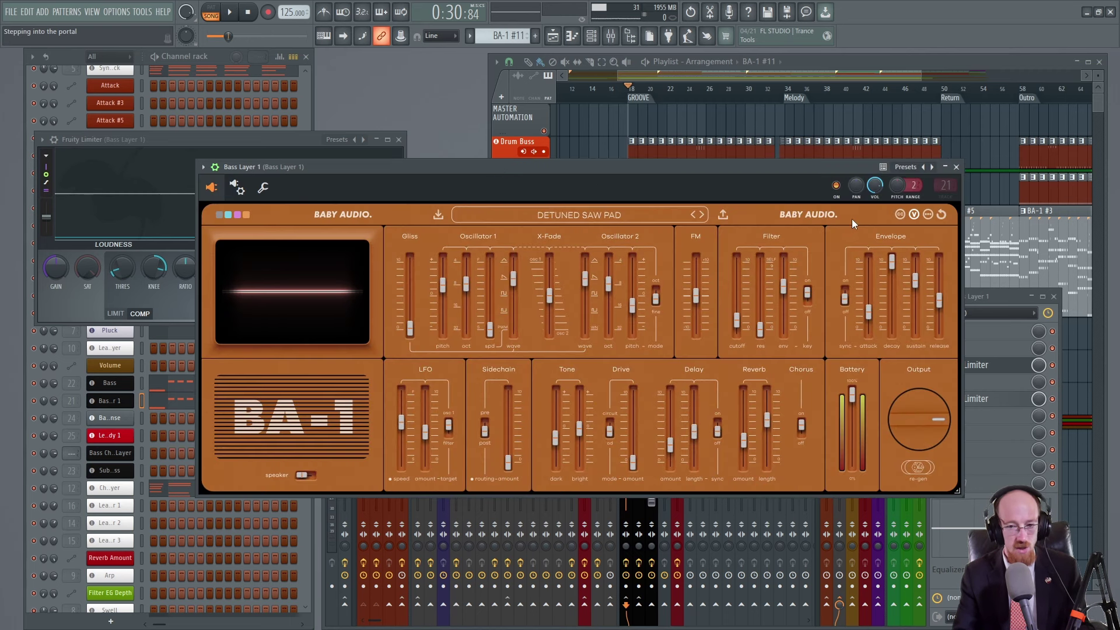
Step: Close Bass Layer 1's BA-1, examine the first Fruity Limiter's compressor and sidechain settings, and close the limiter
left_click(957, 168)
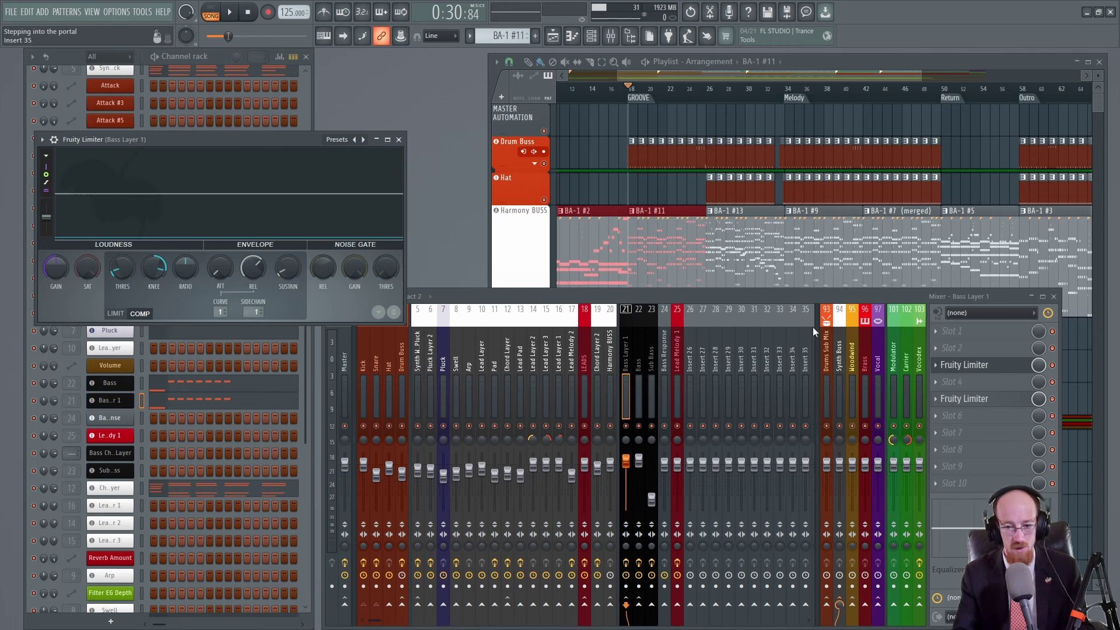
left_click(963, 365)
left_click(963, 364)
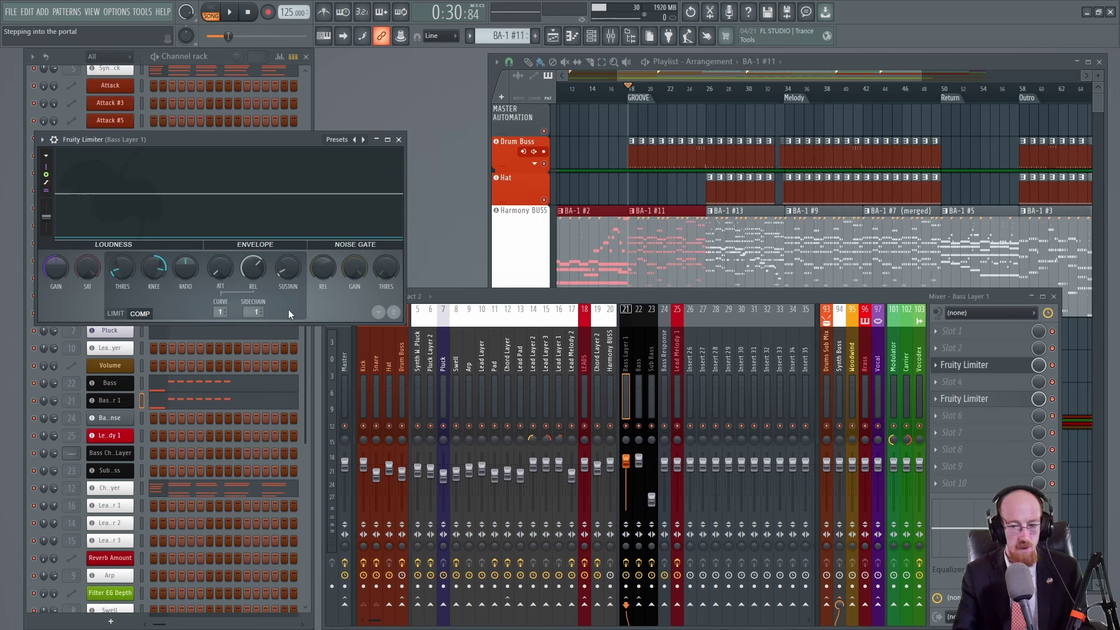
left_click(995, 365)
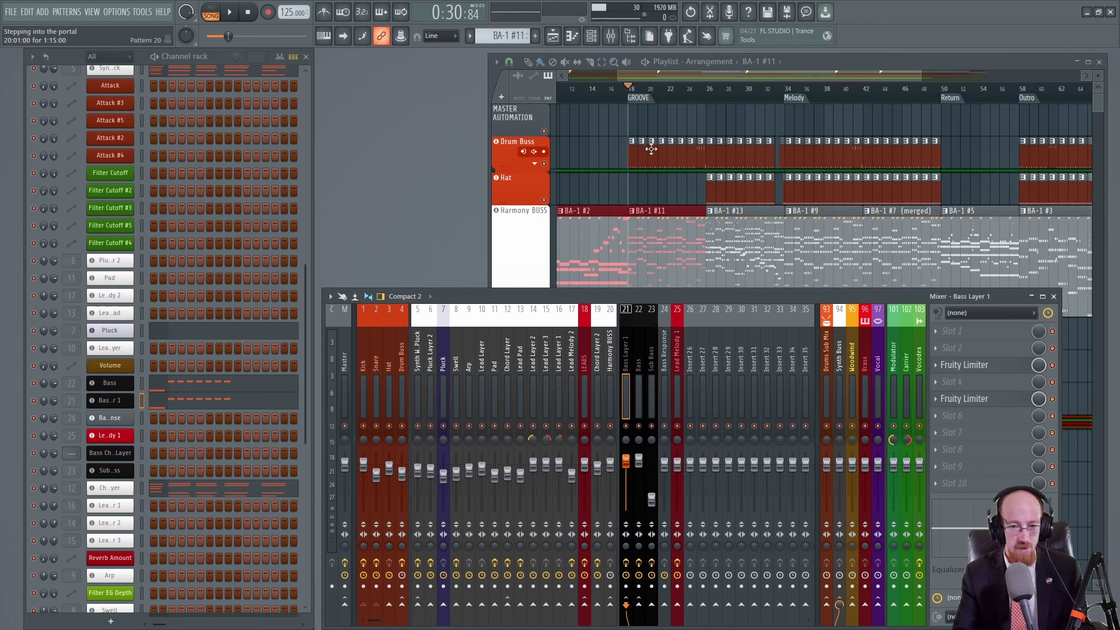
Step: Make the Drum Buss pattern Pattern 20 active, switch to pattern mode, and play it briefly
left_click(634, 160)
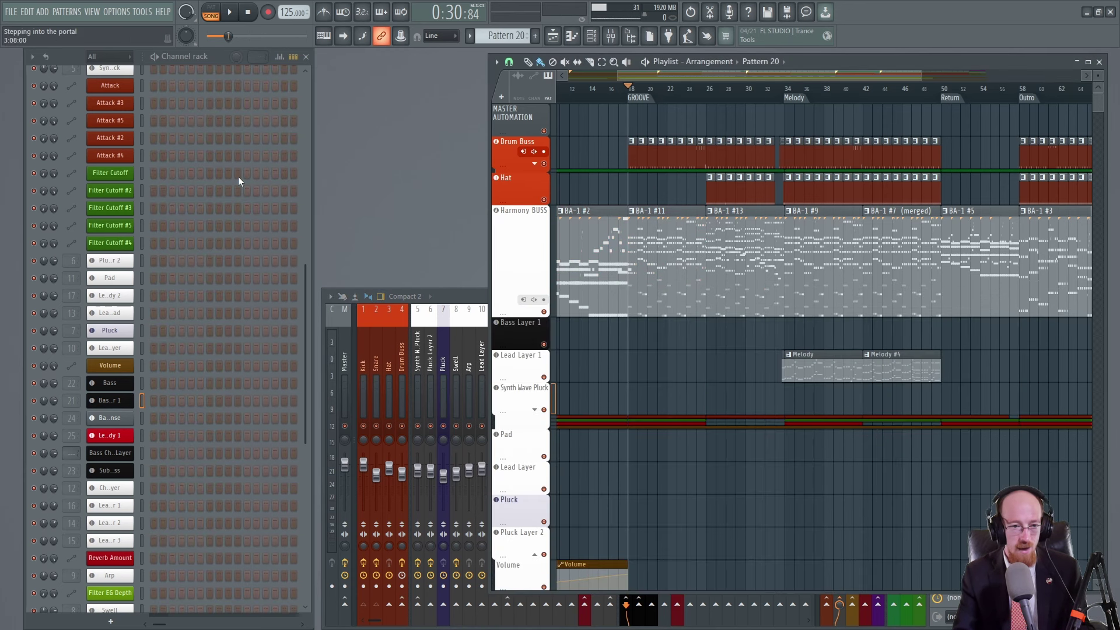
scroll(237, 176, "up", 5)
left_click(211, 8)
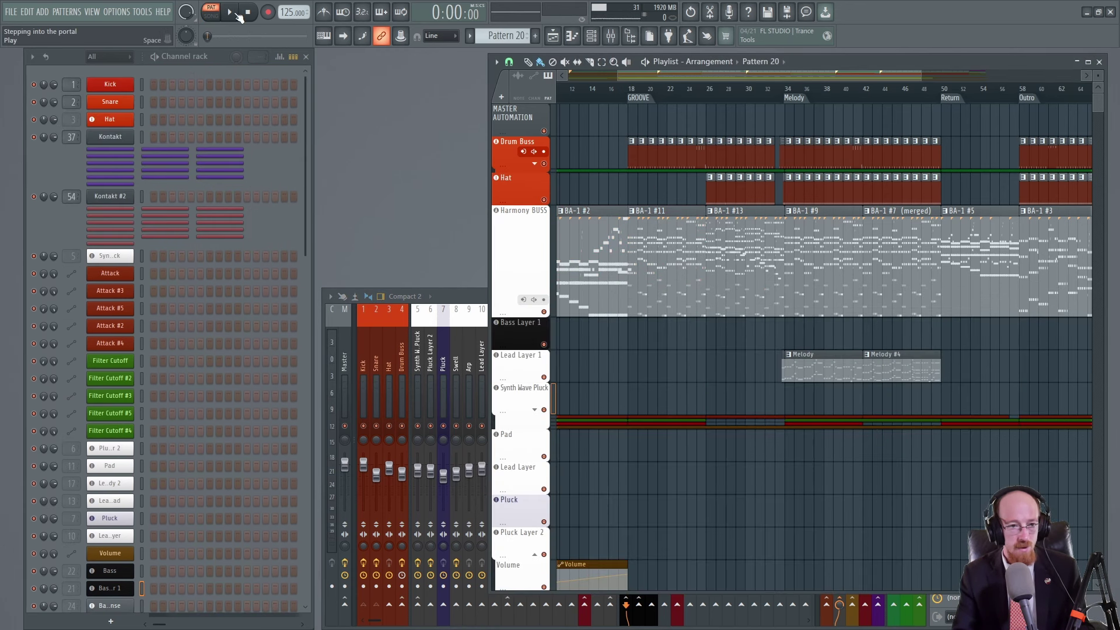
left_click(230, 12)
left_click(230, 12)
Step: View the L2 limiter on the Master track, close it, and select the Bass Layer 1 mixer track
left_click(957, 398)
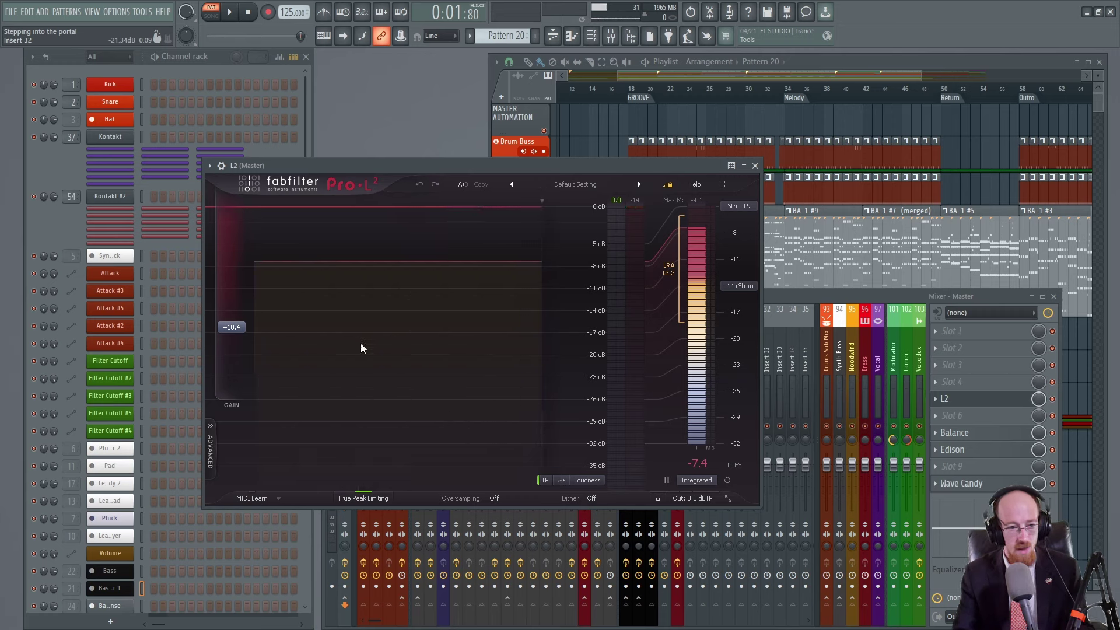
left_click(755, 166)
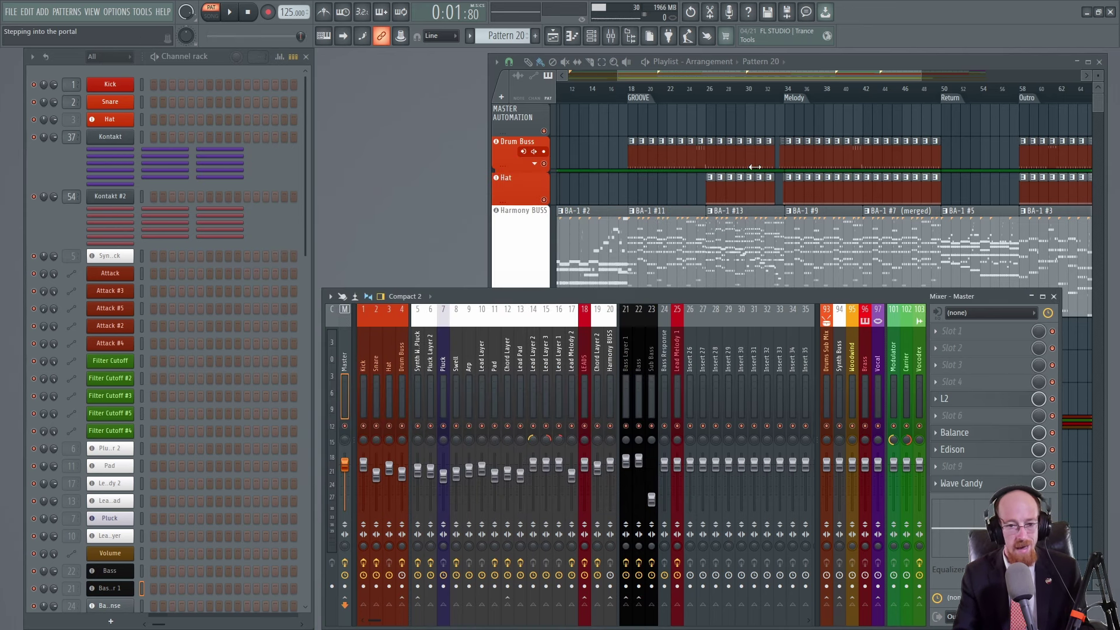
left_click(629, 362)
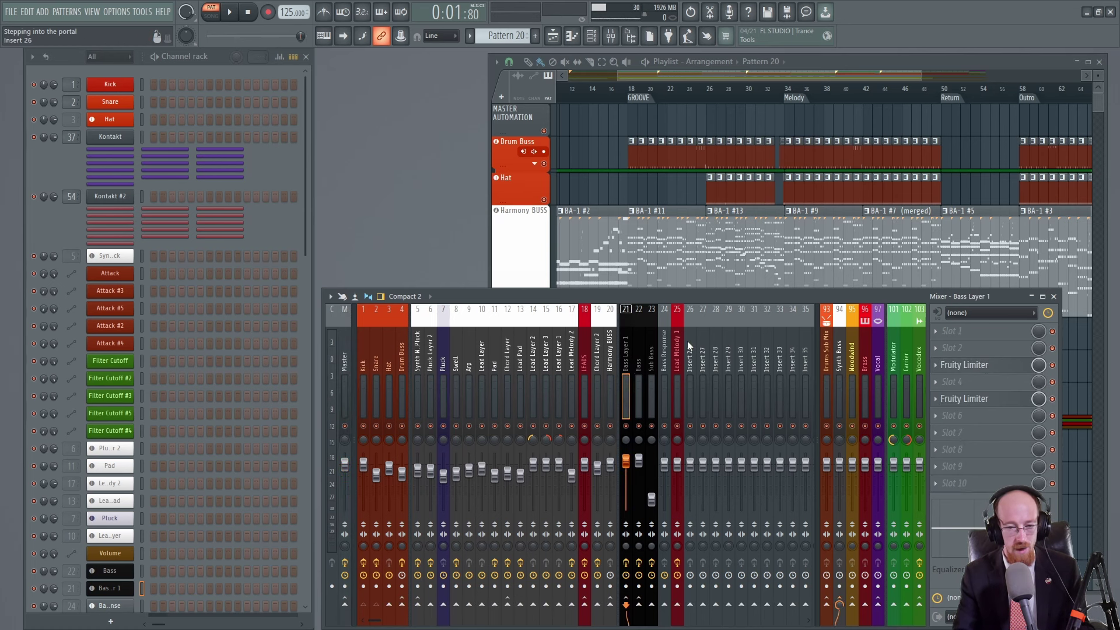
Step: Make BA-1 #11 the active pattern, return to song mode, and place the playhead just before the GROOVE marker
left_click(642, 218)
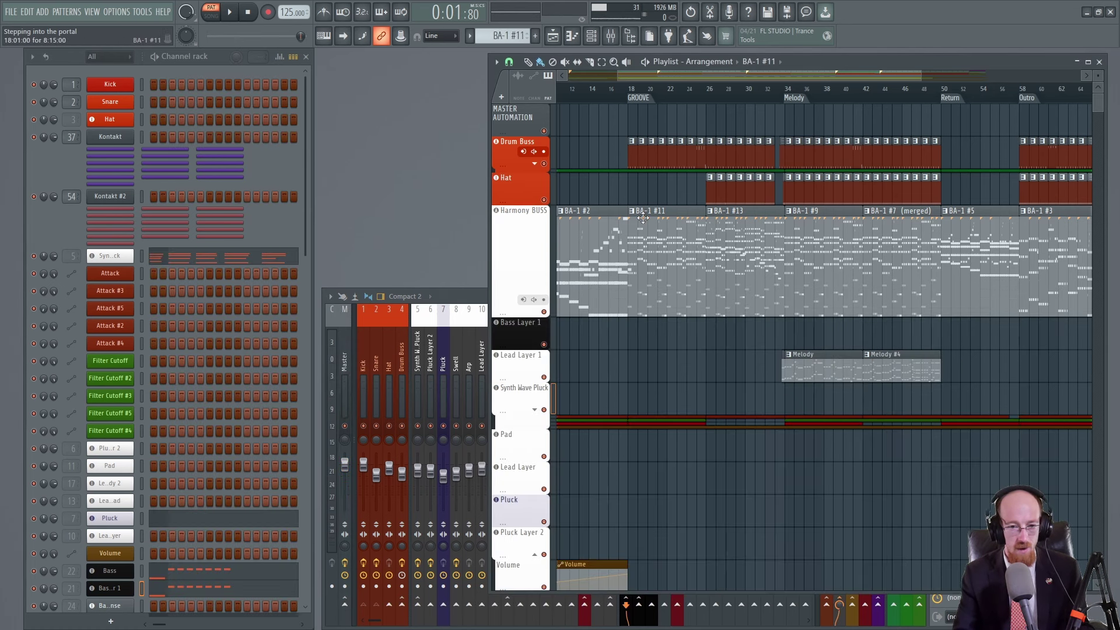
left_click(630, 89)
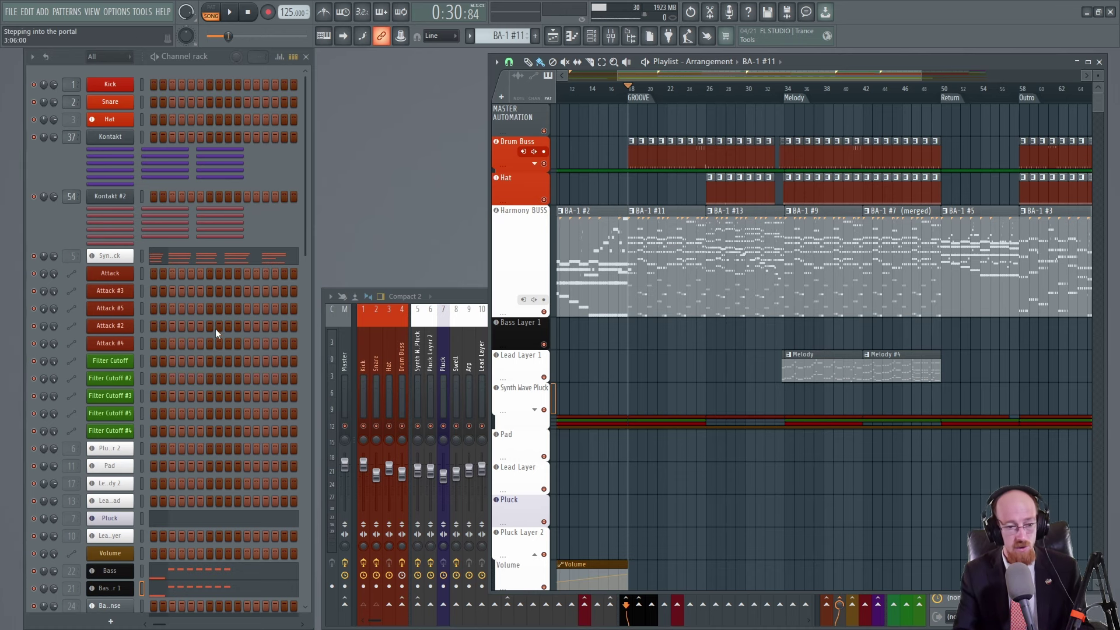
scroll(215, 328, "down", 5)
left_click(619, 93)
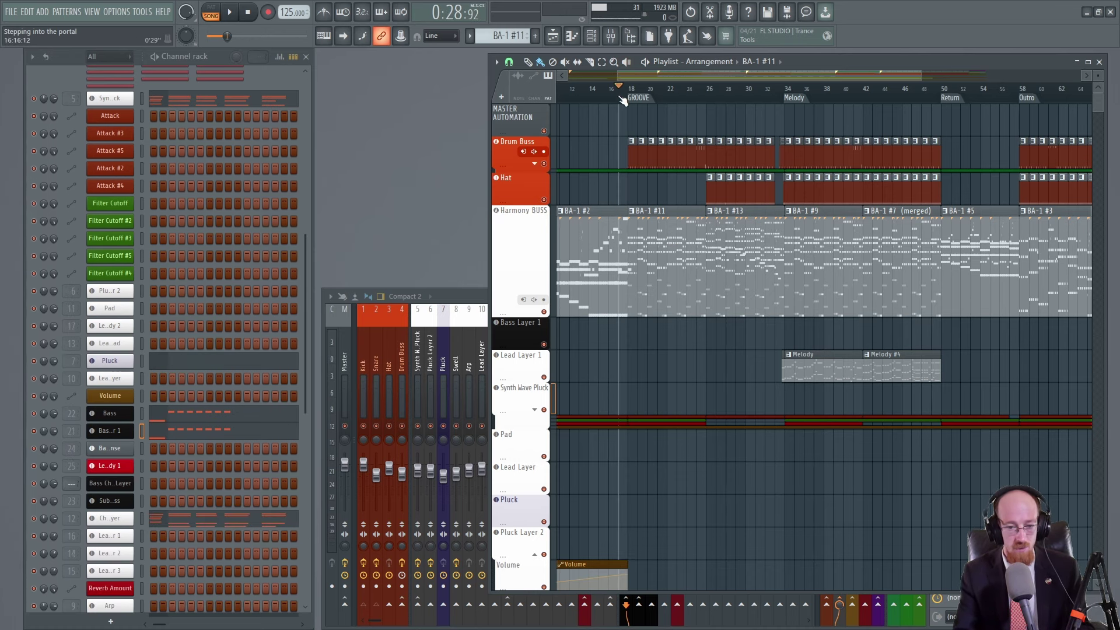
Step: Inspect the Arp's Filter EG Depth automation clip around the GROOVE marker, and play the transition into the Groove section
scroll(642, 385, "down", 8)
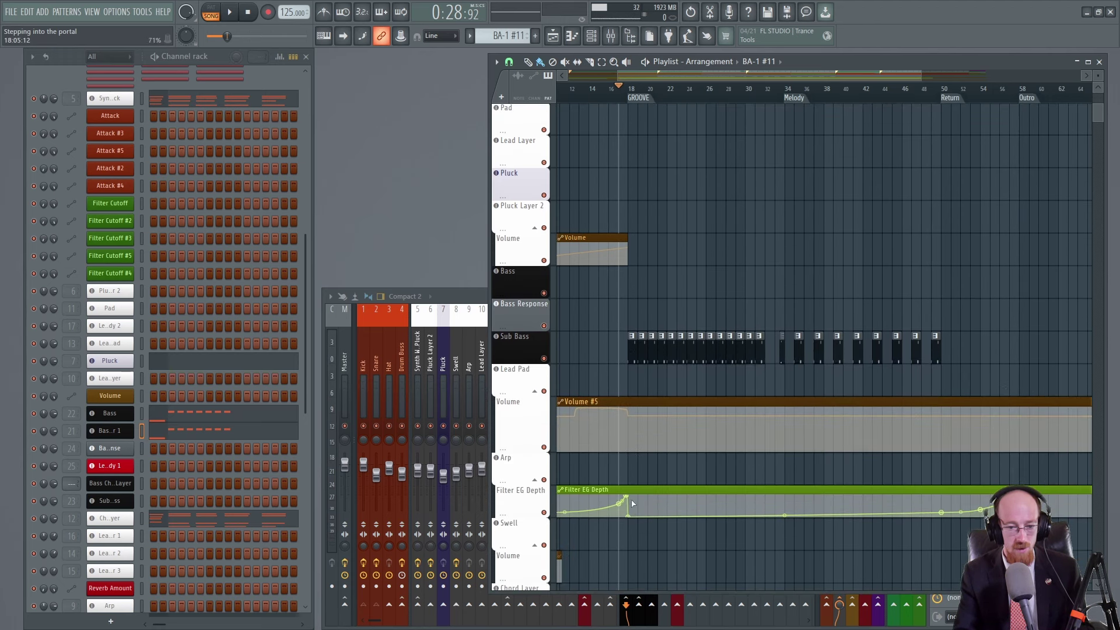
left_click(591, 491)
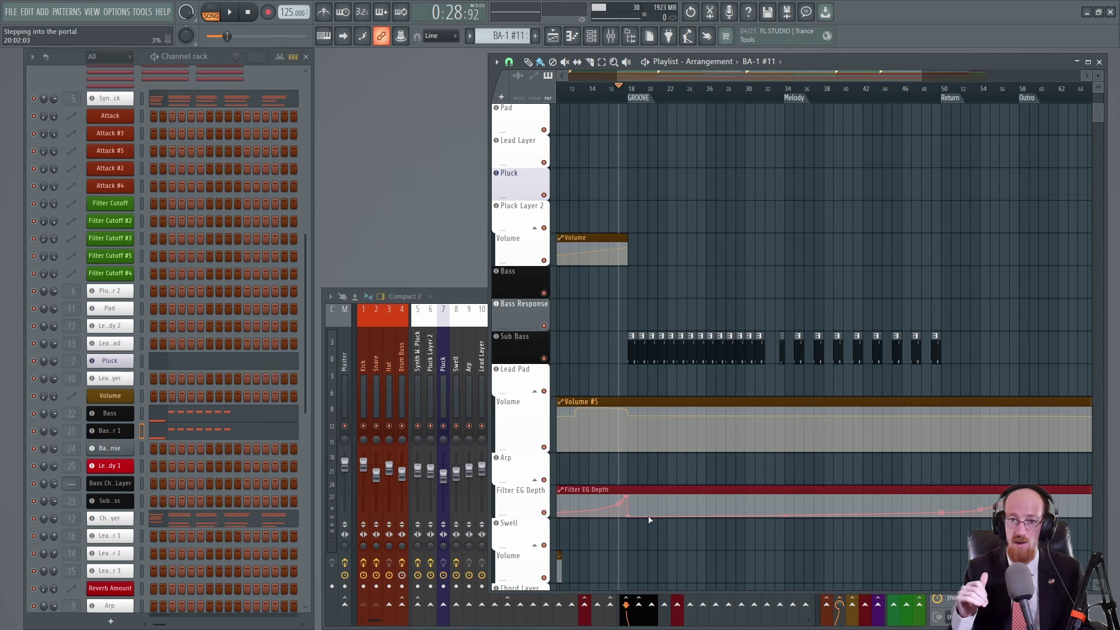
scroll(699, 263, "up", 8)
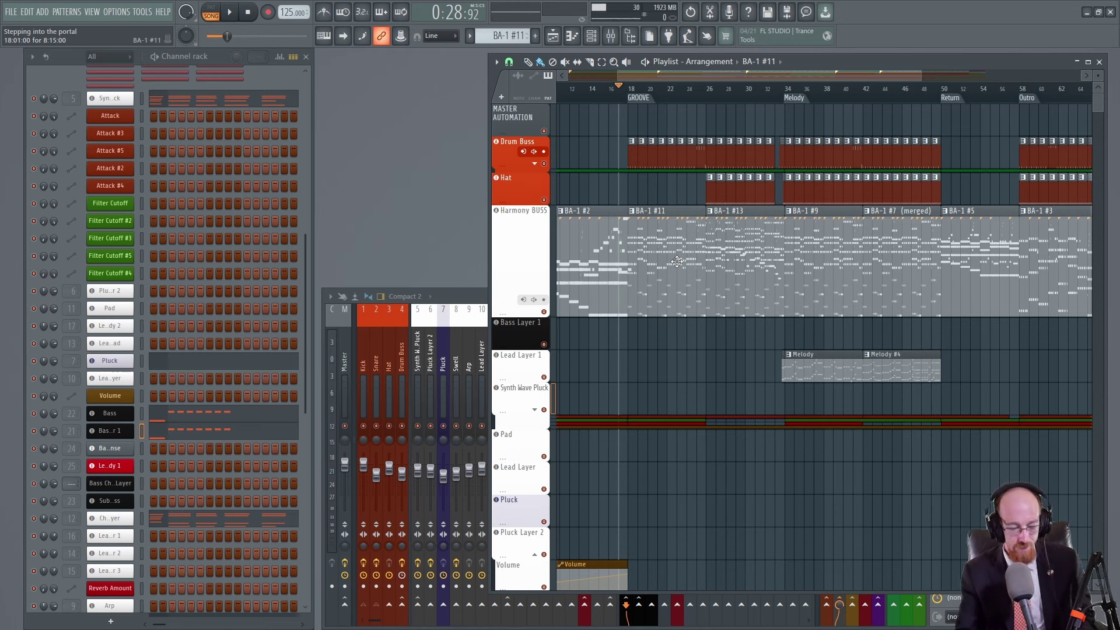
key("space")
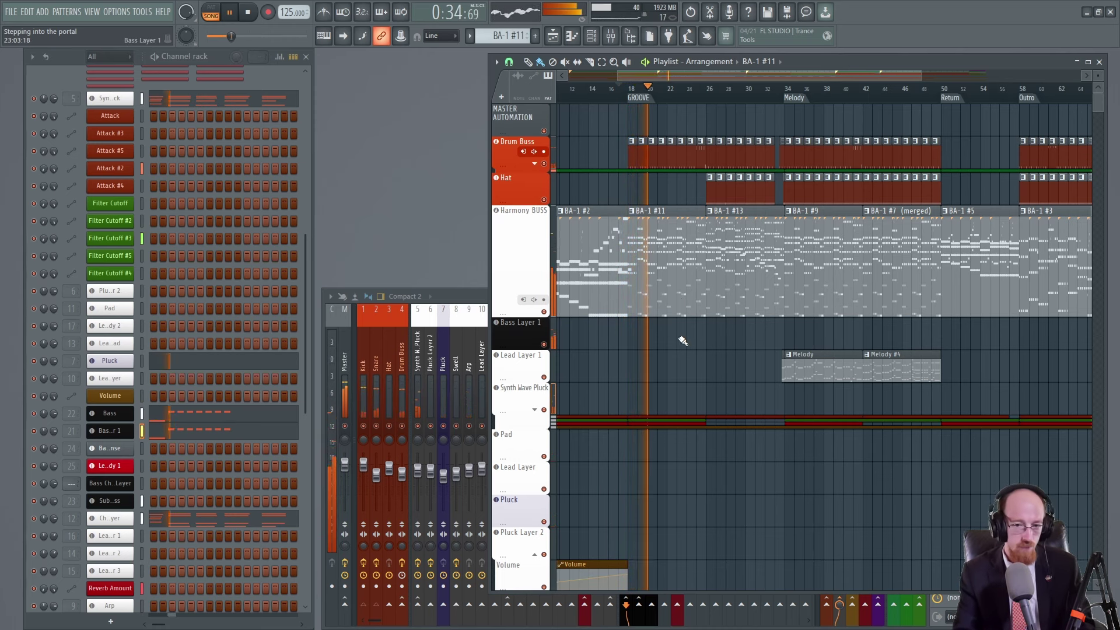
key("space")
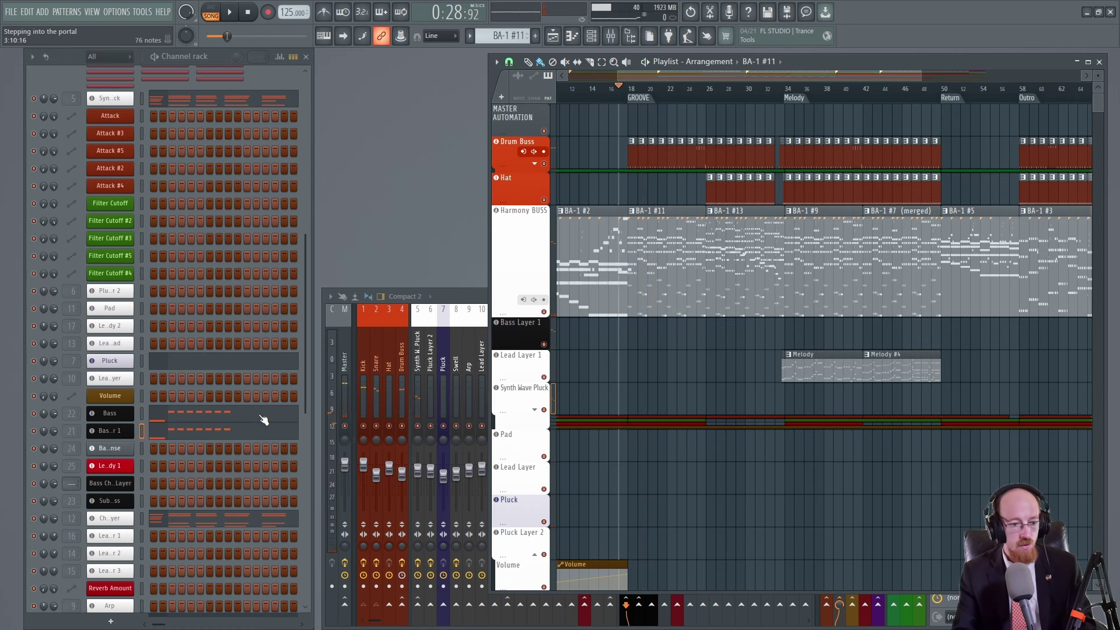
Step: Open the Chord Layer channel's BA-1 plugin, move its window clear of the channel names, and audition the patch
left_click(110, 518)
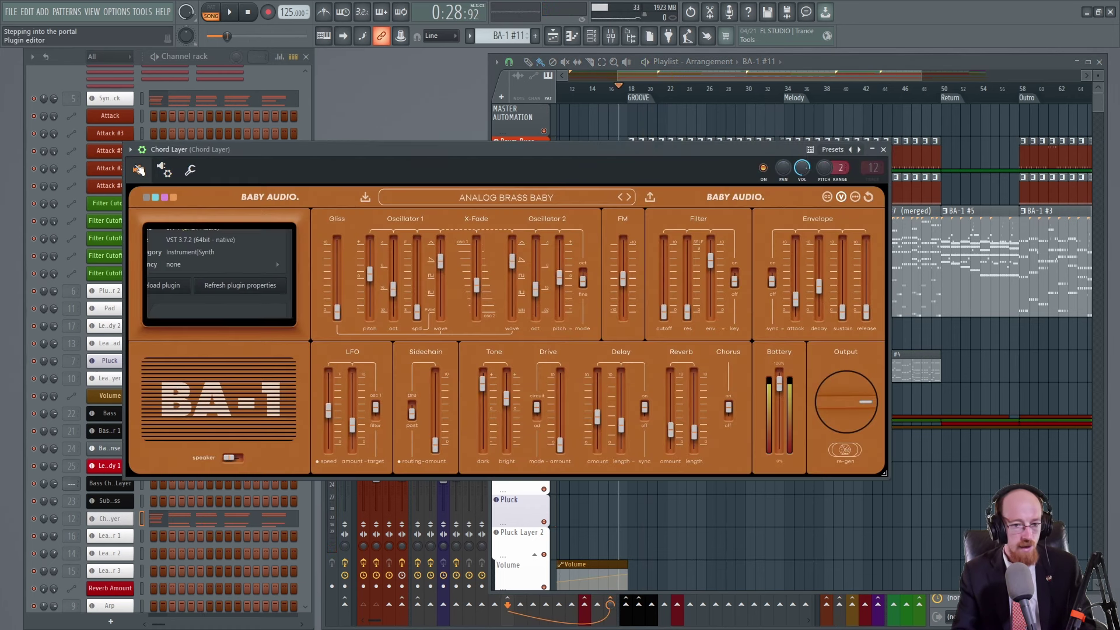
left_click_drag(457, 152, 559, 143)
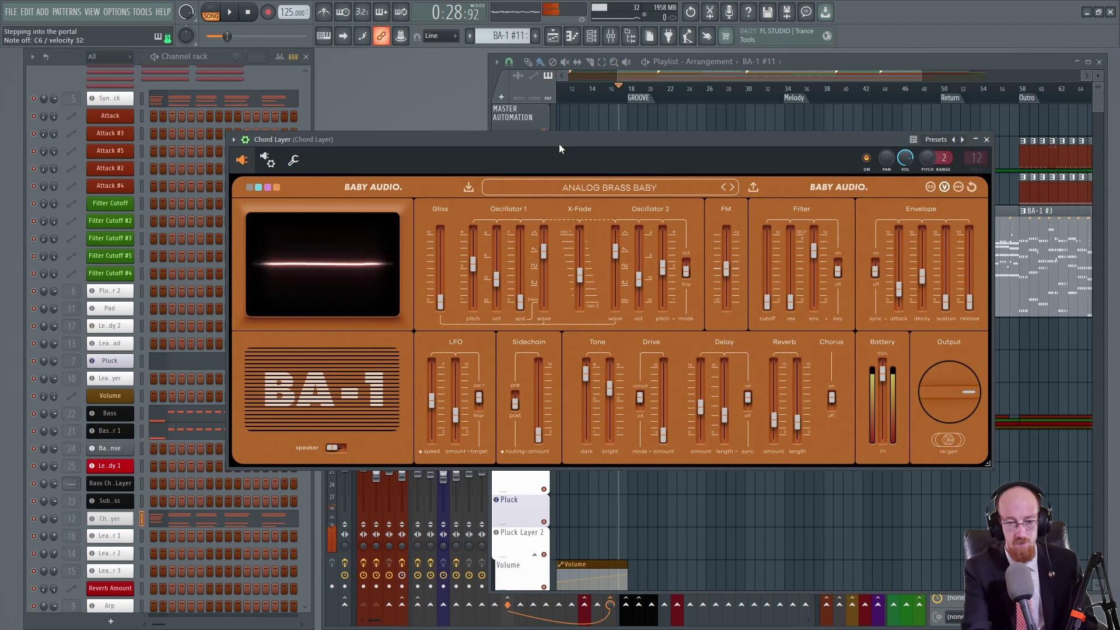
scroll(570, 192, "down", 1)
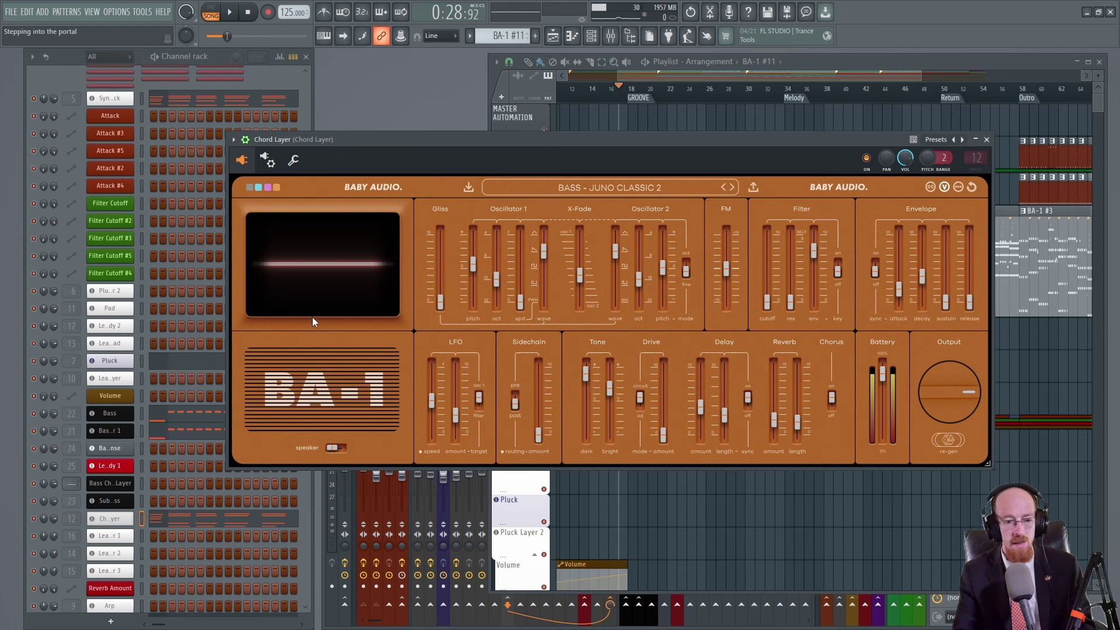
Step: Demonstrate the speaker switch on the Chord Layer's BA-1 by toggling it on and back off, and close the plugin
left_click(332, 448)
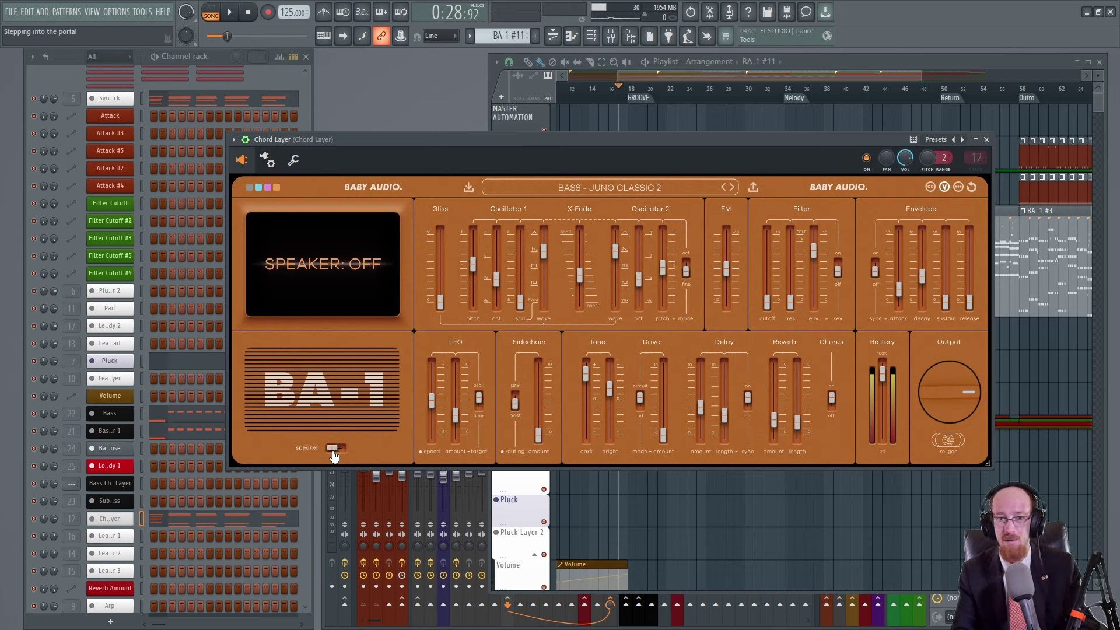
left_click(332, 449)
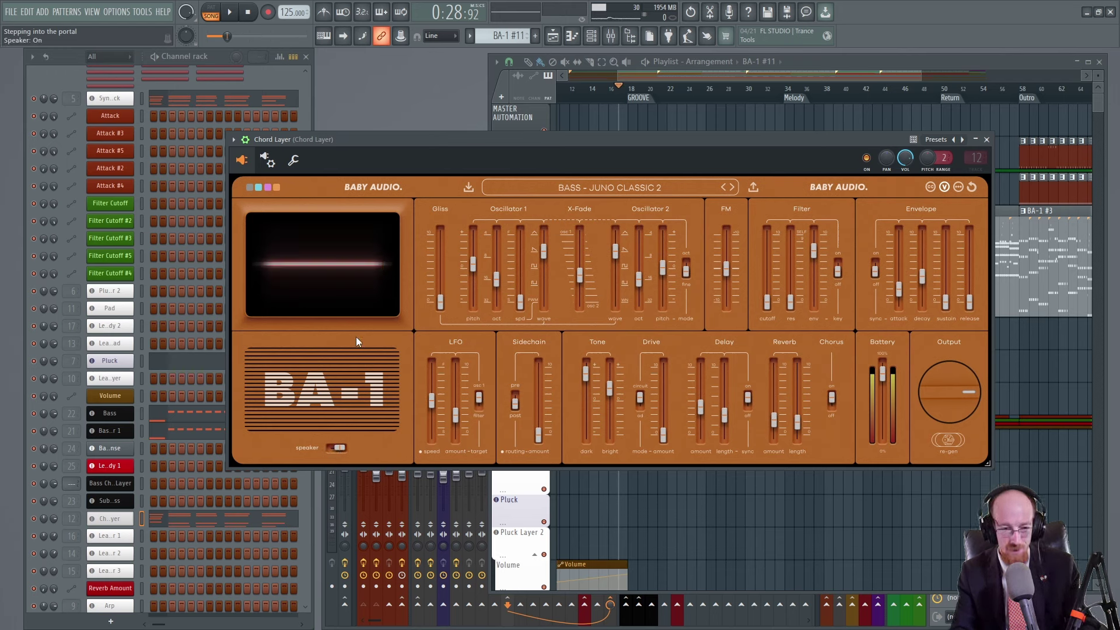
left_click(339, 448)
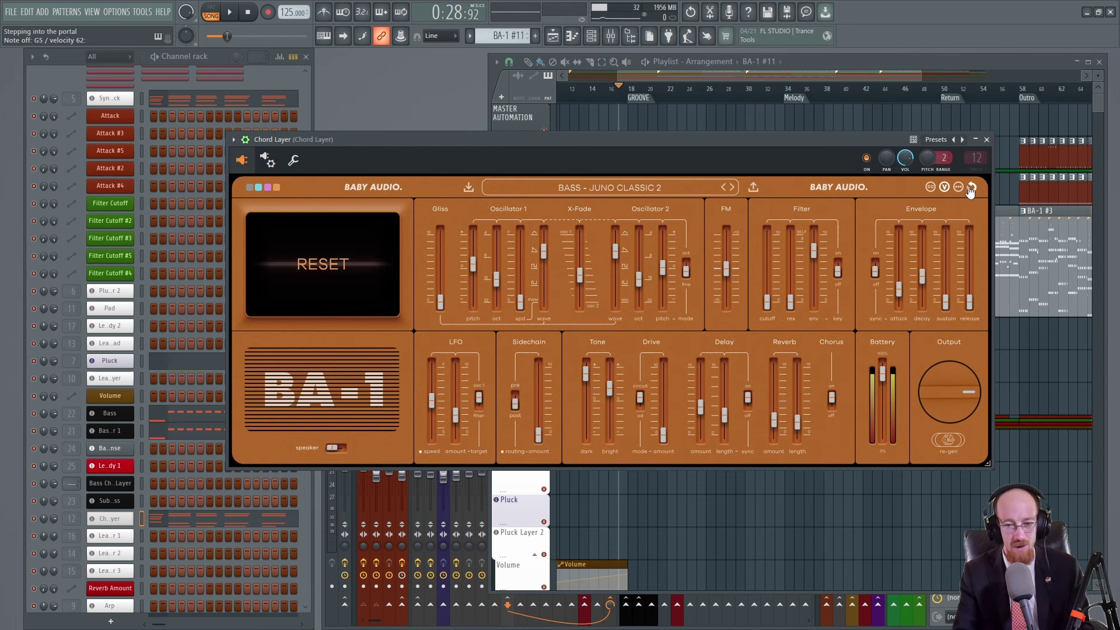
left_click(986, 141)
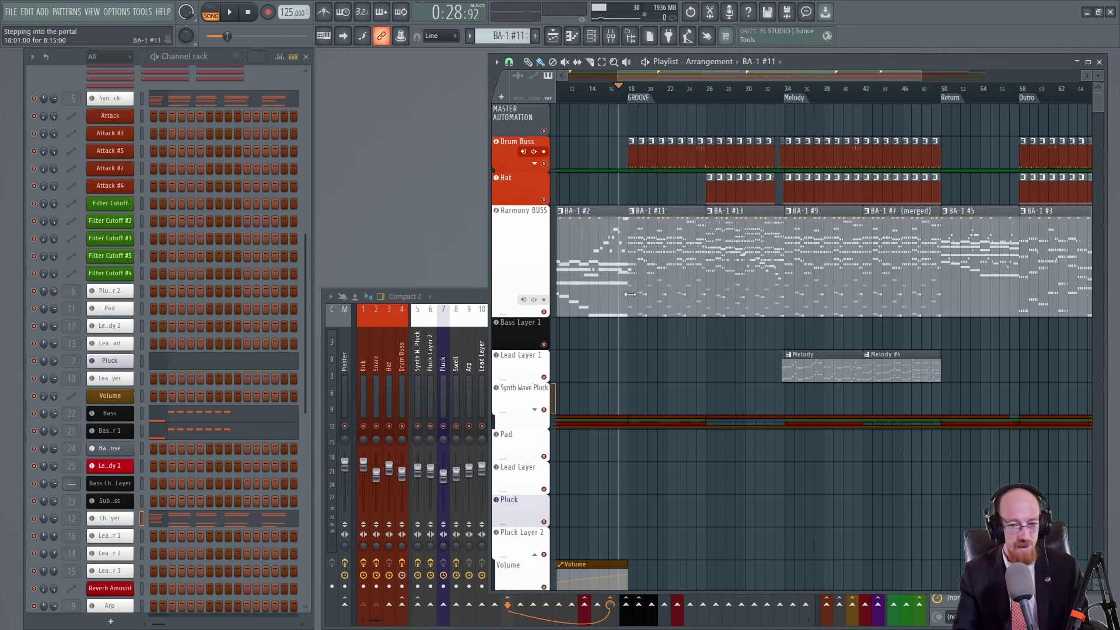
Step: Review the Chord Layer's BA-1 patch once more, close it, and look through the channels used in BA-1 #11
scroll(236, 397, "down", 3)
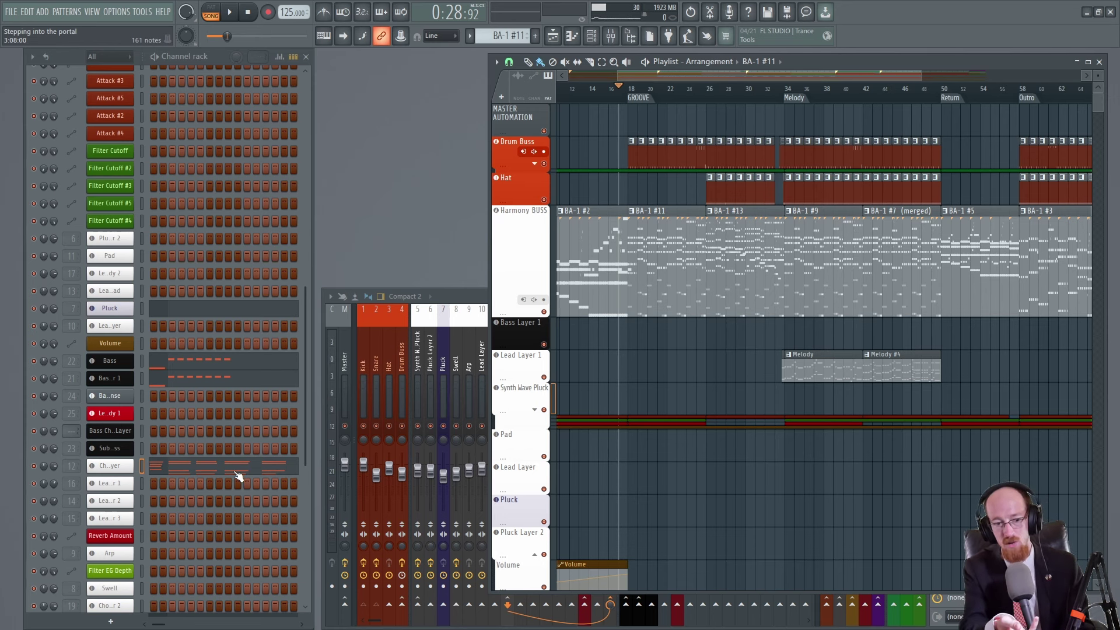
left_click(127, 467)
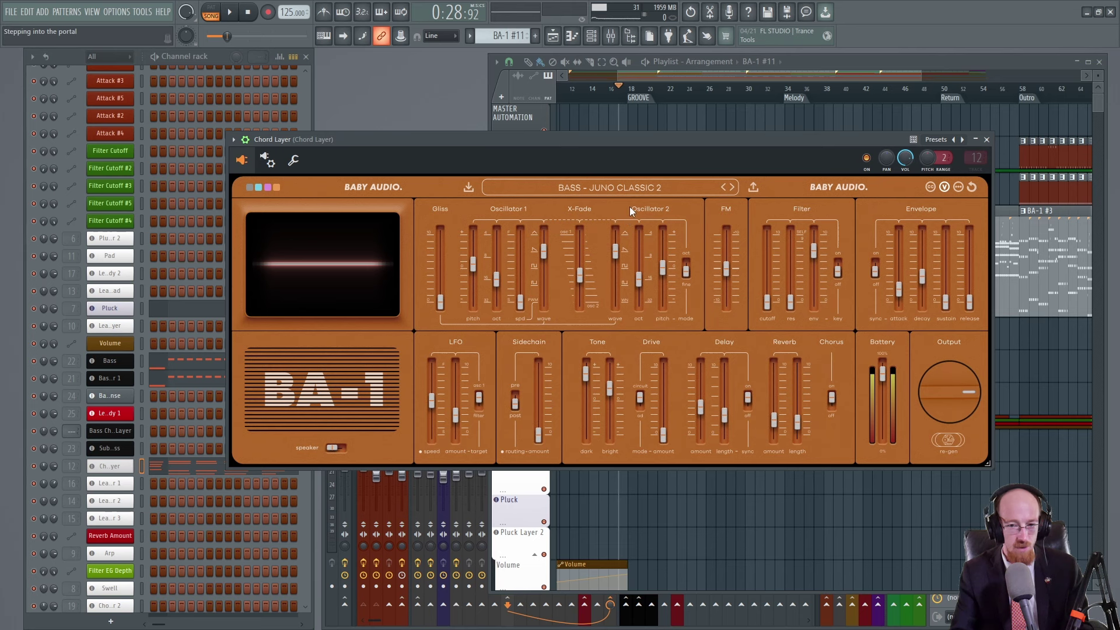
left_click(986, 139)
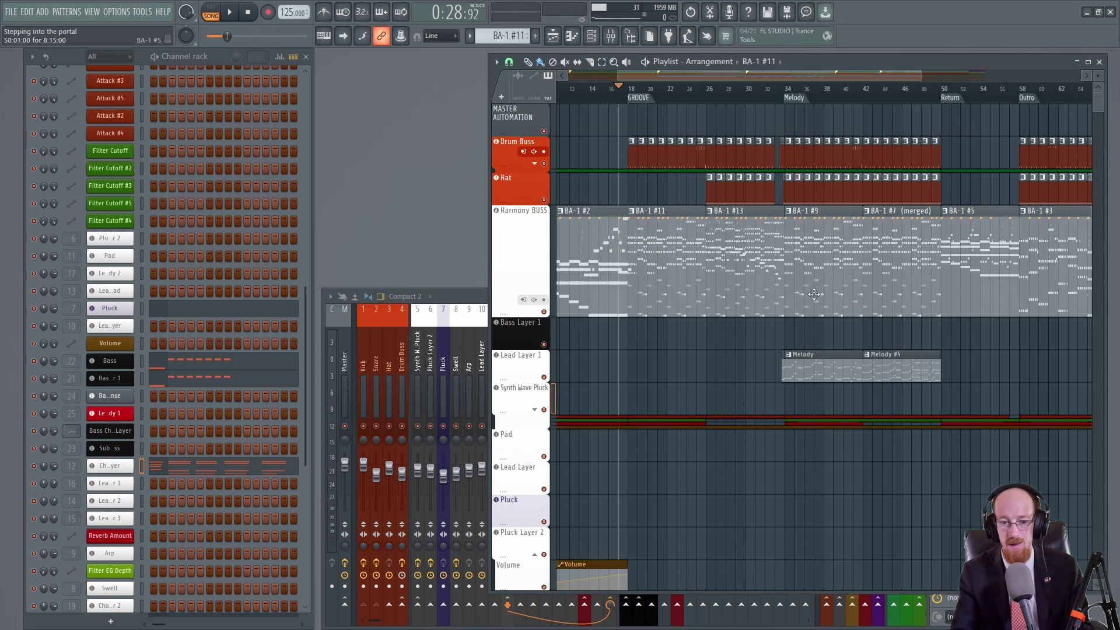
scroll(233, 356, "down", 4)
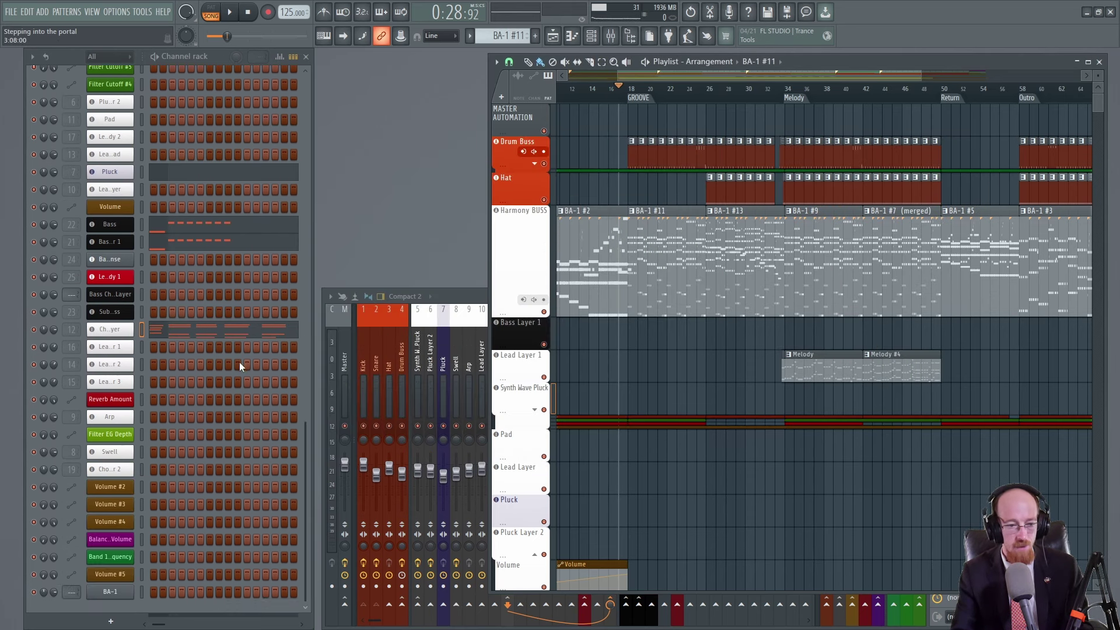
scroll(242, 359, "up", 5)
scroll(247, 356, "up", 5)
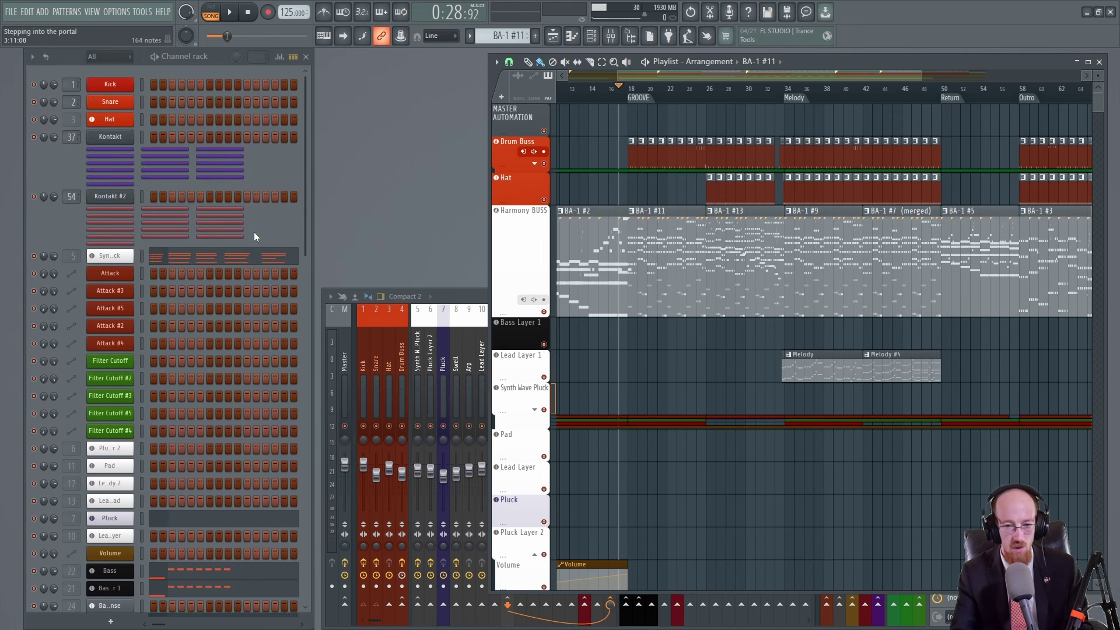
Step: Make BA-1 #13 the active pattern, and view the Lead Melody 2 channel's BA-1 patch before closing it
left_click(734, 237)
scroll(215, 306, "down", 4)
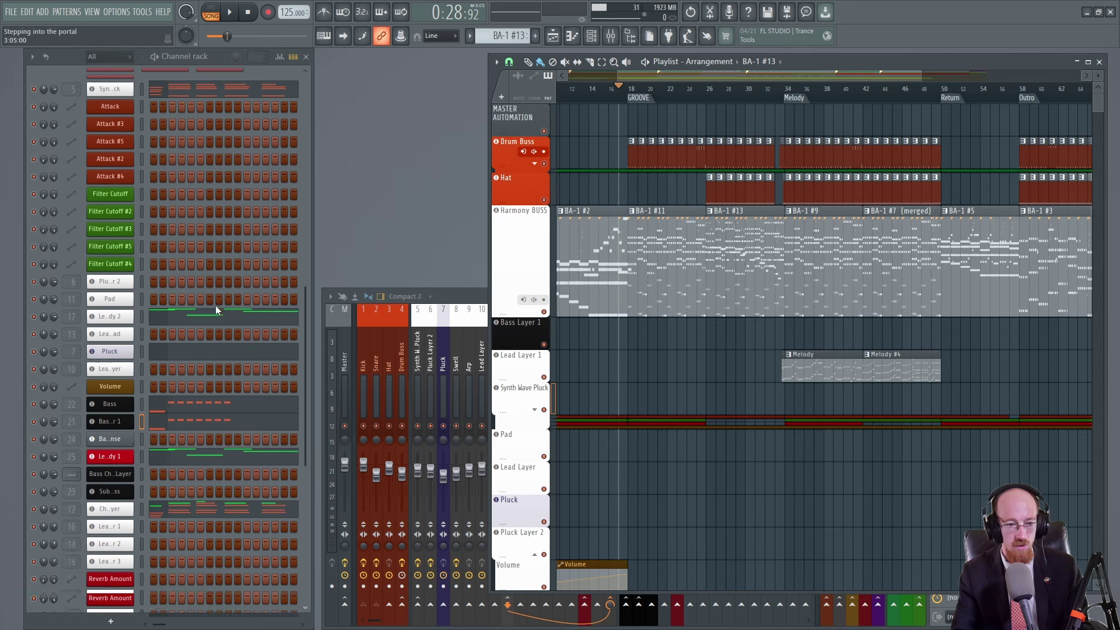
left_click(118, 275)
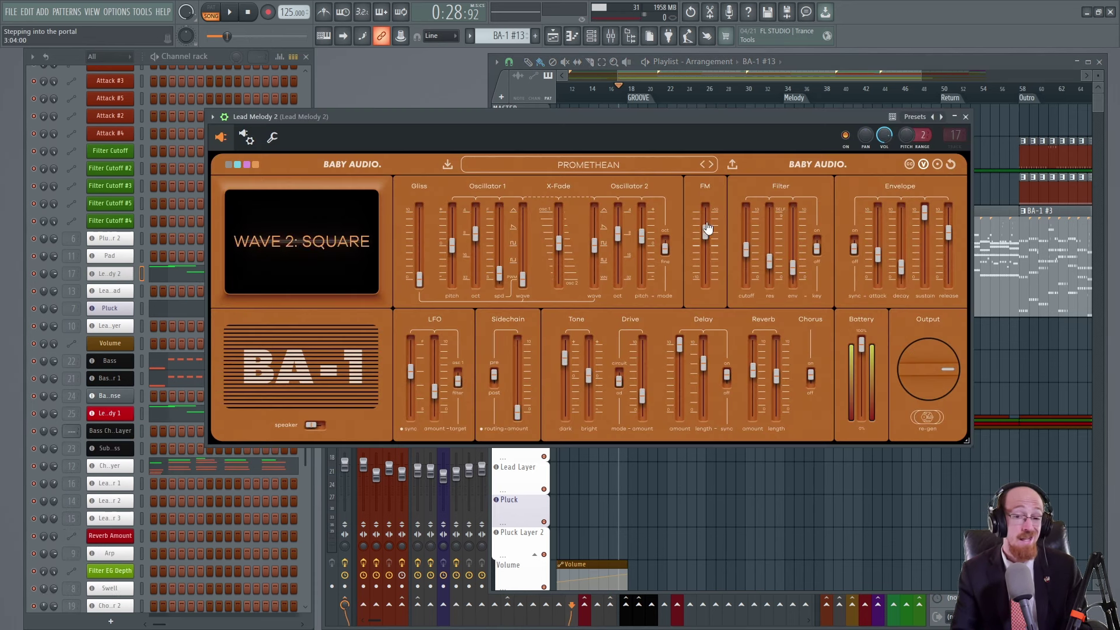
left_click(965, 116)
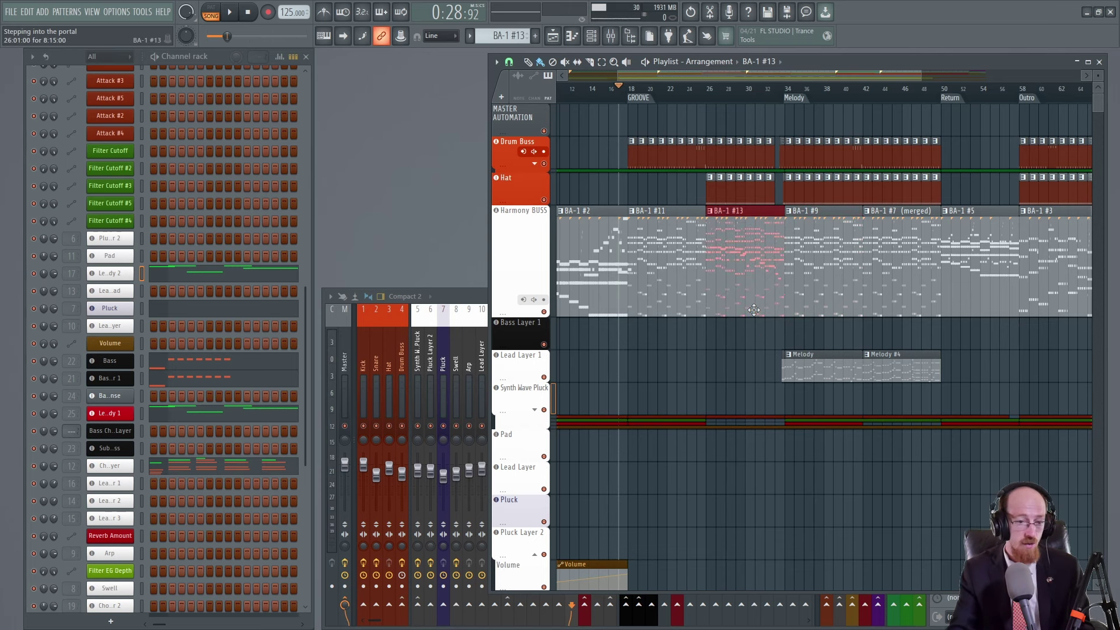
Step: Examine the Lead Melody 1 notes of BA-1 #13 in the piano roll by selecting the whole melody, and close it
left_click(251, 419)
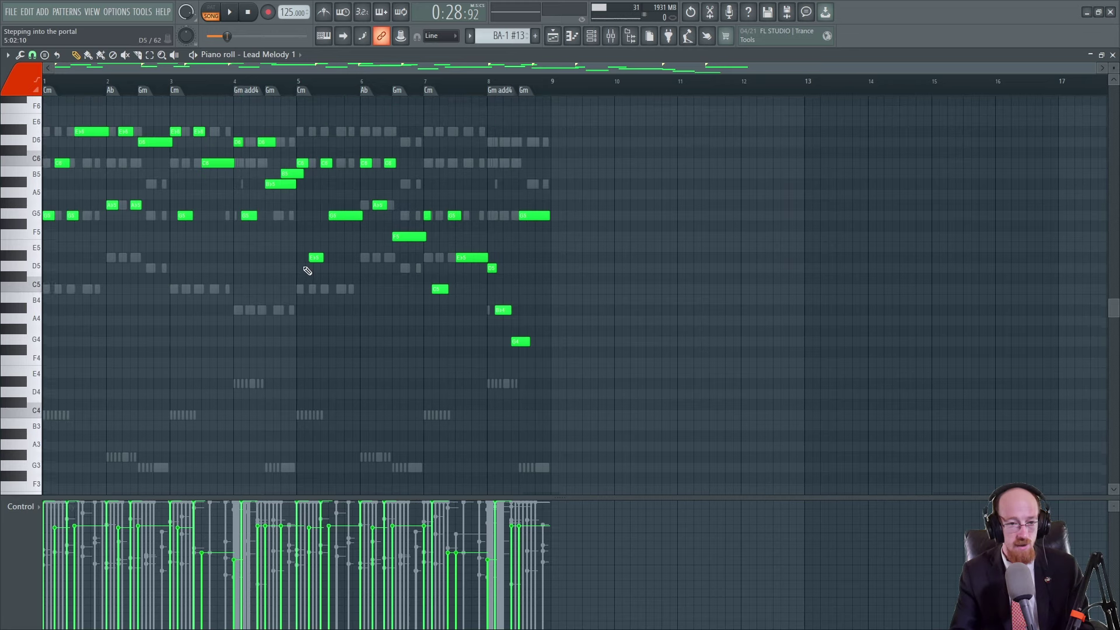
left_click_drag(55, 161, 181, 337)
left_click_drag(302, 351, 639, 450)
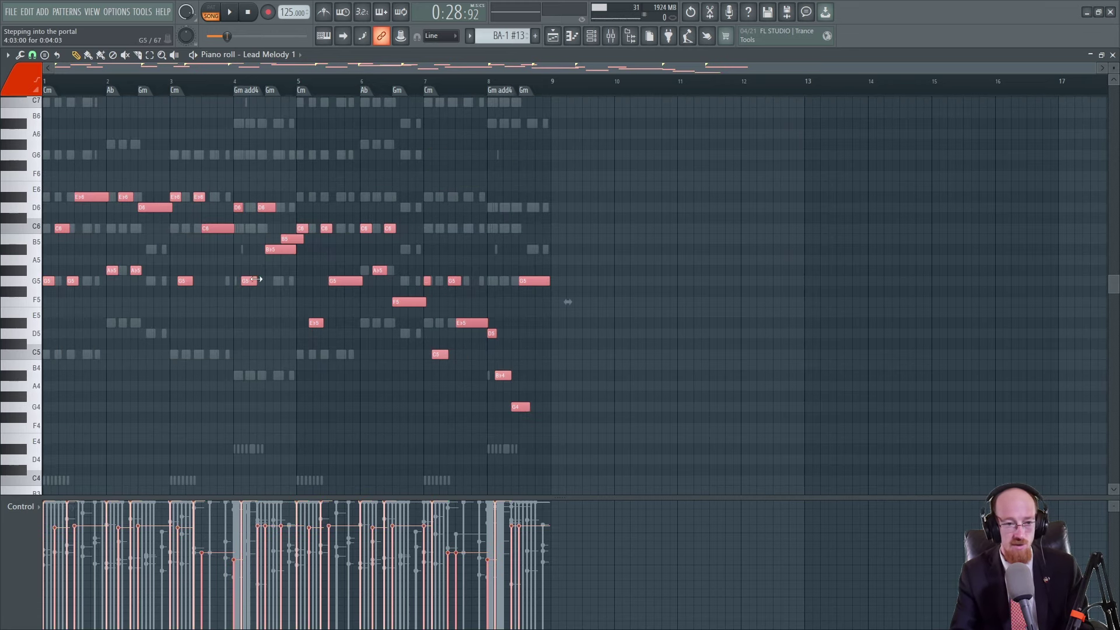
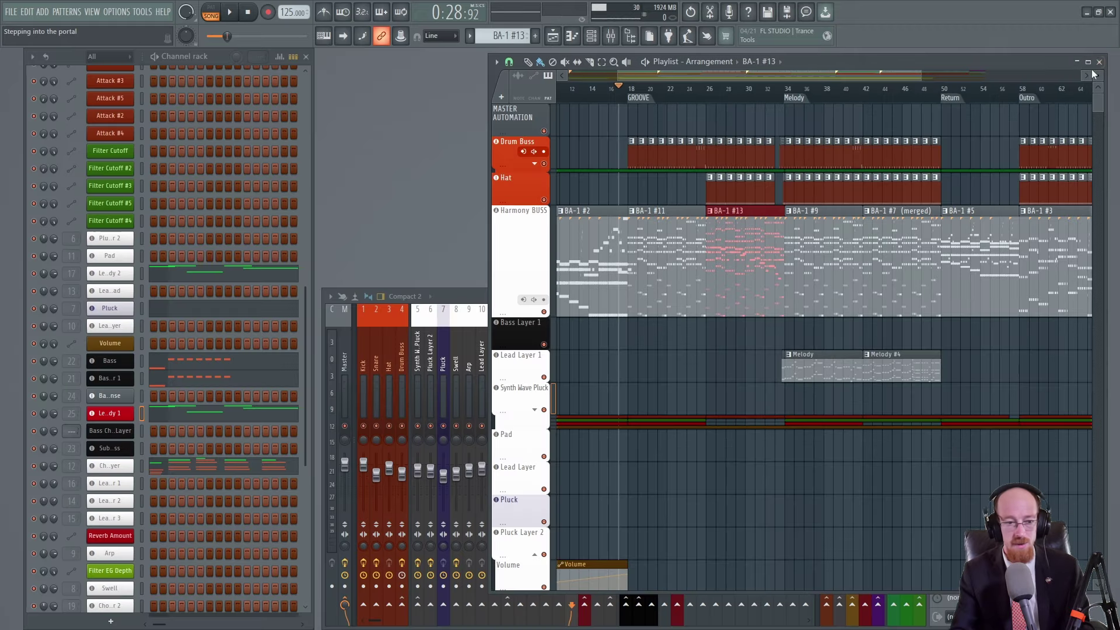
left_click(1112, 55)
Step: Examine the Chord Layer's notes in the piano roll, including the upper green melody notes, and close it
left_click(205, 465)
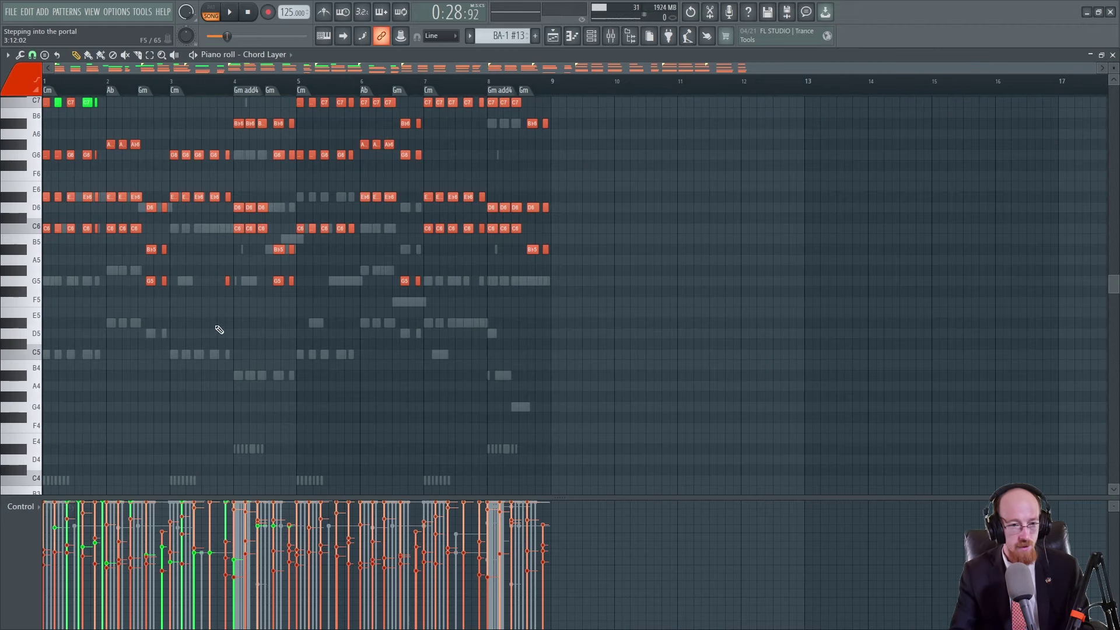
scroll(219, 324, "up", 4)
scroll(142, 345, "up", 6)
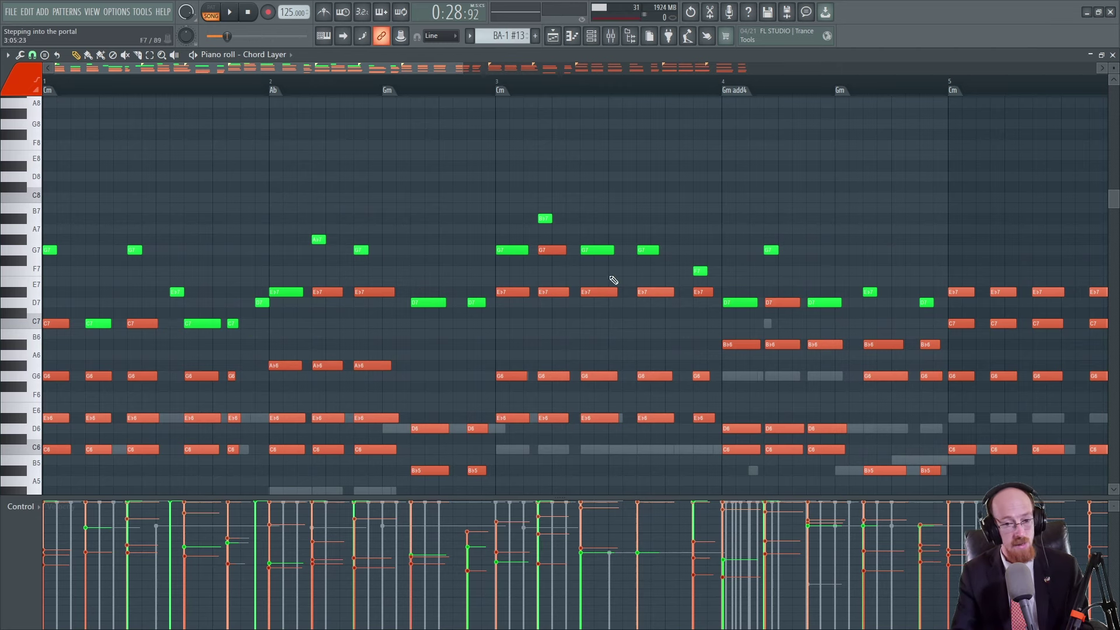
scroll(553, 255, "down", 3)
left_click(1112, 55)
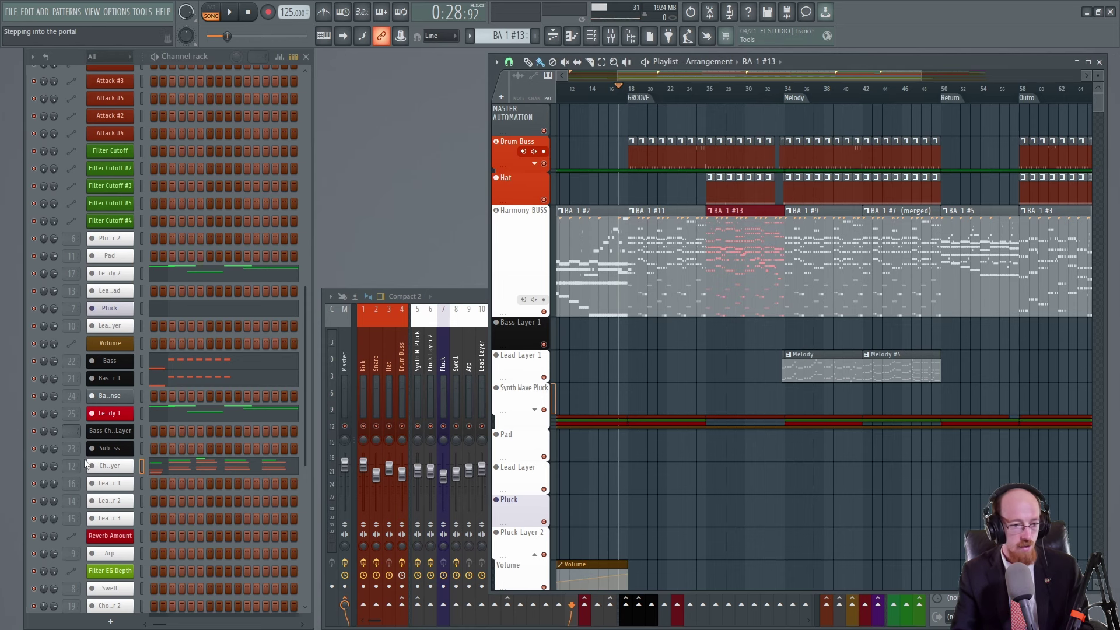
Step: Solo the Chord Layer channel, switch to pattern mode, and play its part in the piano roll
right_click(35, 465)
left_click(64, 428)
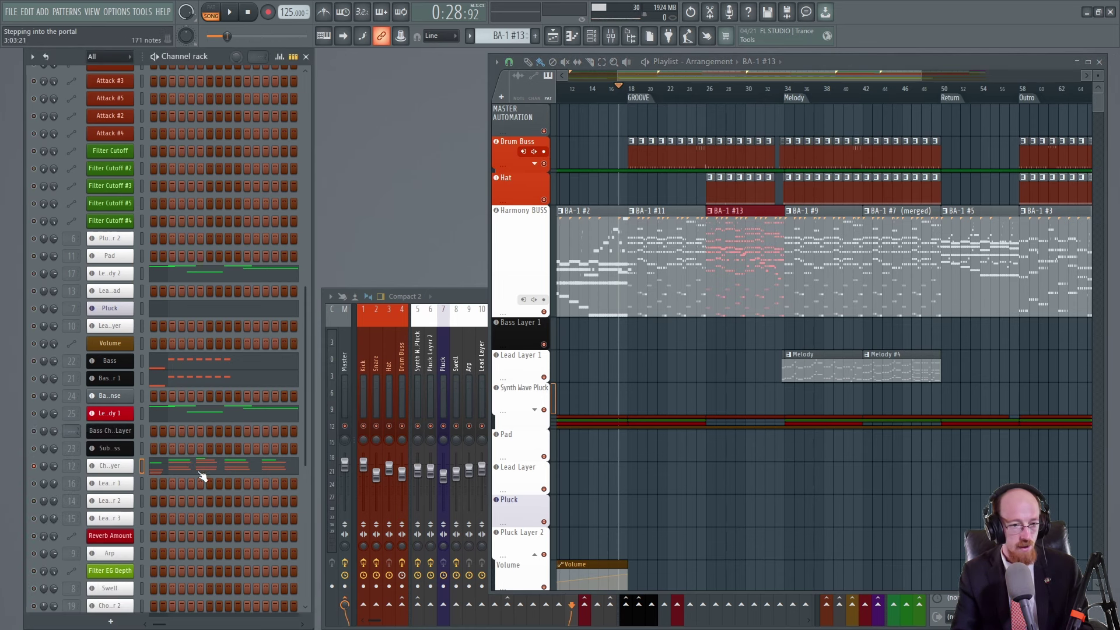
key("space")
left_click(208, 465)
key("l")
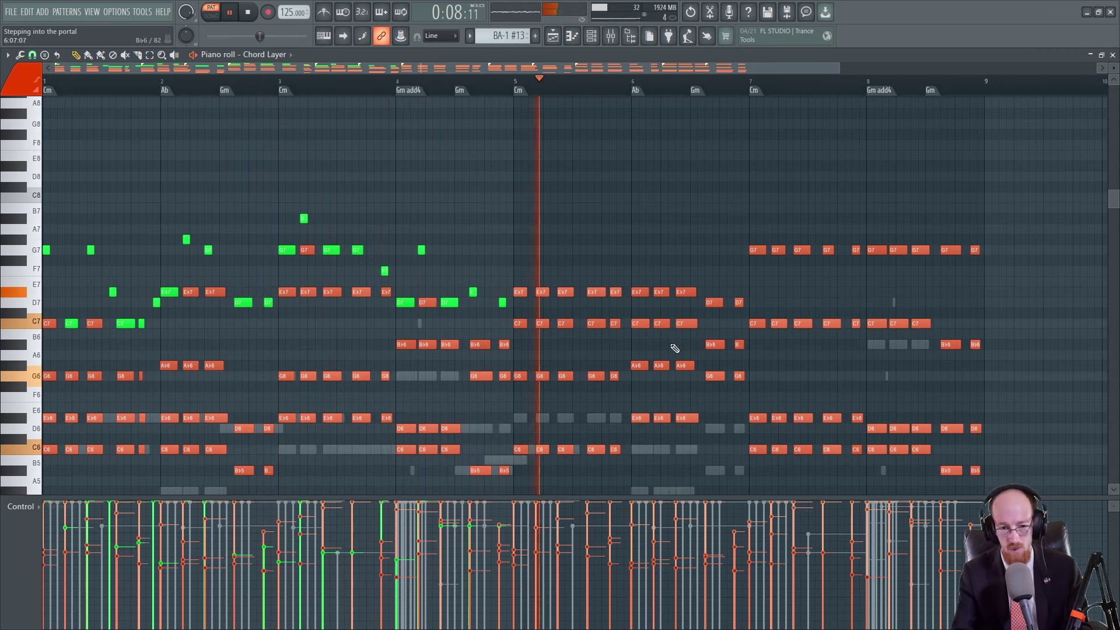
key("space")
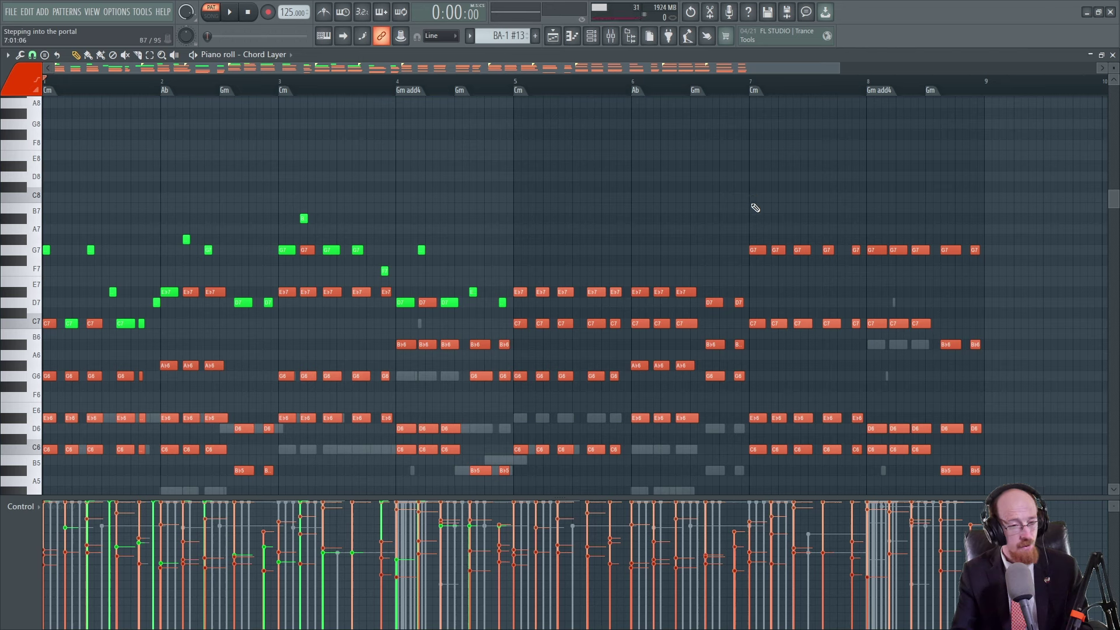
Step: Select the Chord Layer's upper notes across bars 1 to 3 to point them out, deselect them, and close the piano roll
left_click_drag(115, 220, 370, 213)
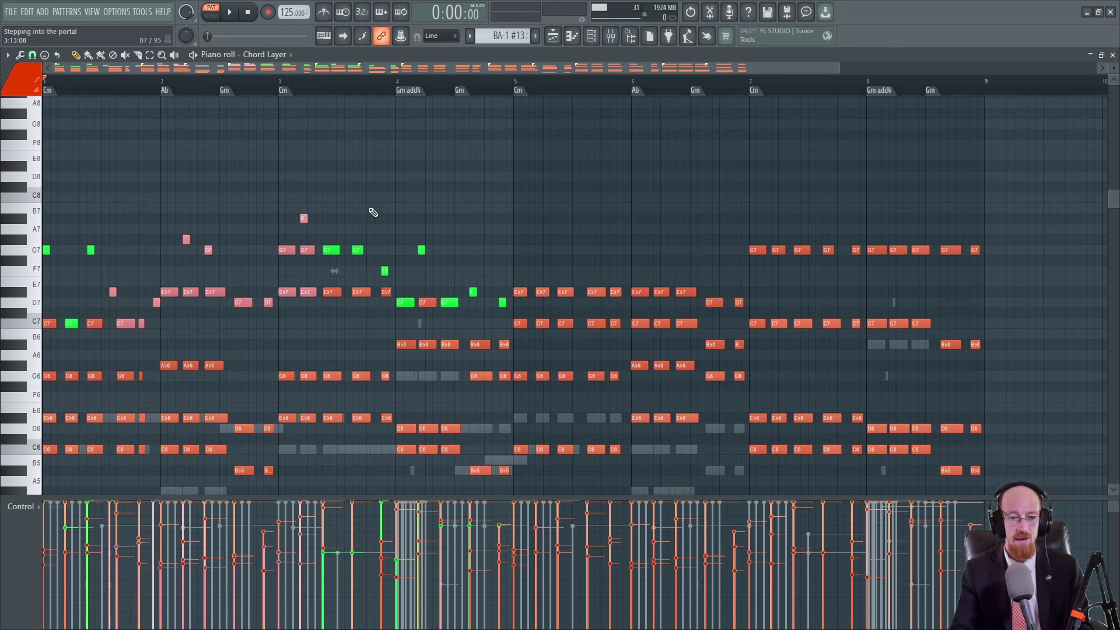
left_click(309, 232)
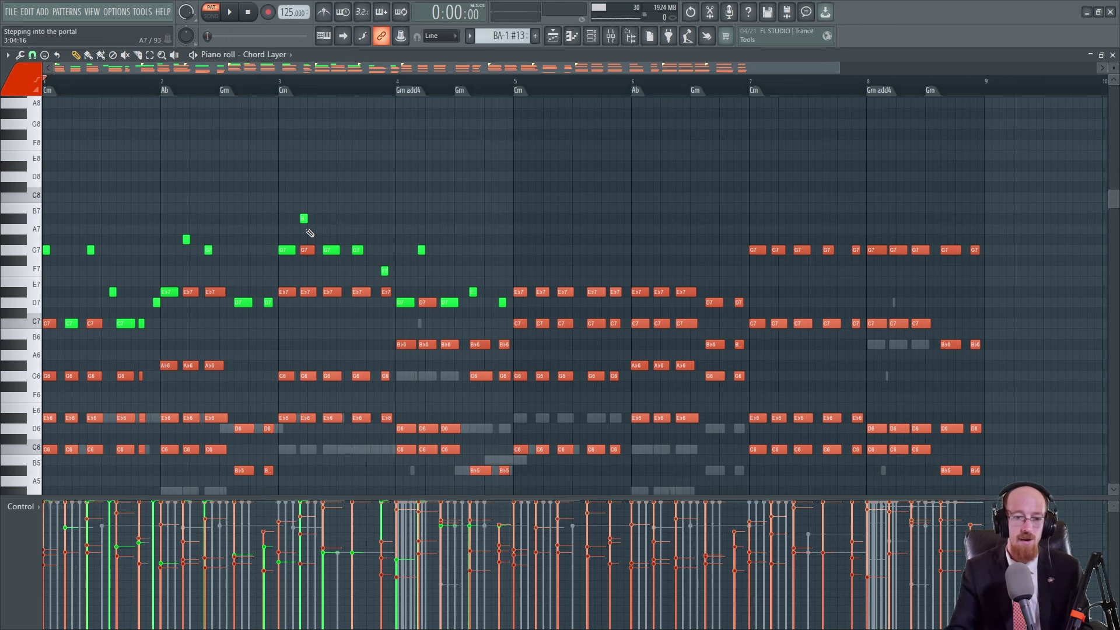
left_click(1090, 55)
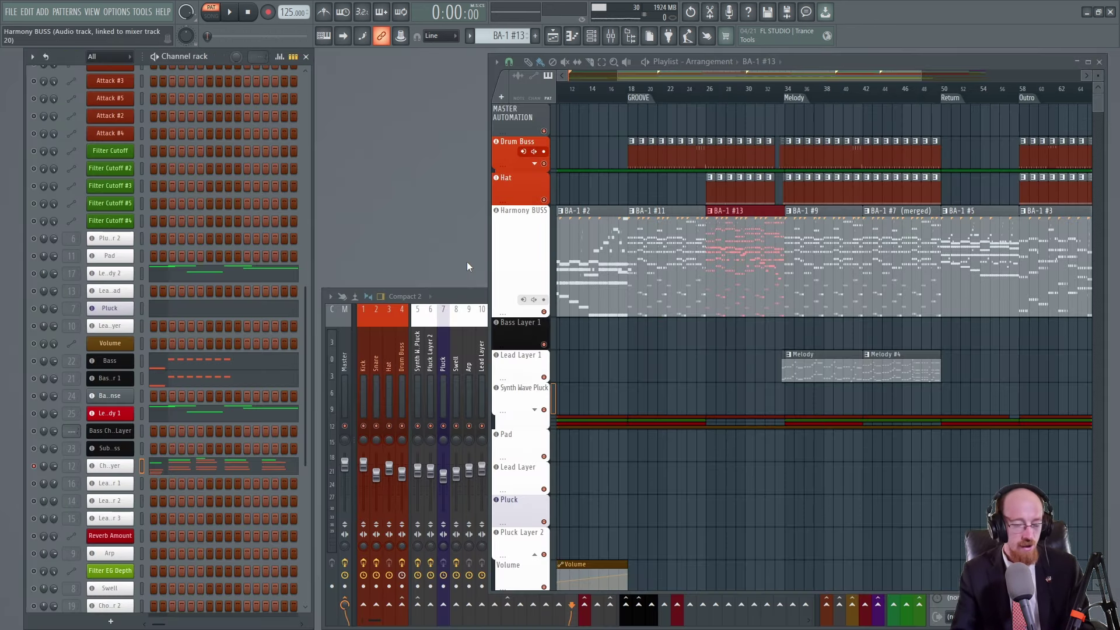
Step: Solo the Lead Melody 1 channel, open its BA-1 plugin, and move the window clear of the channel rack
left_click(34, 413)
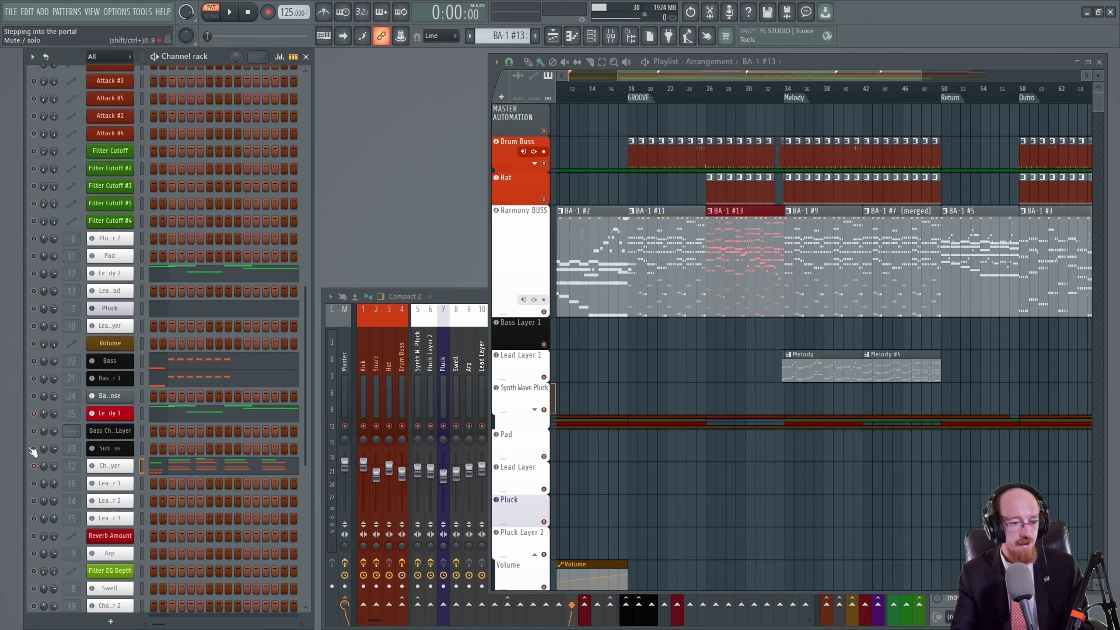
left_click(110, 414)
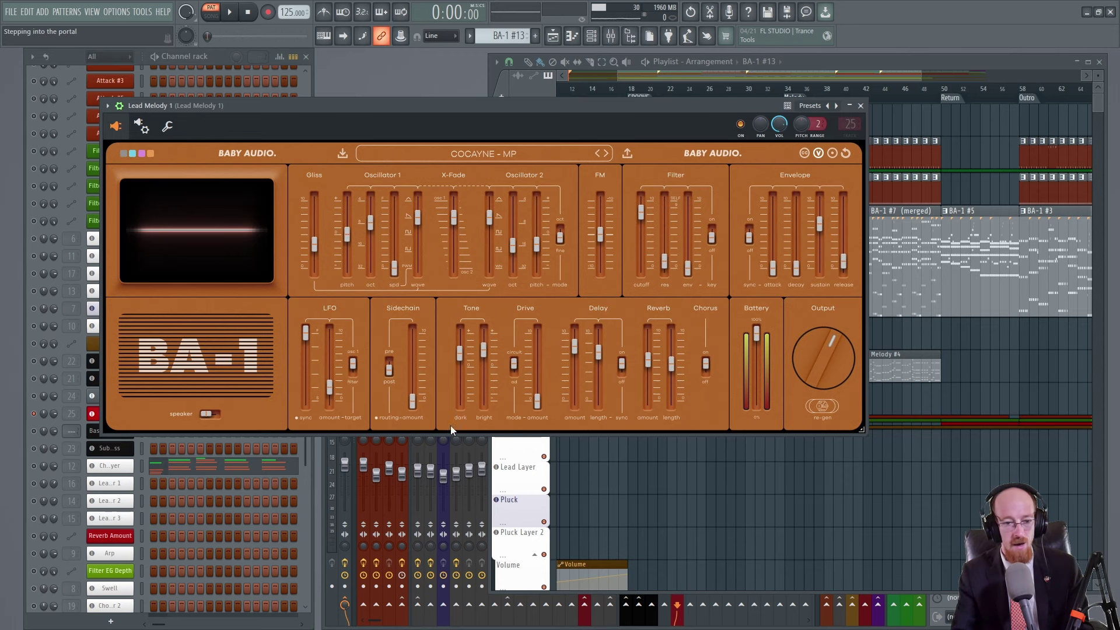
left_click_drag(628, 110, 786, 78)
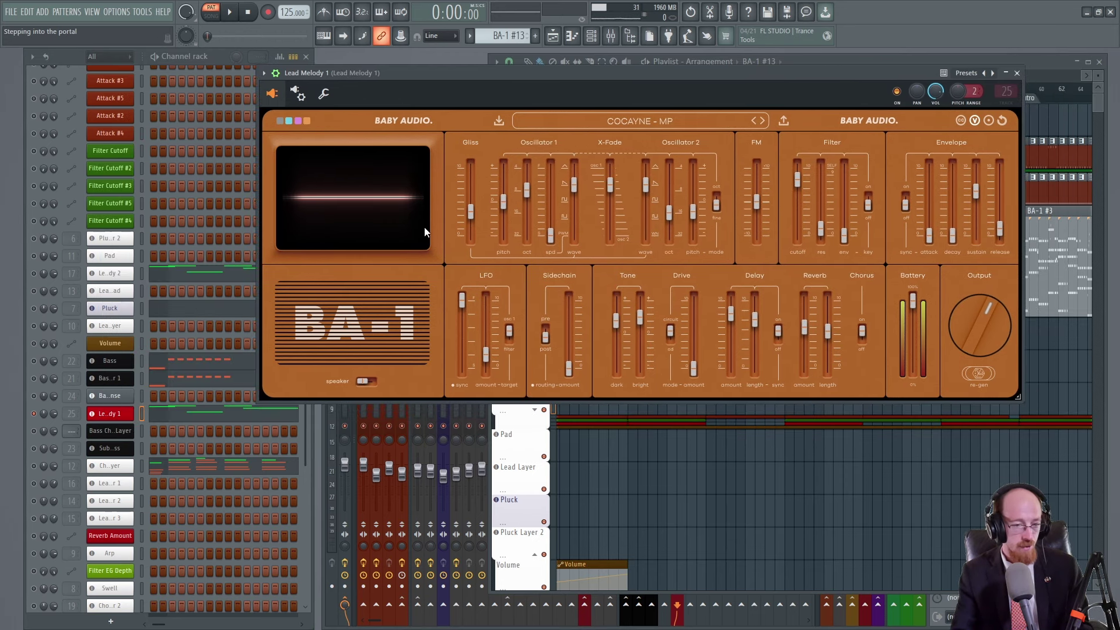
Step: Open the Lead Melody 1 notes in the piano roll and play the soloed melody
left_click(183, 421)
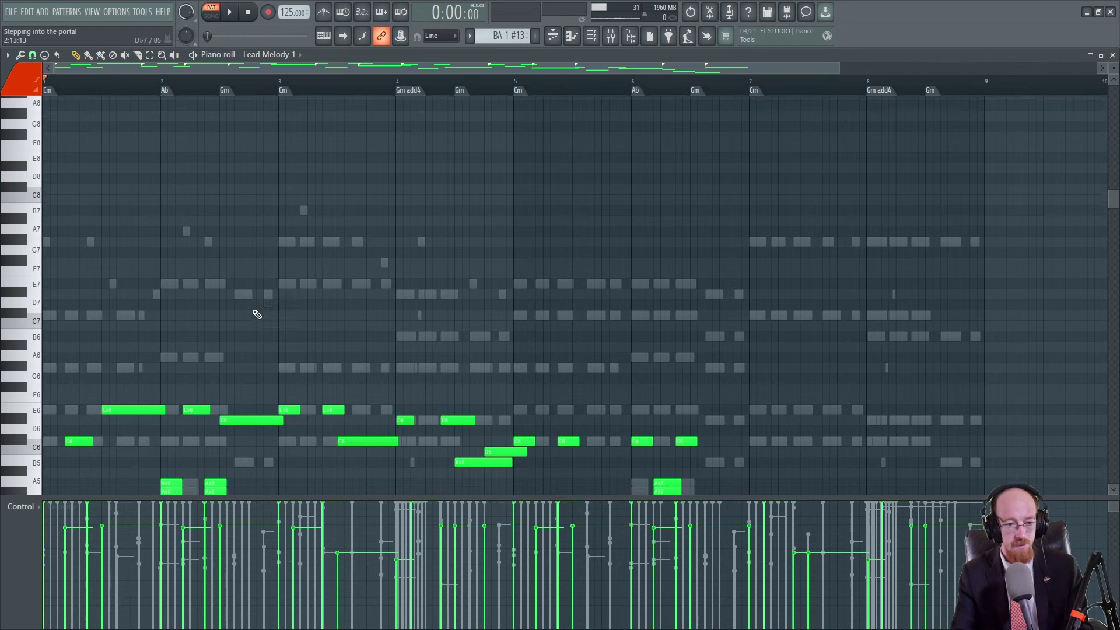
key("space")
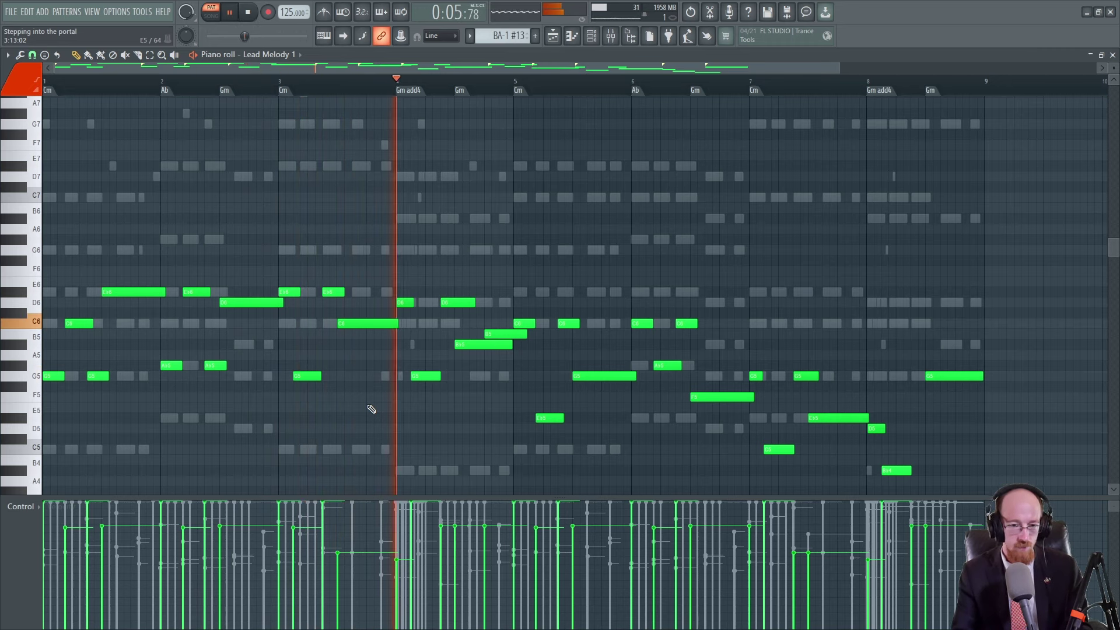
key("space")
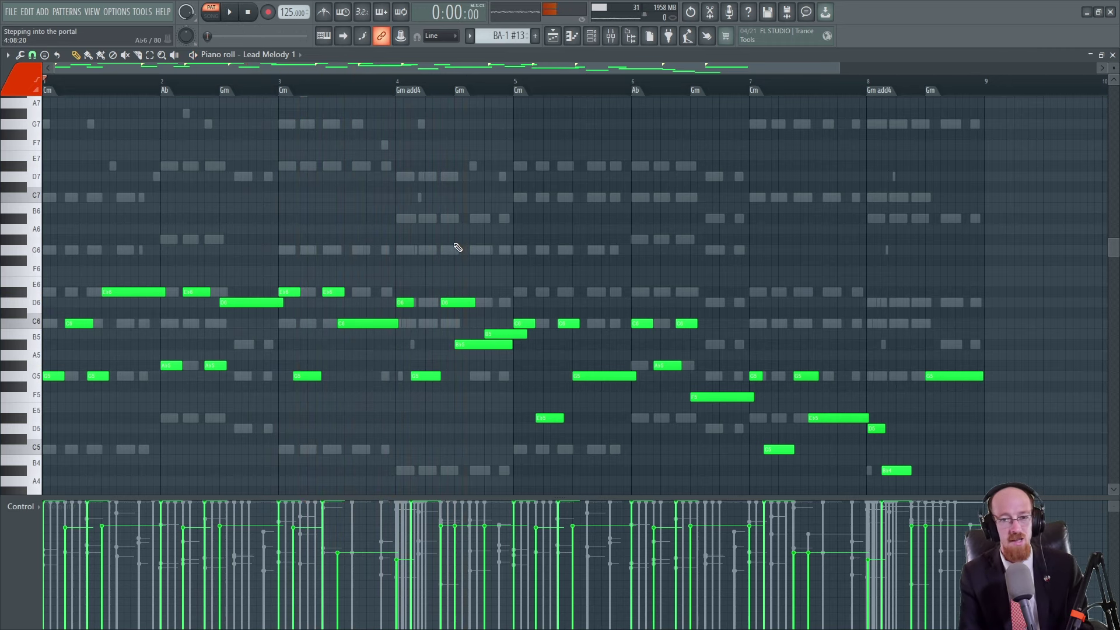
Step: Transpose all Lead Melody 1 notes up an octave, play them for comparison, and transpose them back down an octave
key("ctrl+a")
key("ctrl+Up")
key("space")
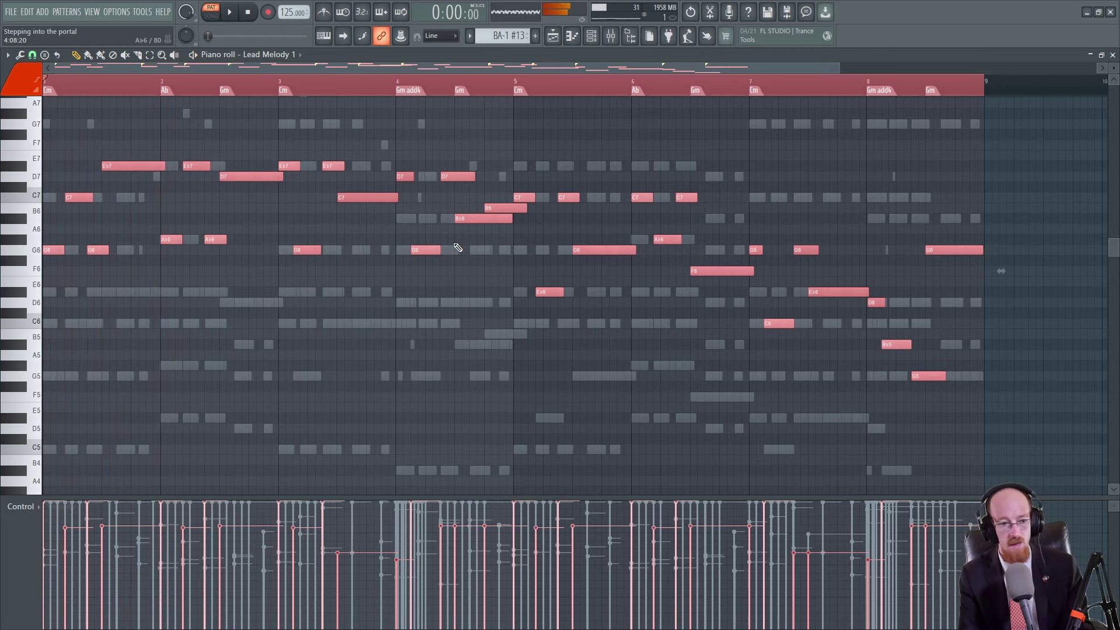
key("space")
key("ctrl+Down")
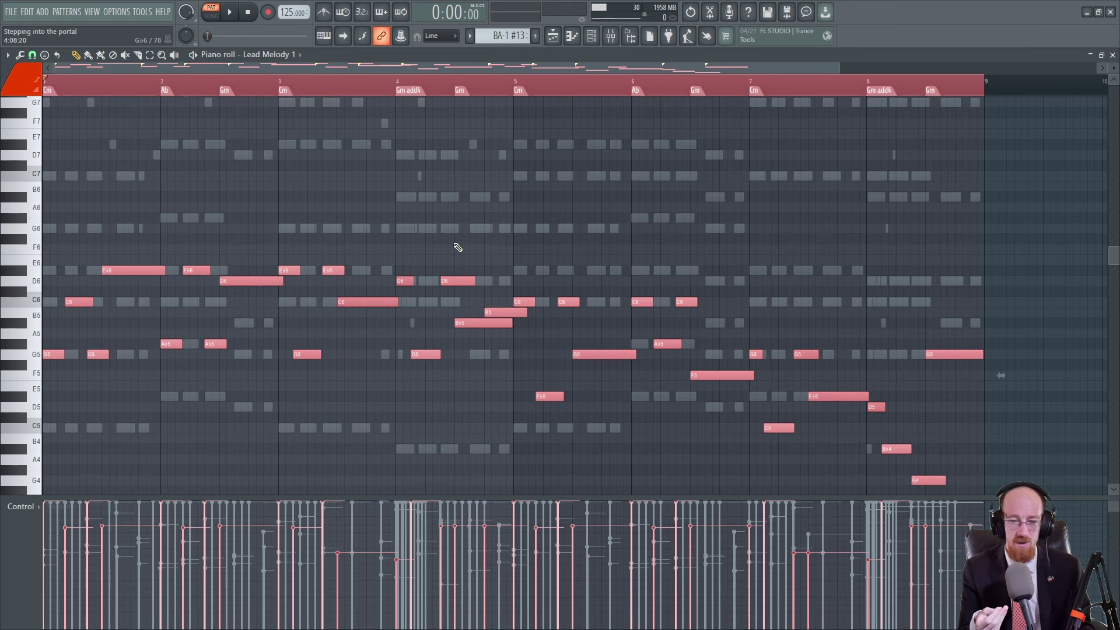
Step: Deselect the Lead Melody 1 notes and close both its piano roll and its plugin window
key("ctrl+d")
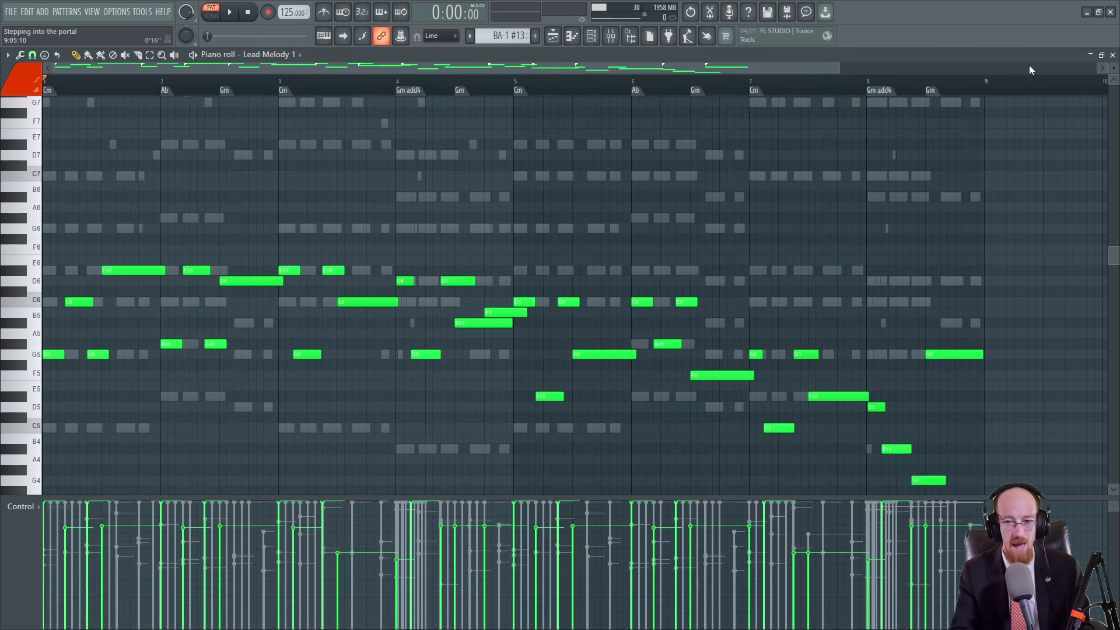
left_click(1112, 55)
left_click(1020, 69)
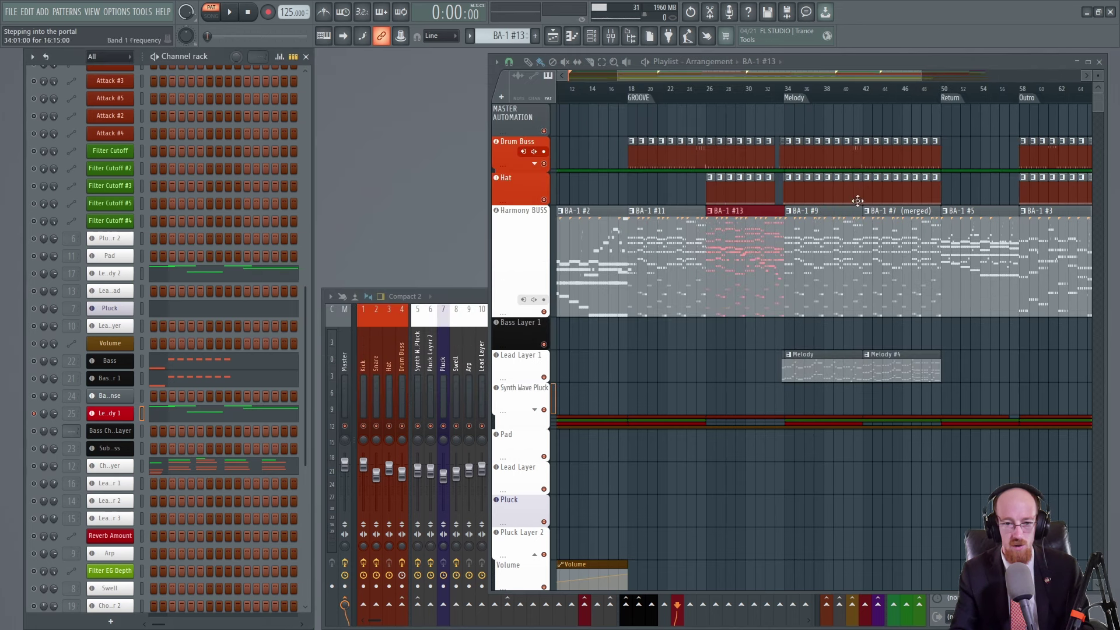
Step: Survey the arrangement and select the Melody and Melody #4 clips on the Lead Layer 1 track to point them out
scroll(816, 271, "left", 3)
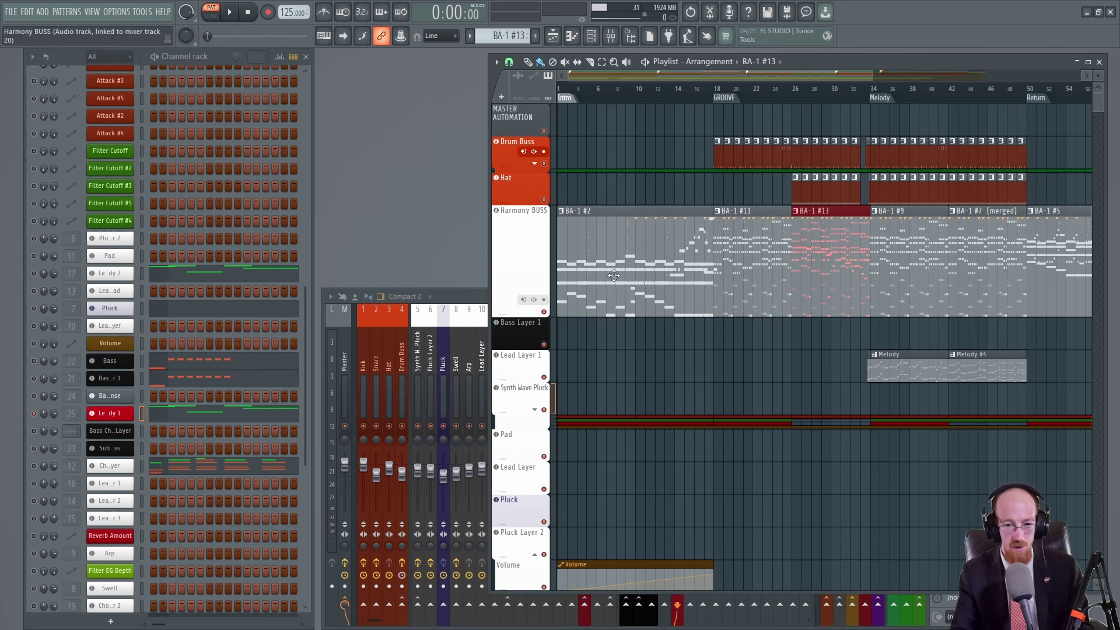
scroll(847, 270, "right", 4)
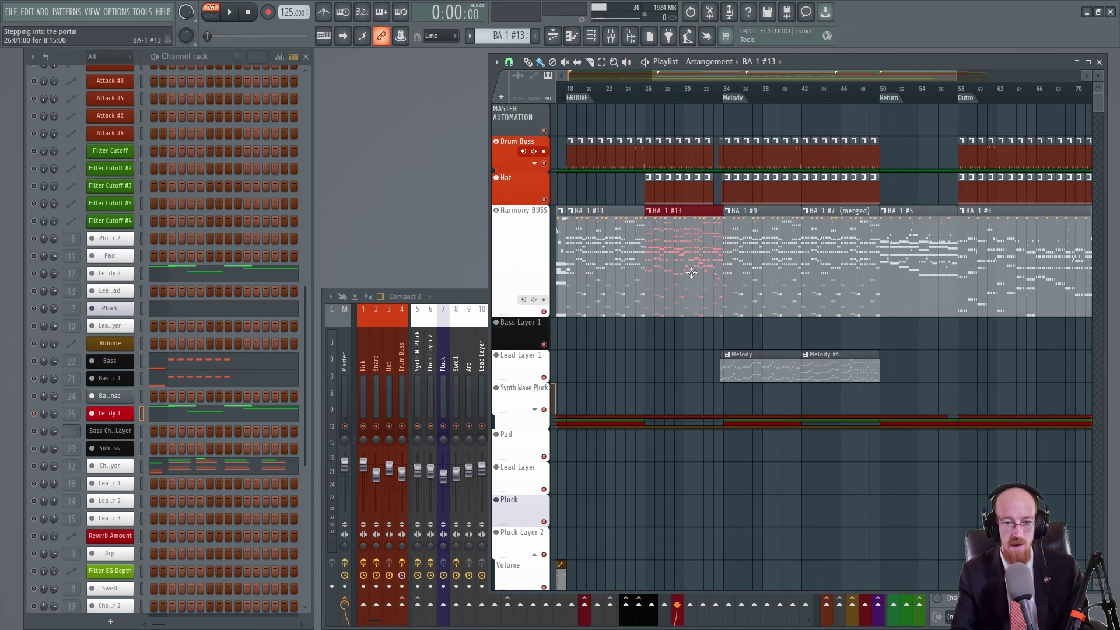
scroll(696, 275, "left", 1)
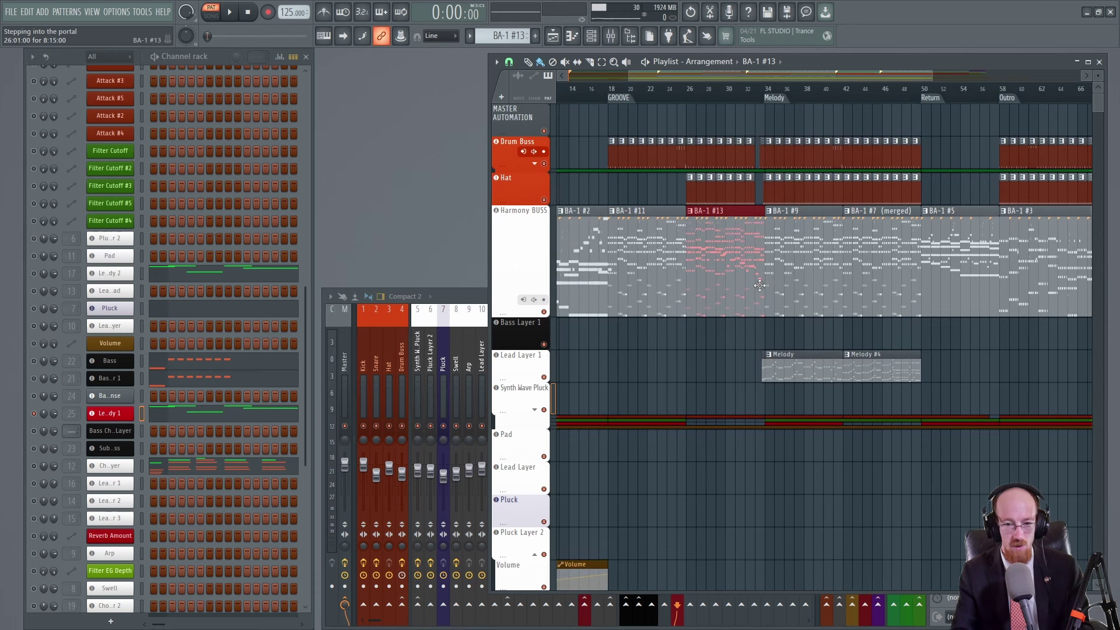
left_click_drag(724, 368, 968, 369)
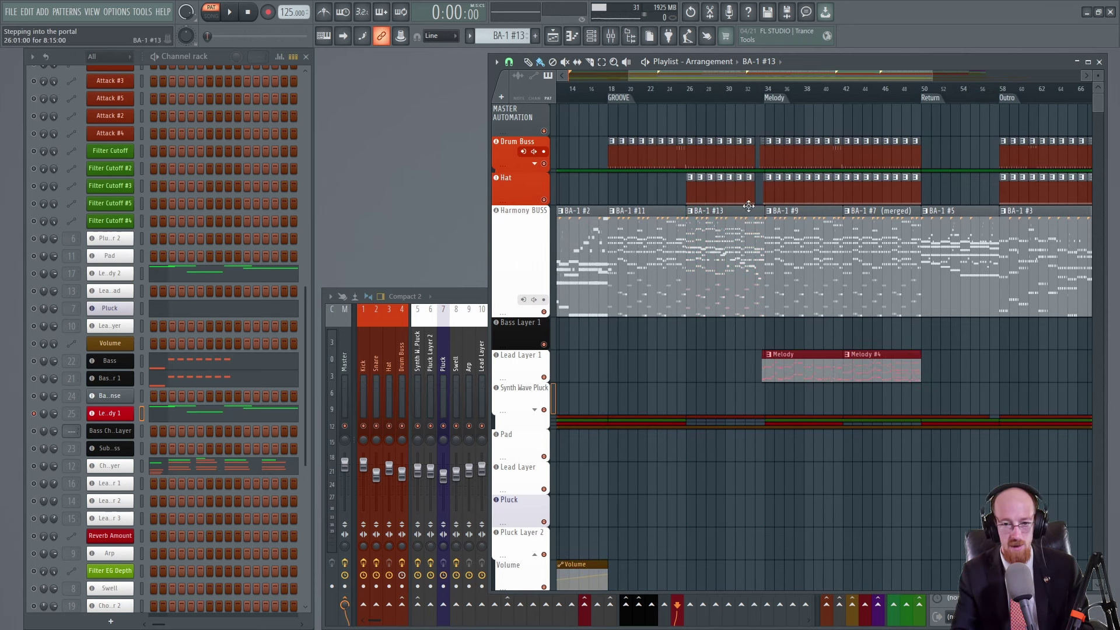
Step: Select the short Pattern 28 drum clip just before the Melody marker and play the song briefly from bar 33
scroll(752, 198, "up", 8)
left_click(785, 148)
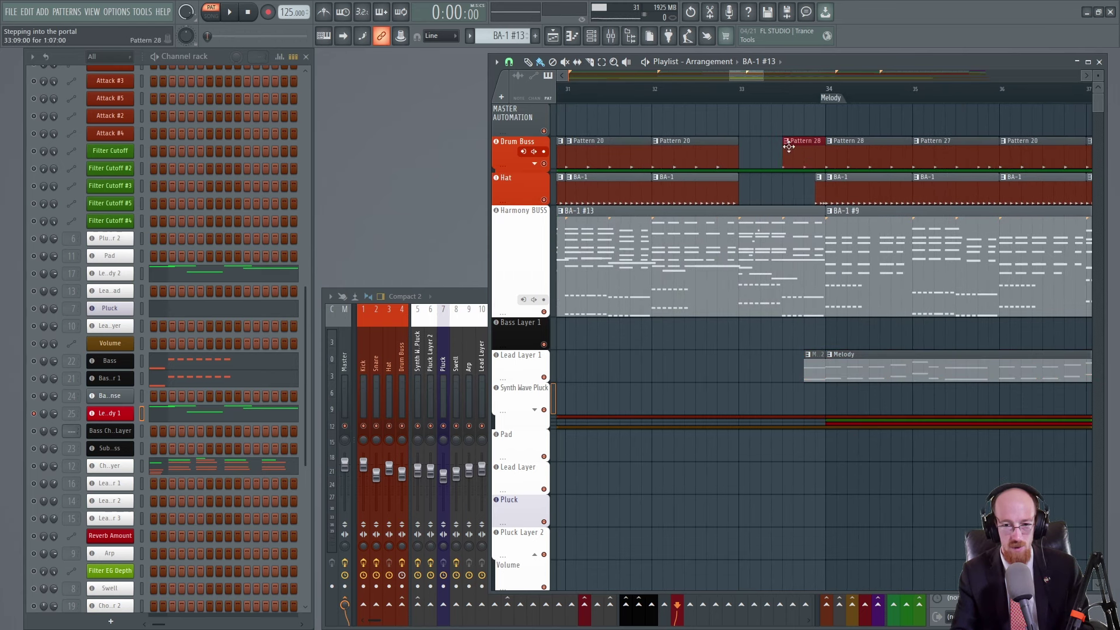
left_click(746, 92)
key("space")
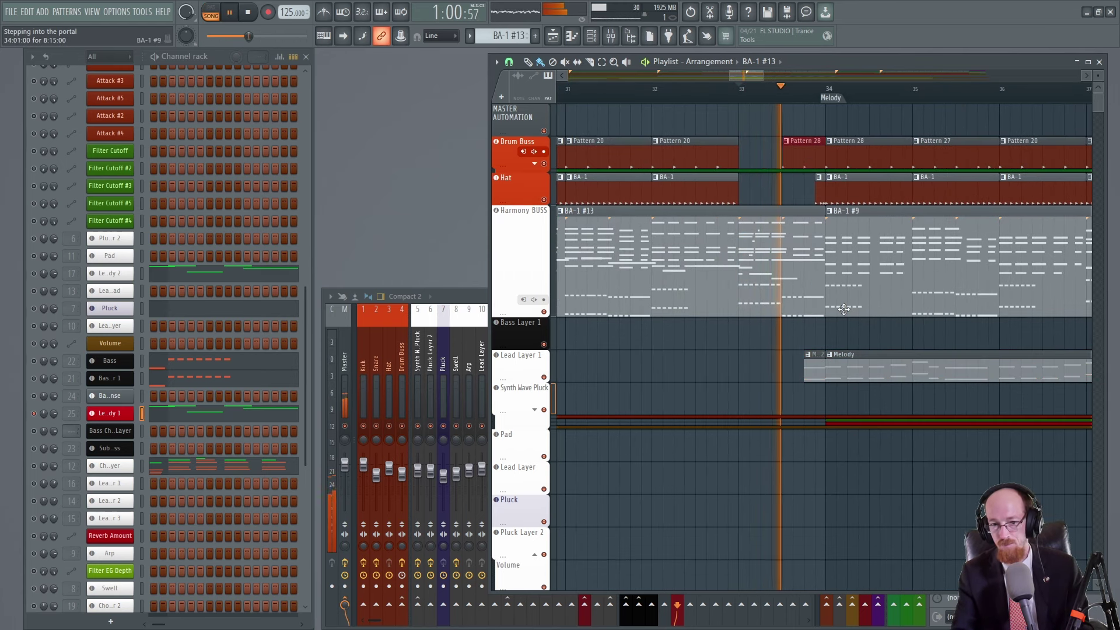
key("space")
Step: Unsolo the Lead Melody 1 channel and play the transition from bar 33 into the Melody section with all channels
right_click(34, 413)
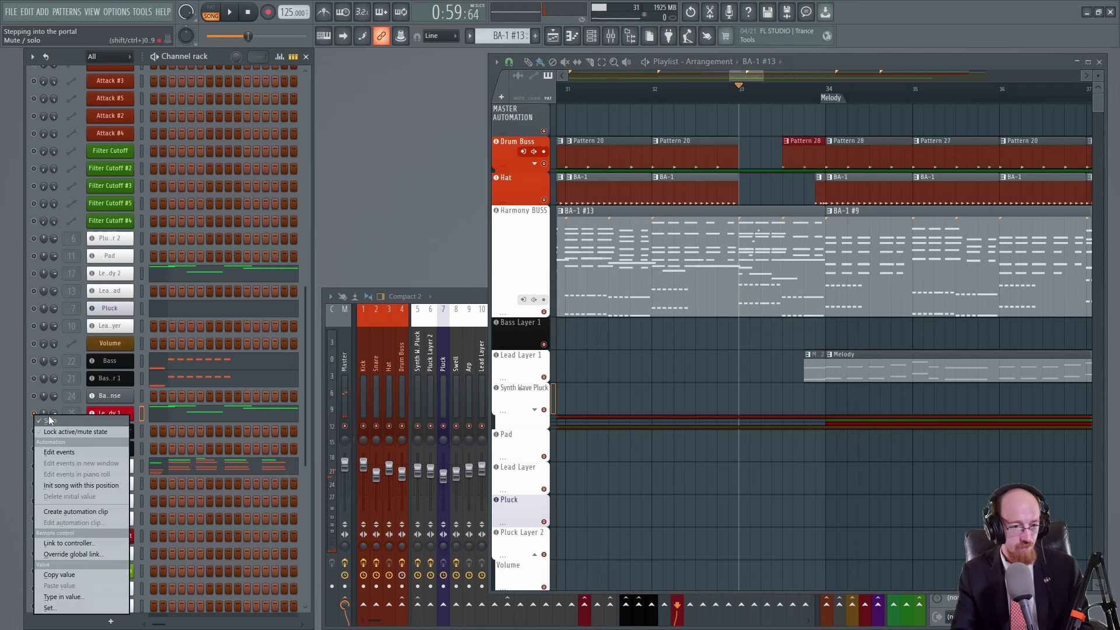
left_click(49, 420)
key("space")
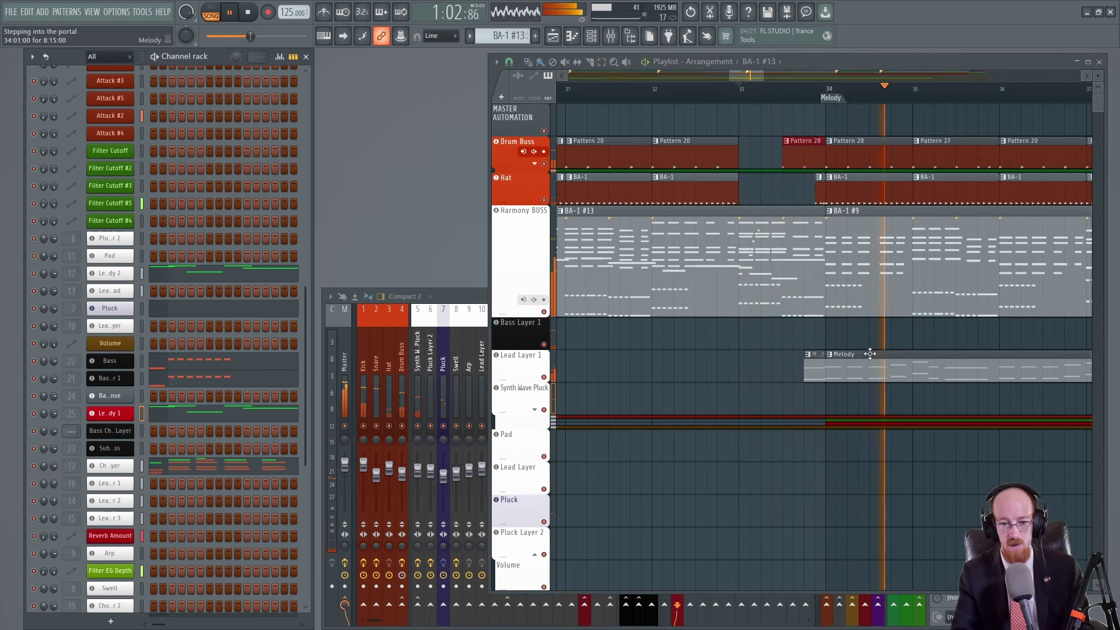
key("space")
Step: Select the Lead Layer 1 melody clips, followed by the BA-1 #5 and BA-1 #3 clips on Harmony BUSS, to point them out
scroll(869, 353, "down", 3)
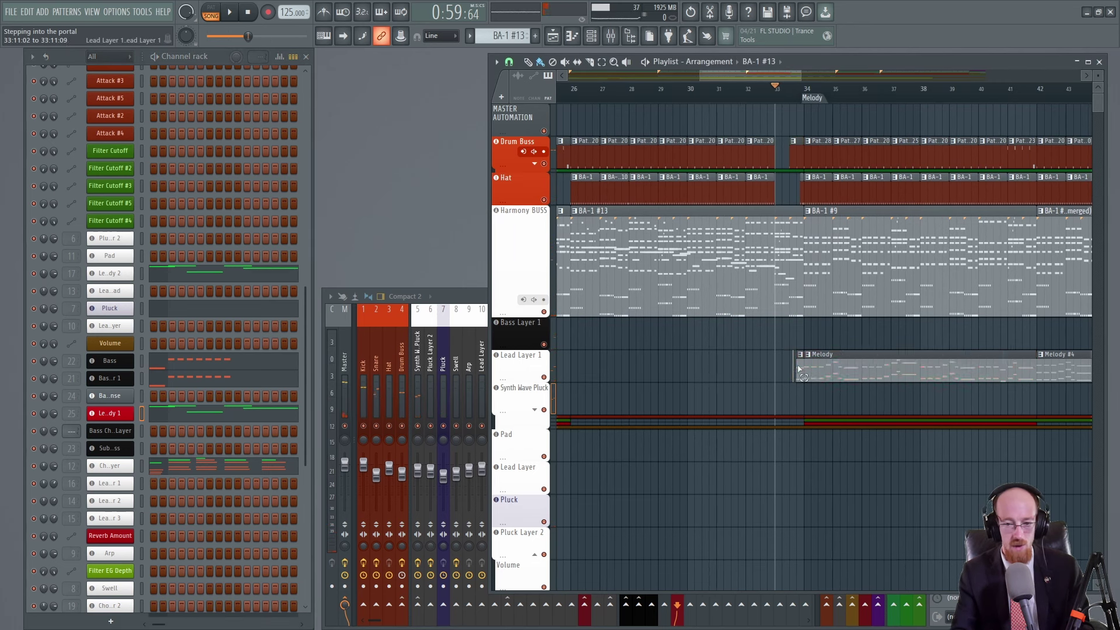
left_click(916, 360)
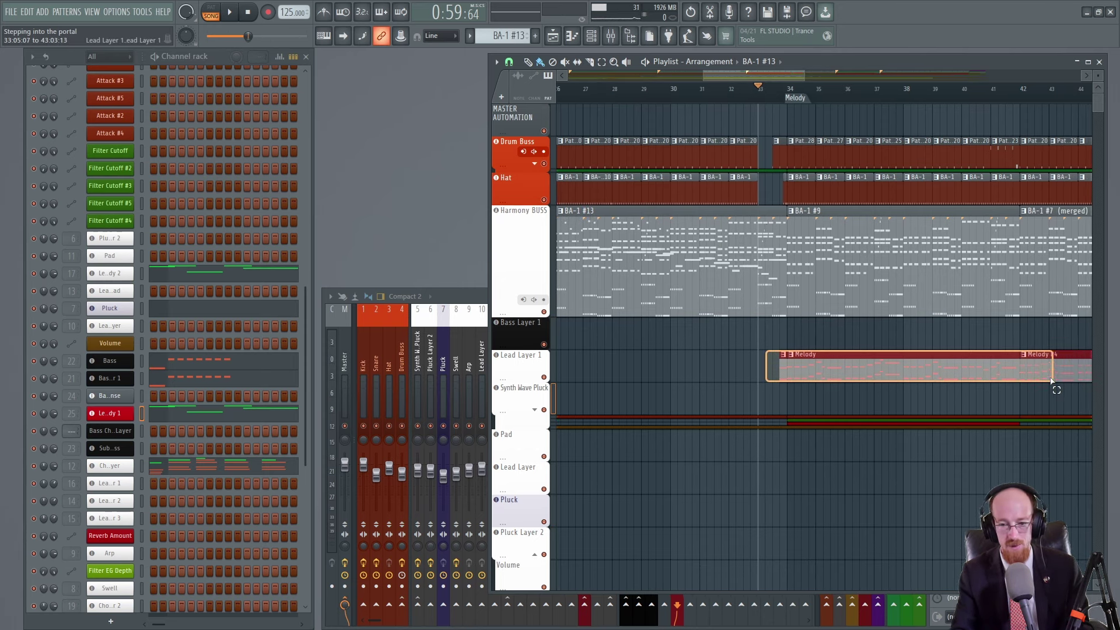
scroll(950, 350, "down", 5)
scroll(962, 332, "right", 4)
left_click_drag(874, 262, 1073, 262)
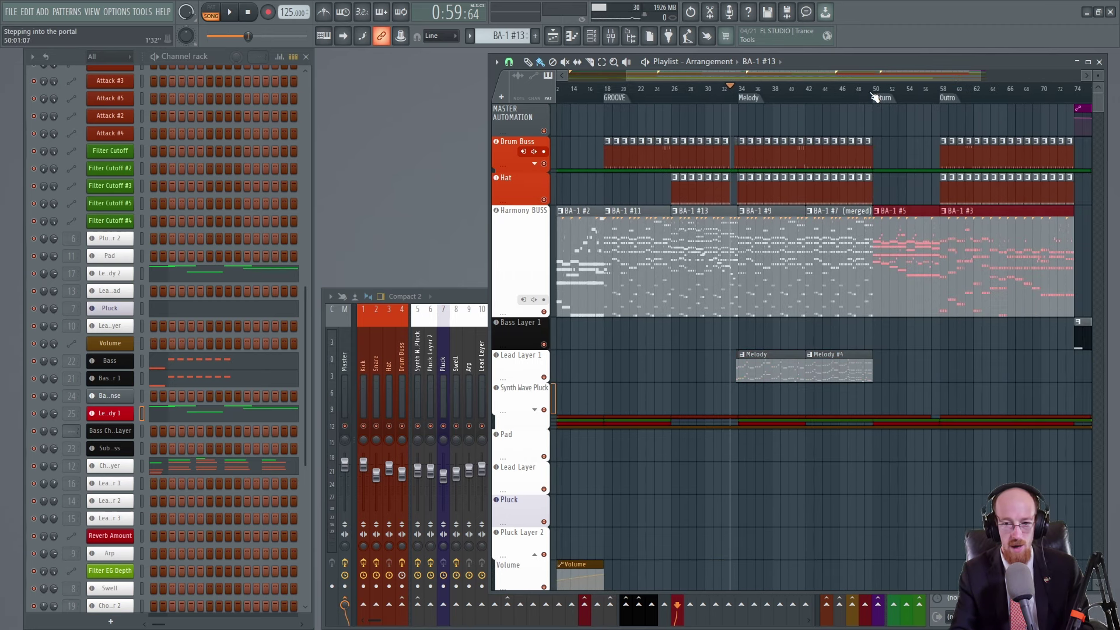
Step: Open the Outro's BA-1 #3 pattern in the piano roll, view its Synth Wave Pluck and Pluck notes, and close it
left_click_drag(858, 93, 905, 93)
left_click(903, 145)
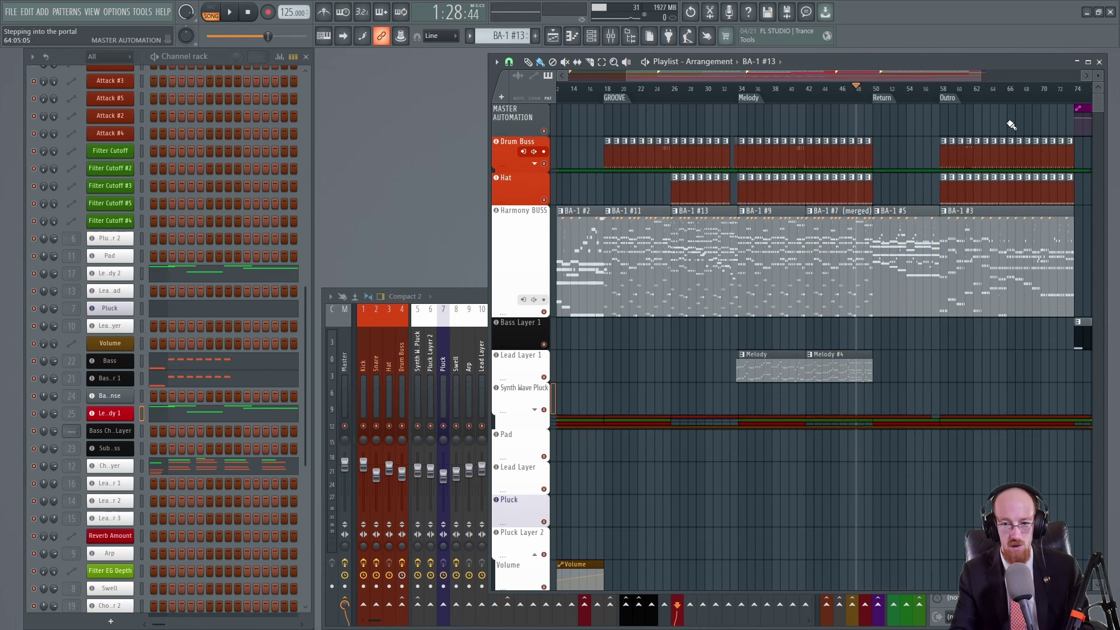
left_click(963, 268)
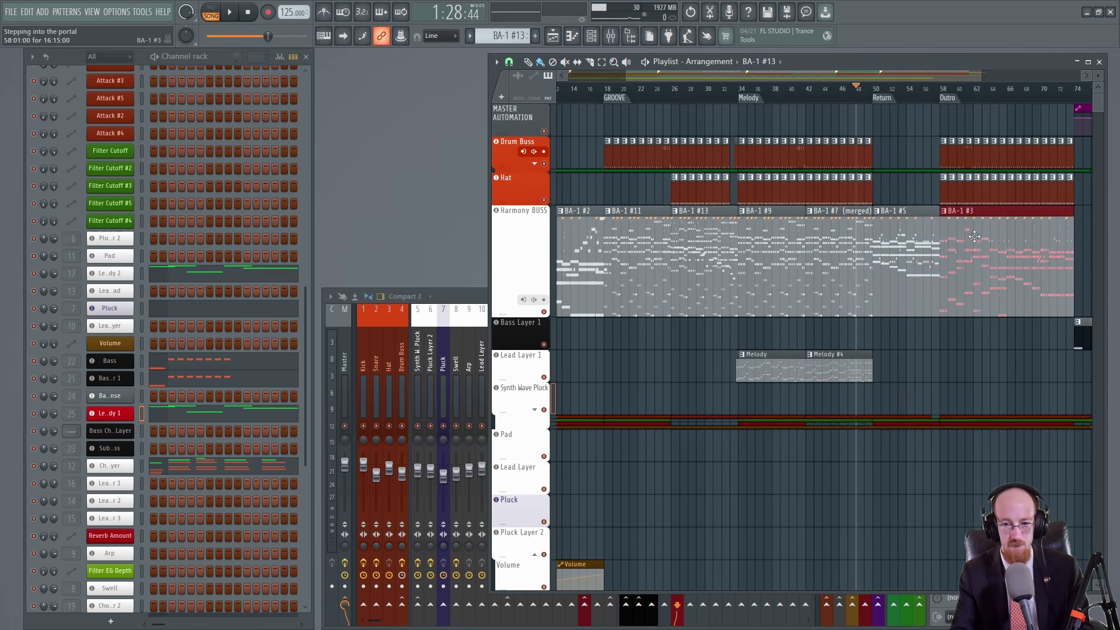
double_click(981, 260)
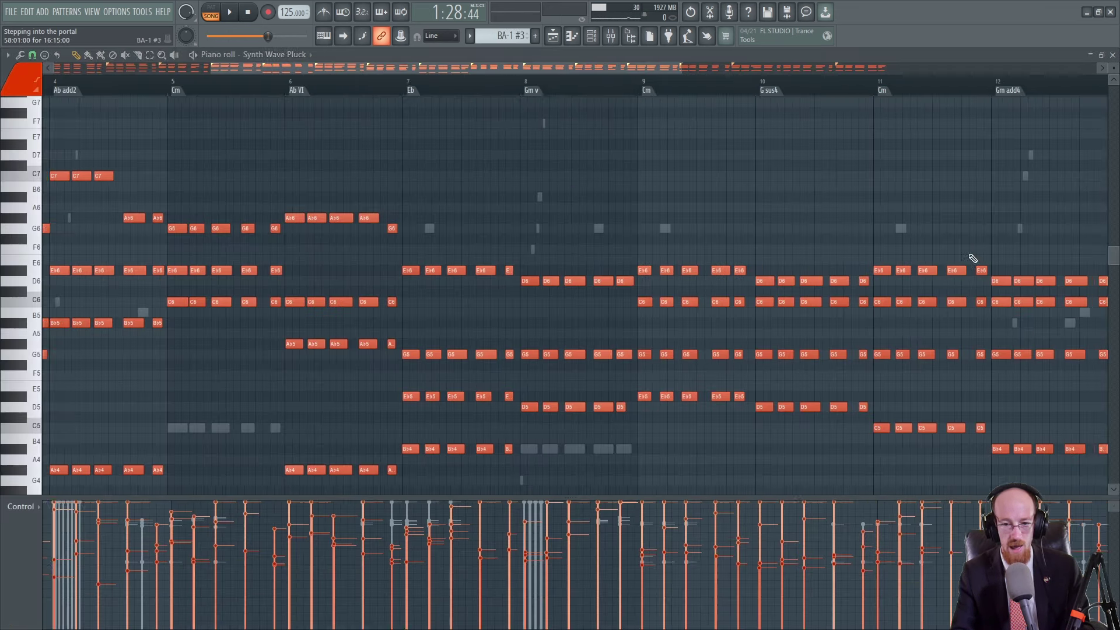
double_click(63, 219)
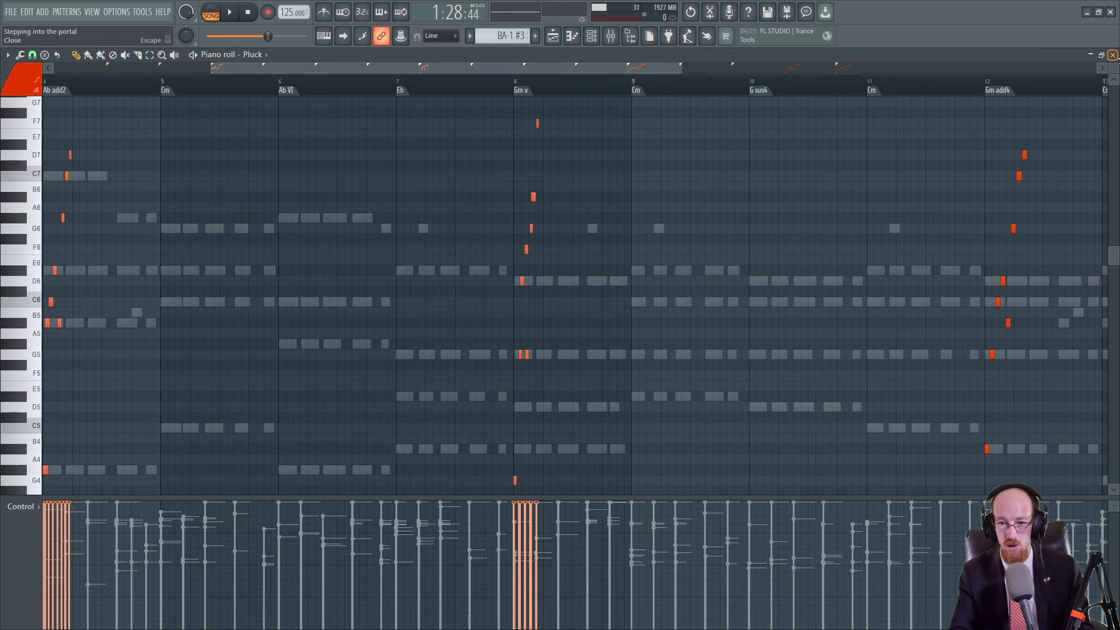
left_click(1112, 54)
Step: Open the Lead Layer notes of BA-1 #3 in the piano roll, play the Outro melody, and close the piano roll
scroll(199, 315, "down", 1)
double_click(181, 282)
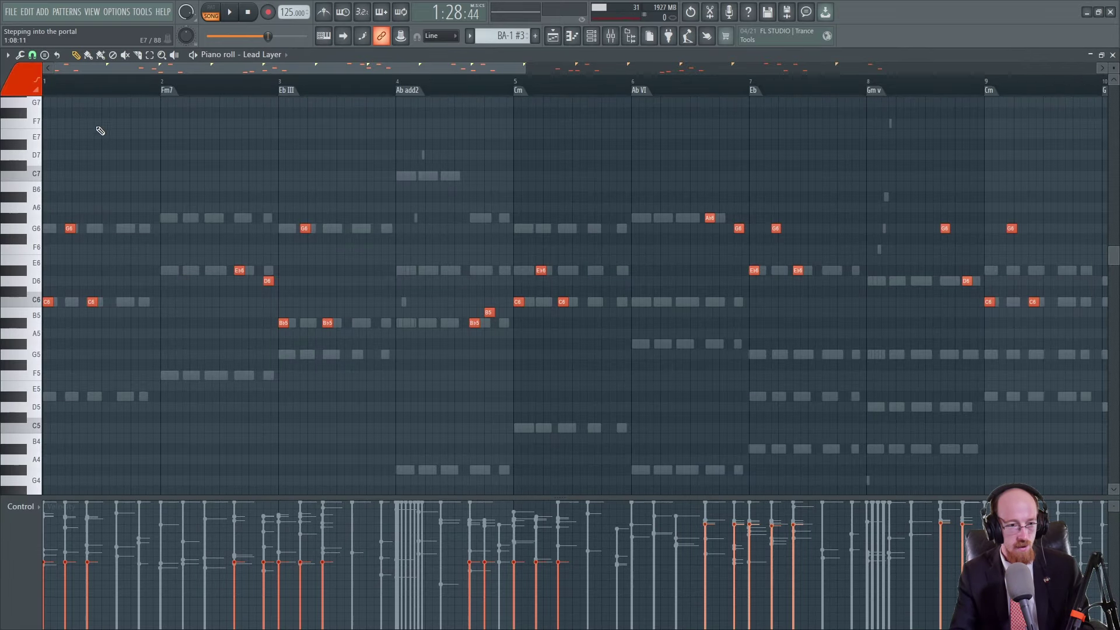
key("space")
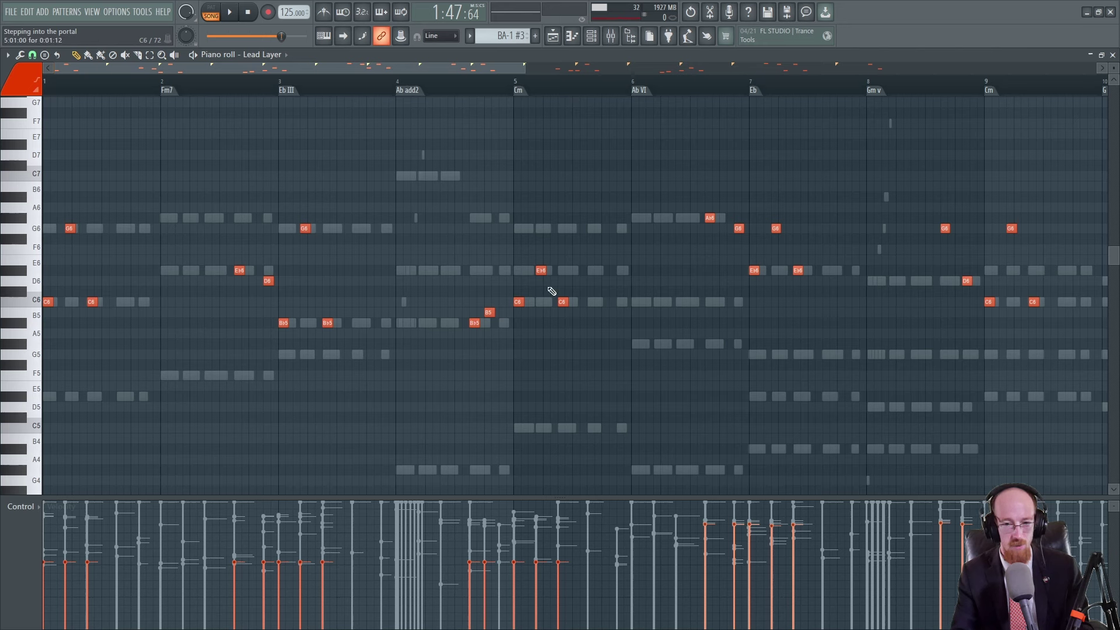
left_click(1112, 55)
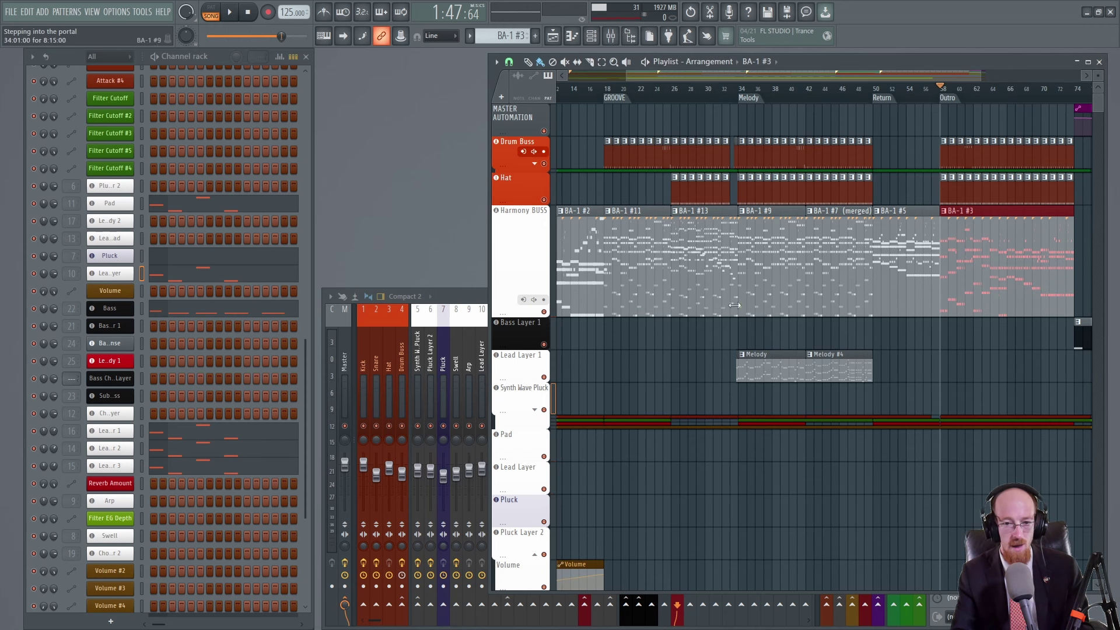
Step: Return the playhead to the BA-1 #13 section and show the Lead Melody 1 channel's BA-1 plugin, closing it again
left_click(744, 89)
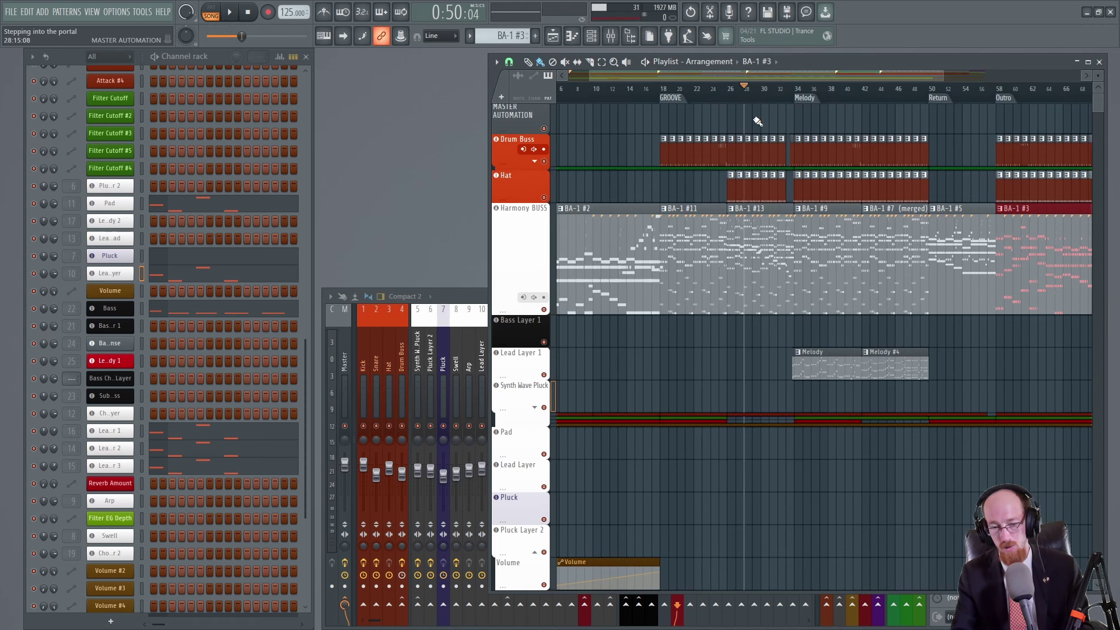
left_click(114, 360)
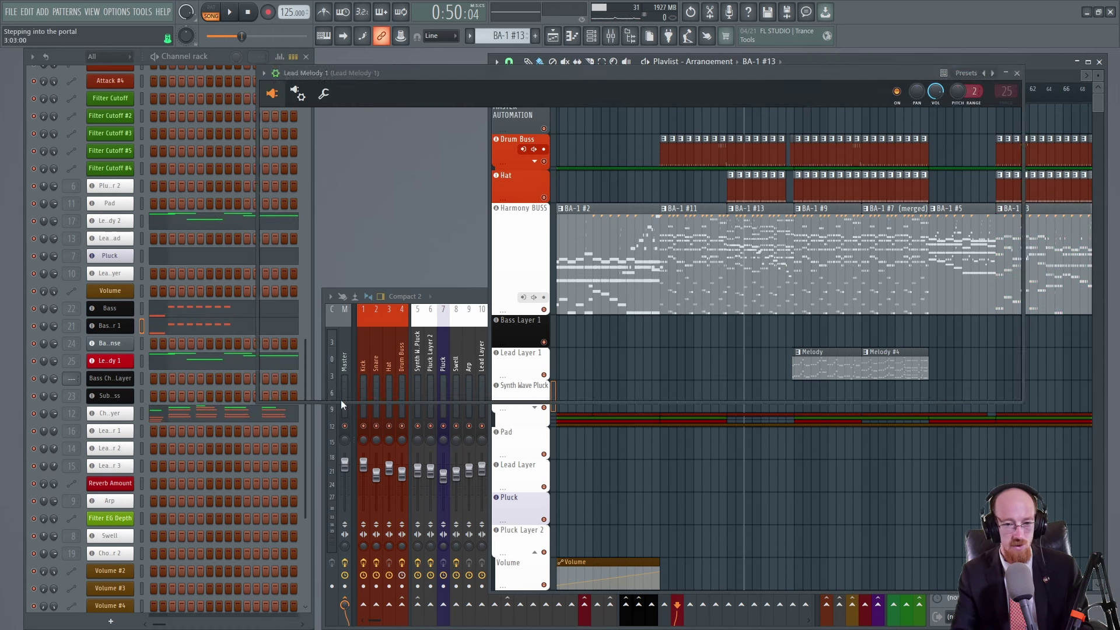
mouse_move(576, 205)
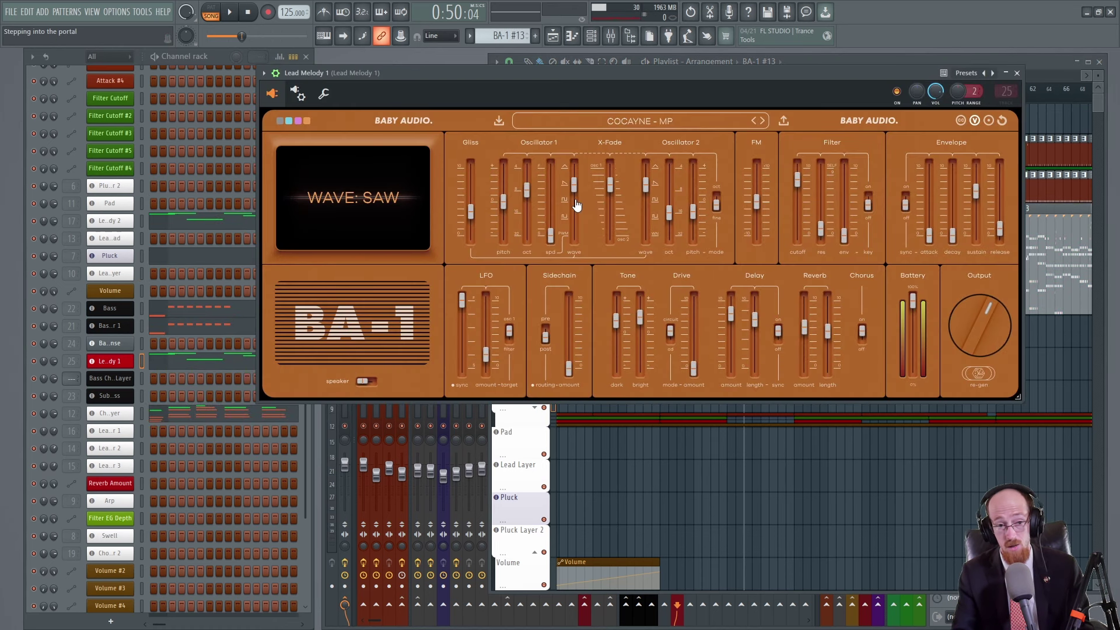
left_click(1016, 73)
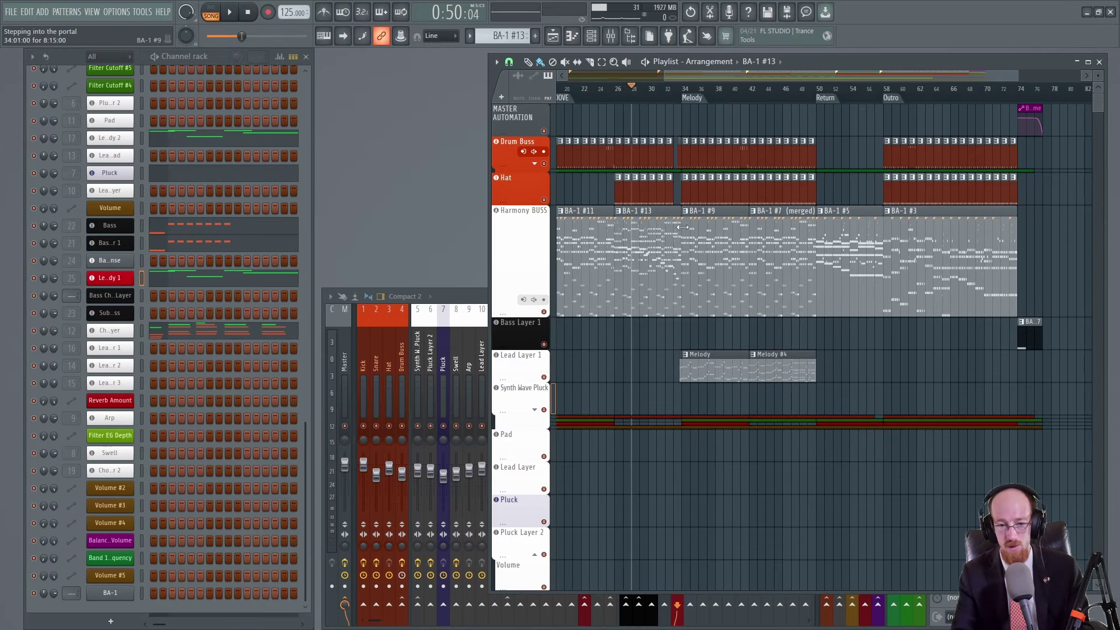
Step: Move the playhead to bar 34, pick the Melody pattern, and switch playback to pattern mode
left_click(682, 88)
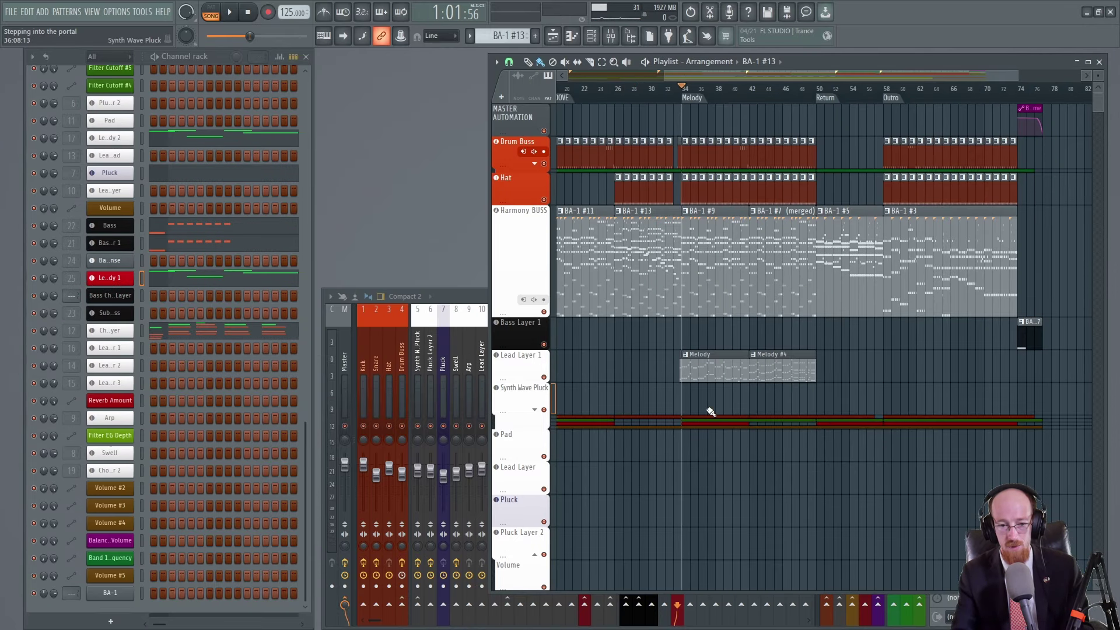
left_click(704, 353)
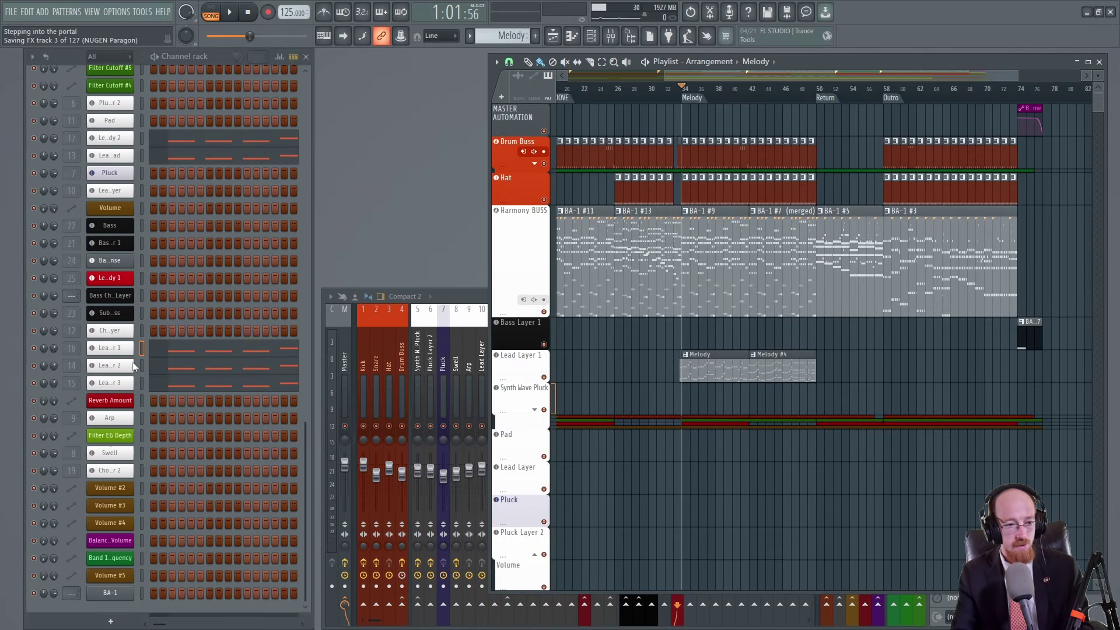
left_click(211, 15)
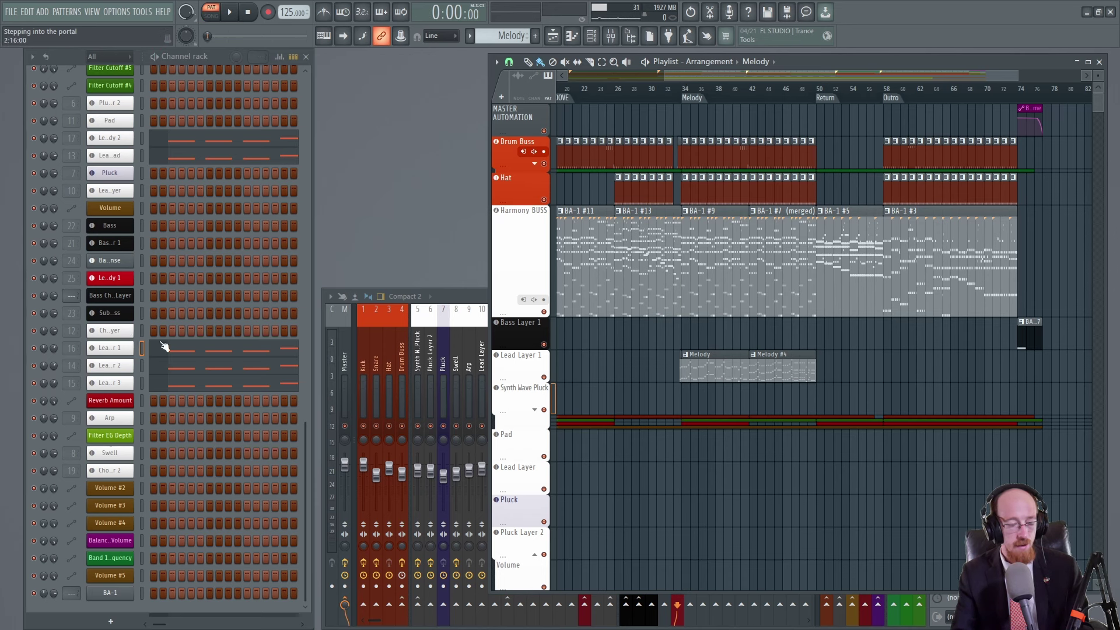
Step: Bring up the mixer, select the Lead Layer 1 to 3 and Lead Melody 2 tracks together, and start playing the Melody pattern
left_click(468, 290)
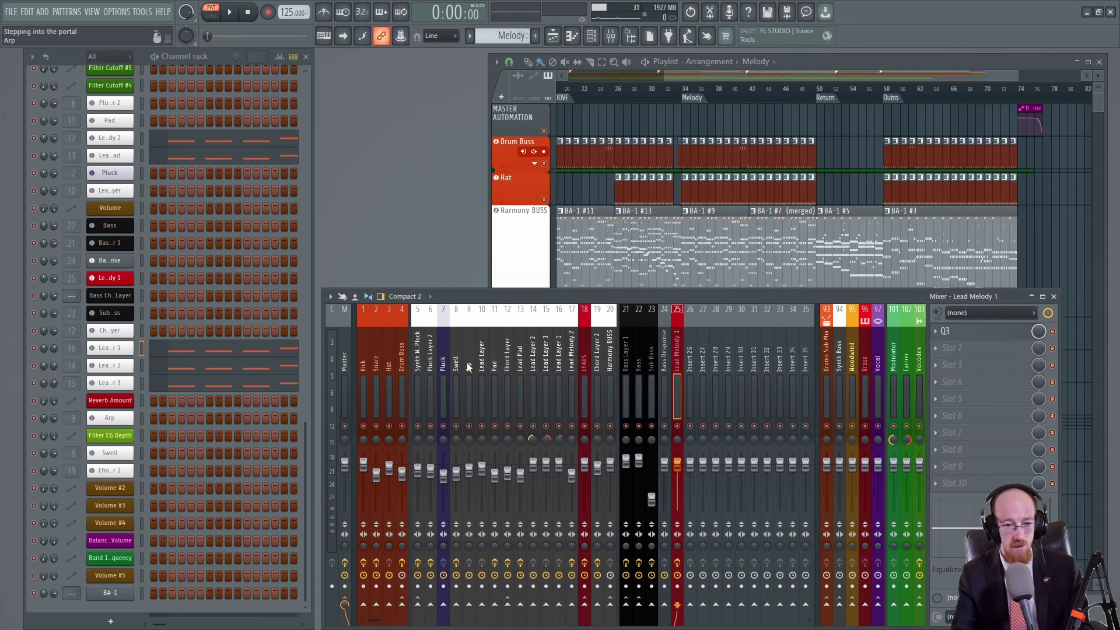
left_click(565, 394, "ctrl")
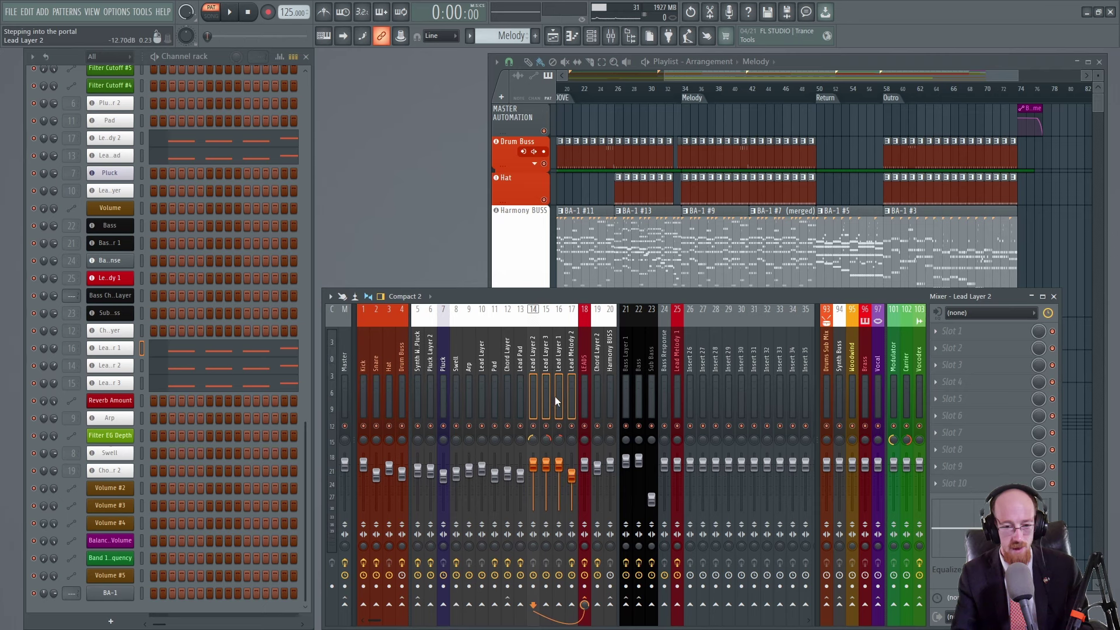
key("space")
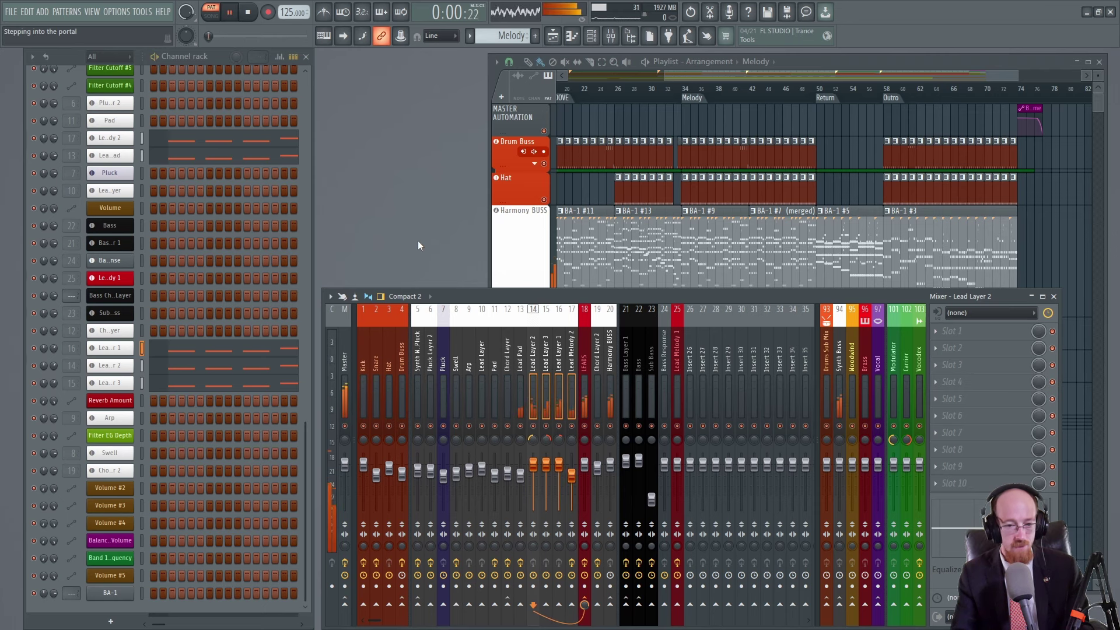
Step: View the BA-1 plugins of Lead Layer 1, Lead Layer 2 and Lead Layer 3 one after another while the pattern plays
left_click(127, 352)
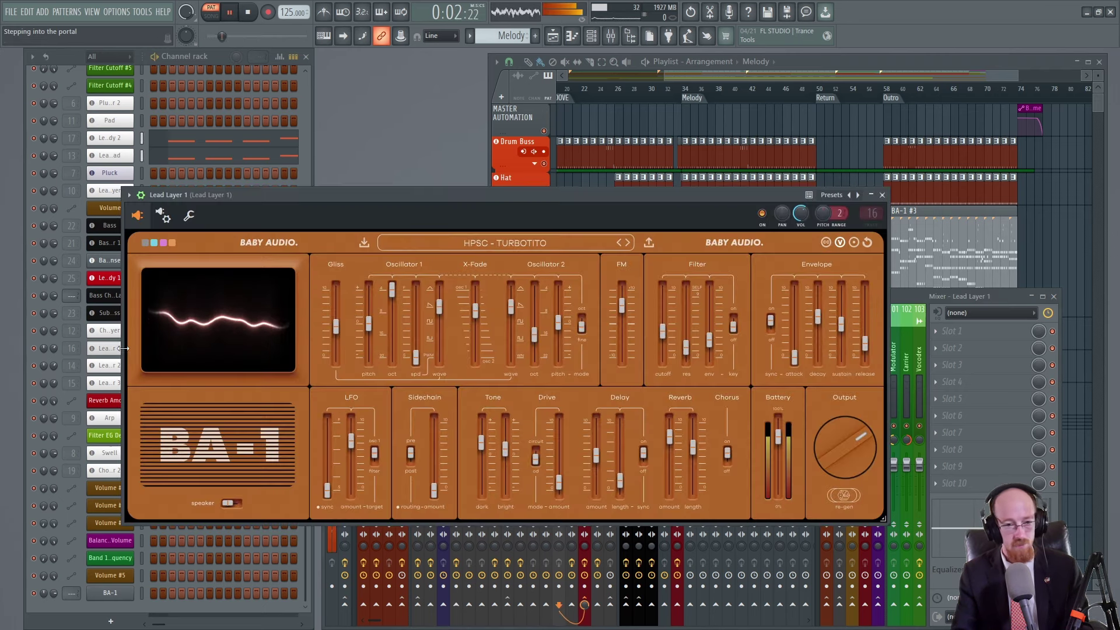
left_click(112, 356)
left_click(121, 369)
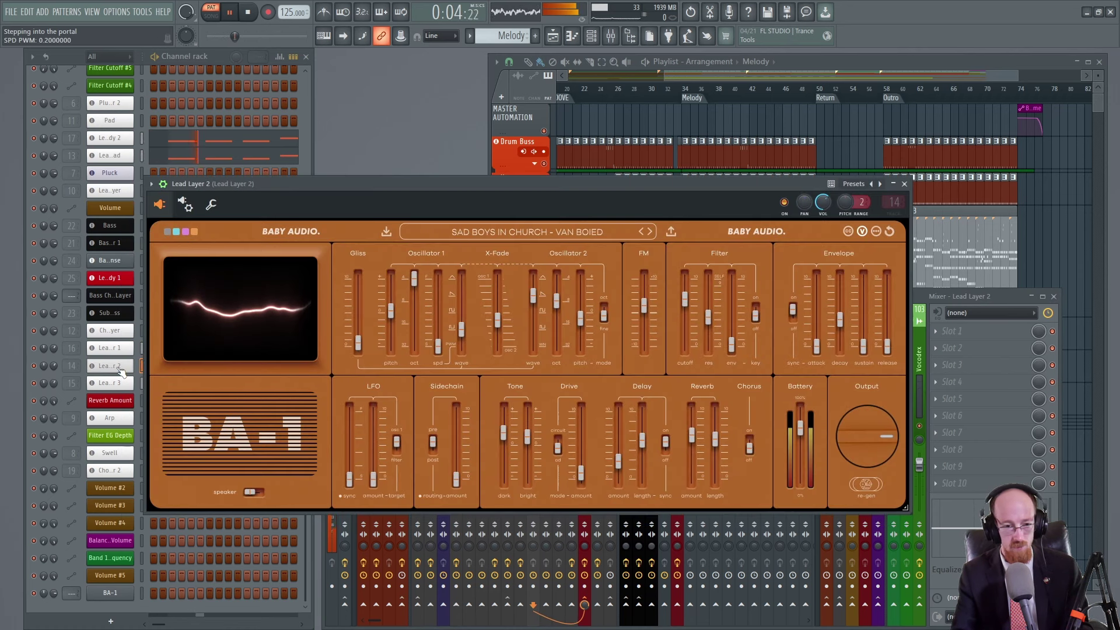
left_click(113, 368)
left_click(112, 384)
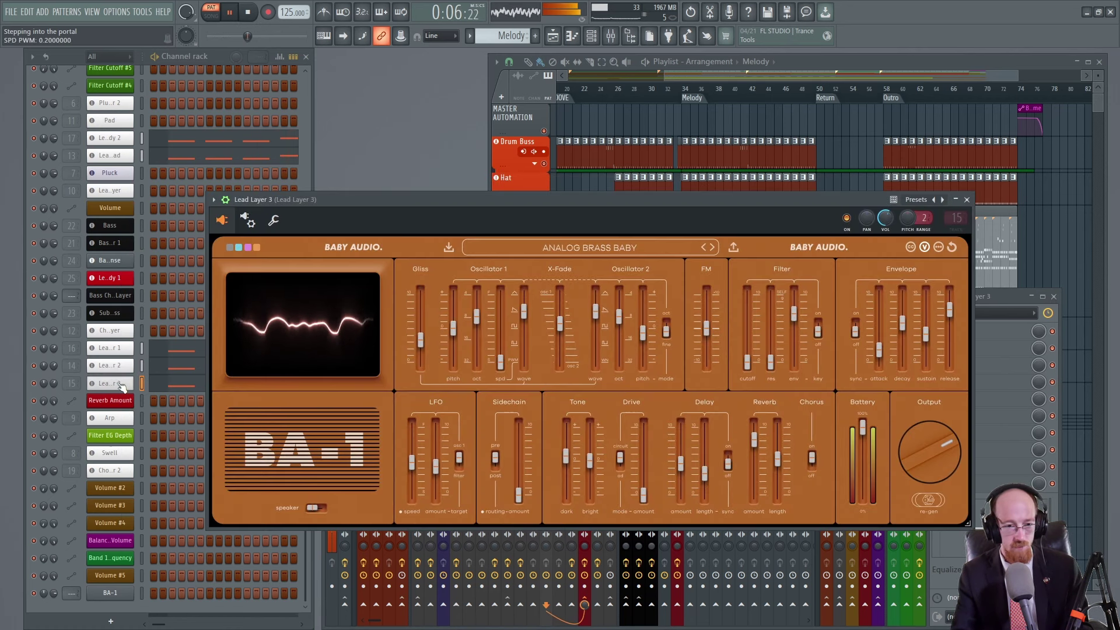
left_click(112, 385)
Step: View the Lead Pad channel's BA-1 plugin, close it, and open the one on Lead Melody 2
left_click(124, 159)
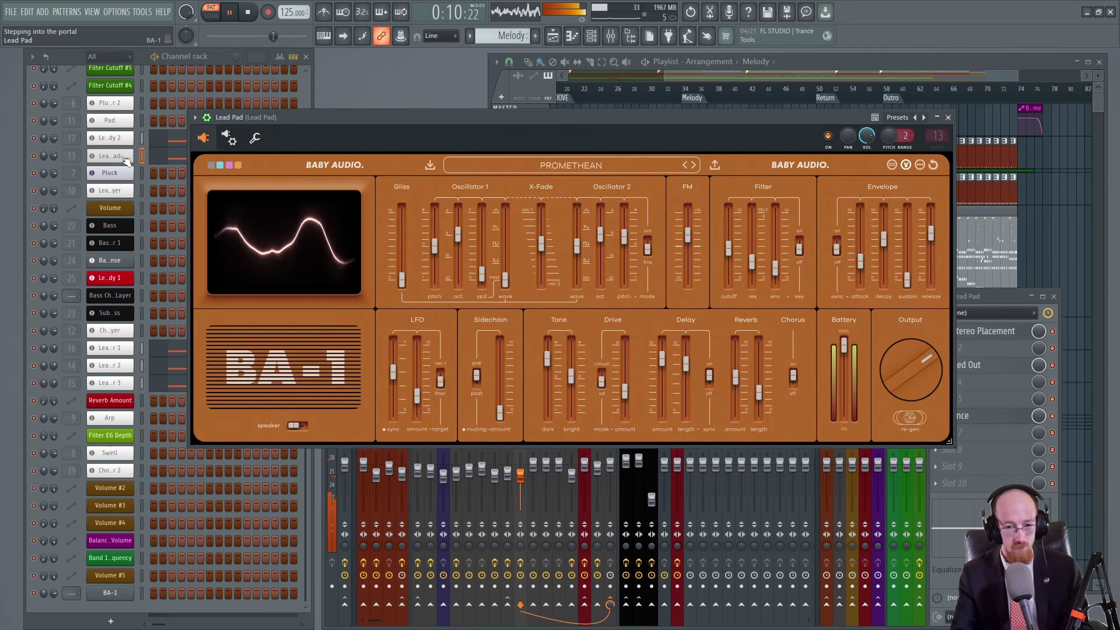
left_click(124, 157)
left_click(123, 139)
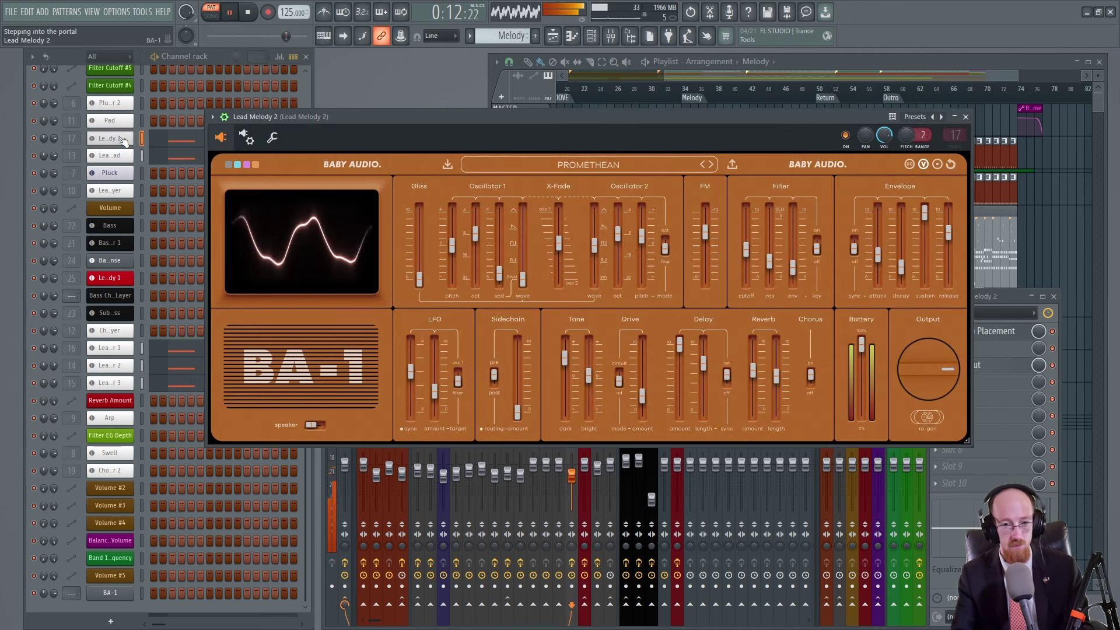
Step: Close the Lead Melody 2 plugin, stop playback, and check the mixer tracks Lead Layer 2, Lead Layer 3, Lead Layer 1 and Lead Melody 2
left_click(123, 140)
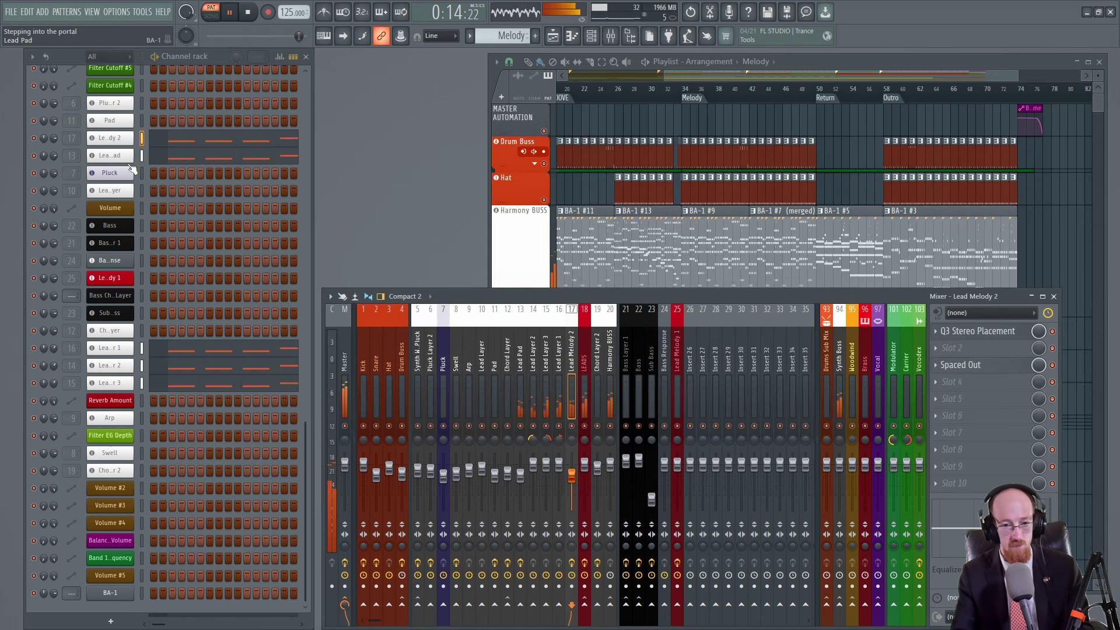
key("space")
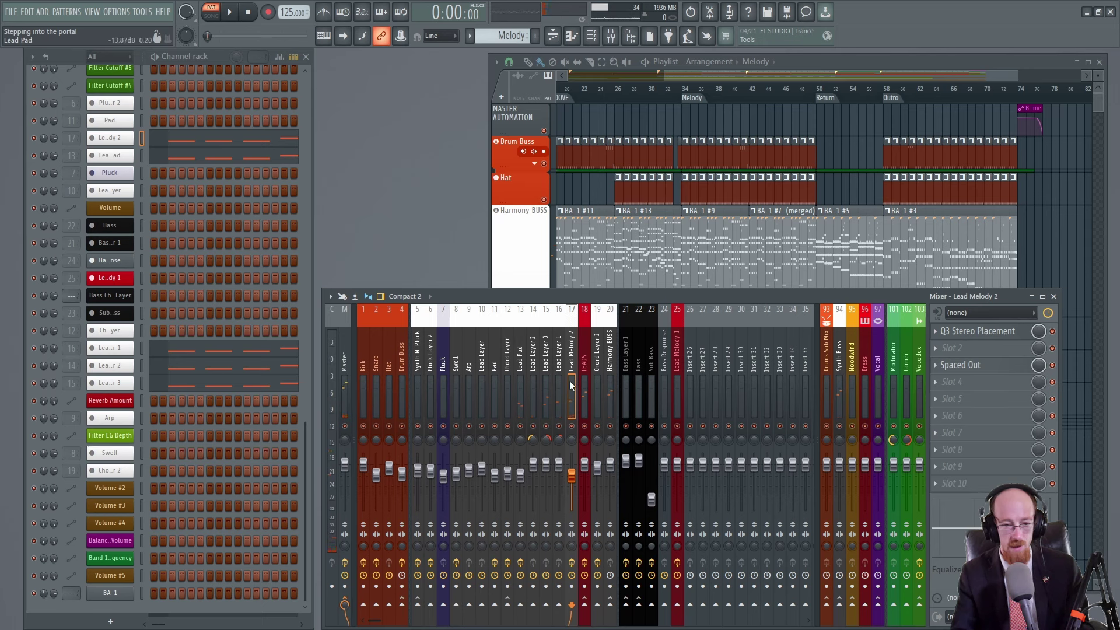
left_click(533, 390)
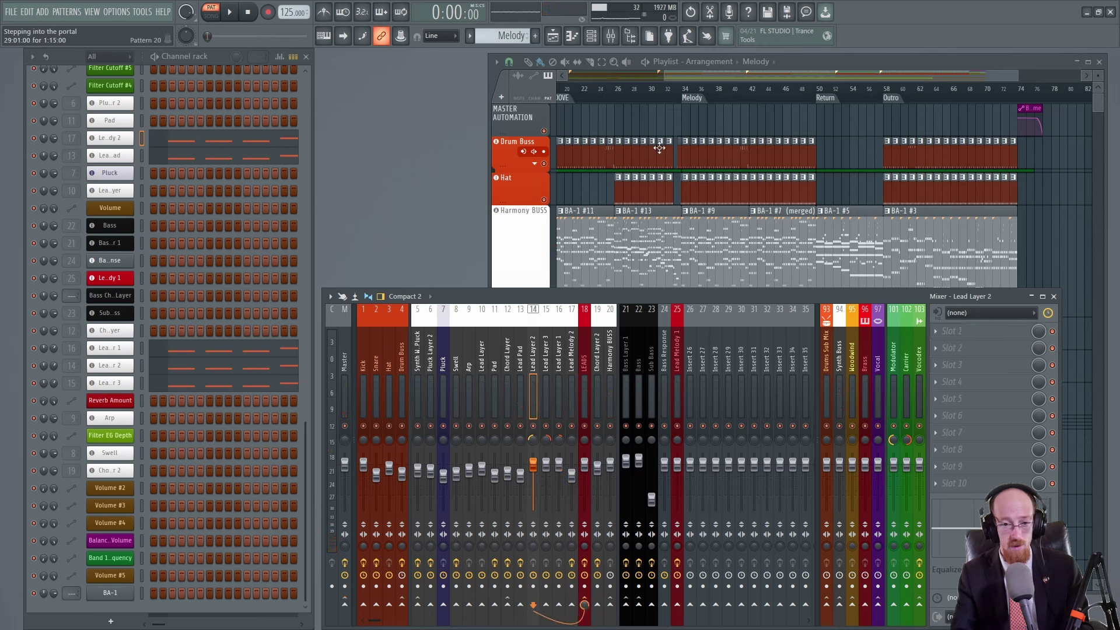
key("Right")
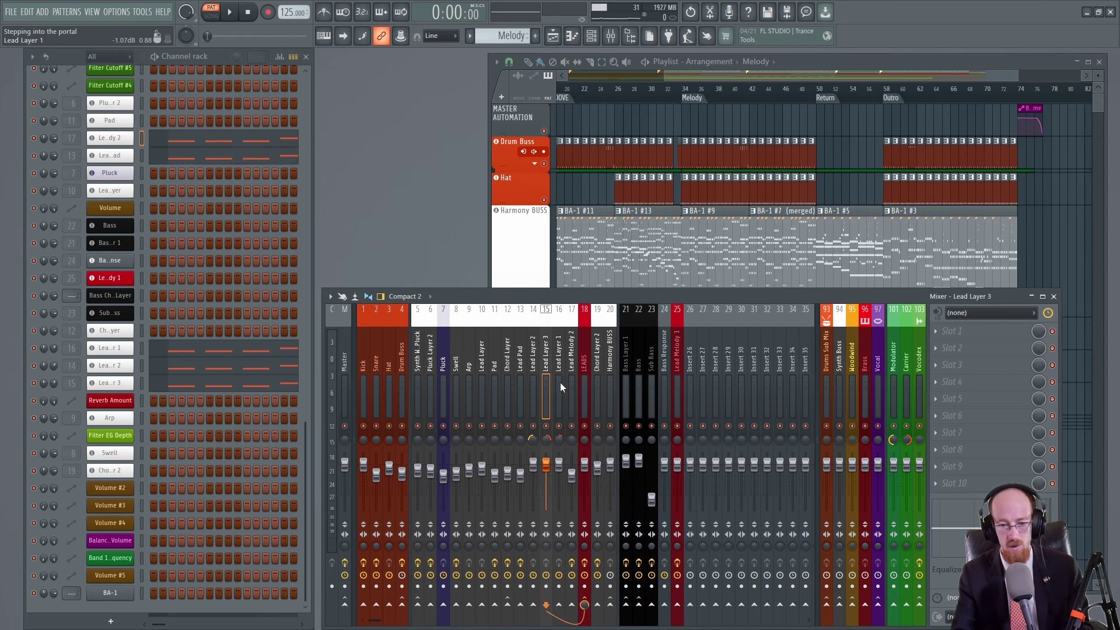
left_click(560, 382)
left_click(571, 377)
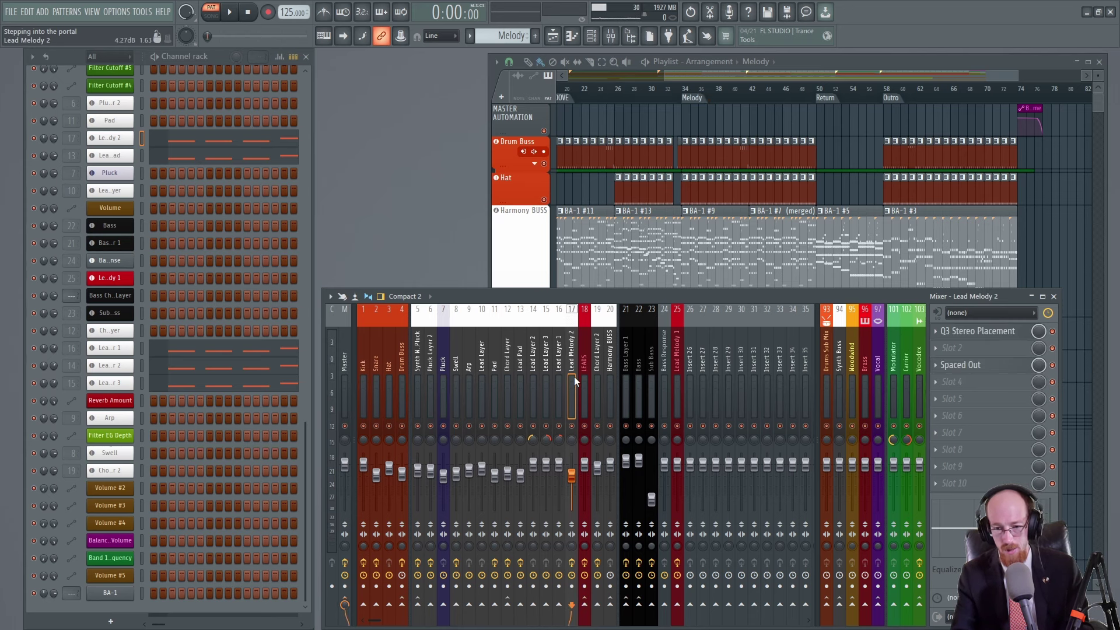
Step: View the Q3 Stereo Placement and Spaced Out effects on the Lead Melody 2 mixer track, closing each one
left_click(980, 331)
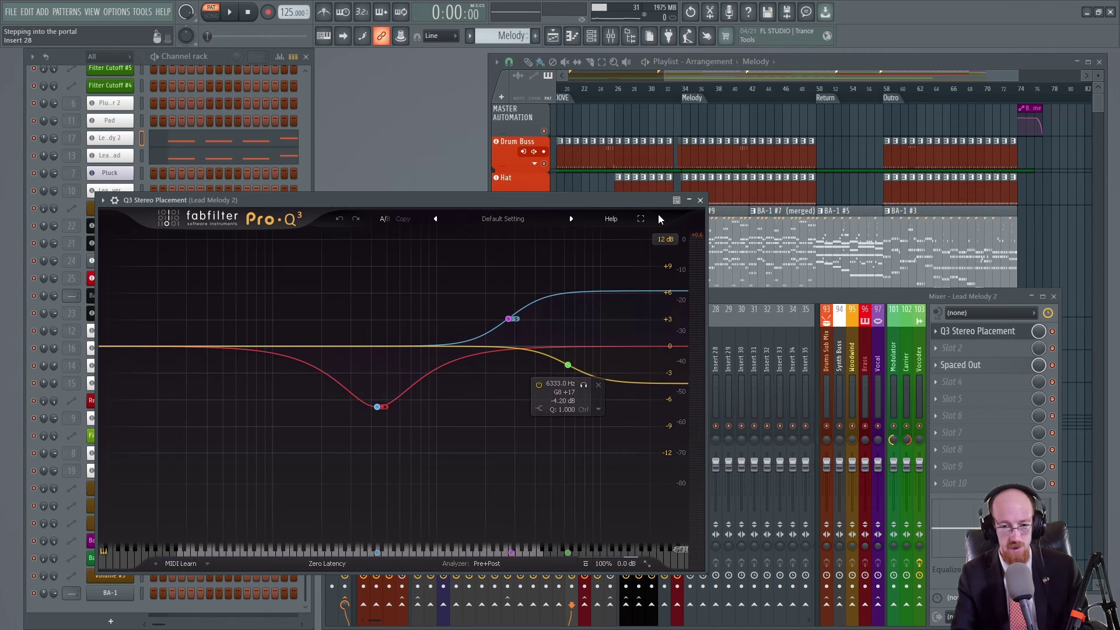
left_click(700, 200)
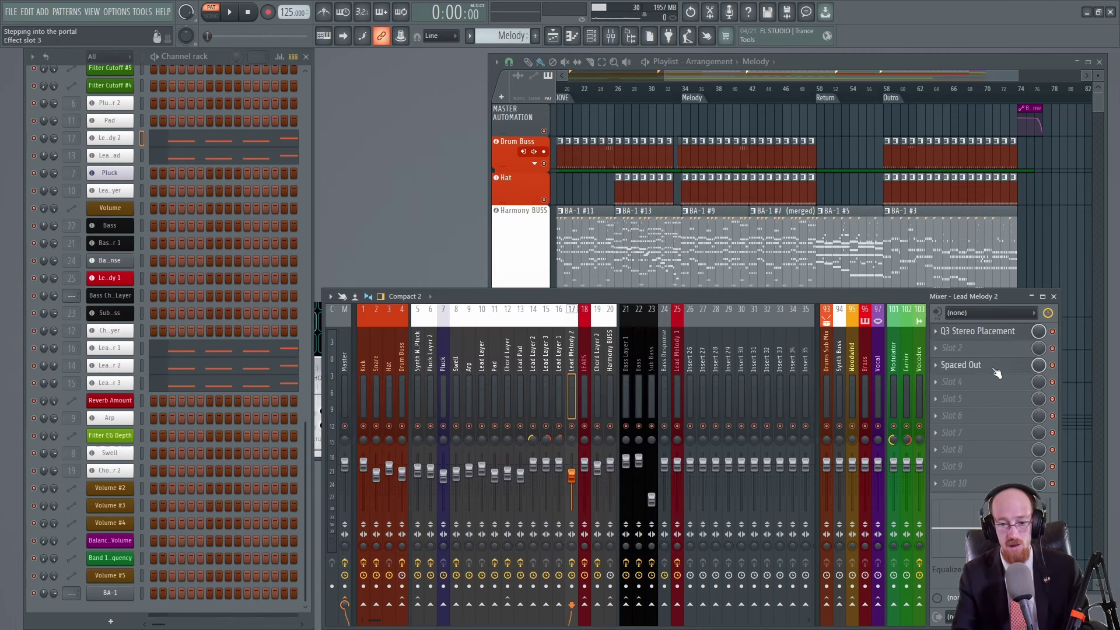
left_click(959, 365)
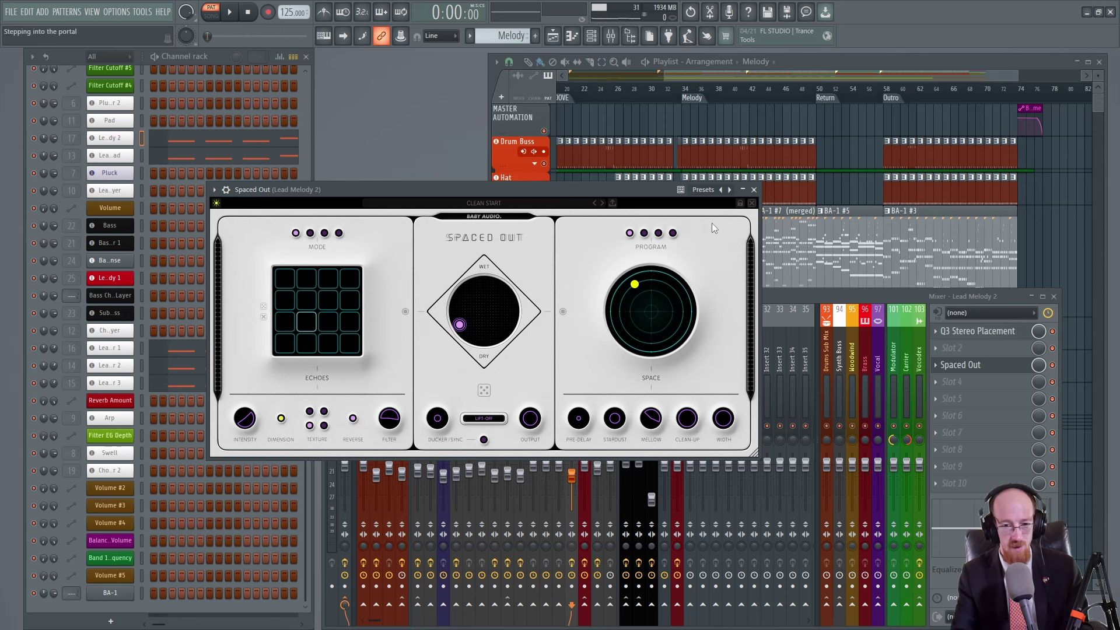
left_click(753, 189)
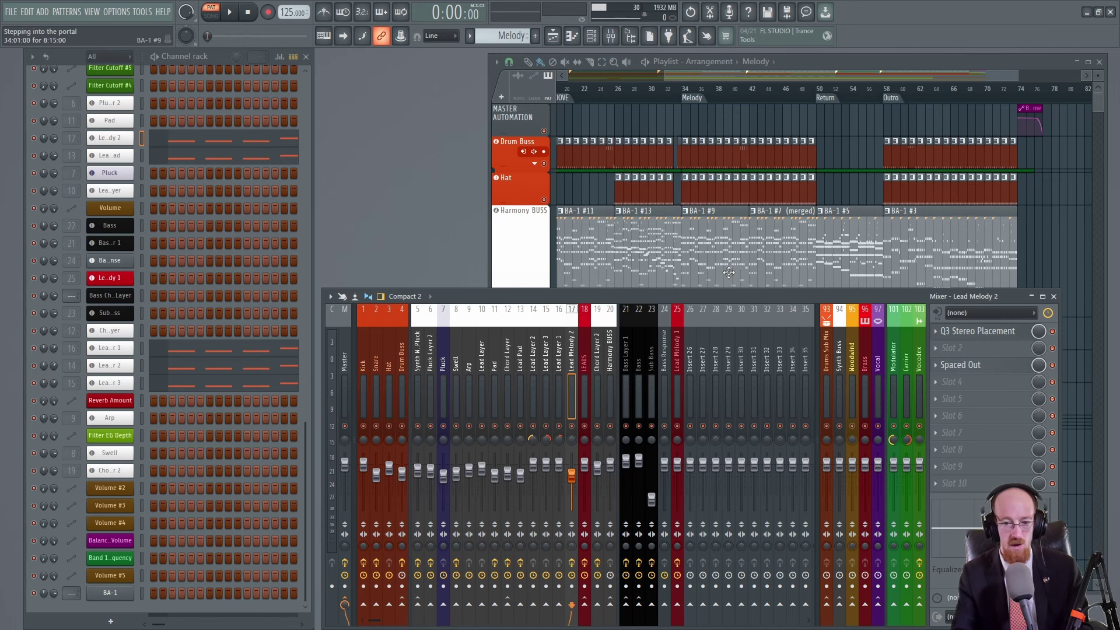
Step: Play the song from the Melody marker and view the Melody pattern's Lead Layer 1 notes in the piano roll, returning to the playlist
left_click(765, 247)
left_click_drag(587, 75, 611, 74)
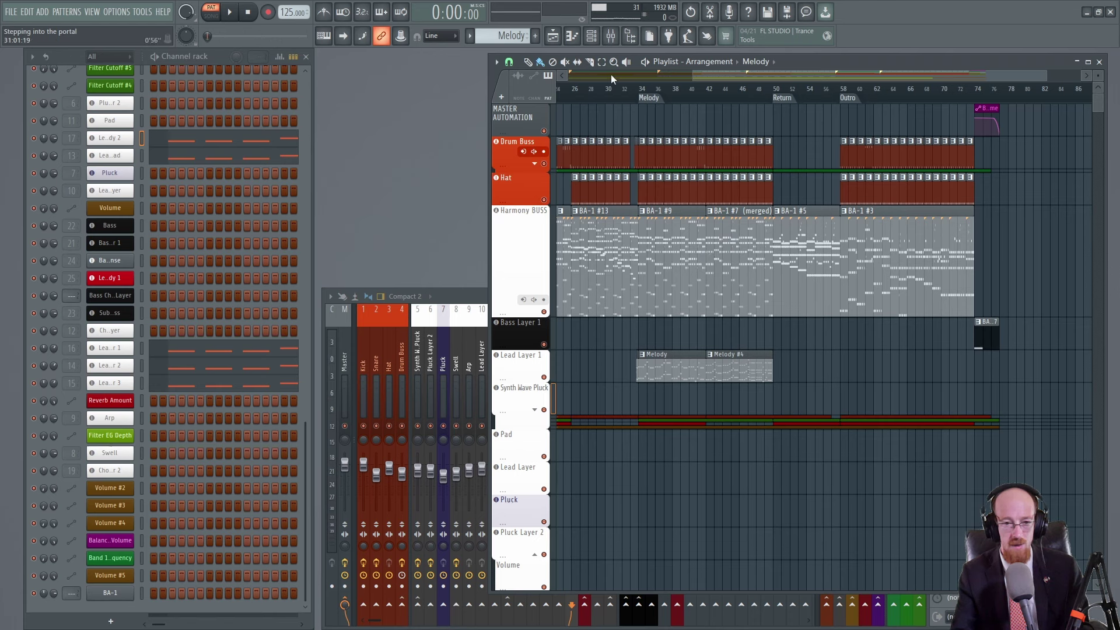
left_click(648, 98)
key("space")
left_click(632, 97)
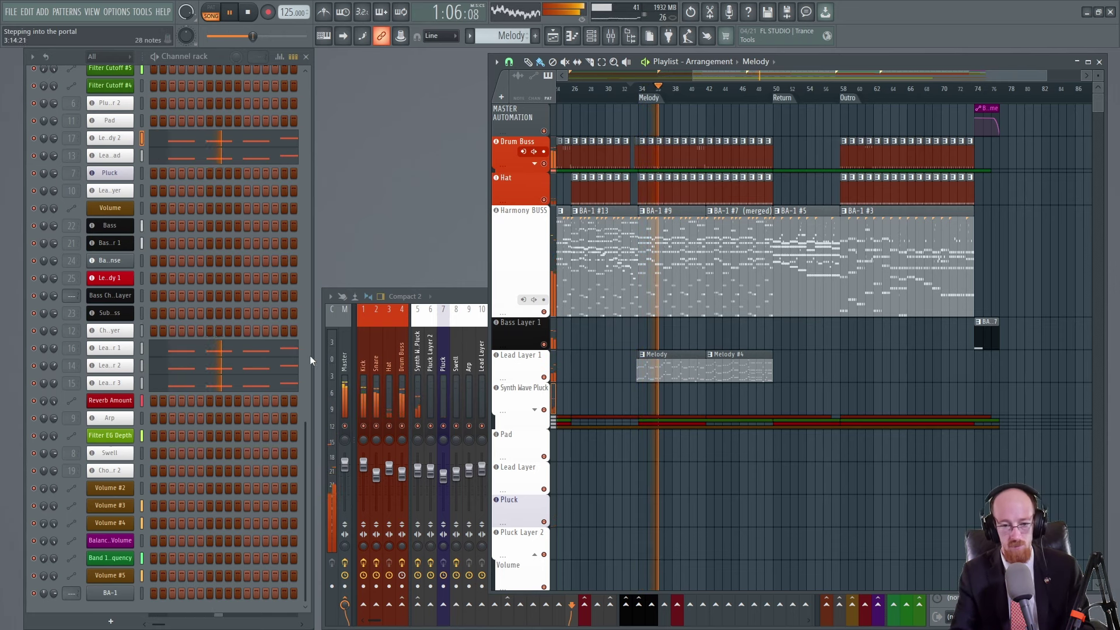
left_click(239, 351)
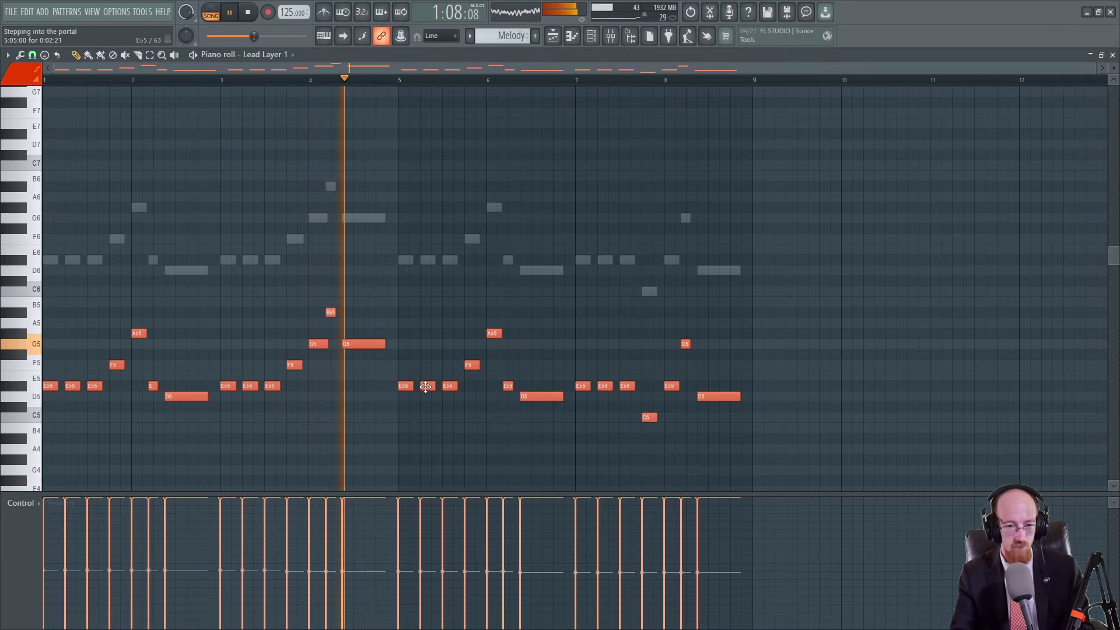
key("F7")
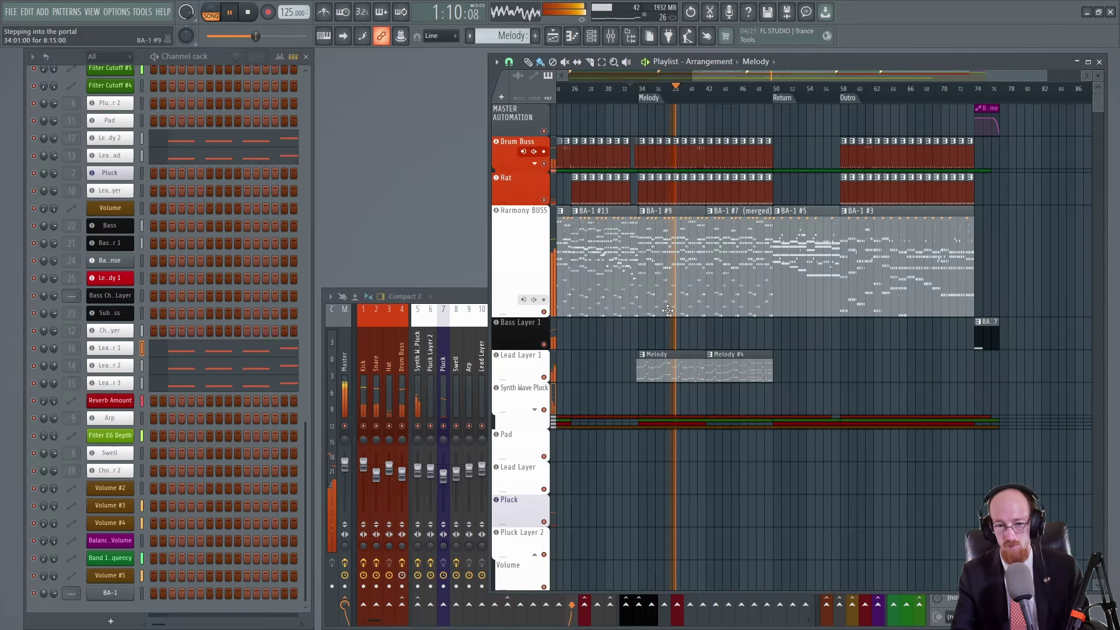
Step: Pick the pattern of the BA-1 #7 (merged) clip, switch to Melody #4, and stop playback
scroll(671, 329, "up", 3)
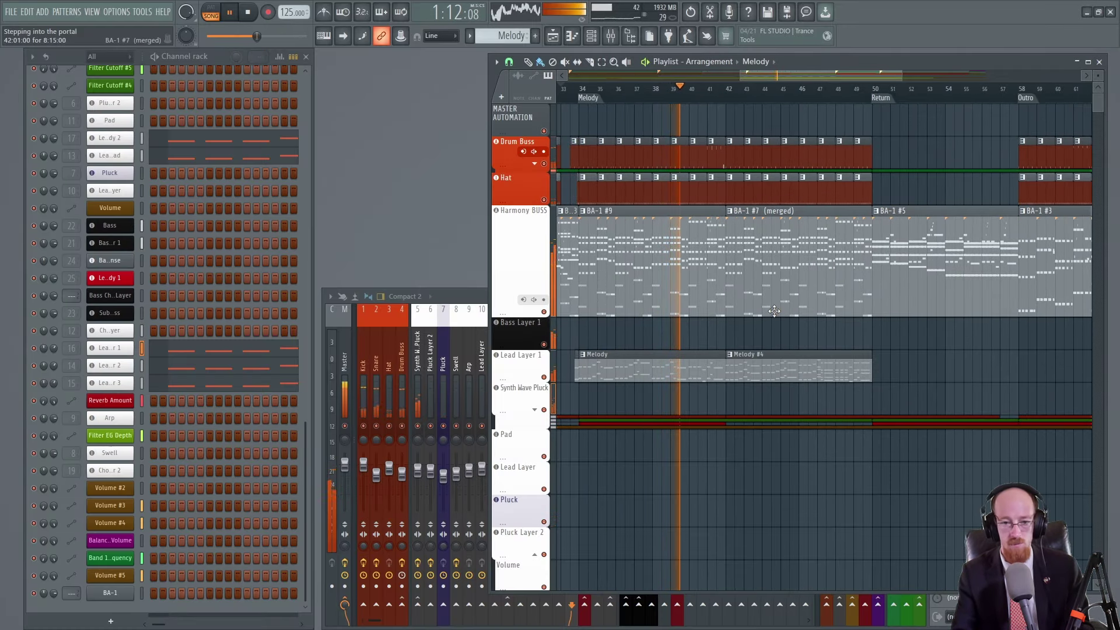
left_click(752, 309)
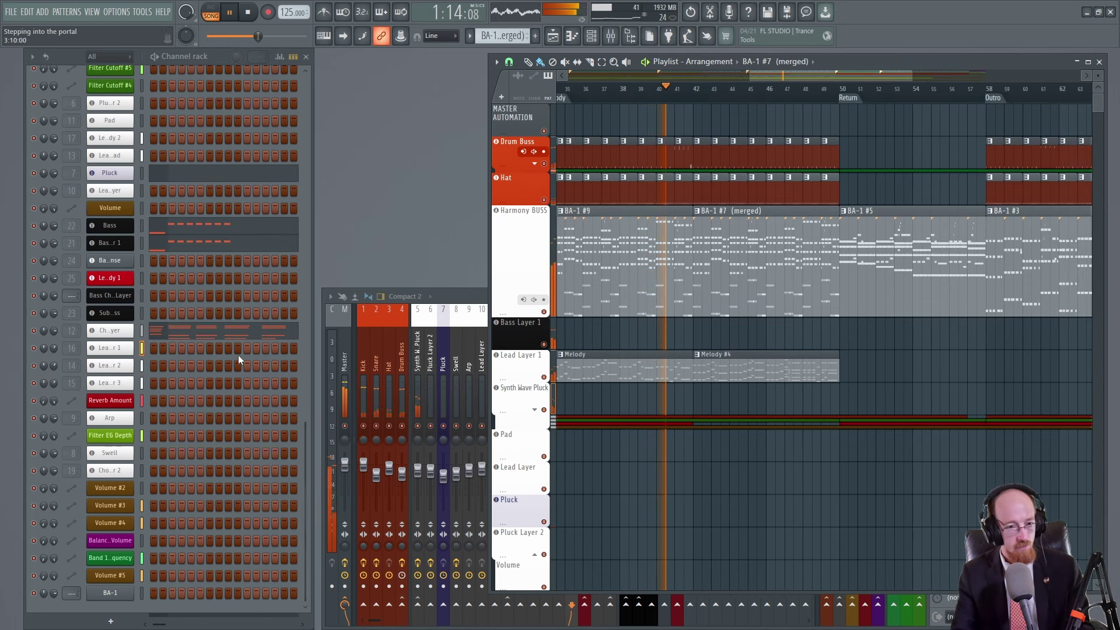
left_click(717, 367)
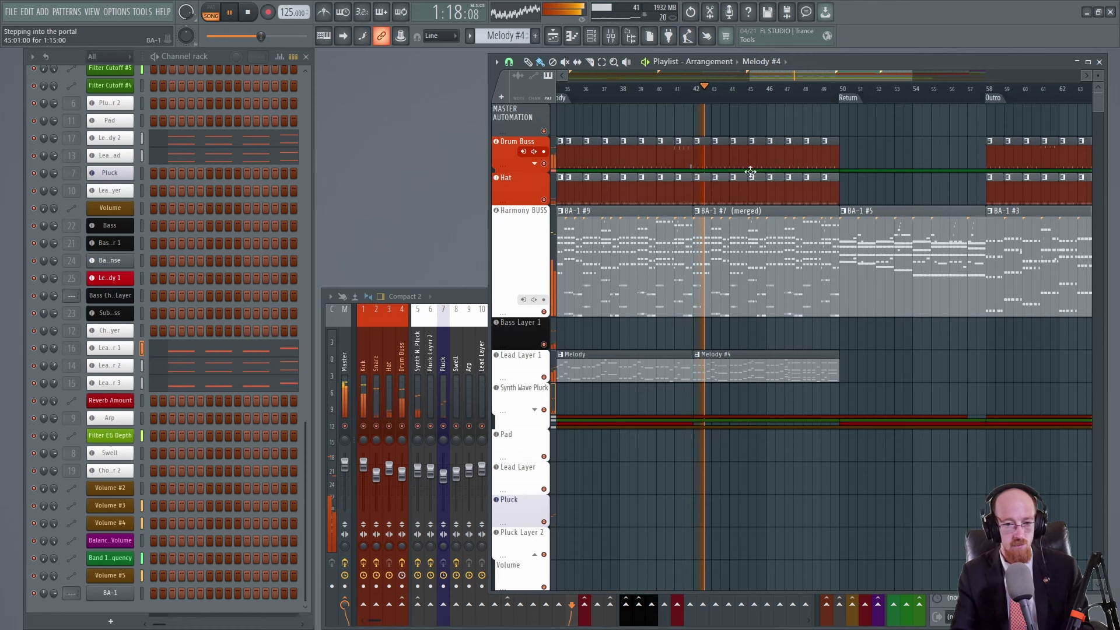
key("space")
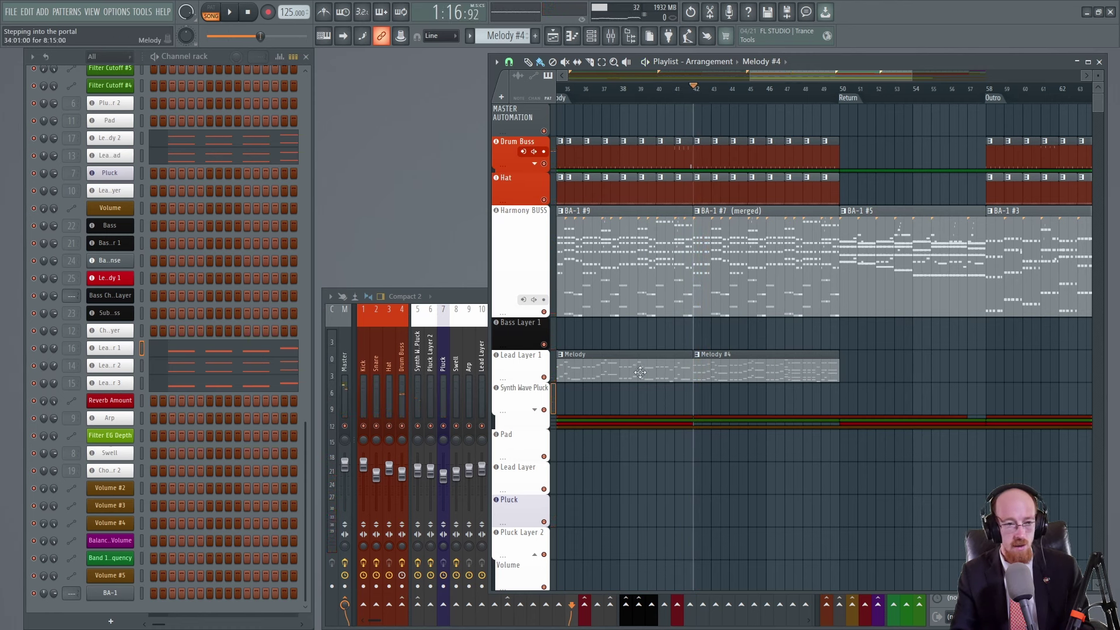
left_click(671, 373)
left_click(762, 369)
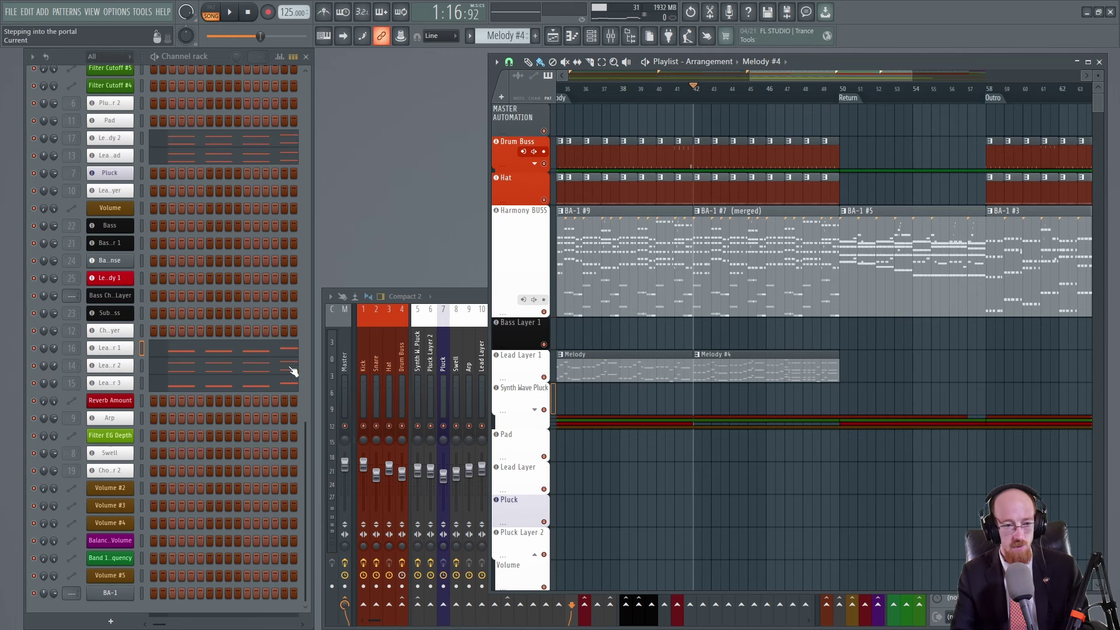
Step: View the Lead Melody 2 notes of Melody #4 in the piano roll, select the two lower notes in bar 8, and close it
left_click(214, 158)
scroll(243, 256, "up", 3)
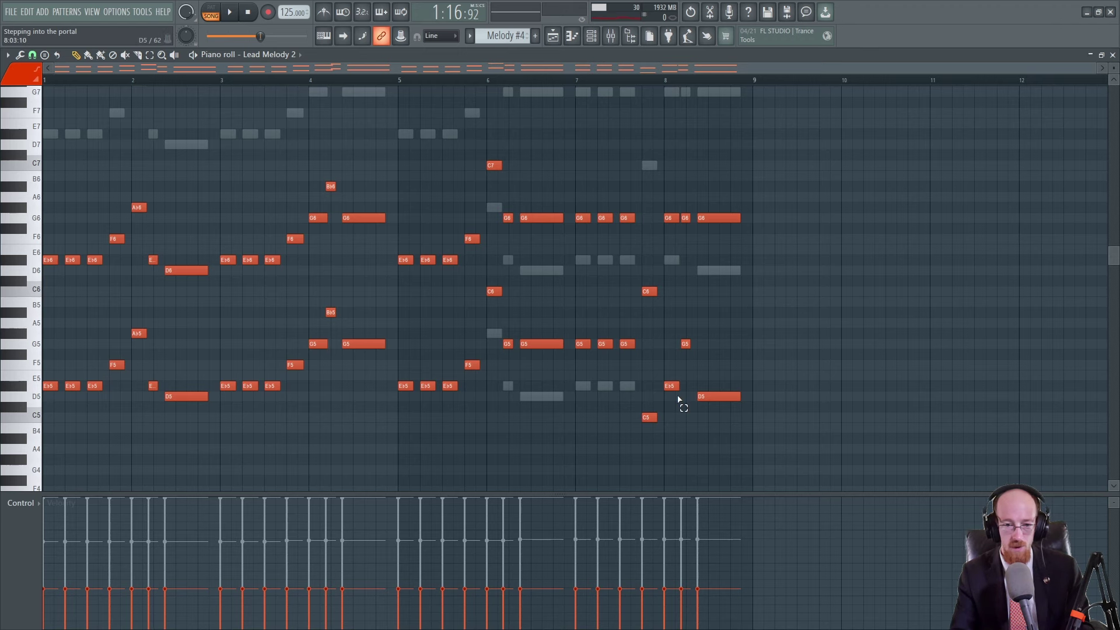
left_click_drag(678, 400, 688, 335)
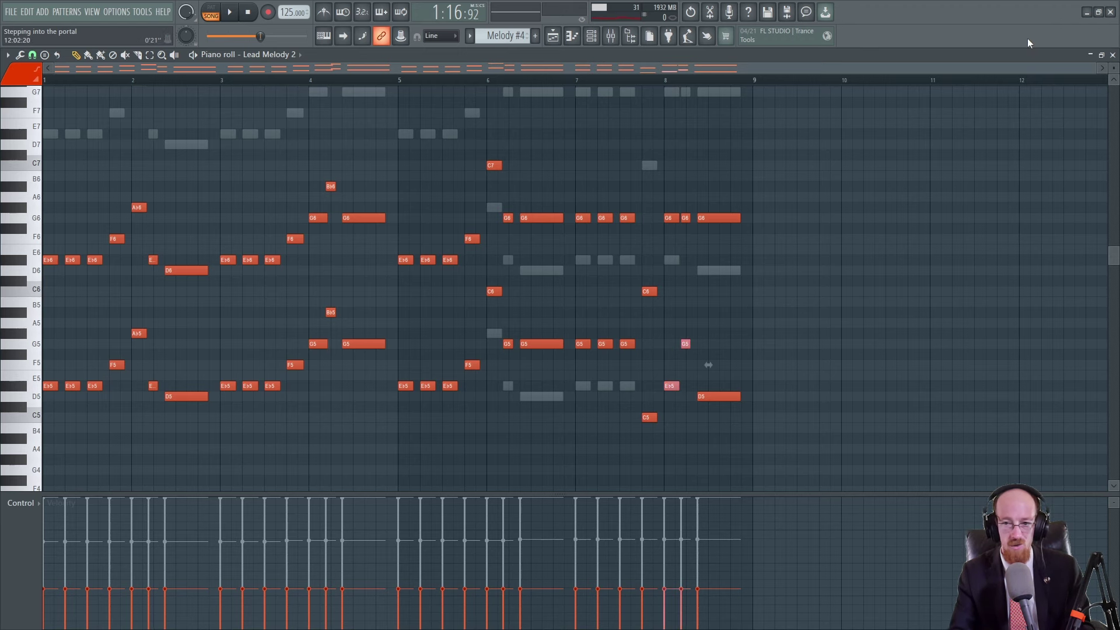
left_click(1112, 56)
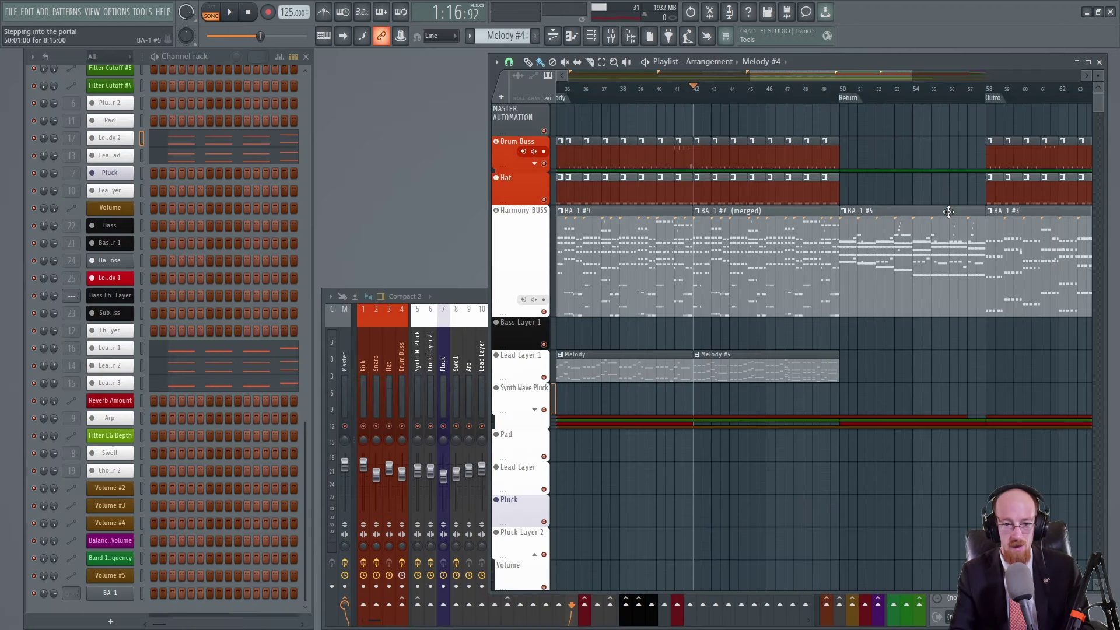
Step: Listen to the end of the Melody section from bar 47 with all tracks playing, and stop playback
left_click(794, 93)
key("space")
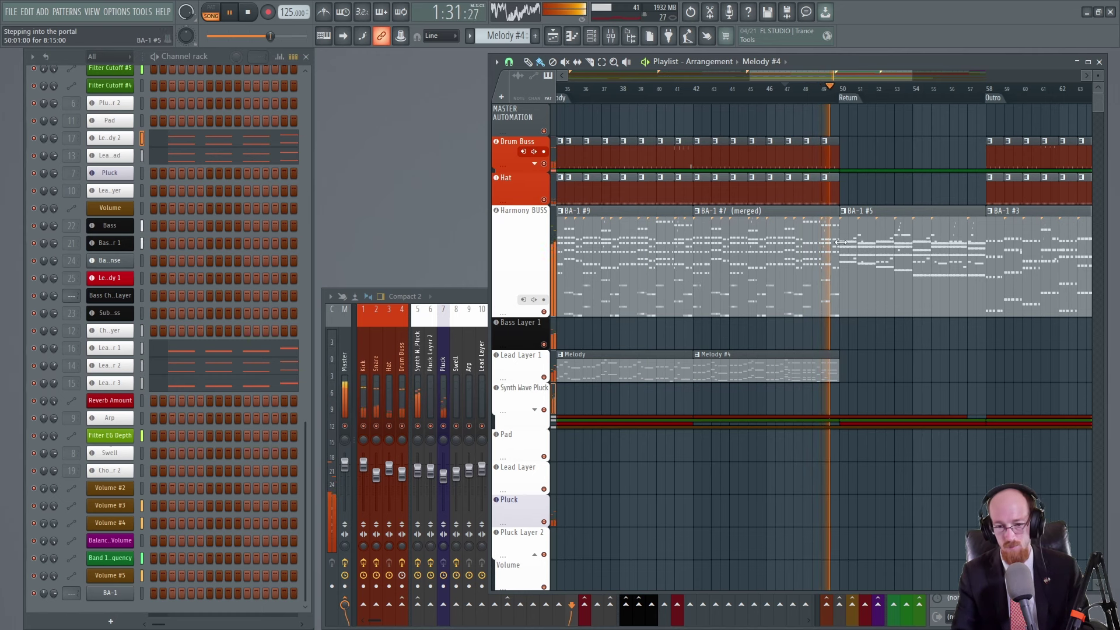
key("space")
Step: Solo the Lead Layer 1 playlist track, listen to it from bar 45, and restore all tracks
left_click(559, 376, "ctrl")
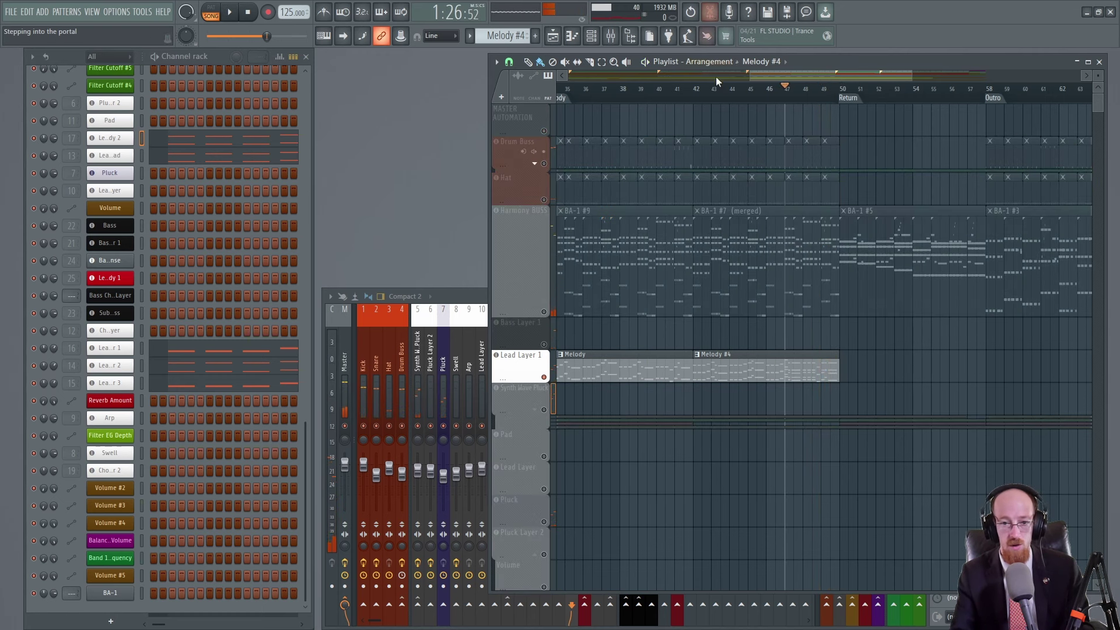
left_click(748, 89)
key("space")
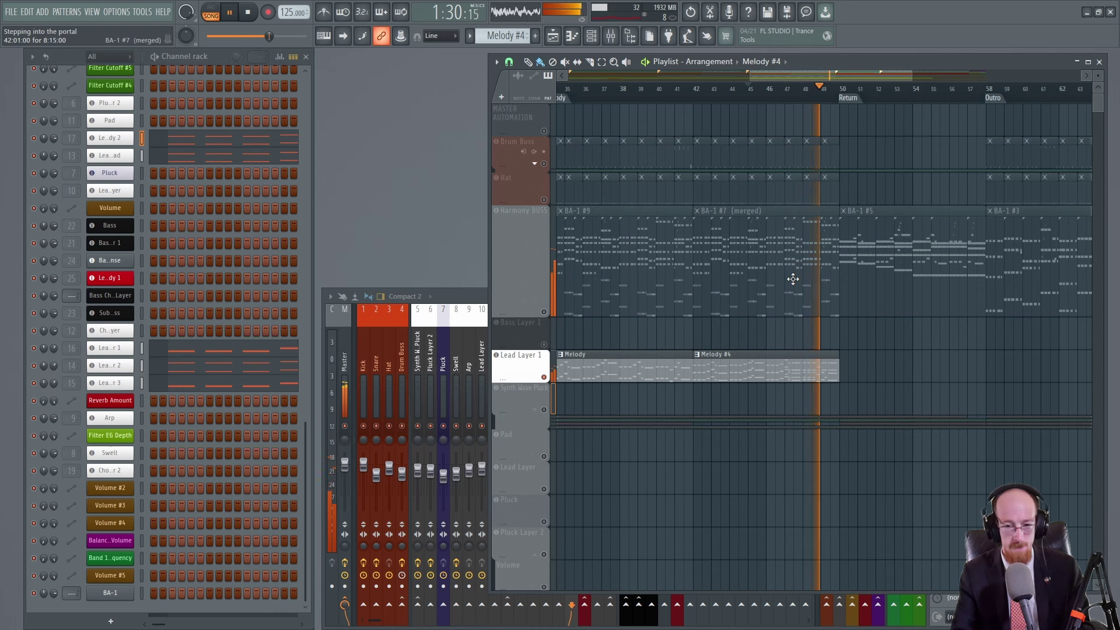
key("space")
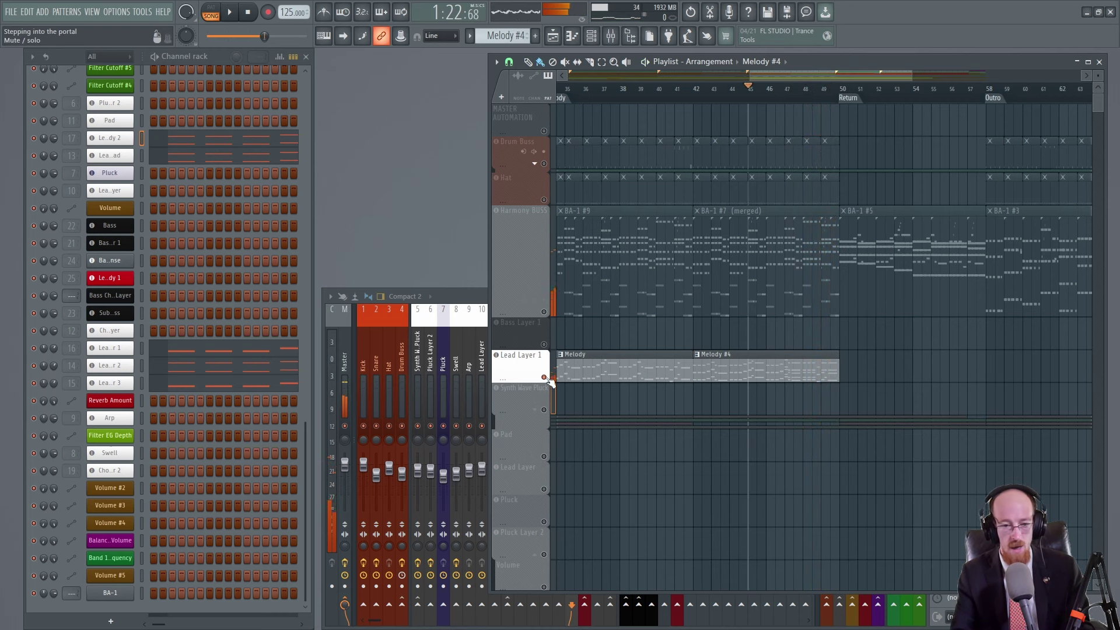
left_click(553, 377)
Step: Select the BA-1 #5 clip, expand the Synth Wave Pluck track group, and examine its Attack and Filter Cutoff automation
left_click(723, 250)
left_click(867, 245)
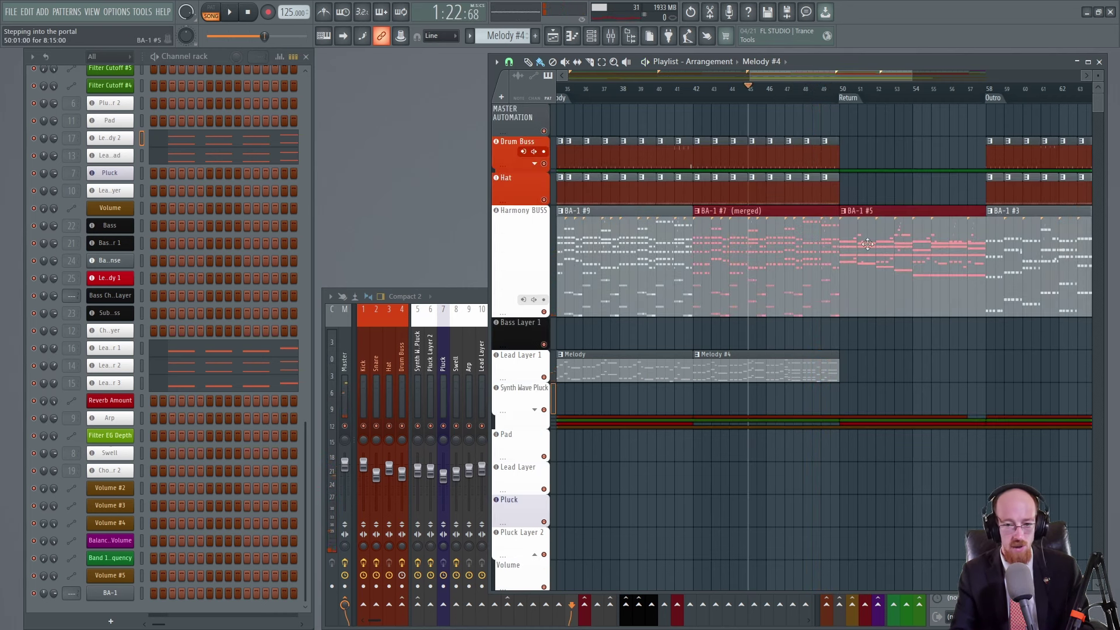
left_click(534, 409)
scroll(788, 513, "down", 3)
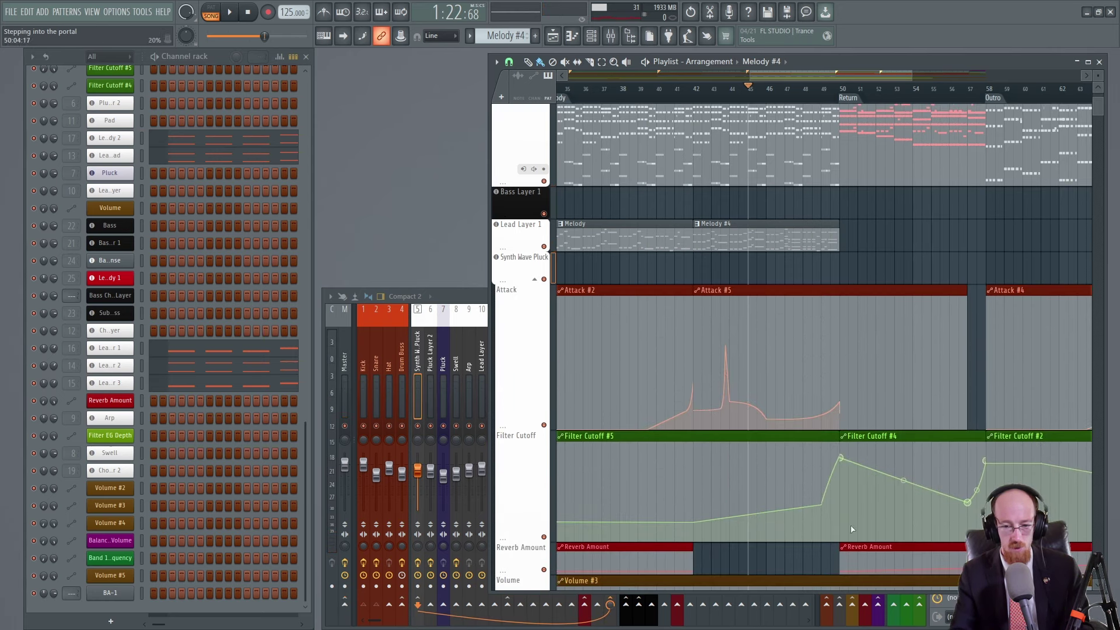
scroll(804, 496, "down", 3)
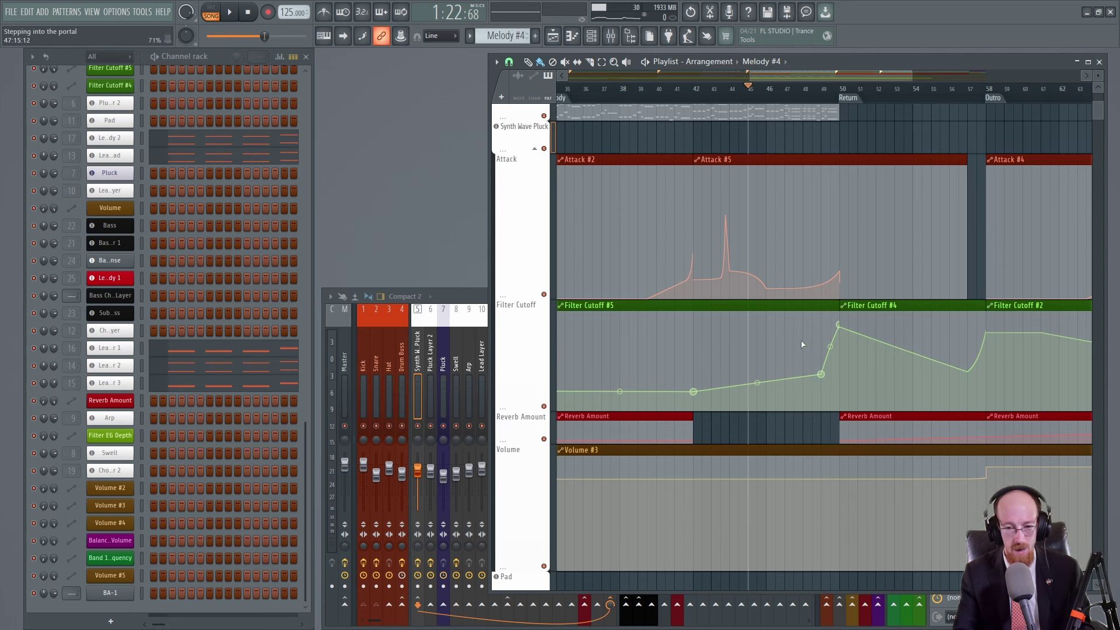
scroll(909, 344, "up", 6)
Step: Play the song from bar 45 into the Return section and follow its clips in the playlist
key("space")
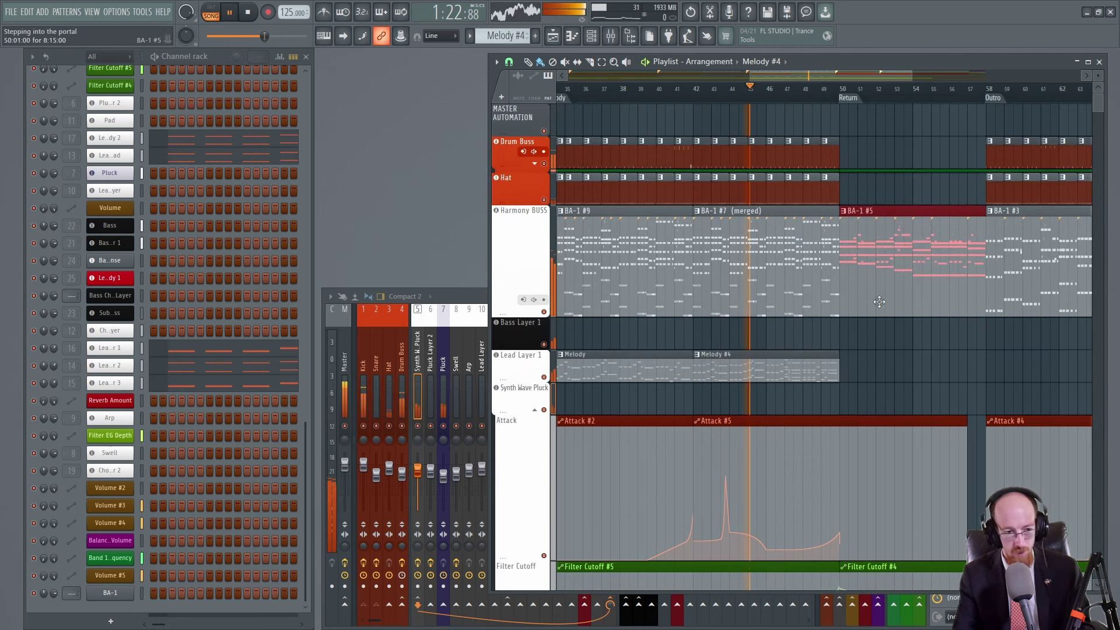
scroll(898, 274, "down", 2)
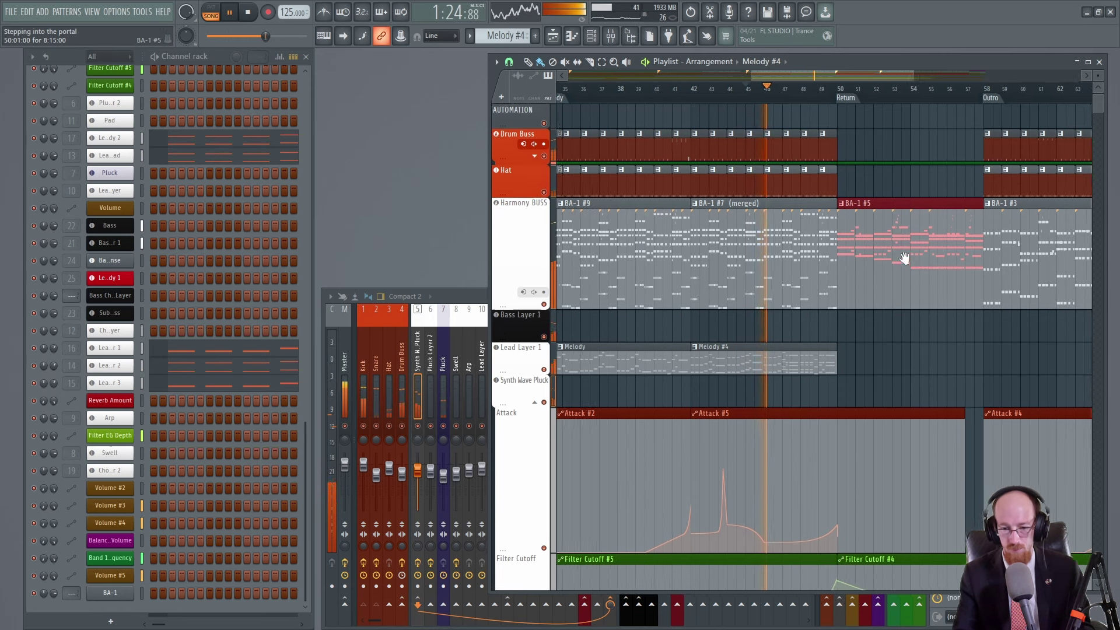
scroll(920, 248, "up", 1)
scroll(874, 262, "right", 3)
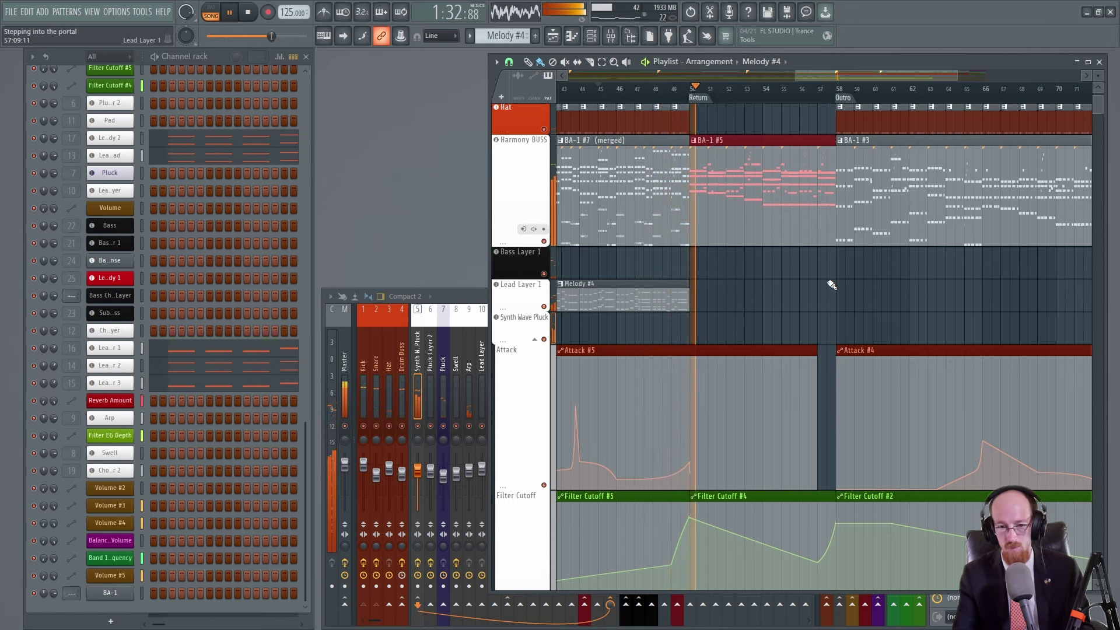
scroll(769, 273, "up", 2)
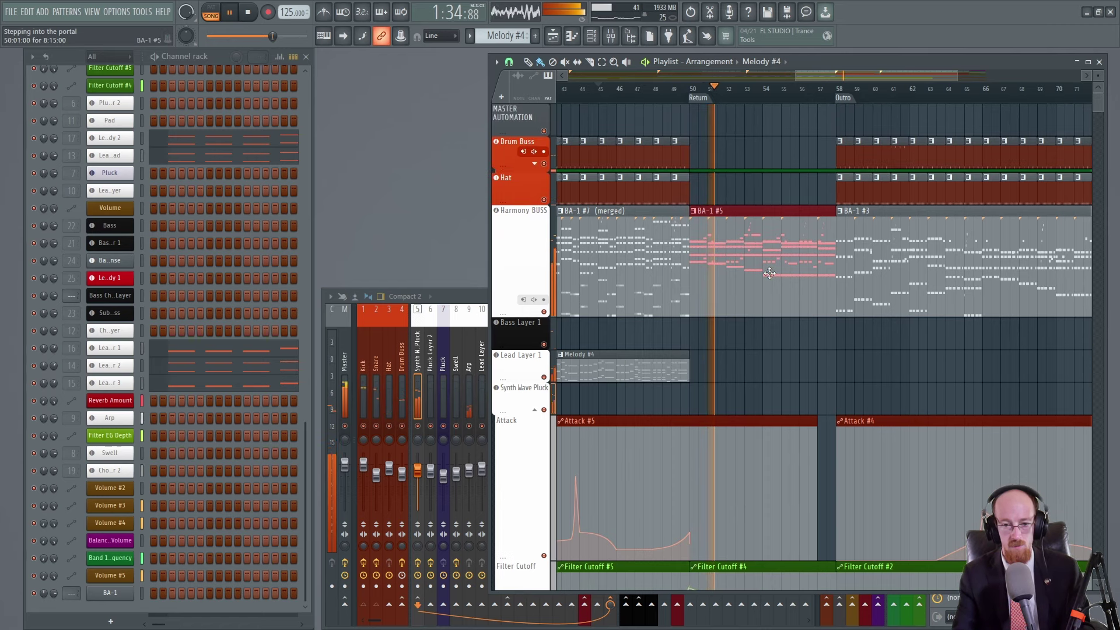
Step: Pick the BA-1 #5 pattern and examine its Lead Layer 1 notes across all bars in the piano roll
left_click(769, 273)
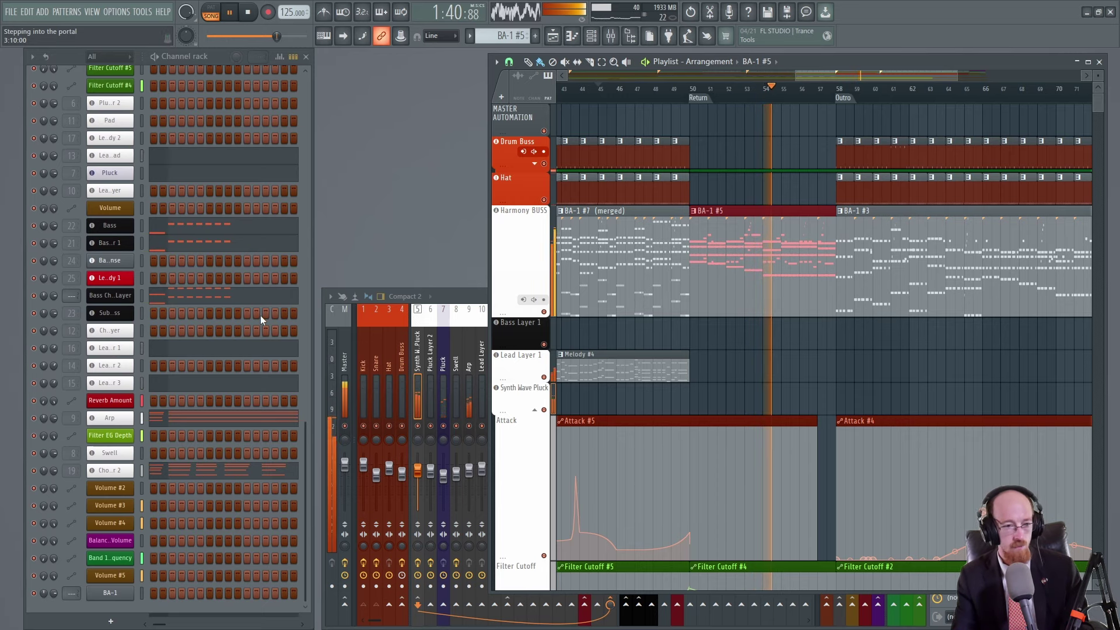
left_click(239, 344)
scroll(583, 292, "down", 1)
scroll(887, 325, "left", 3)
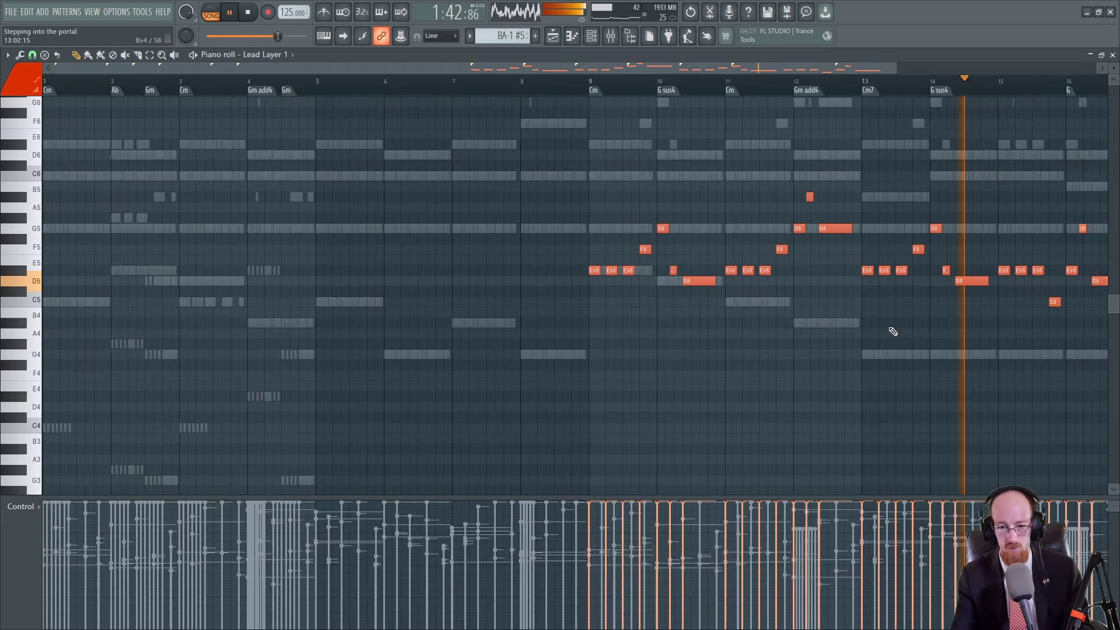
scroll(904, 320, "right", 3)
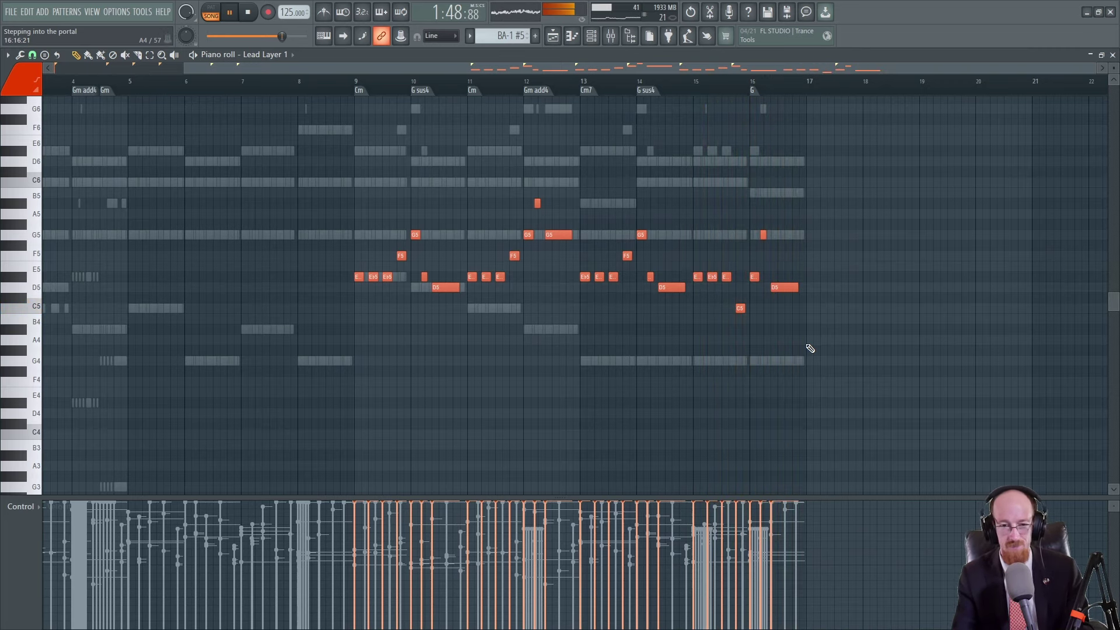
Step: Stop playback, leave the Lead Layer 1 notes, and open the Lead Layer 3 notes of the BA-1 #5 pattern in the piano roll
key("space")
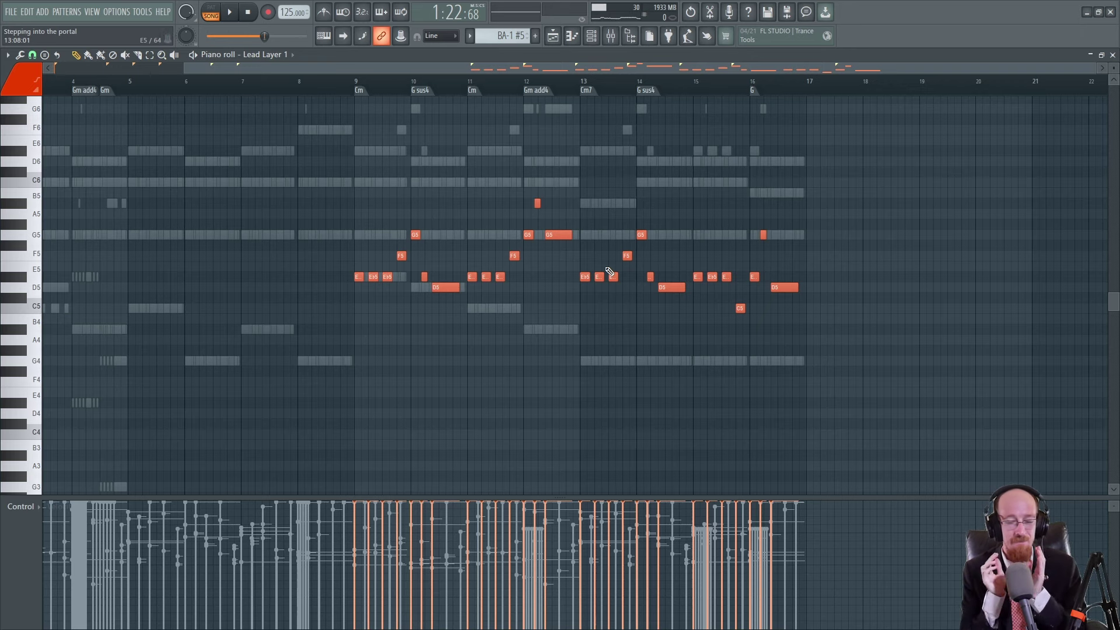
left_click(1113, 54)
scroll(782, 305, "left", 3)
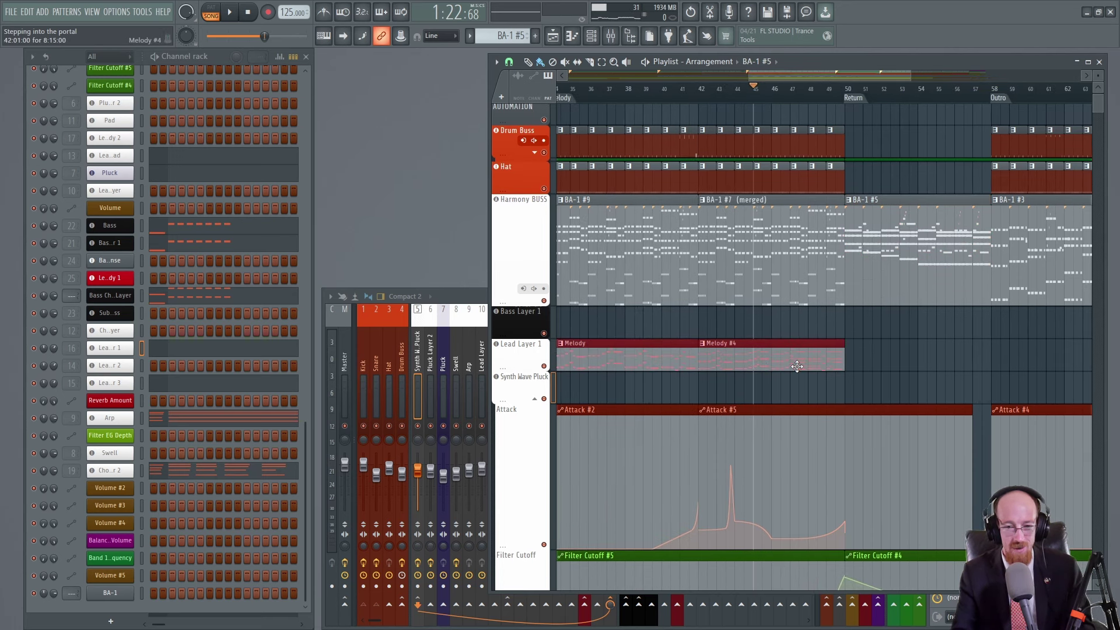
left_click(661, 362)
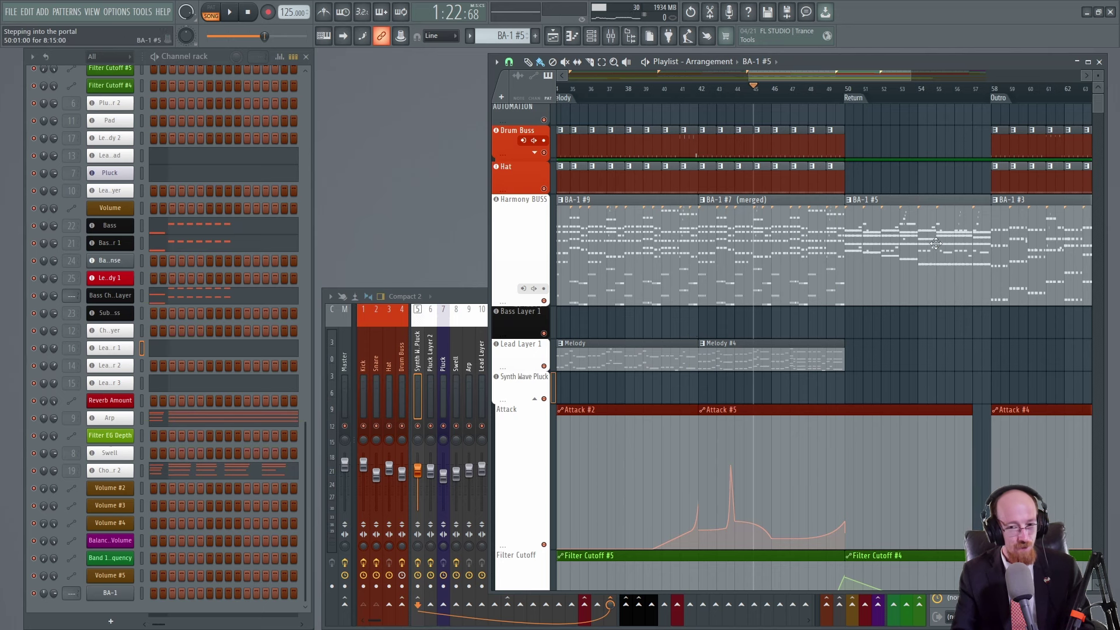
left_click(274, 385)
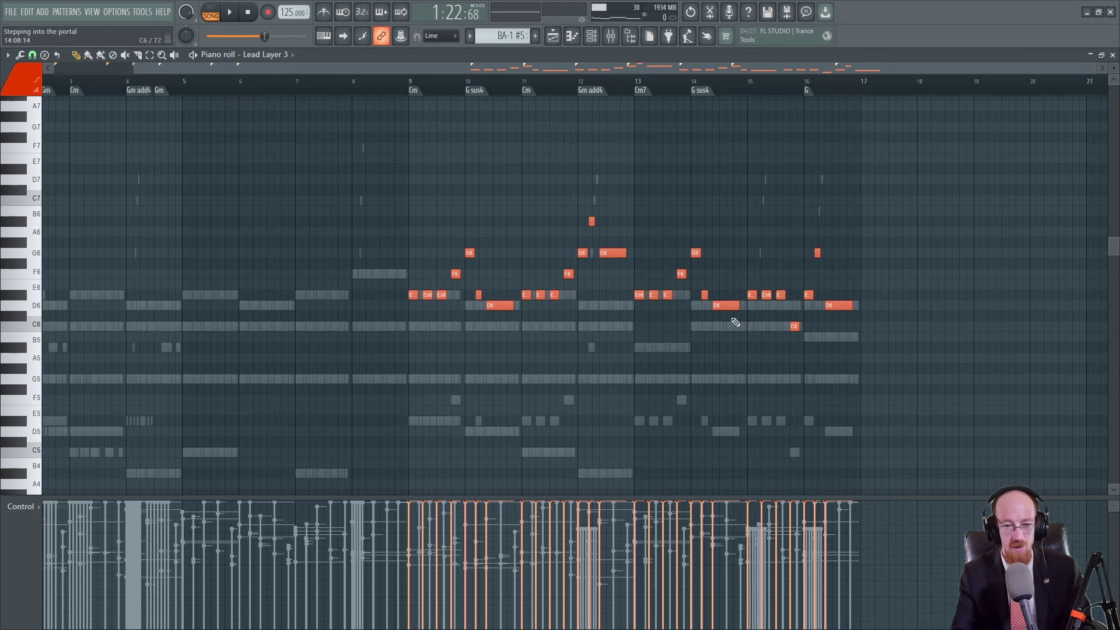
Step: Select the three repeated Eb6 notes of Lead Layer 3 in bar 15, then those in bar 13, to compare the two phrases
left_click_drag(692, 133, 873, 412)
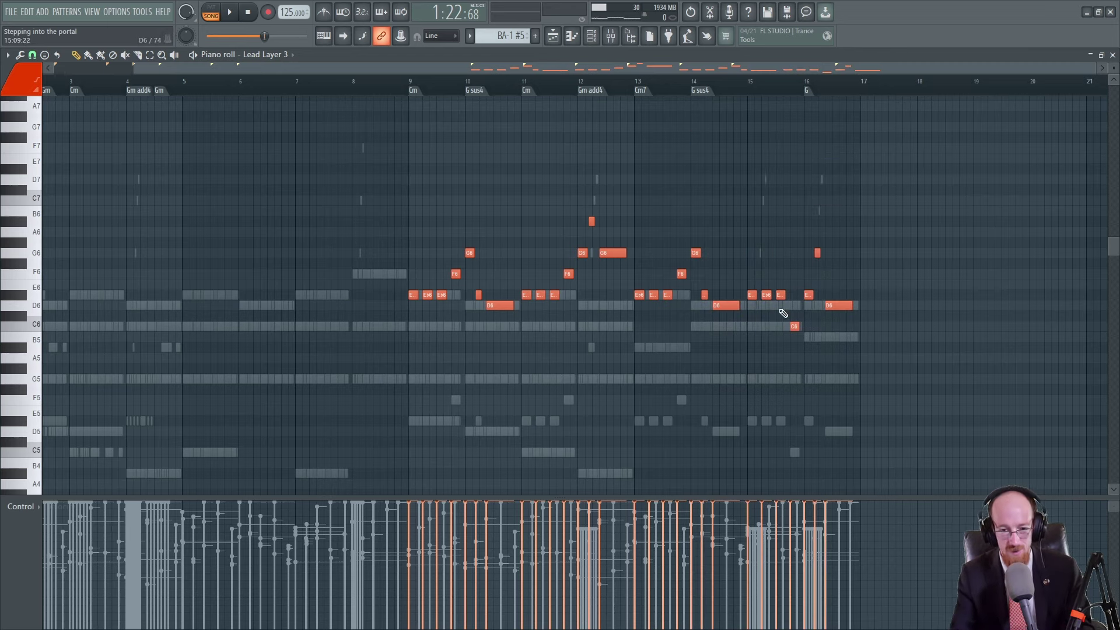
scroll(783, 313, "up", 5, "ctrl")
left_click_drag(671, 290, 877, 318)
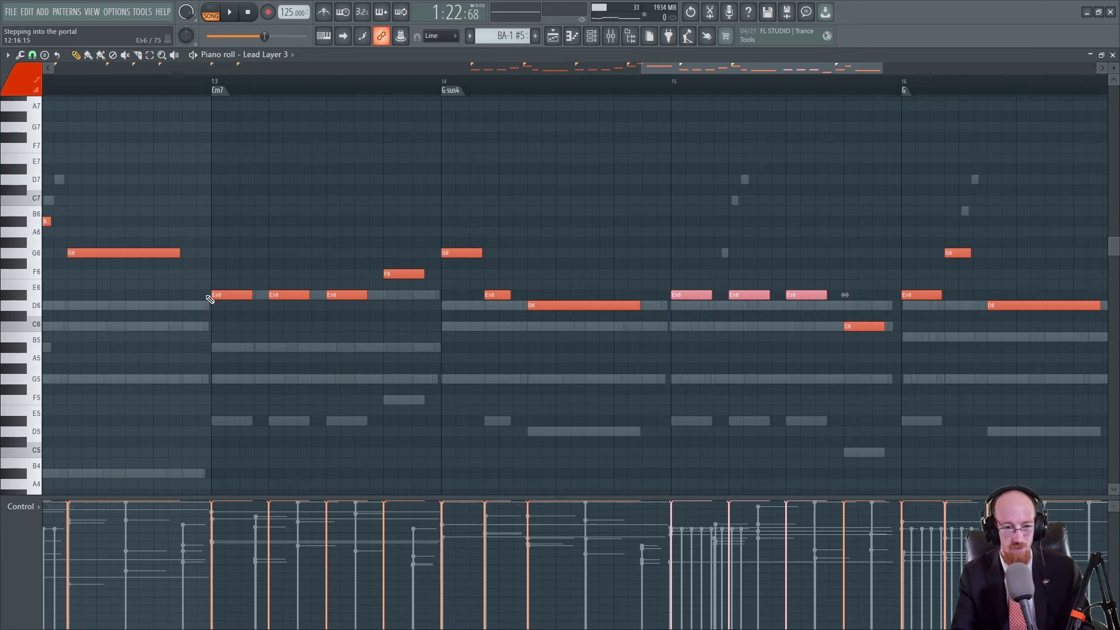
left_click_drag(209, 298, 378, 316)
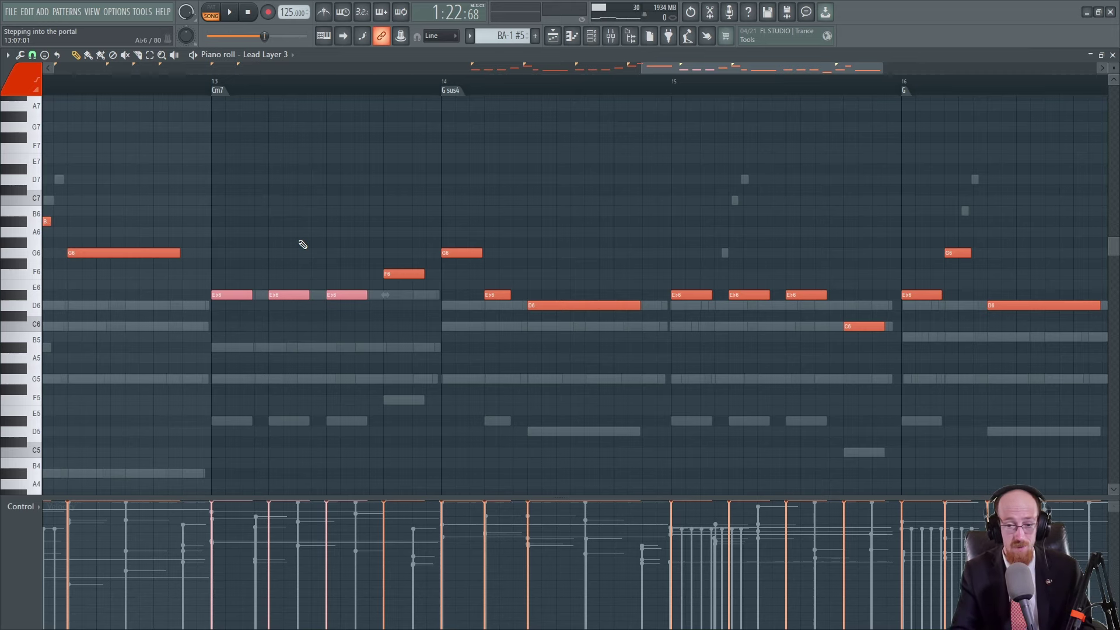
scroll(615, 269, "down", 3)
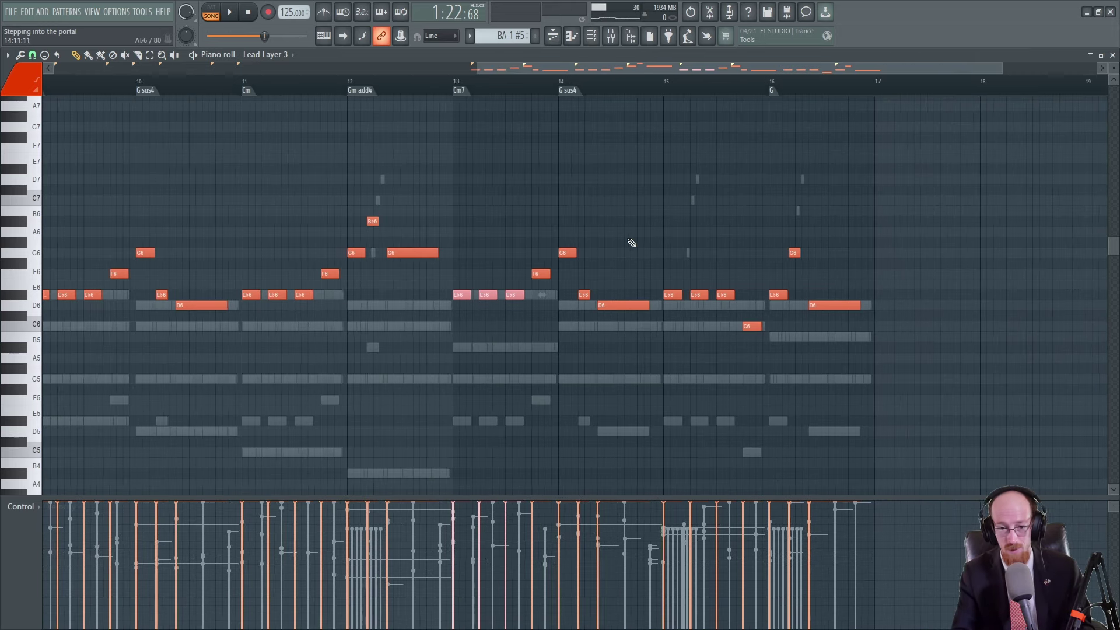
Step: Switch to the Synth Wave Pluck notes, select the B5 row in bar 16, and switch to the Lead Pad notes
double_click(738, 329)
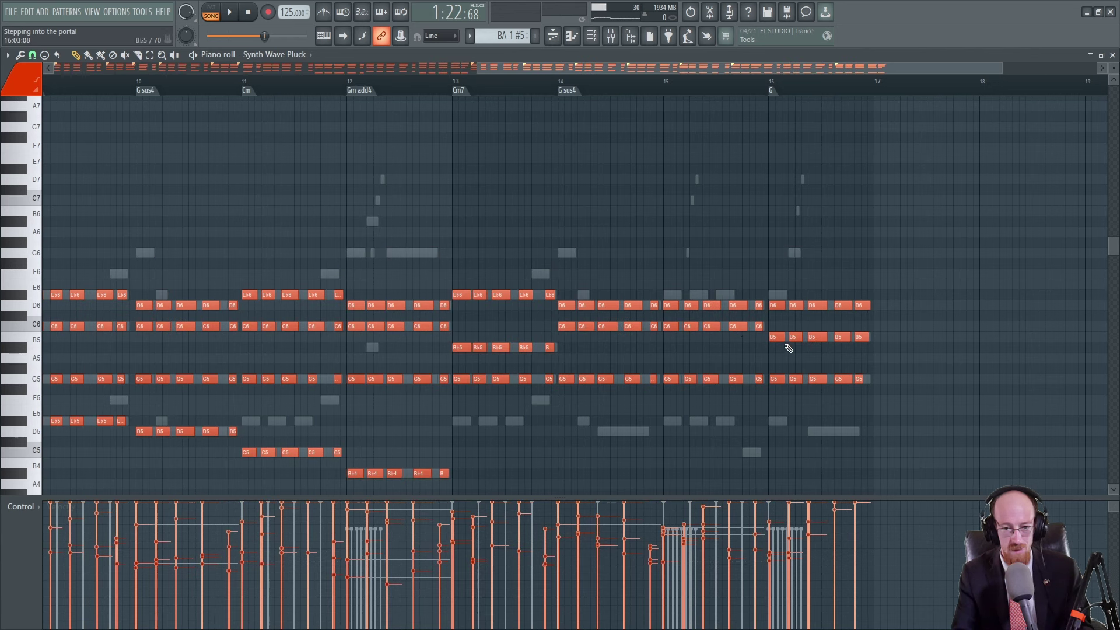
left_click_drag(769, 352, 880, 334)
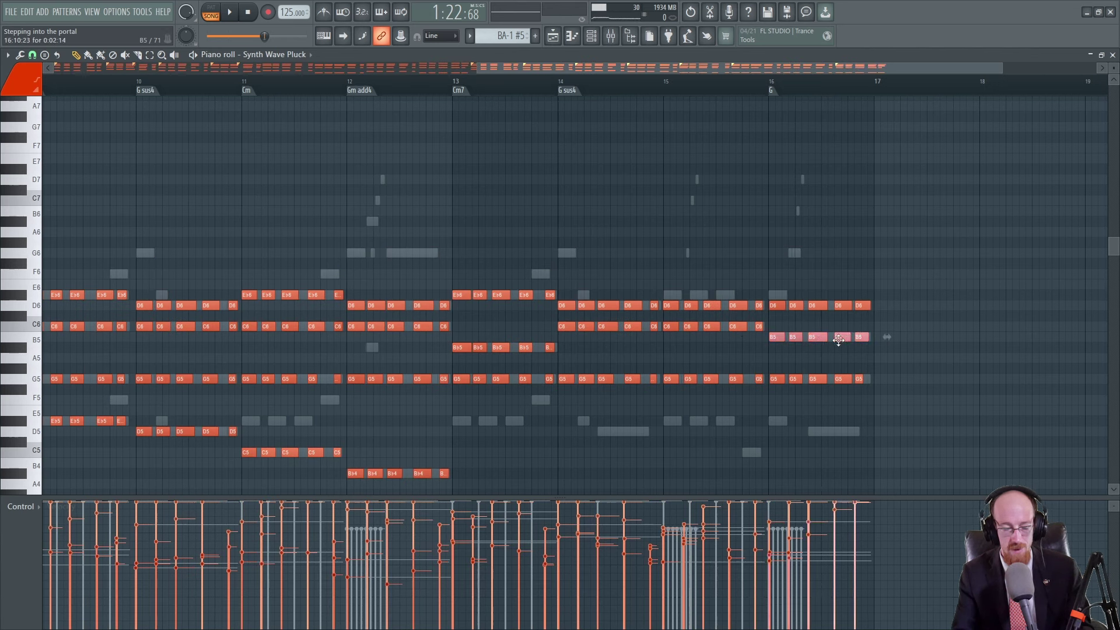
double_click(776, 296)
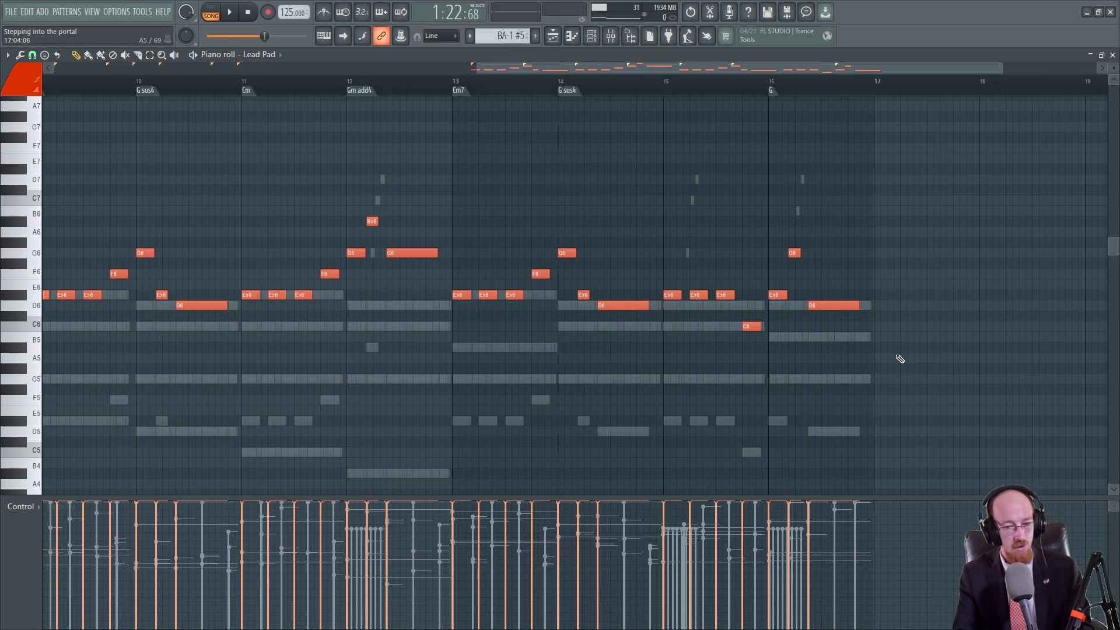
Step: Close the piano roll, place the playhead at bar 54, expand the Drum Buss group's Band 1 Frequency automation, and pick the Outro's BA-1 #3 clip
left_click(1112, 55)
left_click(919, 93)
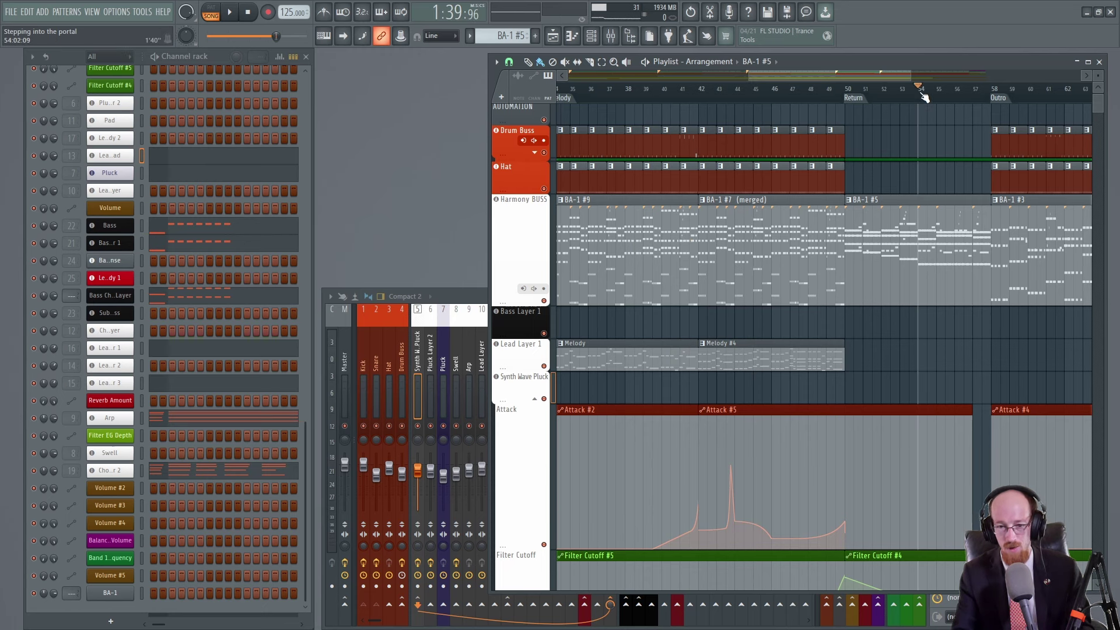
scroll(946, 249, "right", 5)
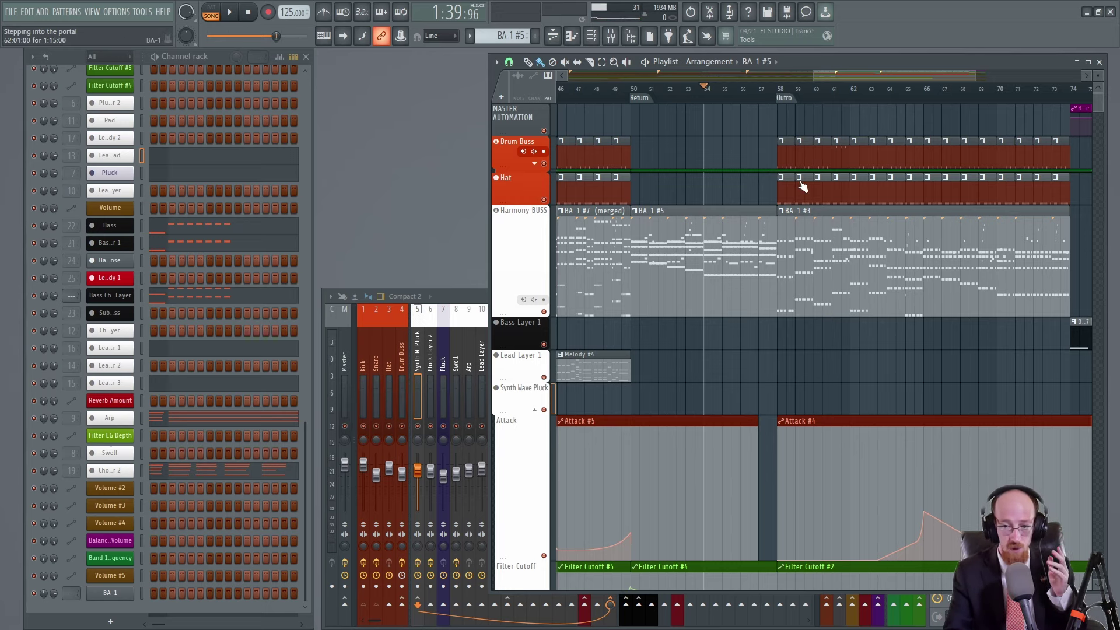
left_click(534, 165)
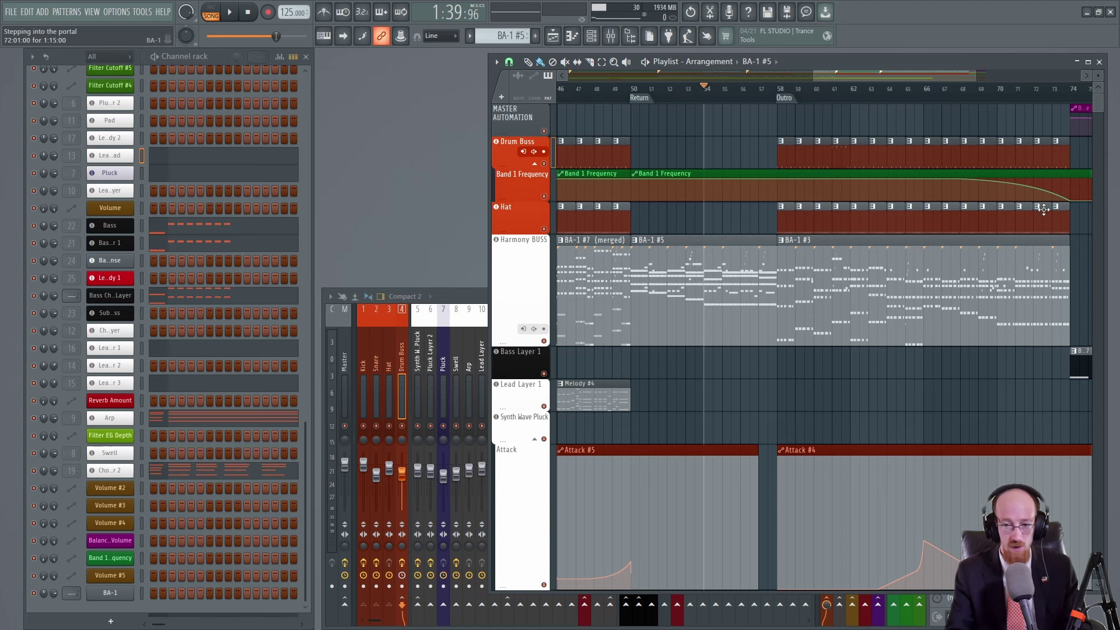
scroll(831, 255, "right", 3)
scroll(831, 255, "right", 2)
left_click(849, 295)
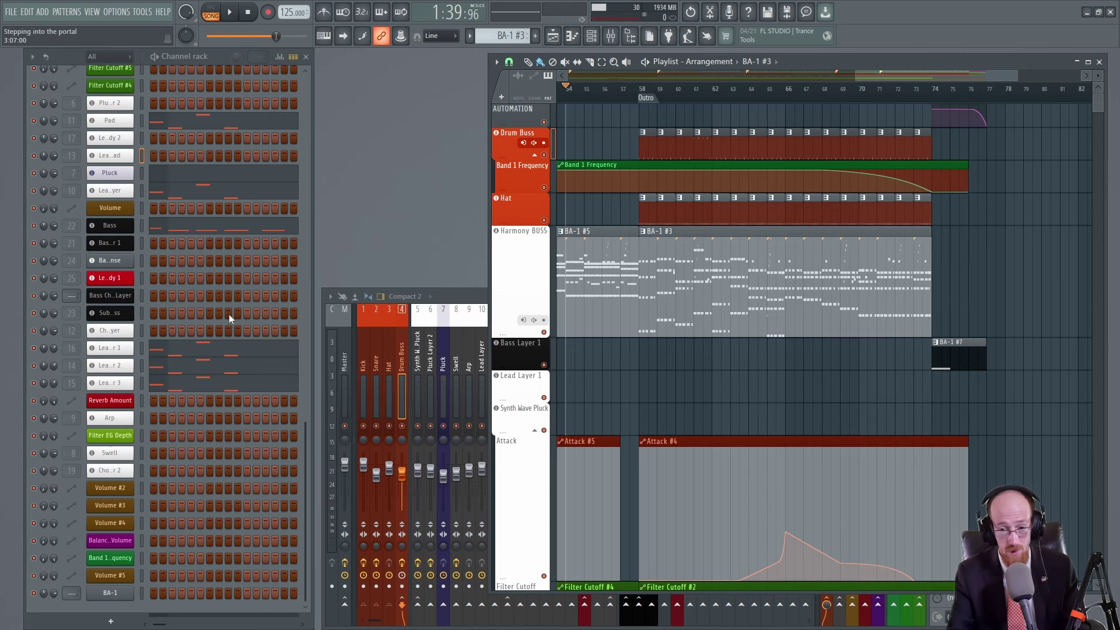
Step: Open the BA-1 #7 clip after the Outro in the piano roll, examine its Pad note, and return to the playlist
left_click(939, 345)
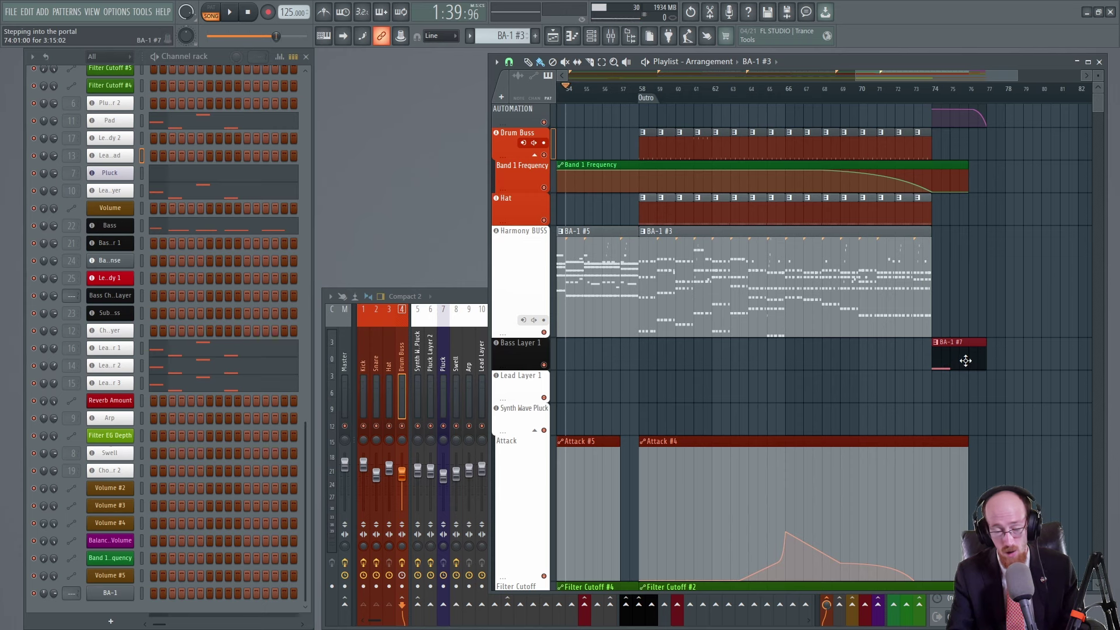
double_click(966, 361)
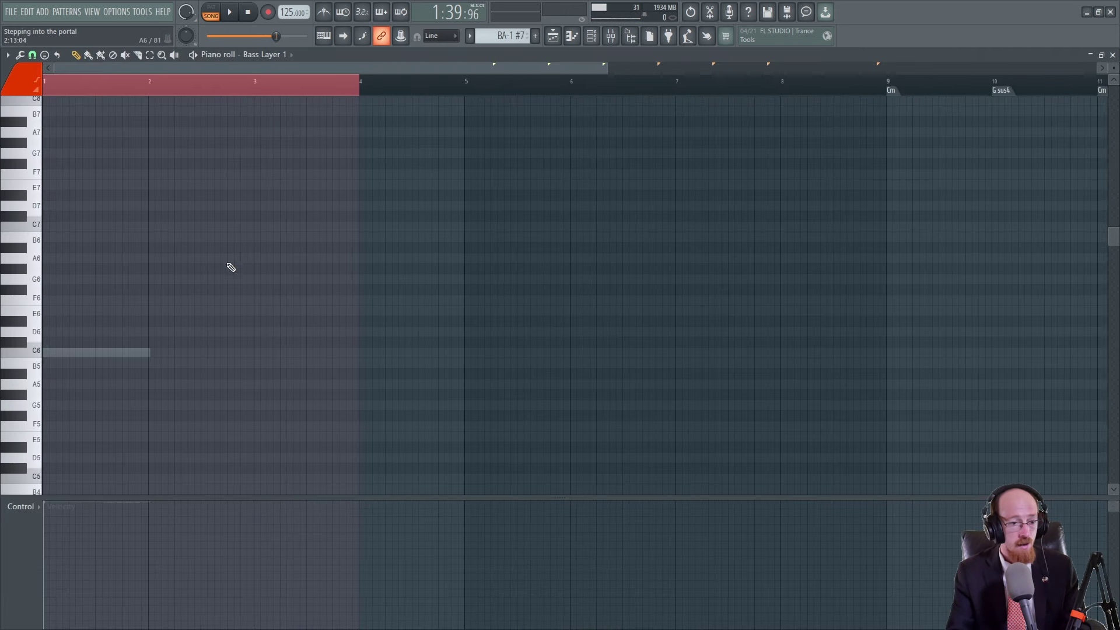
double_click(98, 353)
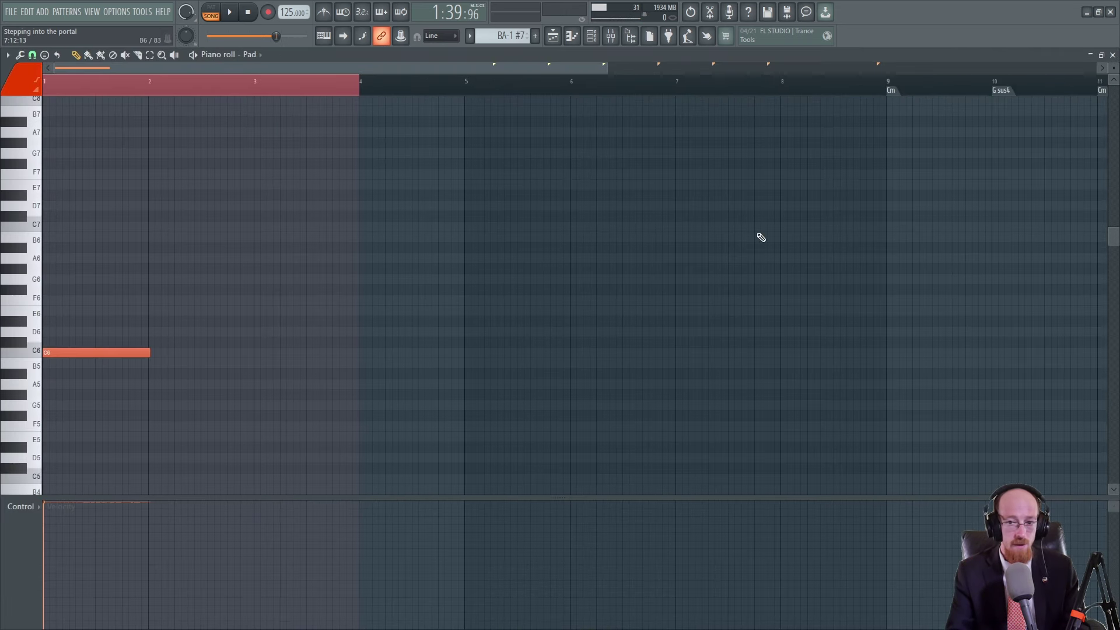
left_click(1112, 55)
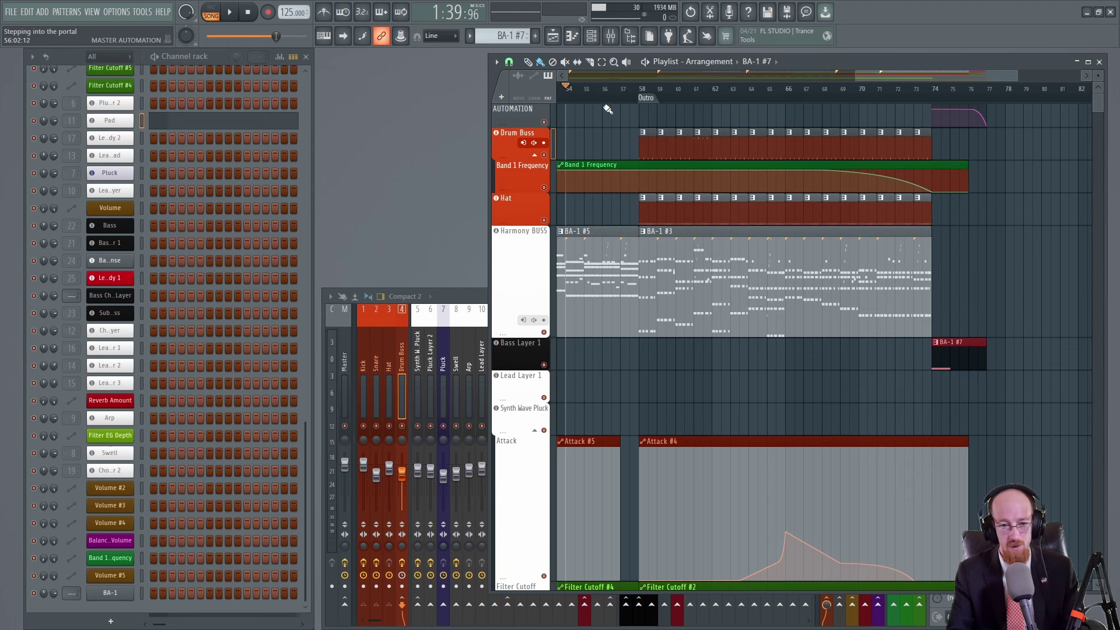
Step: Play the song from bar 54 into the Outro and pick the BA-1 #3 clip to follow its channels
scroll(722, 167, "left", 3)
key("space")
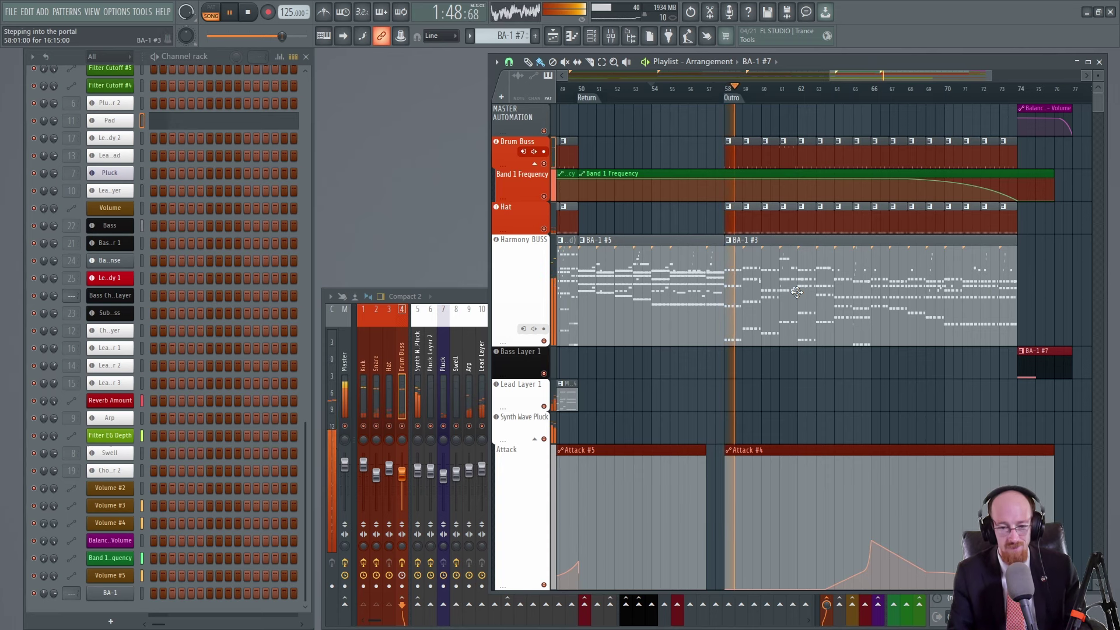
left_click(821, 302)
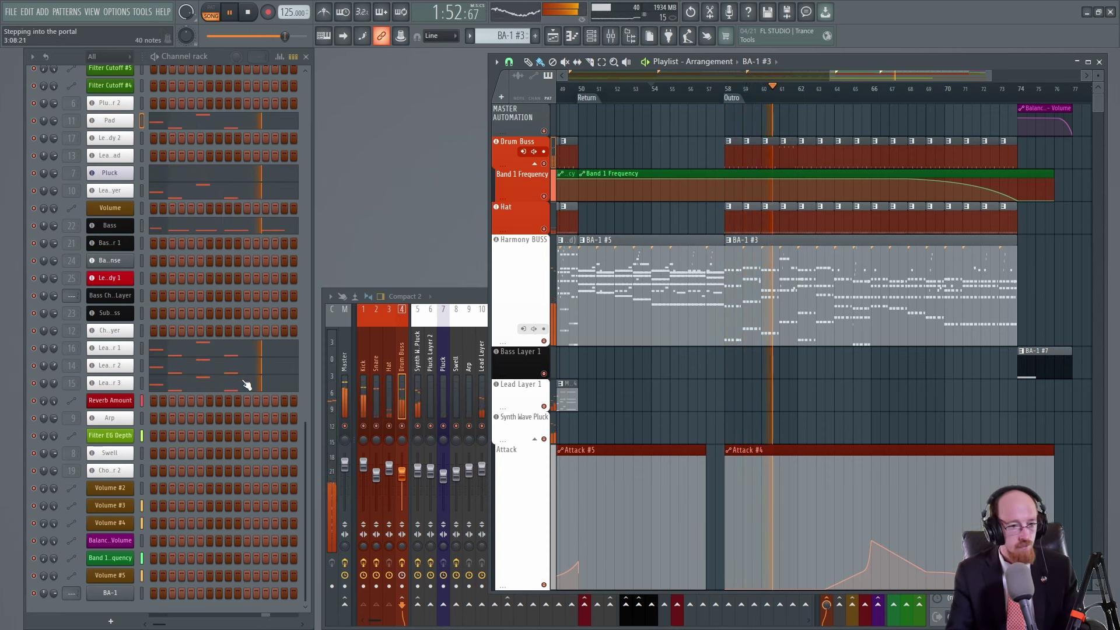
scroll(246, 382, "up", 3)
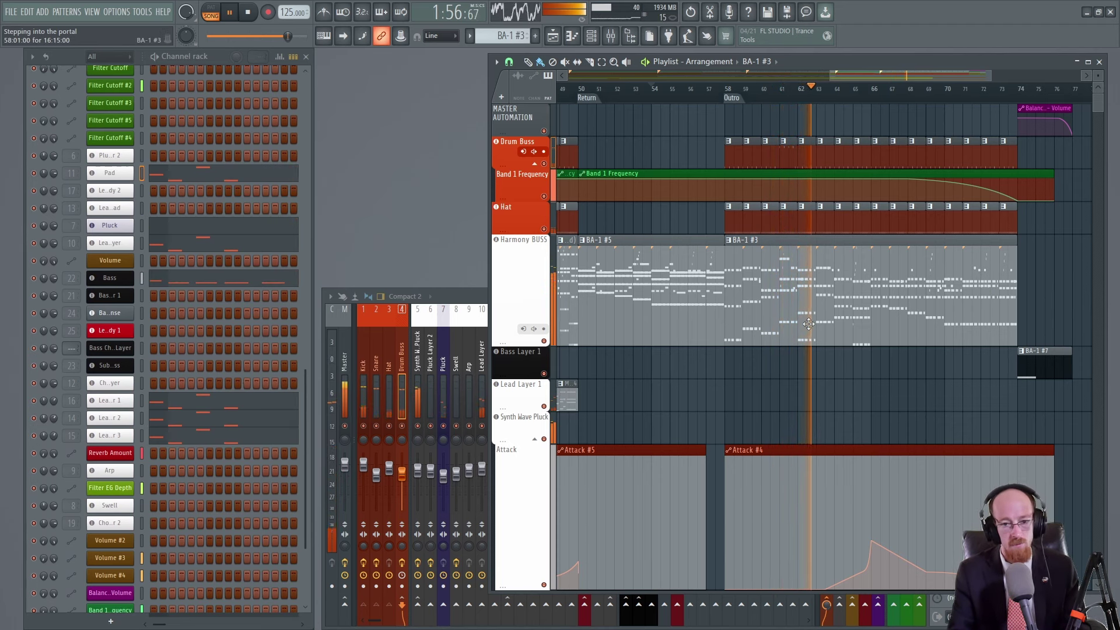
scroll(770, 325, "right", 3)
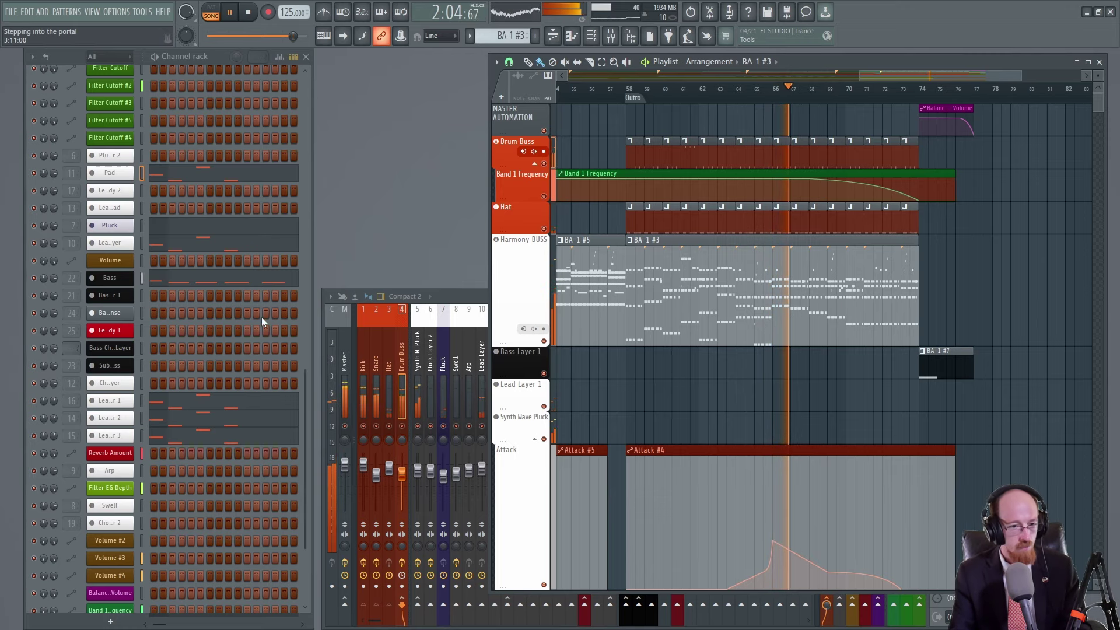
Step: Examine the Synth Wave Pluck notes of BA-1 #3 through bar 16 in the piano roll, then close it and stop playback
scroll(244, 293, "up", 5)
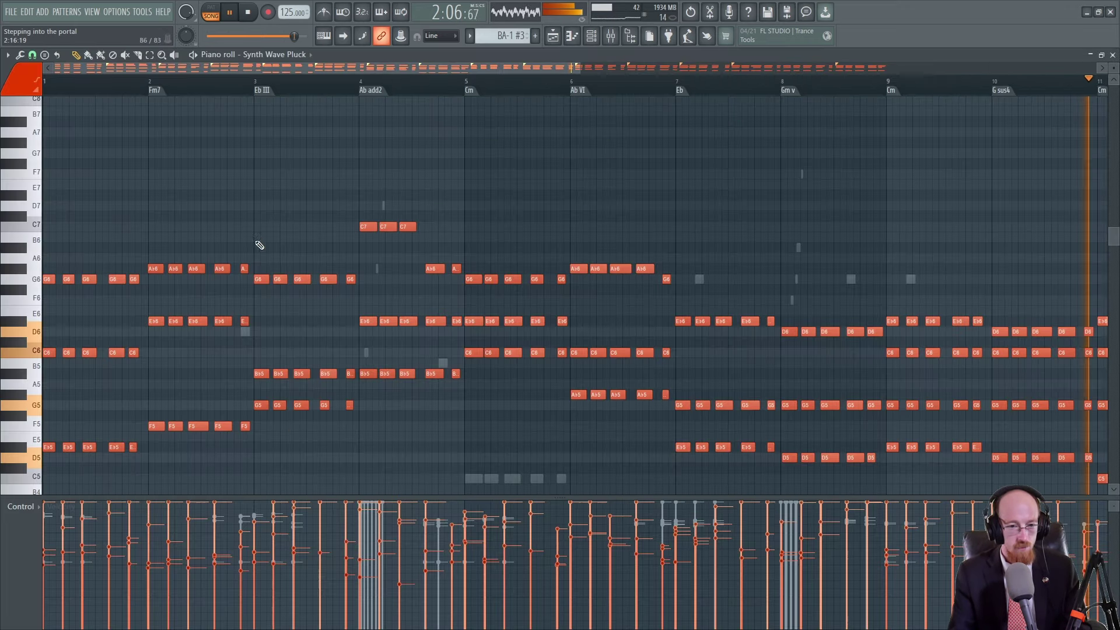
key("F7")
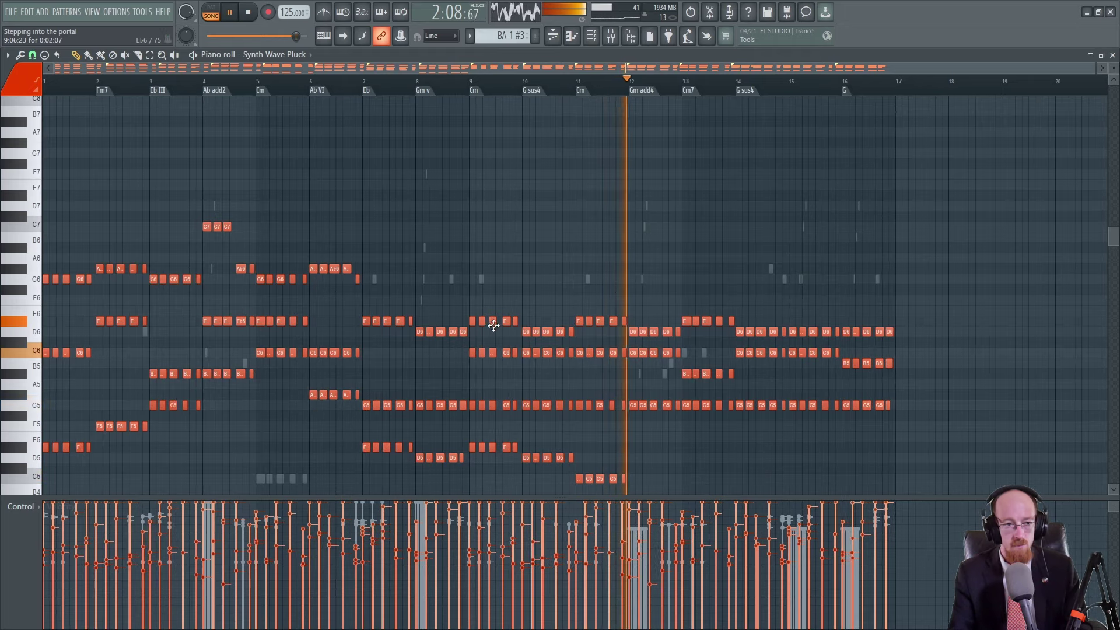
scroll(555, 295, "down", 2)
scroll(534, 290, "down", 3)
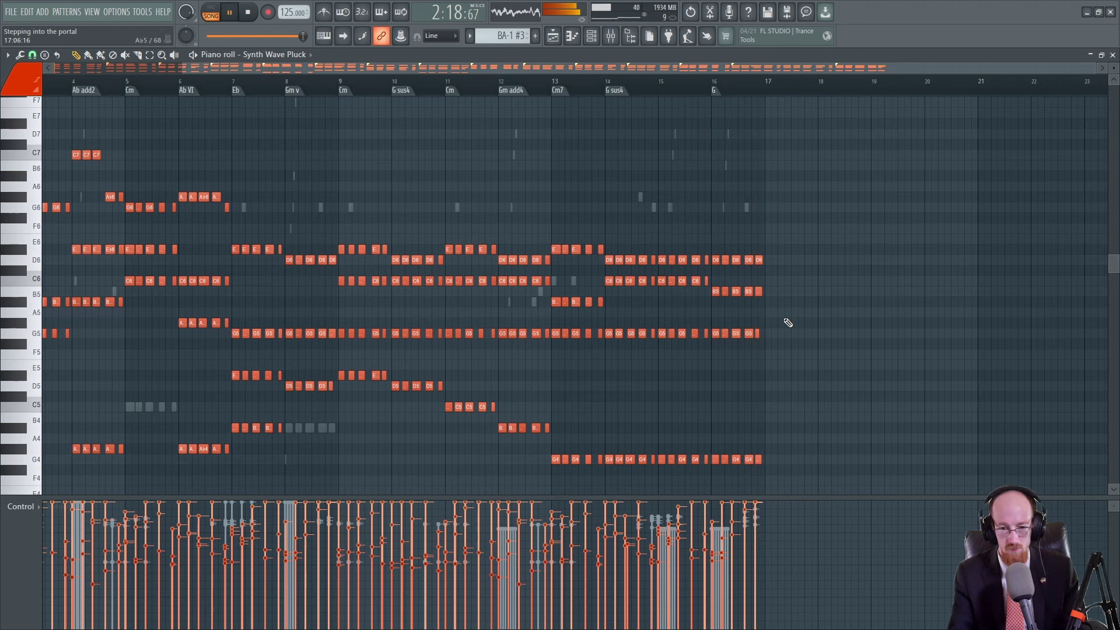
key("F7")
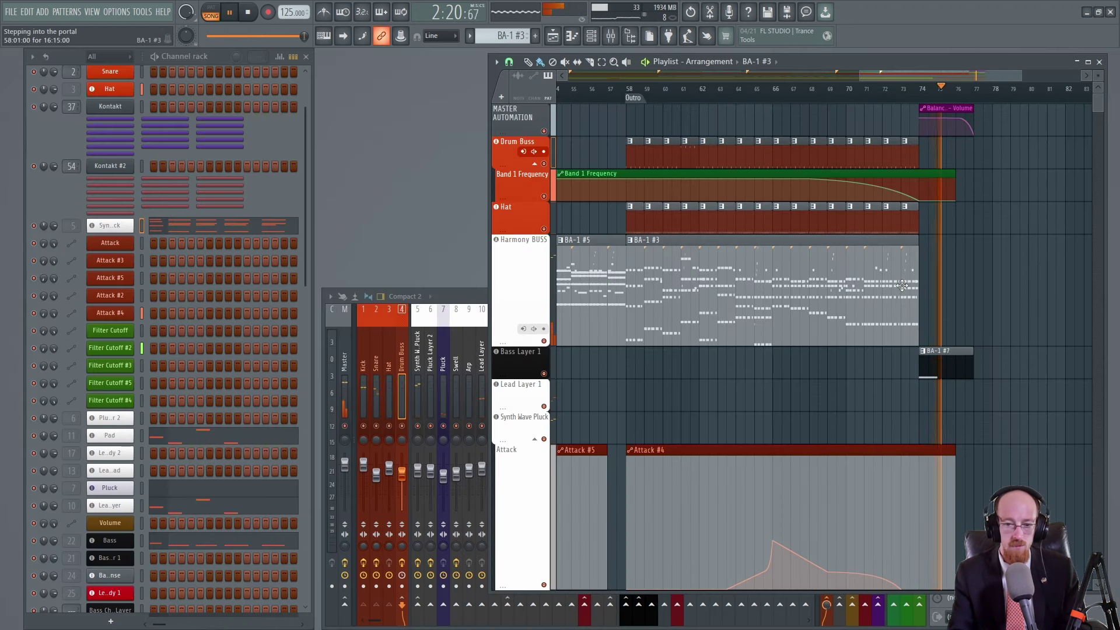
key("space")
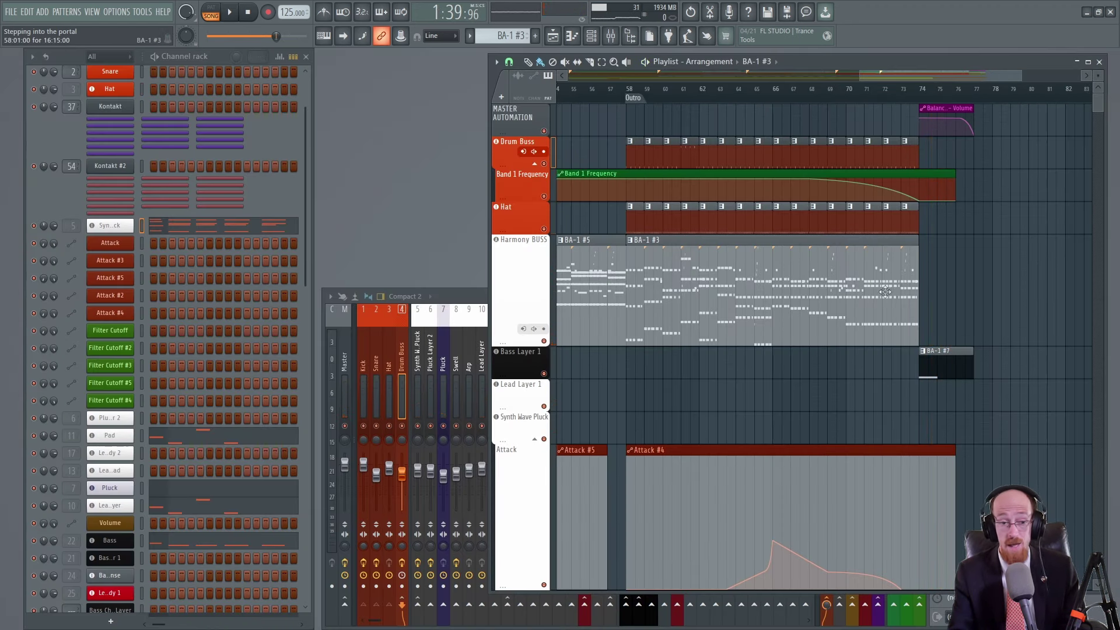
Step: Open the Synth Wave Pluck channel's BA-1 instrument, browse its preset categories without changing the preset, and reposition the plugin window
scroll(820, 254, "down", 3)
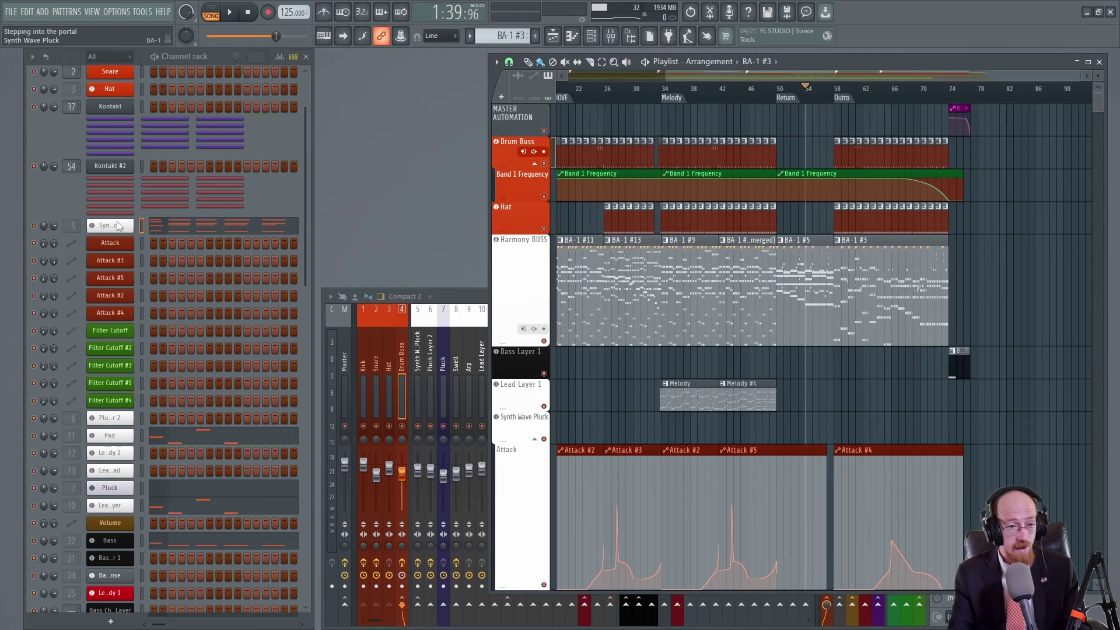
left_click(119, 226)
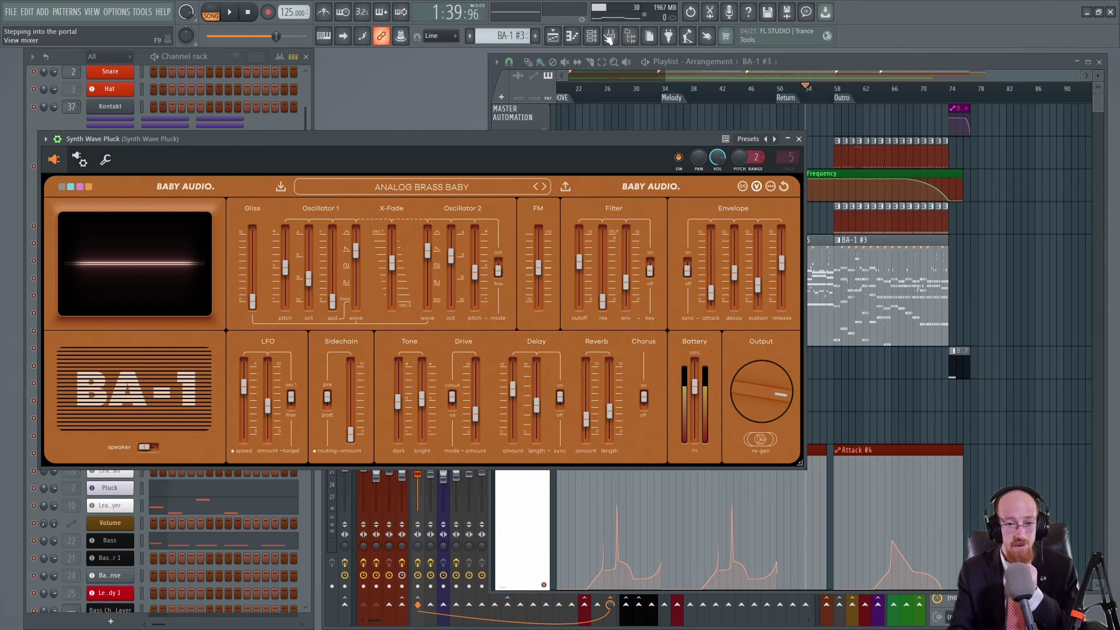
left_click(436, 187)
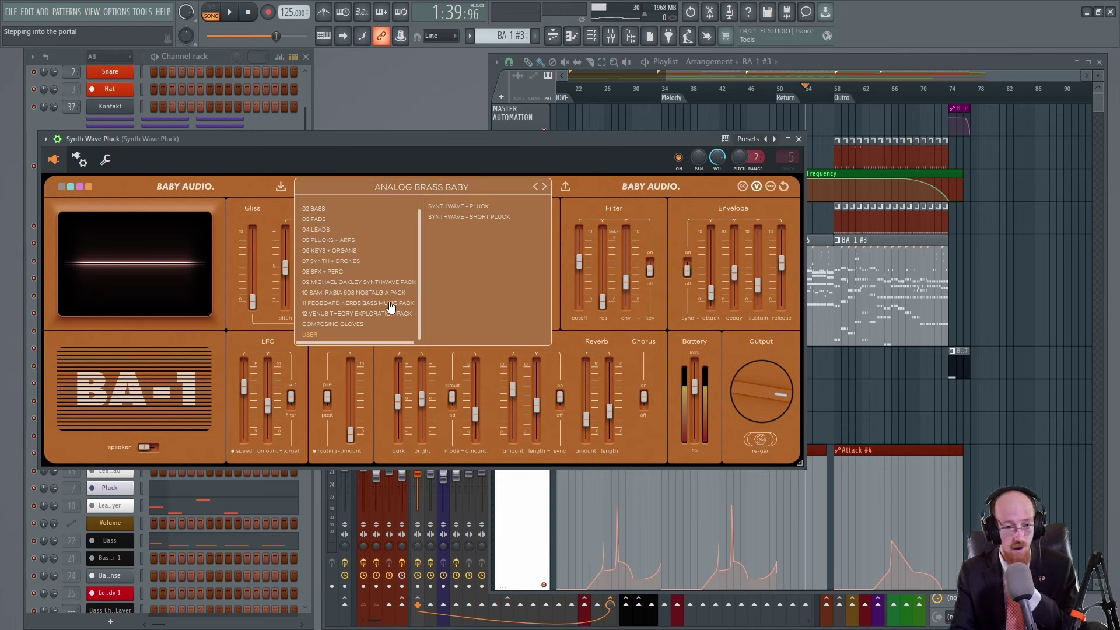
scroll(390, 308, "up", 1)
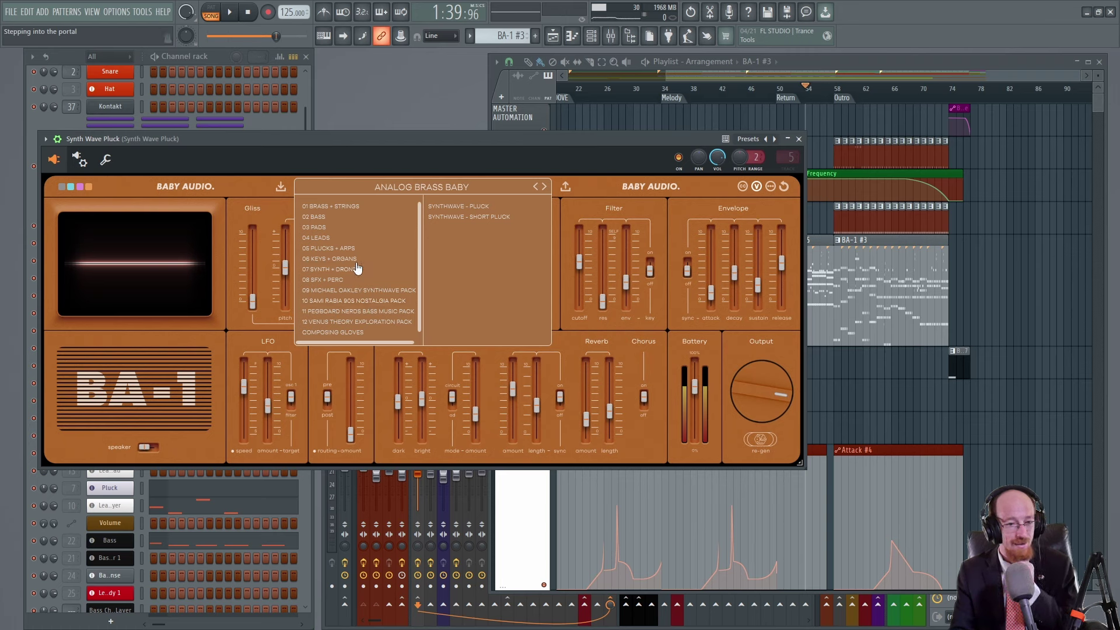
left_click(419, 193)
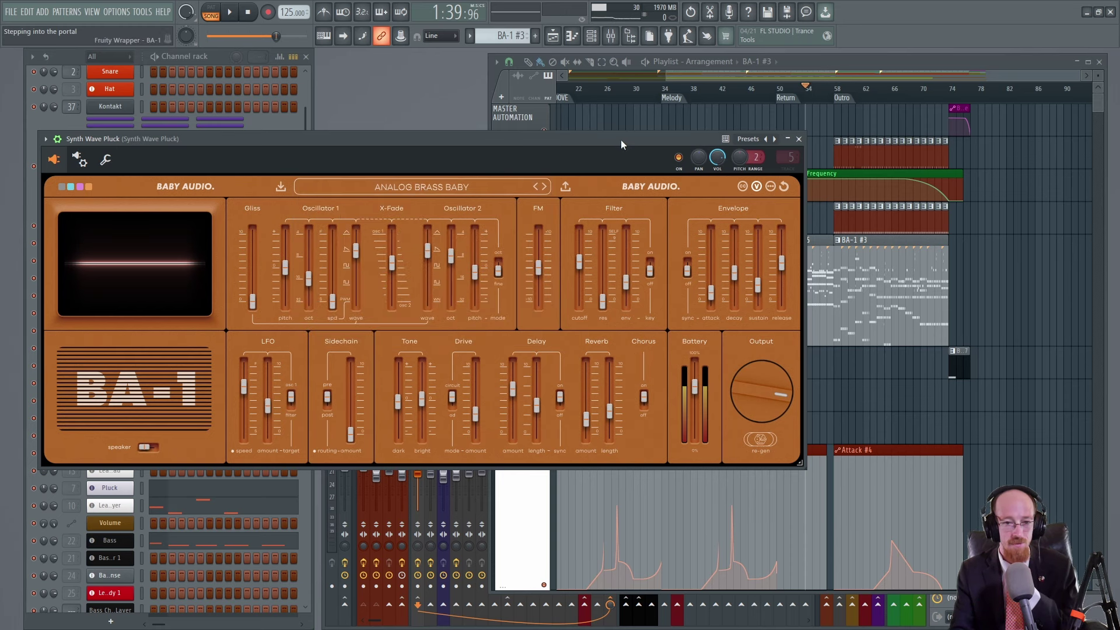
left_click_drag(620, 139, 681, 129)
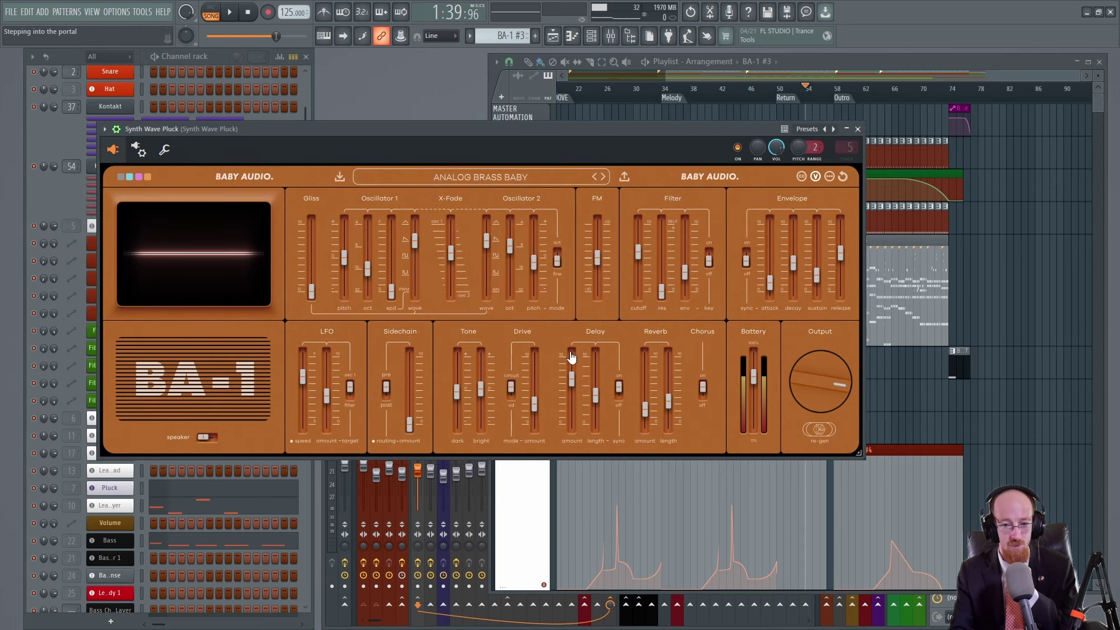